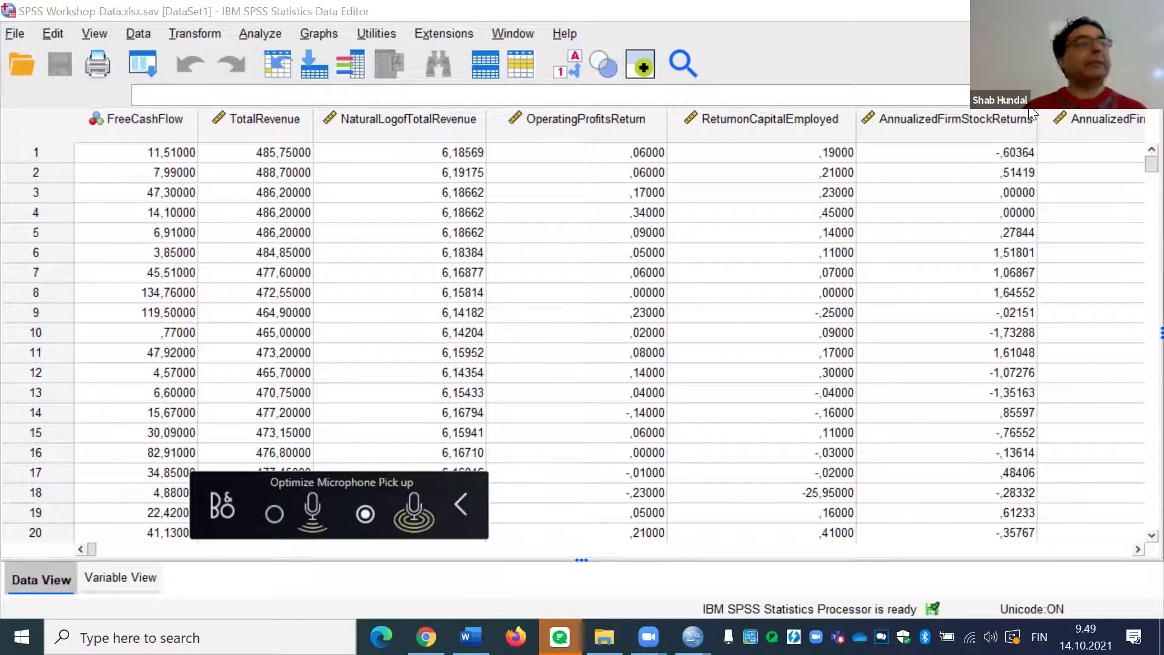
# - Collapse the microphone pick-up overlay covering the data
pyautogui.click(460, 506)
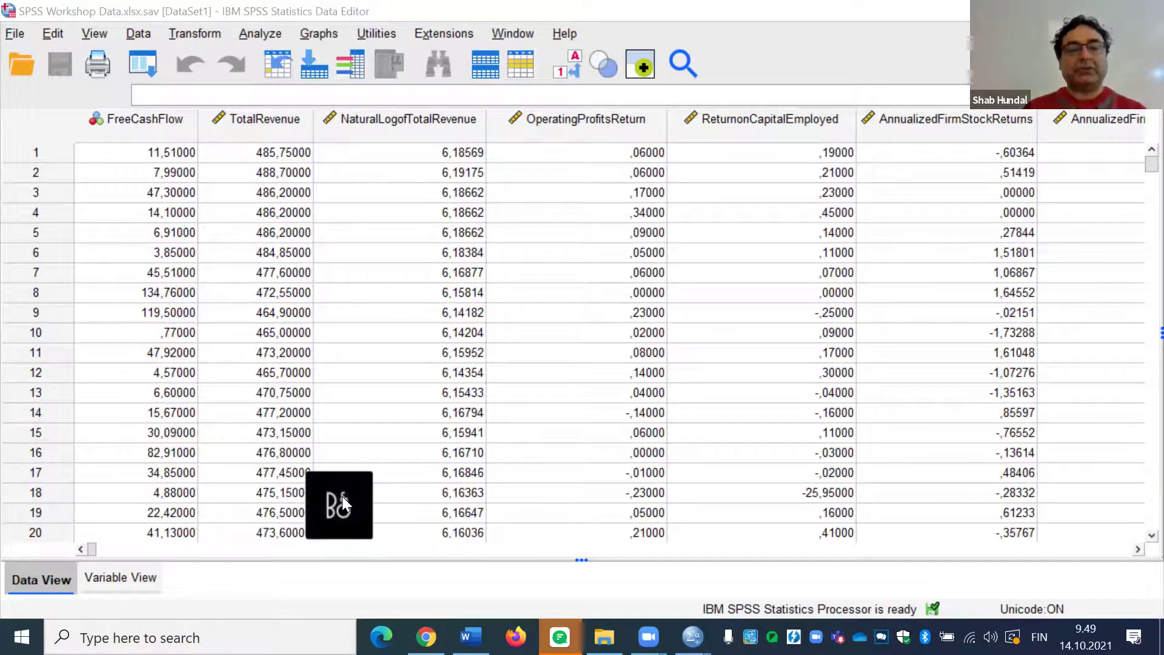
pyautogui.click(342, 496)
pyautogui.click(464, 503)
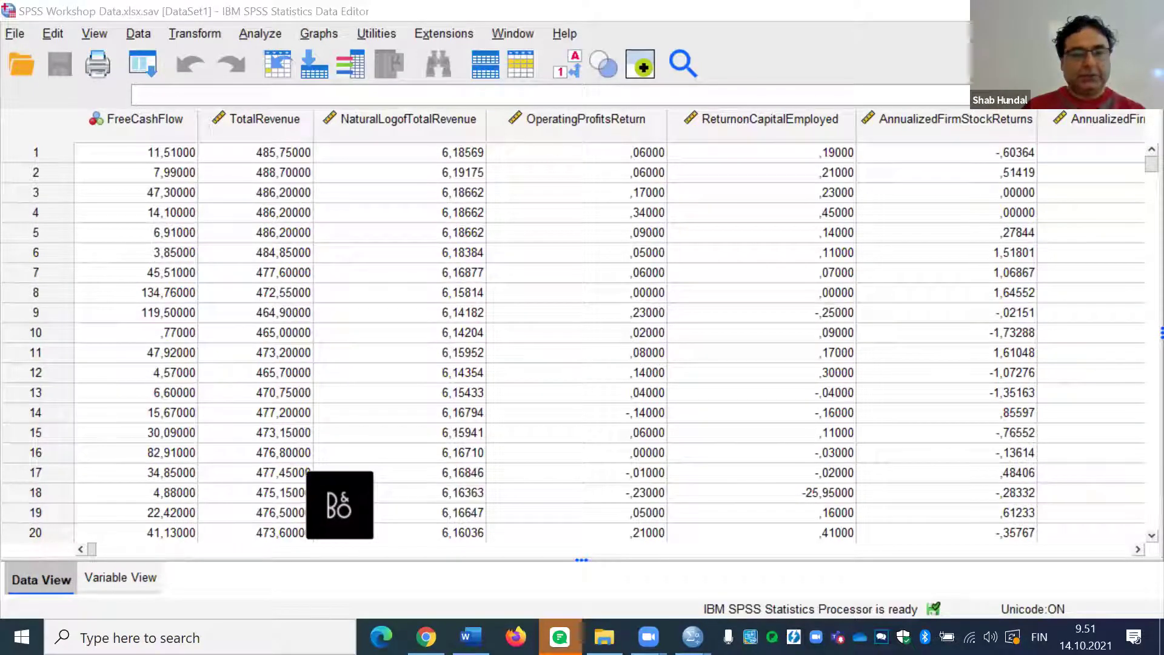
# - Widen the Name column in Variable View to fit the full variable names, and return to Data View
pyautogui.click(121, 578)
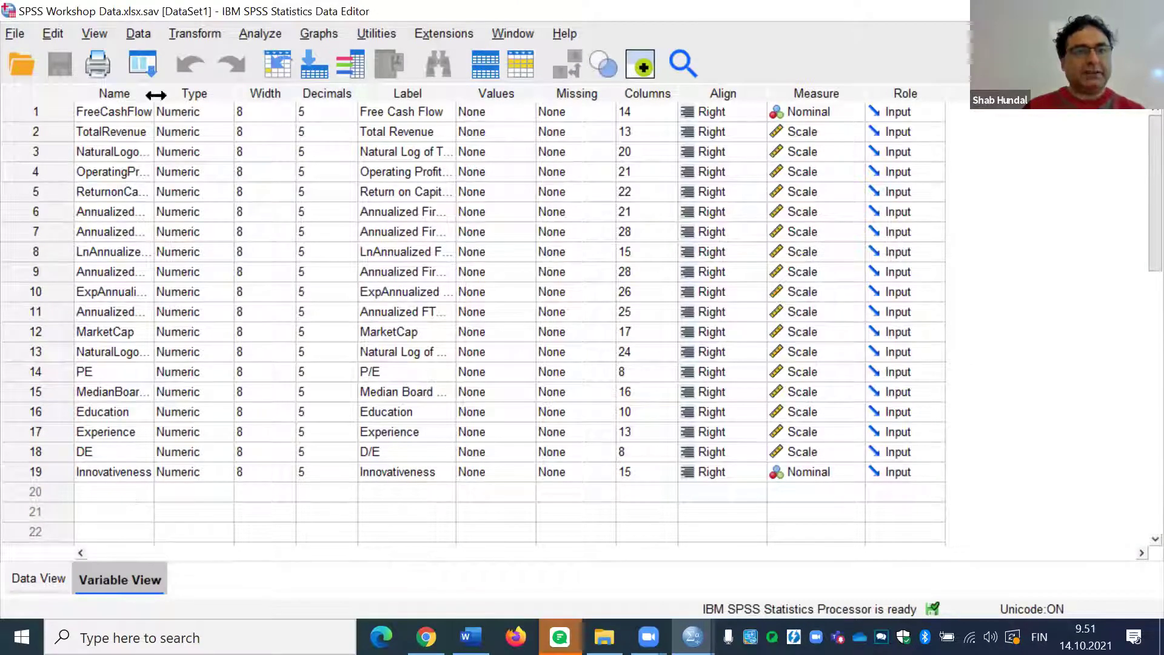
pyautogui.moveTo(155, 96); pyautogui.dragTo(326, 111)
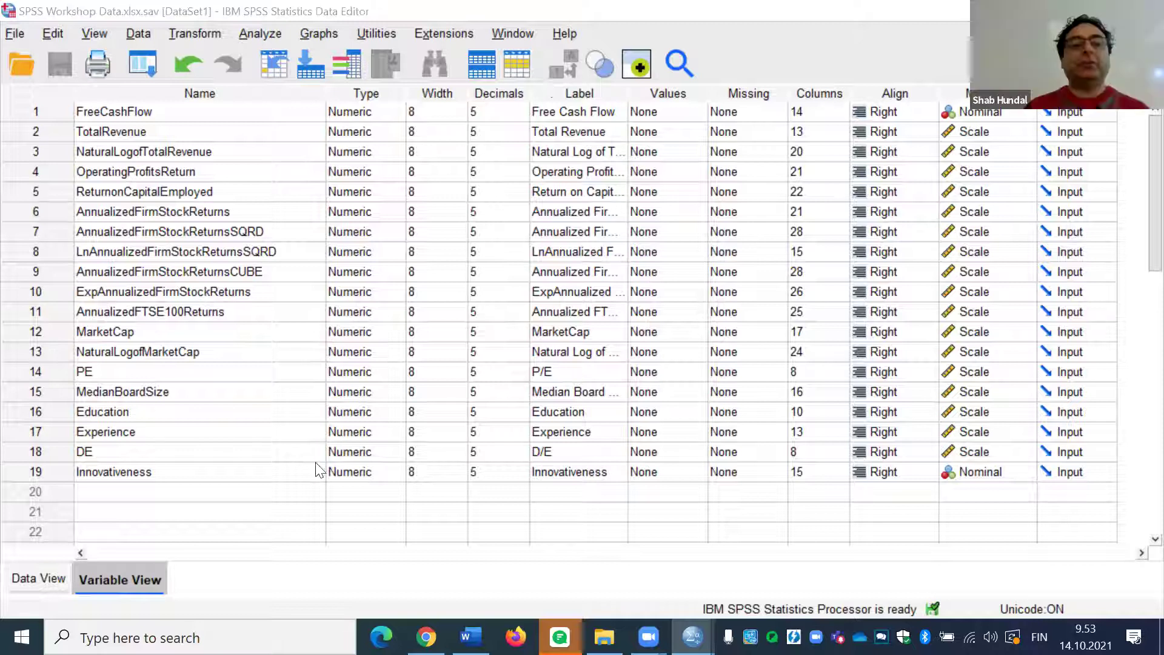
pyautogui.click(43, 579)
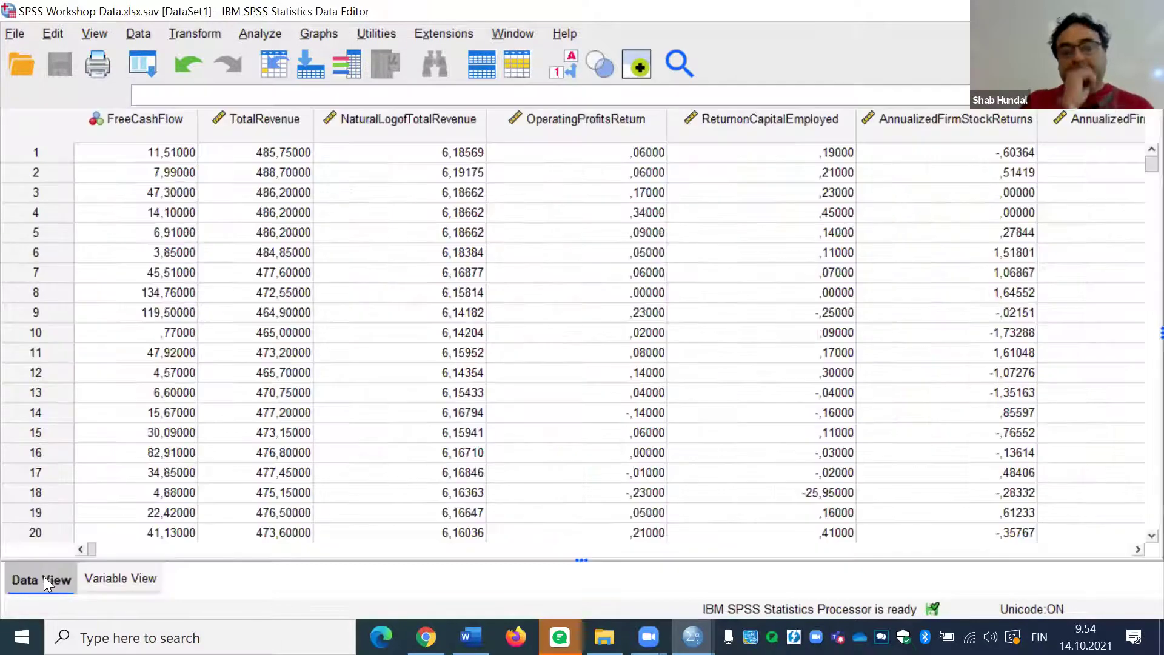
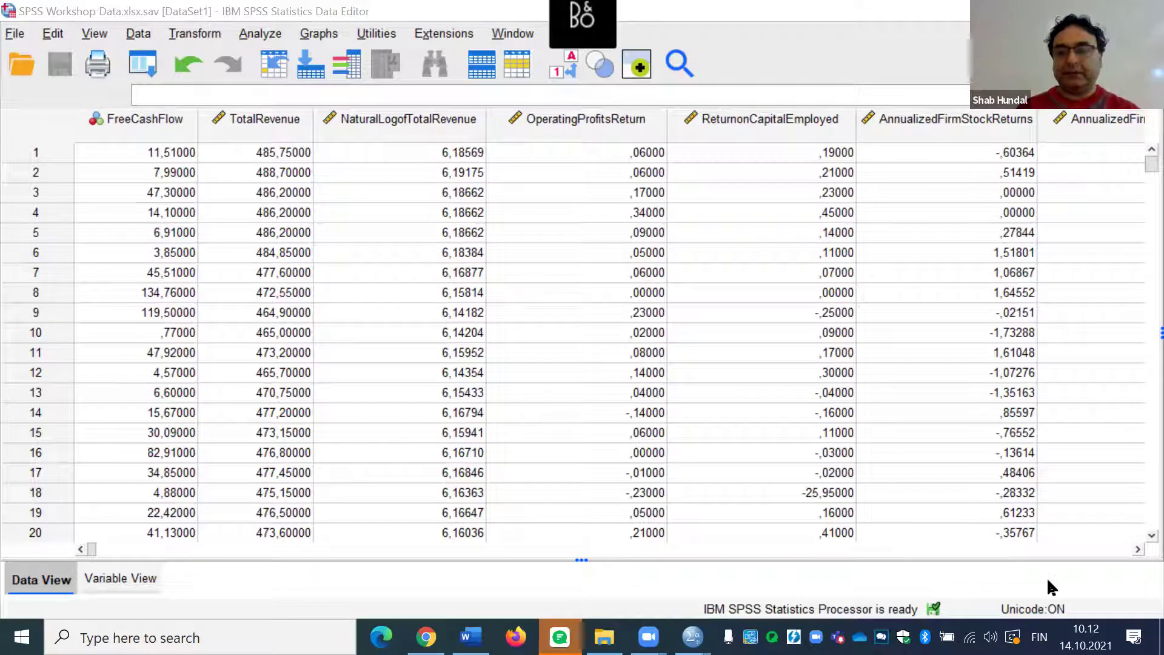
# - Look through all the data columns from FreeCashFlow to Innovativeness and return to the first one
pyautogui.click(1137, 548)
pyautogui.click(1137, 548)
pyautogui.click(1137, 549)
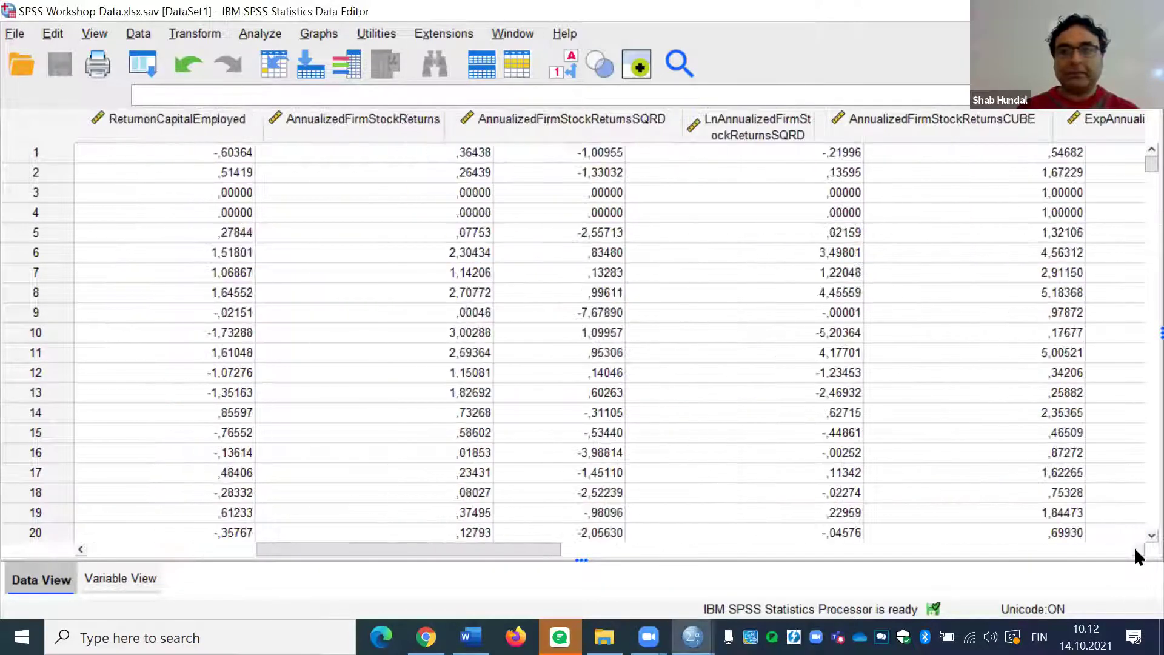
pyautogui.click(1137, 548)
pyautogui.click(1137, 548)
pyautogui.click(1137, 548)
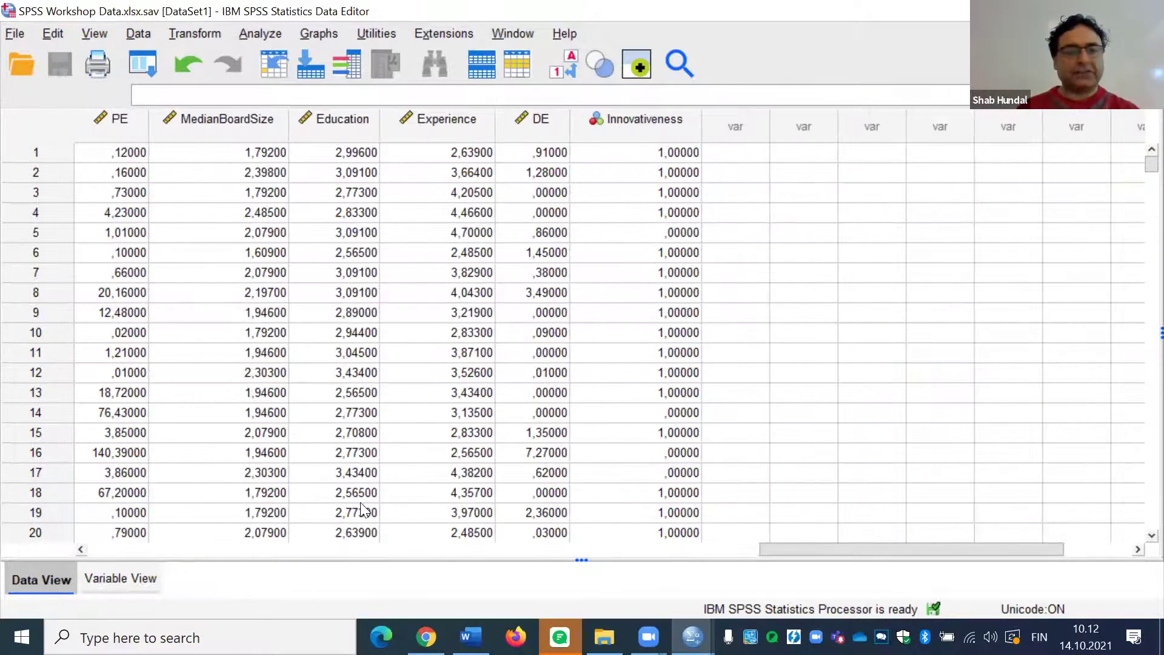
pyautogui.click(82, 549)
pyautogui.click(81, 549)
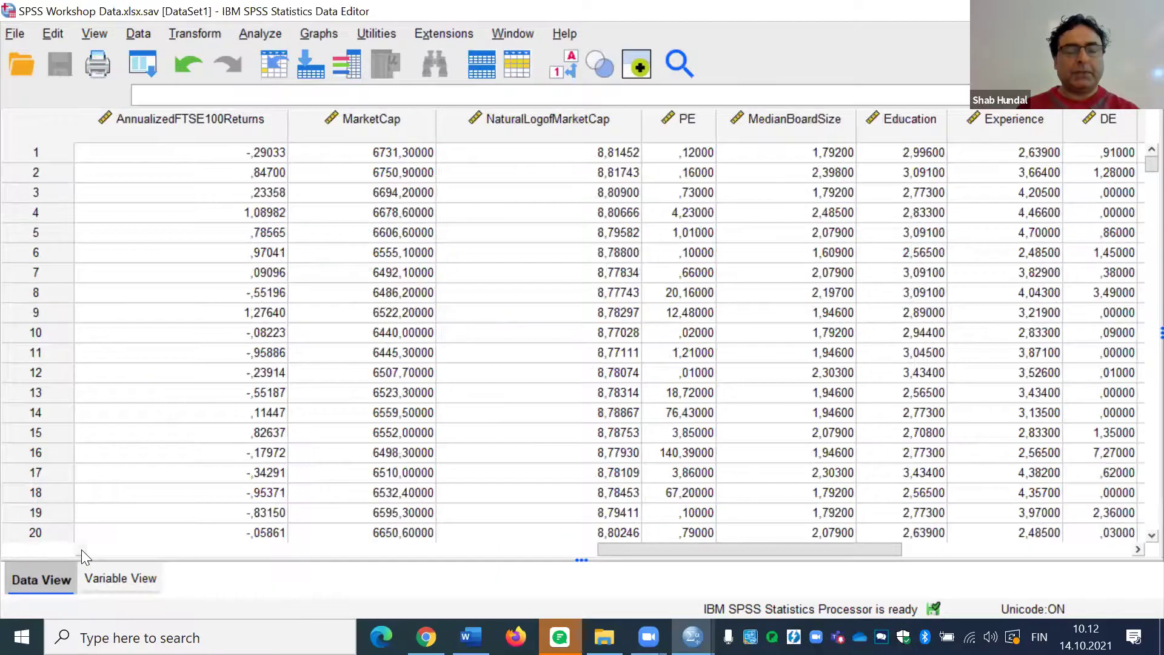
pyautogui.click(81, 549)
pyautogui.click(81, 549)
pyautogui.click(81, 549)
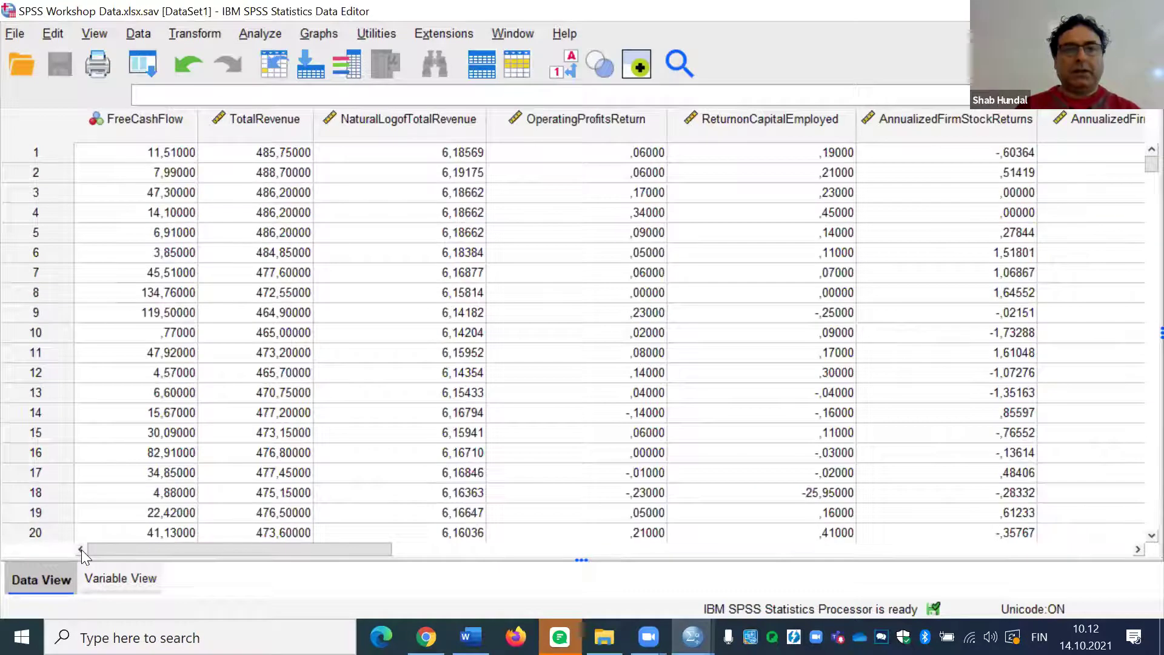
# - Start a linear regression and set Annualized Firm Stock Returns as the dependent variable
pyautogui.click(261, 35)
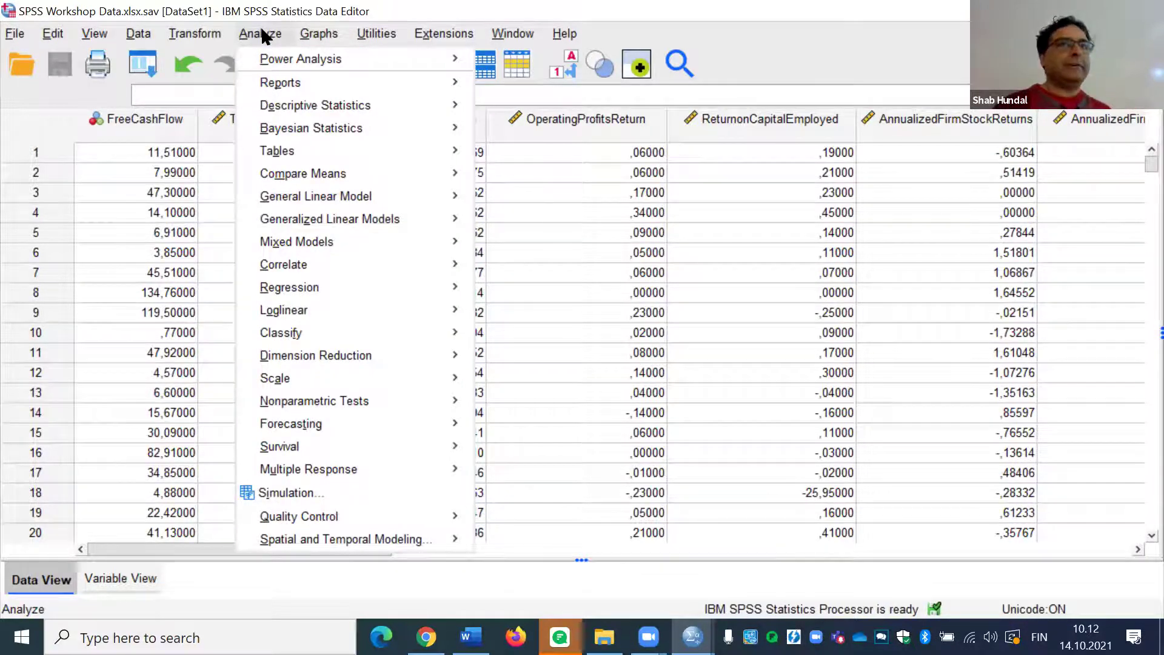
pyautogui.click(837, 56)
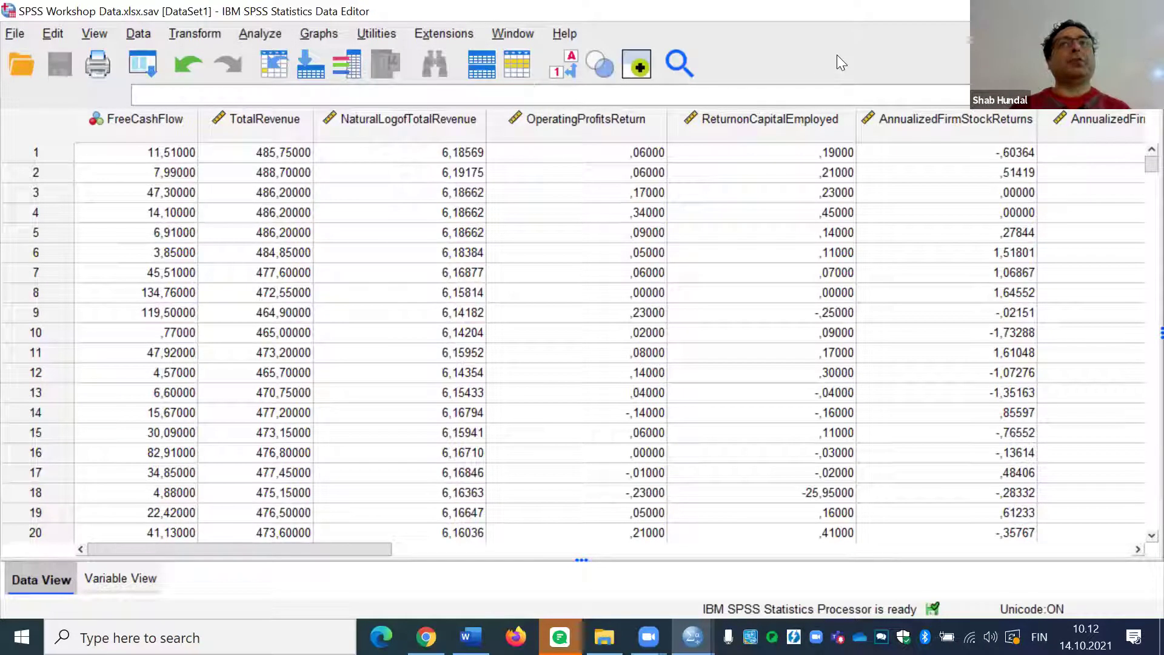
pyautogui.click(261, 35)
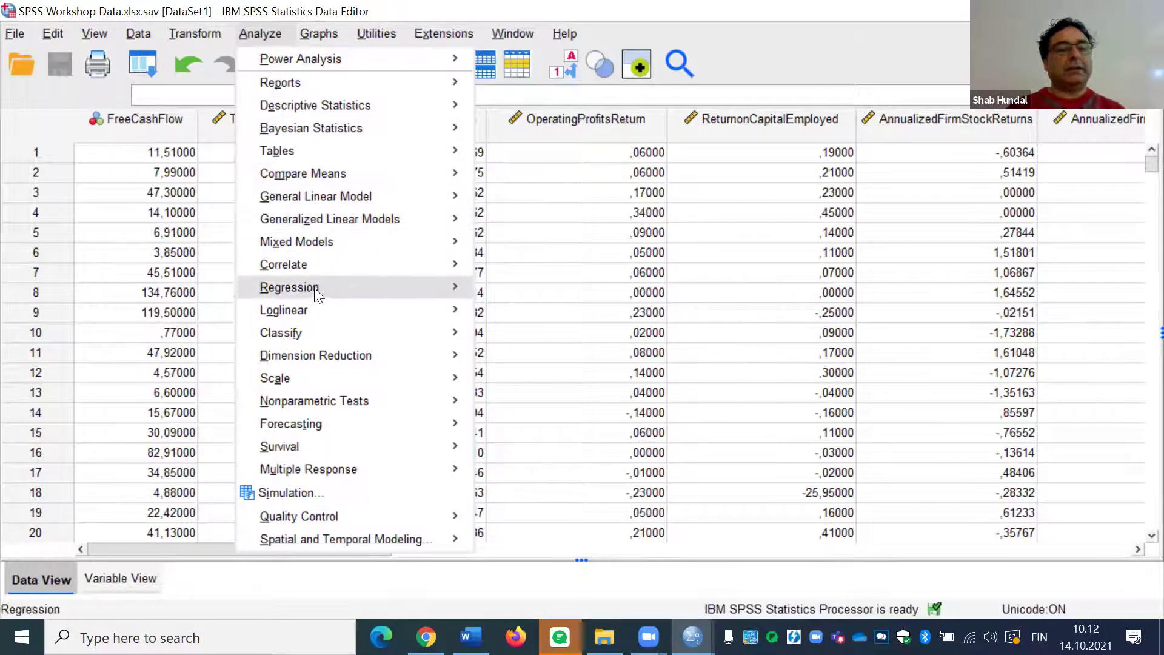
pyautogui.moveTo(316, 289)
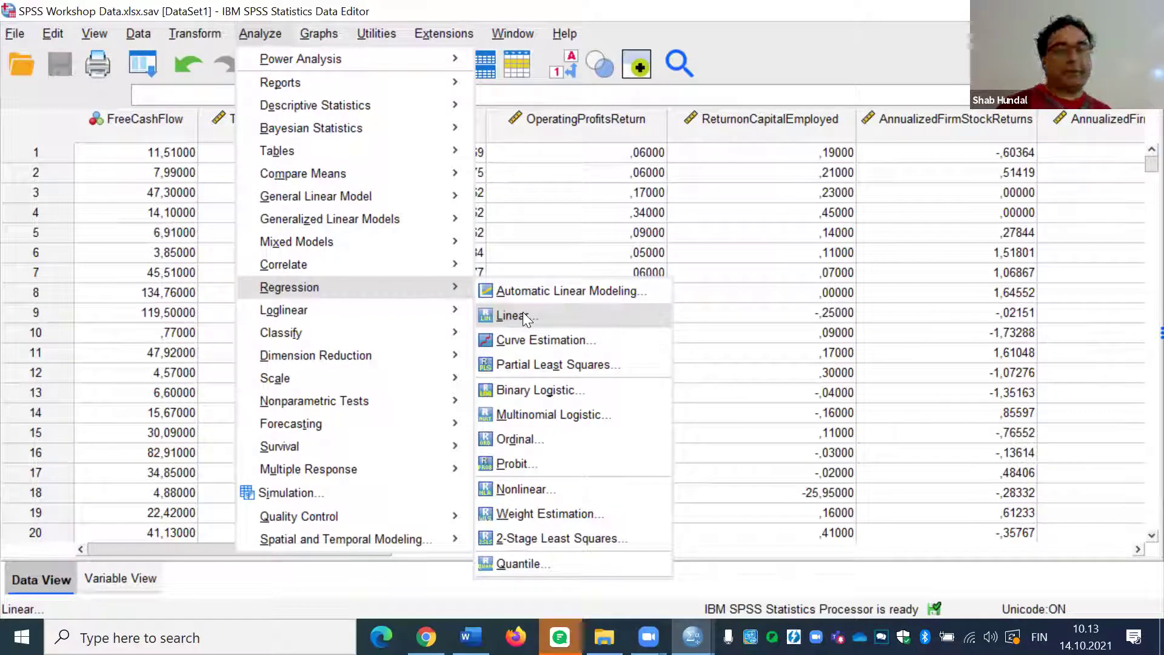
pyautogui.click(523, 312)
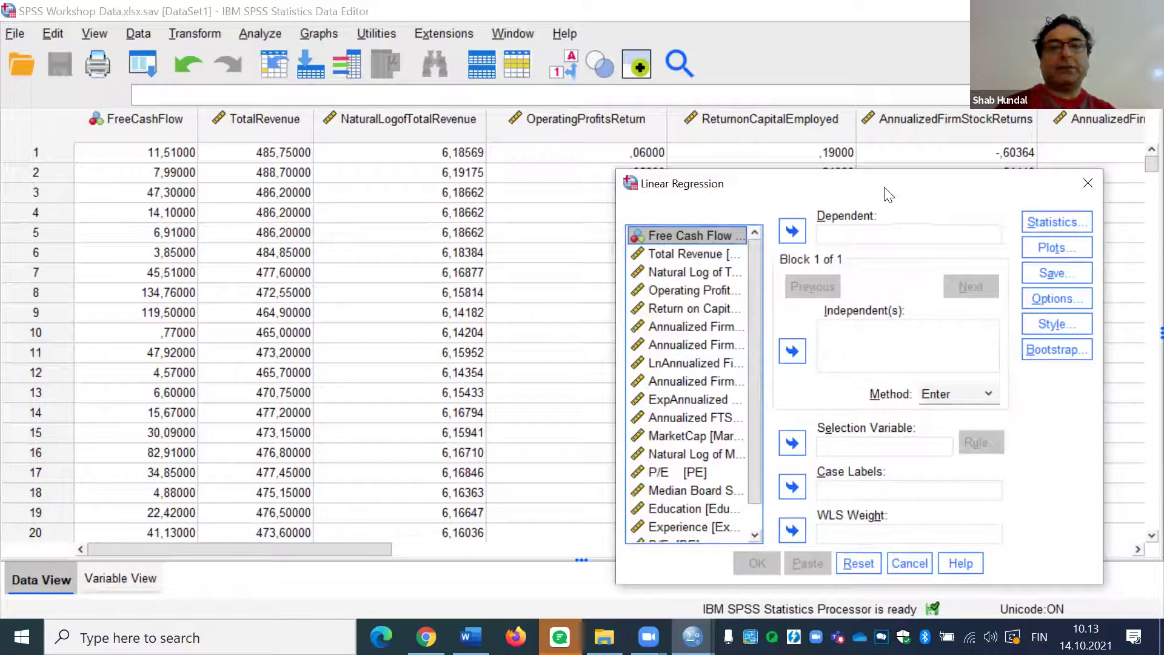
pyautogui.moveTo(888, 194); pyautogui.dragTo(525, 136)
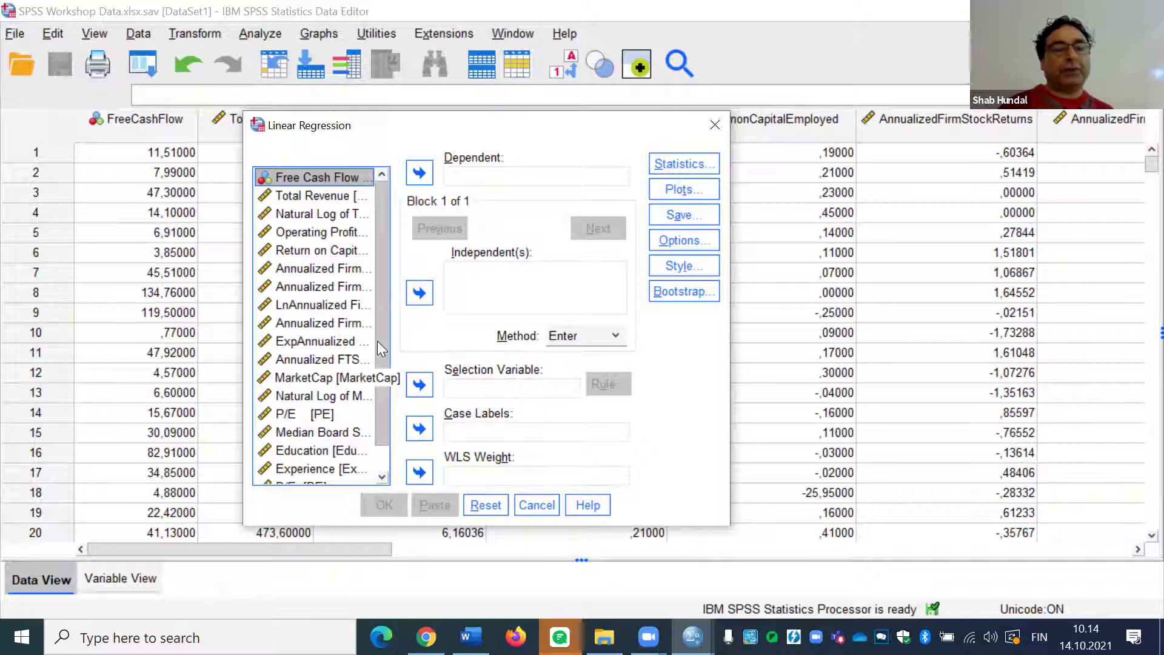
pyautogui.click(336, 268)
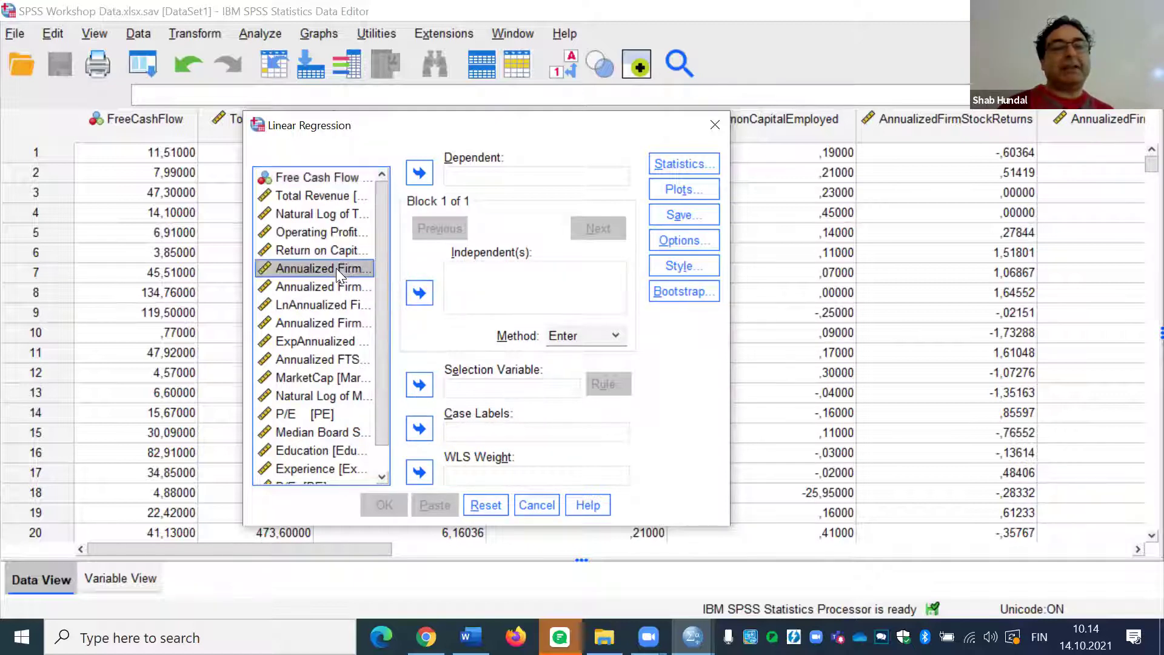
pyautogui.click(418, 171)
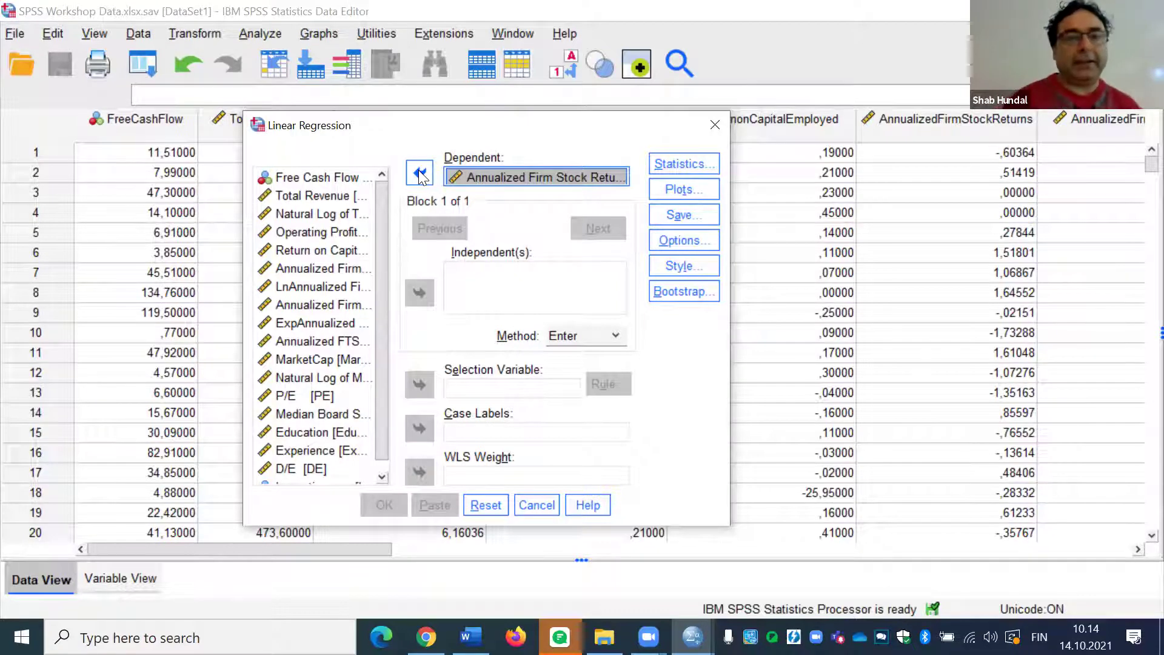
# - Add Natural Log of Total Revenue, Operating Profits Return and Annualized FTSE100 Returns as independent variables
pyautogui.click(492, 264)
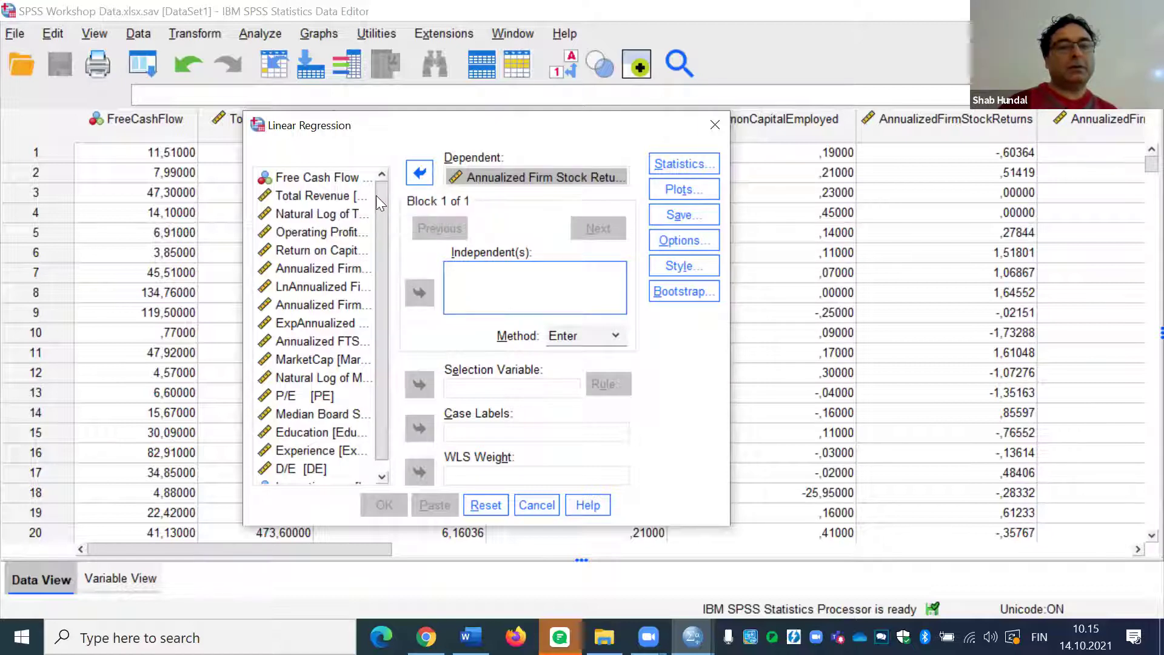
pyautogui.click(339, 177)
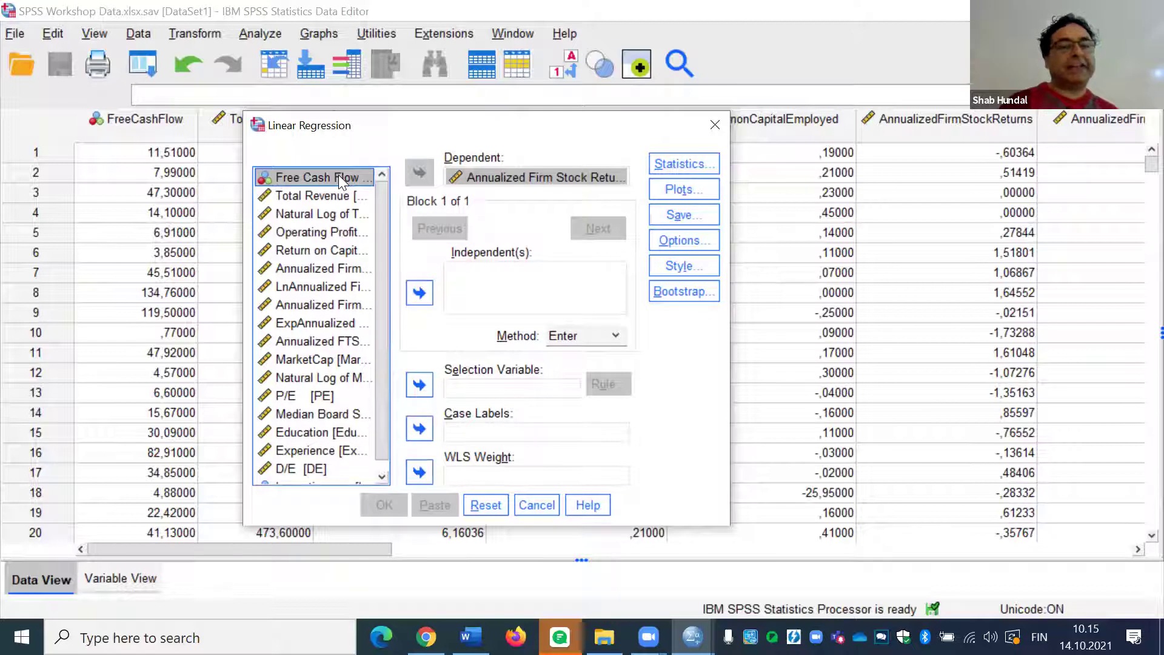
pyautogui.click(336, 197)
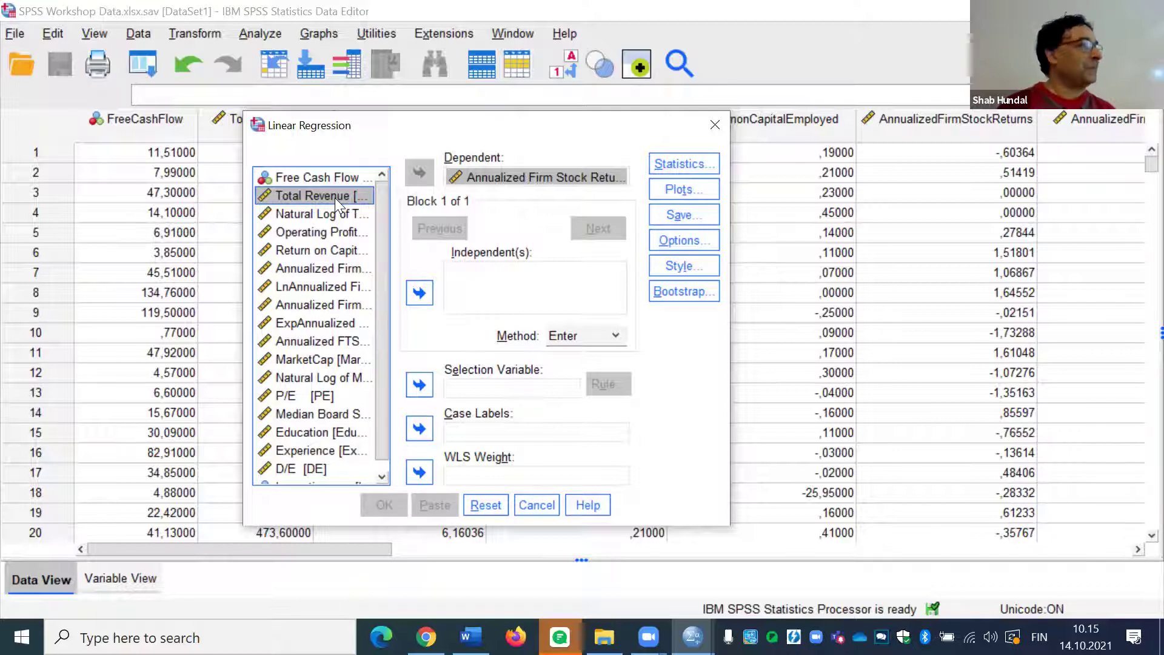
pyautogui.click(335, 215)
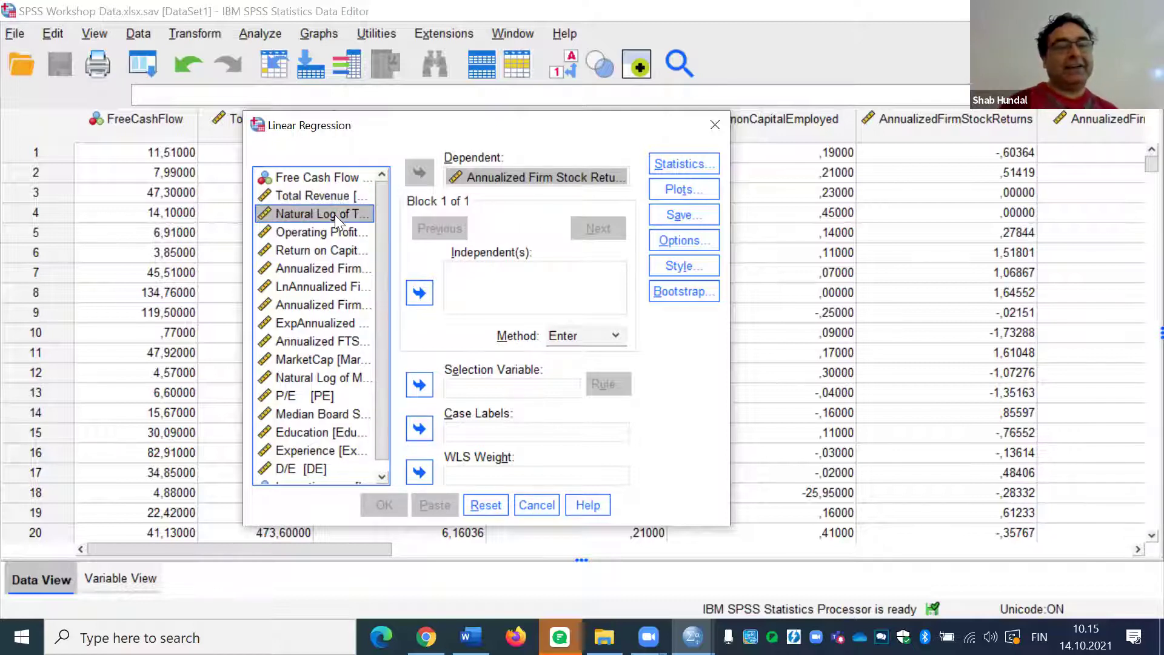
pyautogui.click(419, 292)
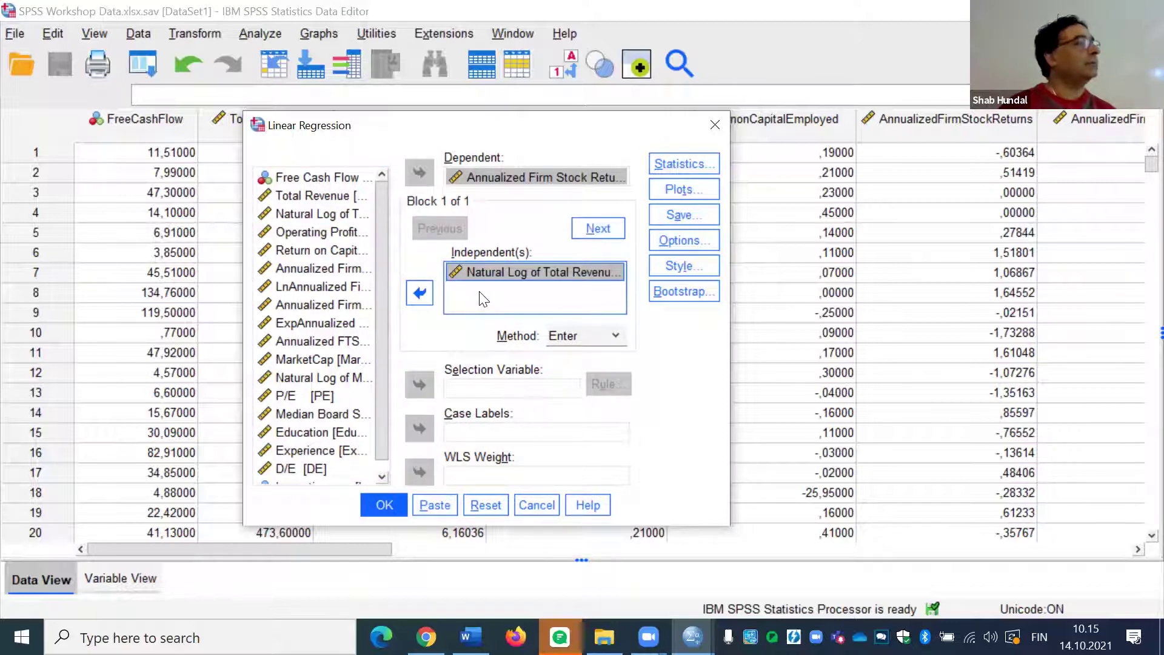
pyautogui.click(324, 232)
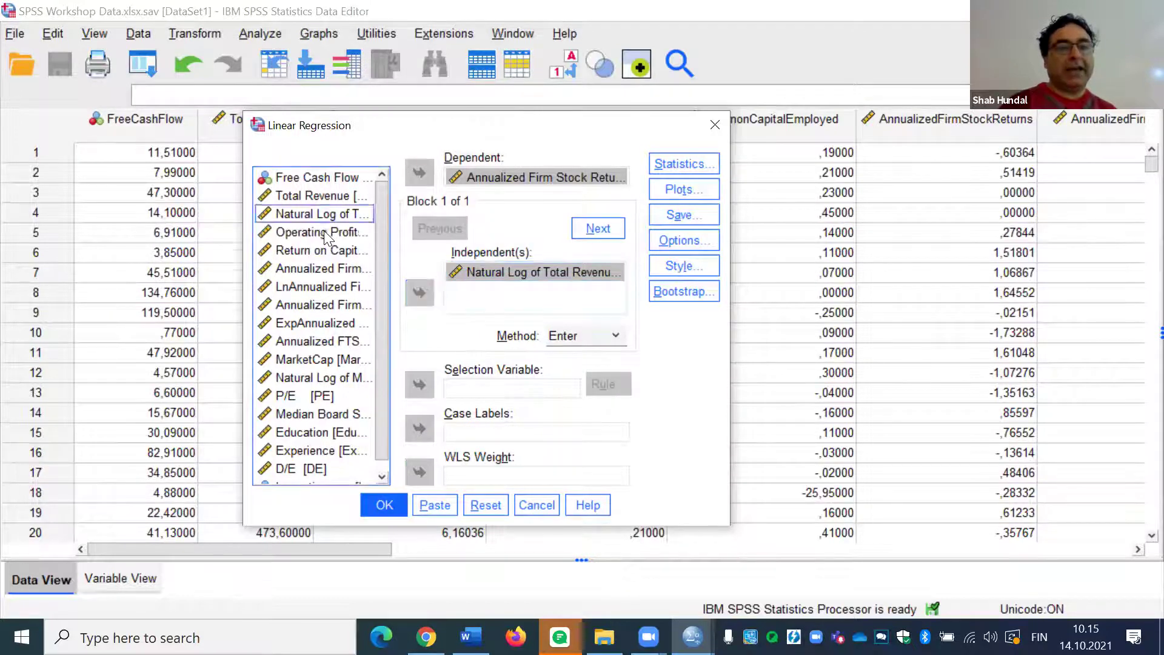
pyautogui.click(420, 293)
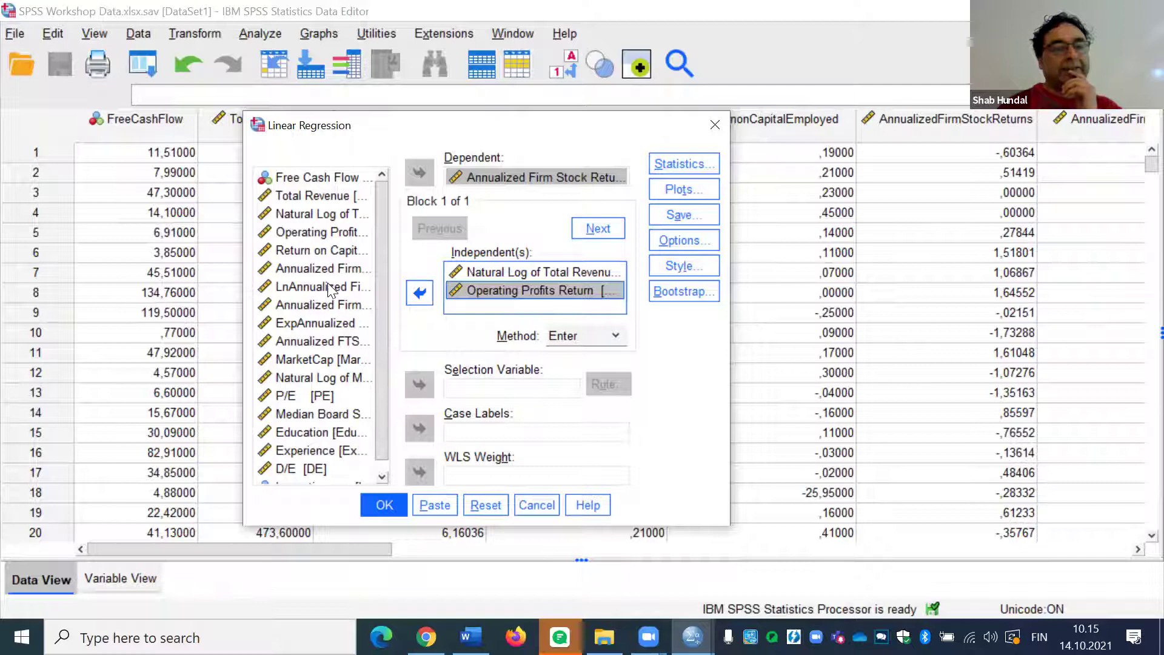
pyautogui.click(338, 344)
pyautogui.click(418, 293)
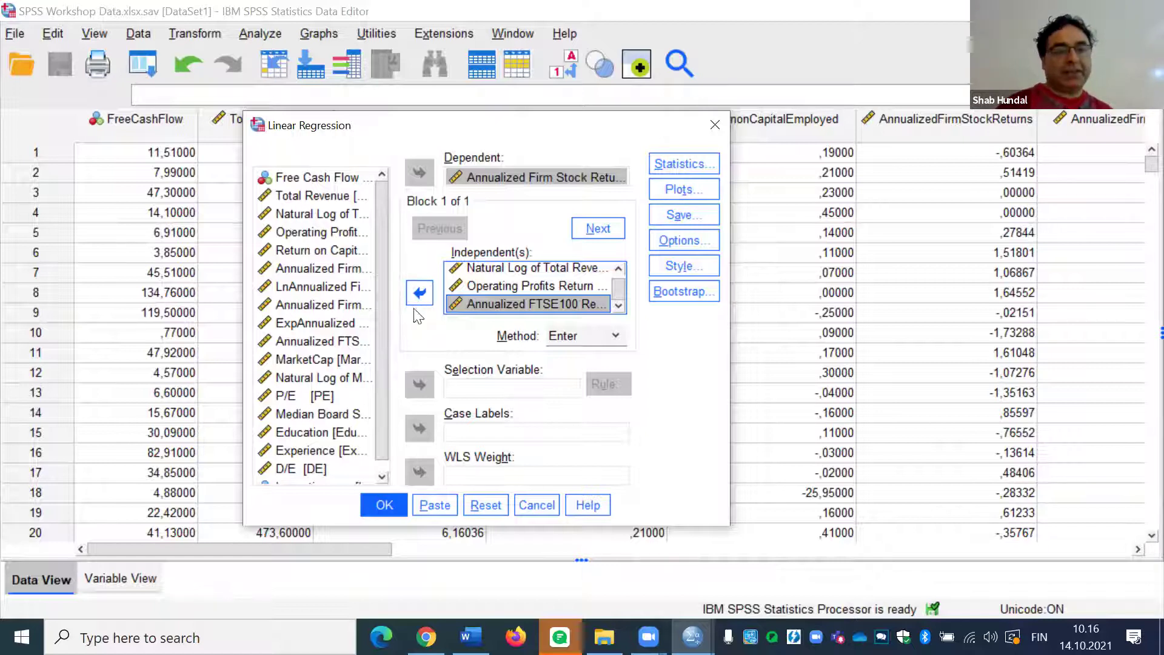
# - Add Natural Log of MarketCap and P/E to the independent variables
pyautogui.click(341, 359)
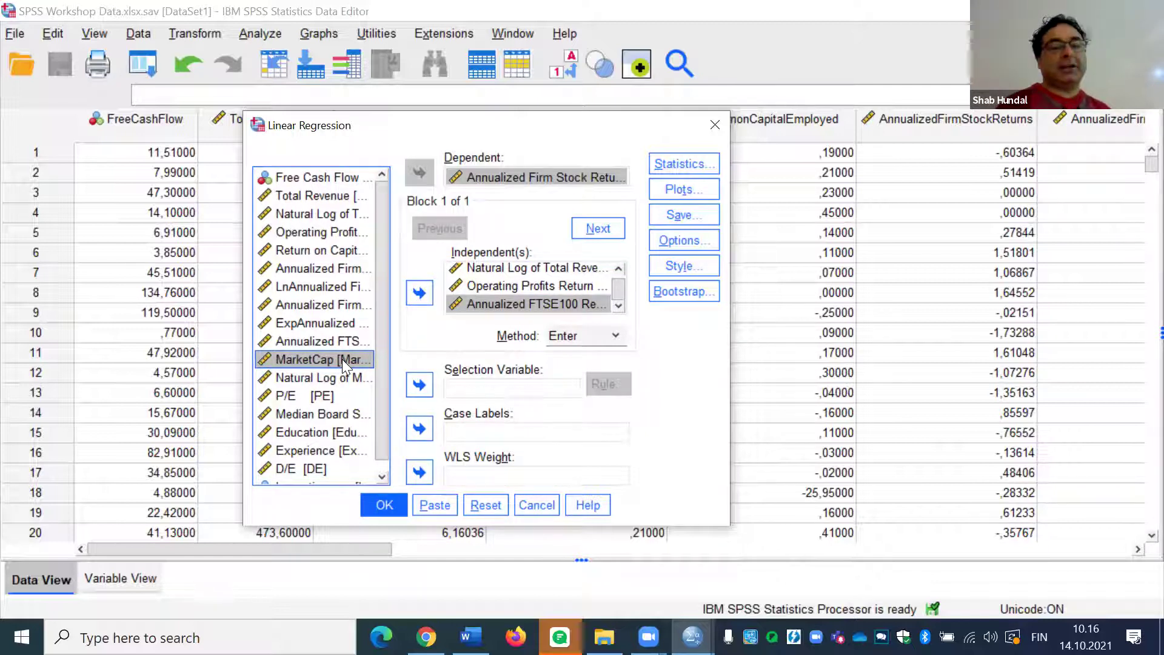
pyautogui.click(339, 376)
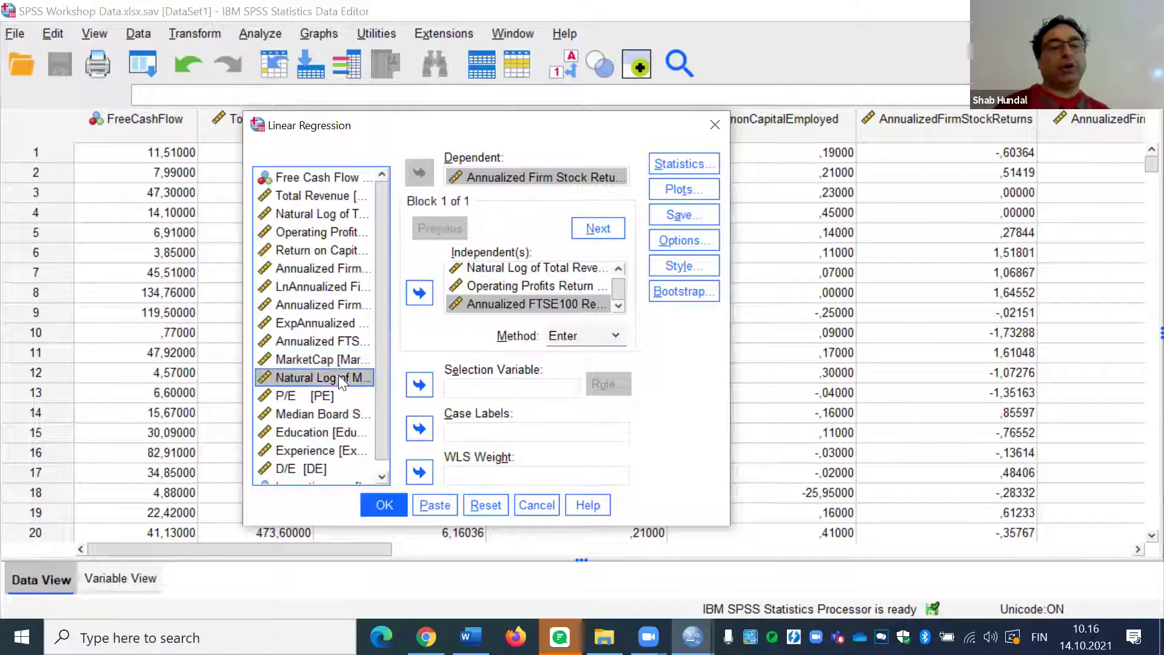
pyautogui.click(419, 292)
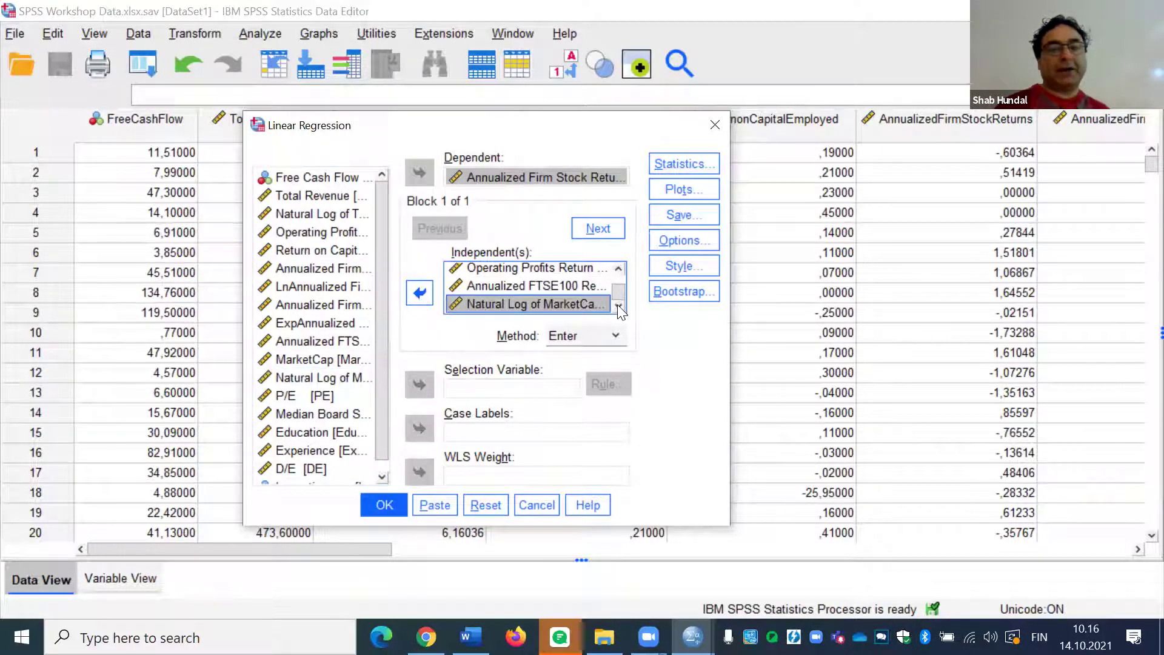
pyautogui.click(309, 397)
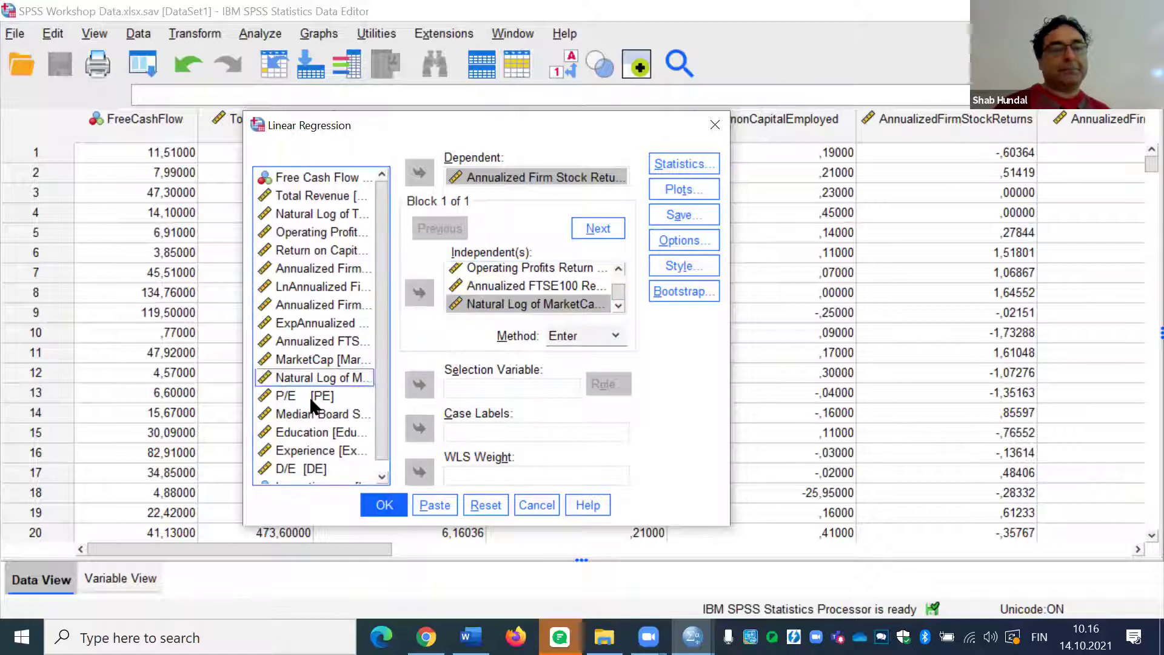
pyautogui.click(422, 294)
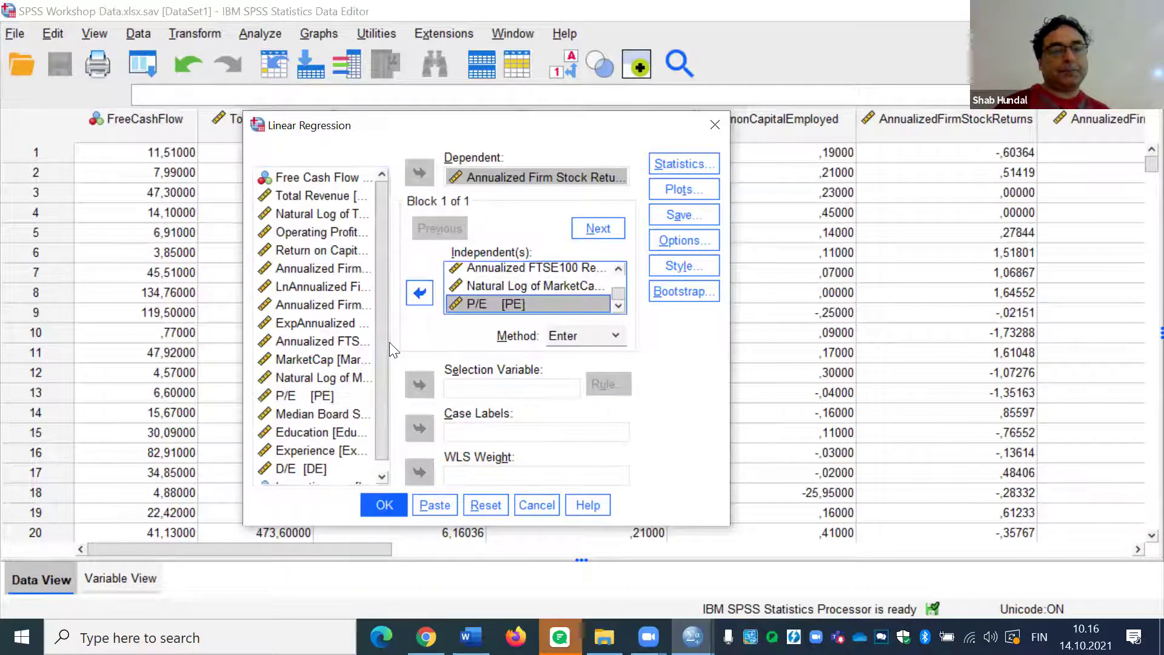
# - Add Median Board Size, Education, Experience, D/E and Innovativeness to the independent variables
pyautogui.click(335, 415)
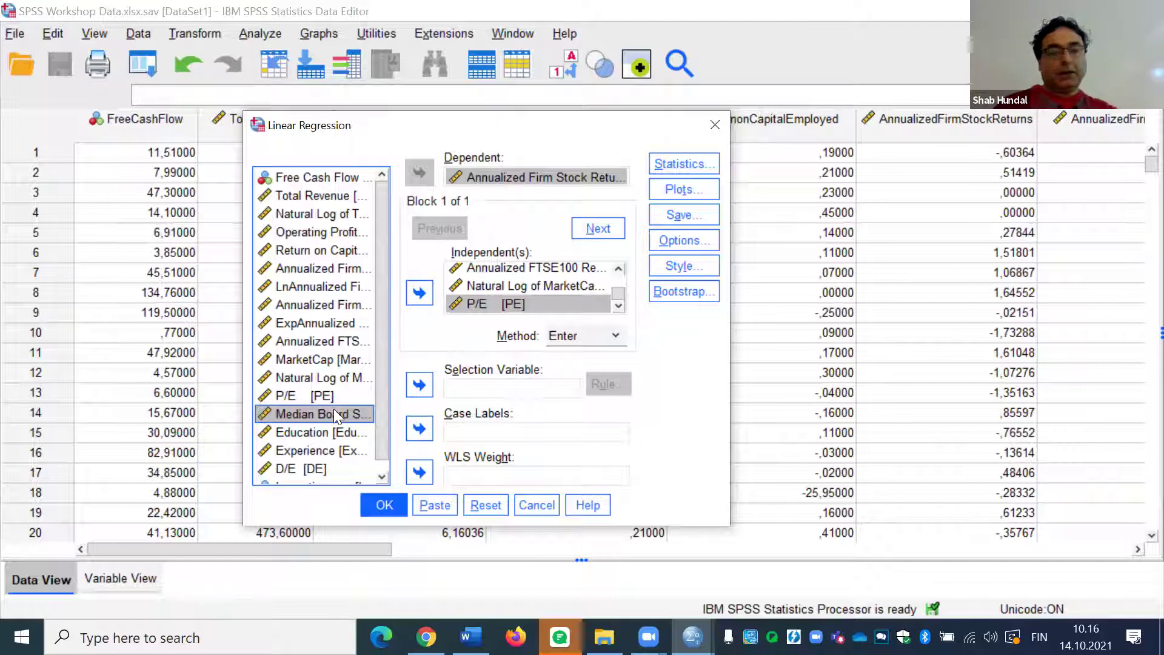
pyautogui.hotkey('shift', 'Down')
pyautogui.hotkey('shift', 'Down')
pyautogui.hotkey('shift', 'Down')
pyautogui.hotkey('shift', 'Down')
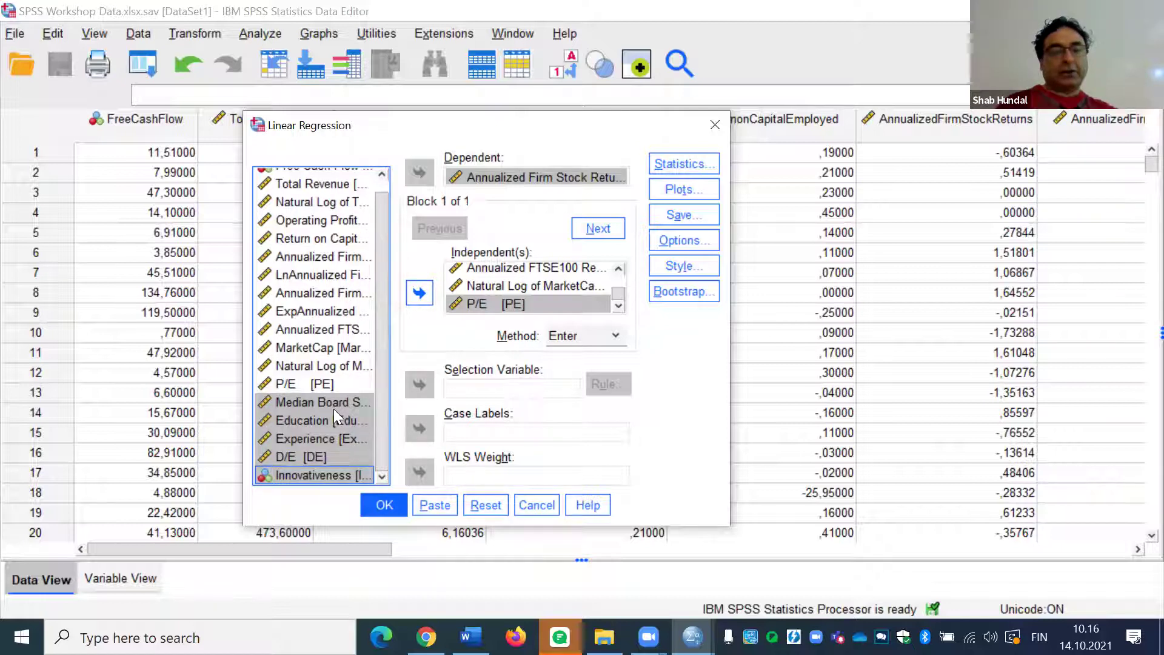
pyautogui.click(344, 400)
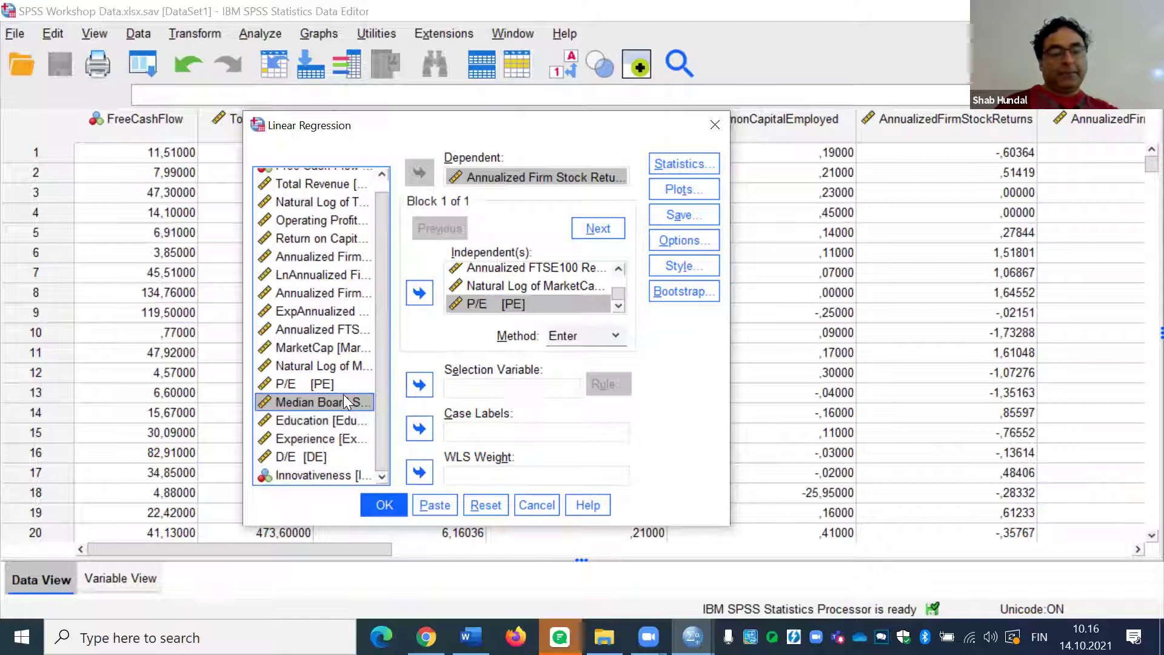
pyautogui.hotkey('shift', 'Down')
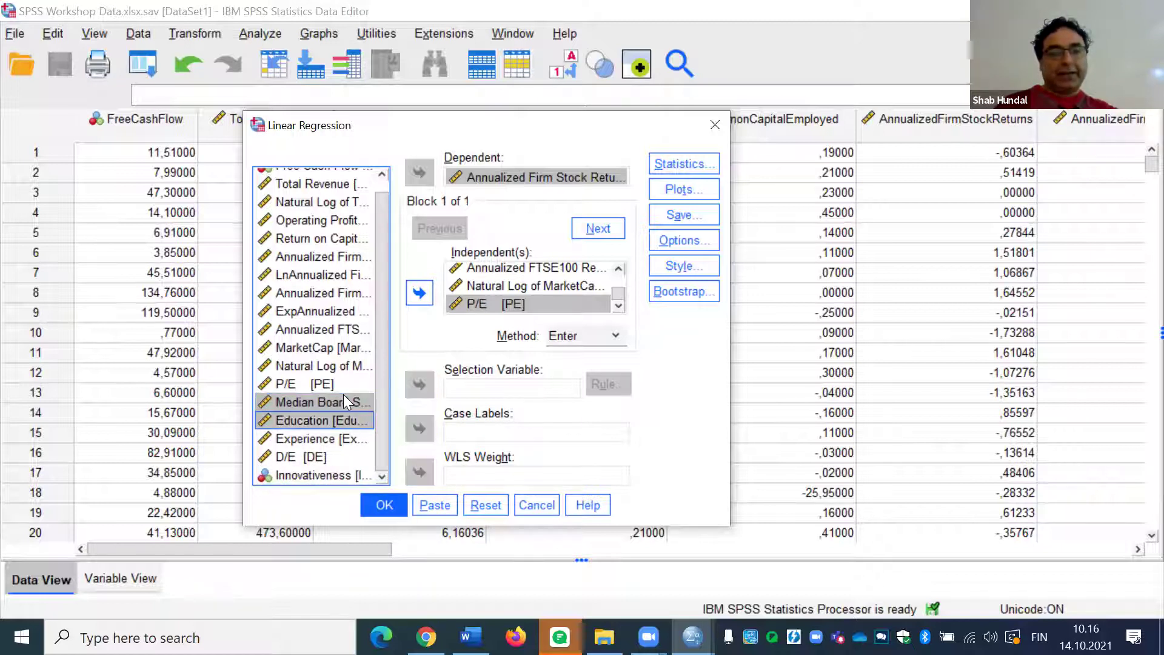
pyautogui.hotkey('shift', 'Down')
pyautogui.hotkey('shift', 'Down')
pyautogui.hotkey('shift', 'Down')
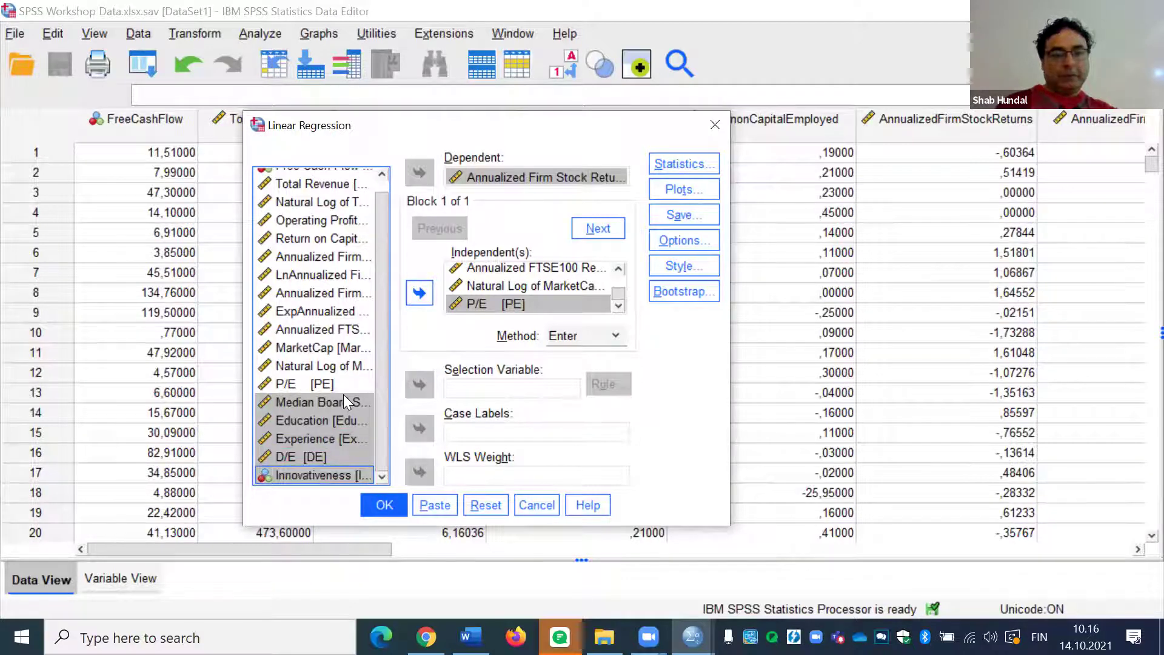
pyautogui.click(419, 294)
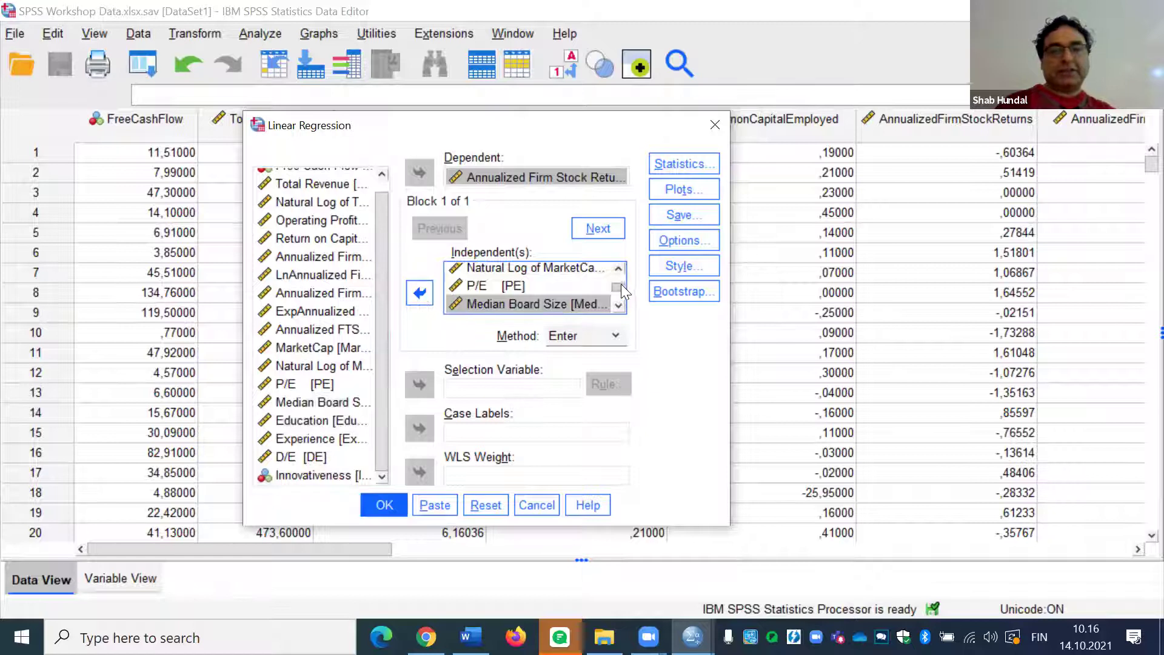
# - Review the independent variables from first to last and compare them with the beginning of the available variable list
pyautogui.click(618, 268)
pyautogui.click(618, 268)
pyautogui.click(618, 268)
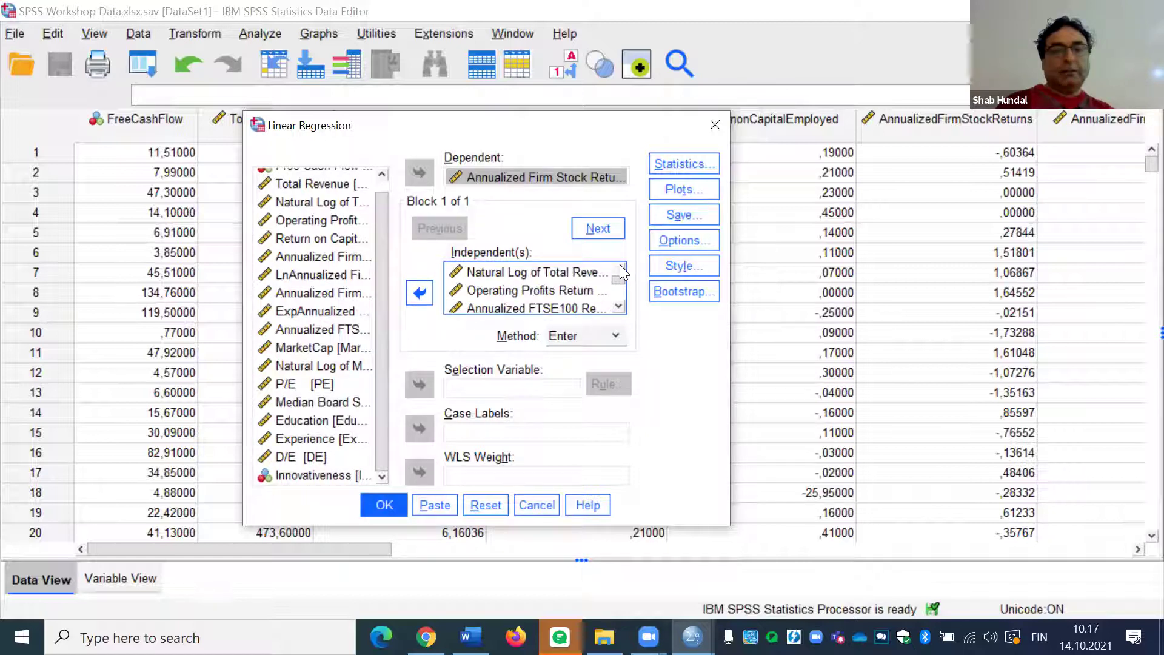
pyautogui.click(618, 306)
pyautogui.click(618, 306)
pyautogui.click(618, 306)
pyautogui.click(618, 306)
pyautogui.click(618, 306)
pyautogui.click(618, 306)
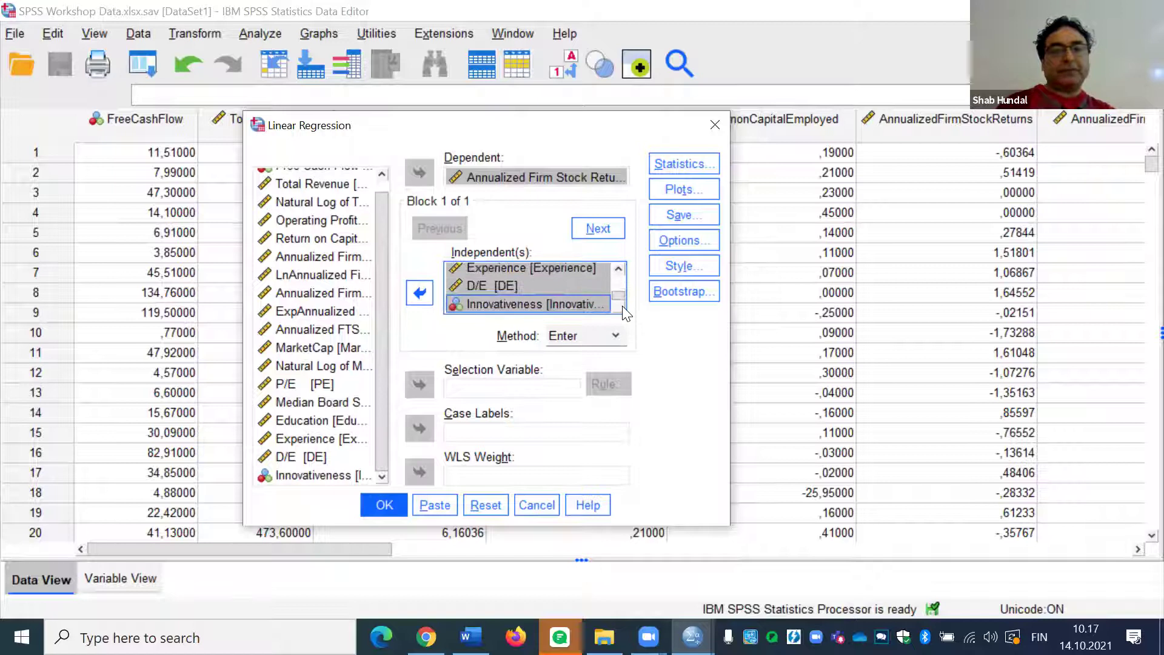
pyautogui.click(618, 270)
pyautogui.click(619, 269)
pyautogui.click(619, 269)
pyautogui.click(619, 269)
pyautogui.click(618, 269)
pyautogui.click(618, 270)
pyautogui.click(618, 271)
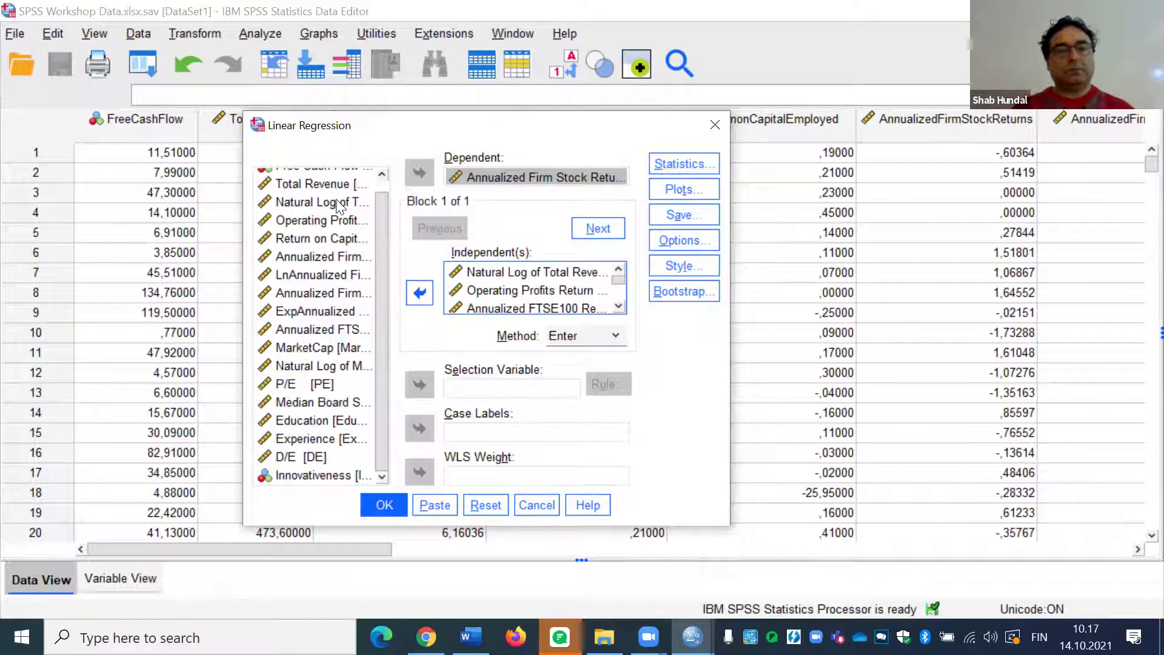
pyautogui.click(380, 172)
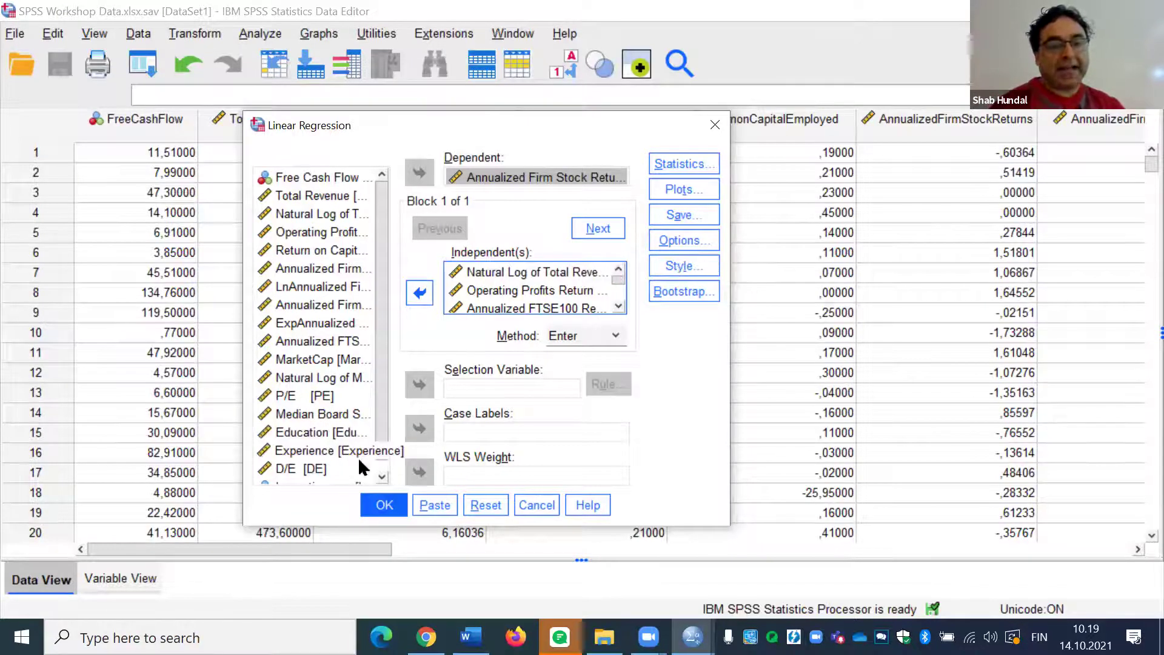
# - Go through the complete set of chosen independent variables once more and return to Natural Log of Total Revenue
pyautogui.scroll(-1, 617, 310)
pyautogui.click(618, 306)
pyautogui.click(618, 306)
pyautogui.click(618, 306)
pyautogui.click(618, 306)
pyautogui.click(617, 306)
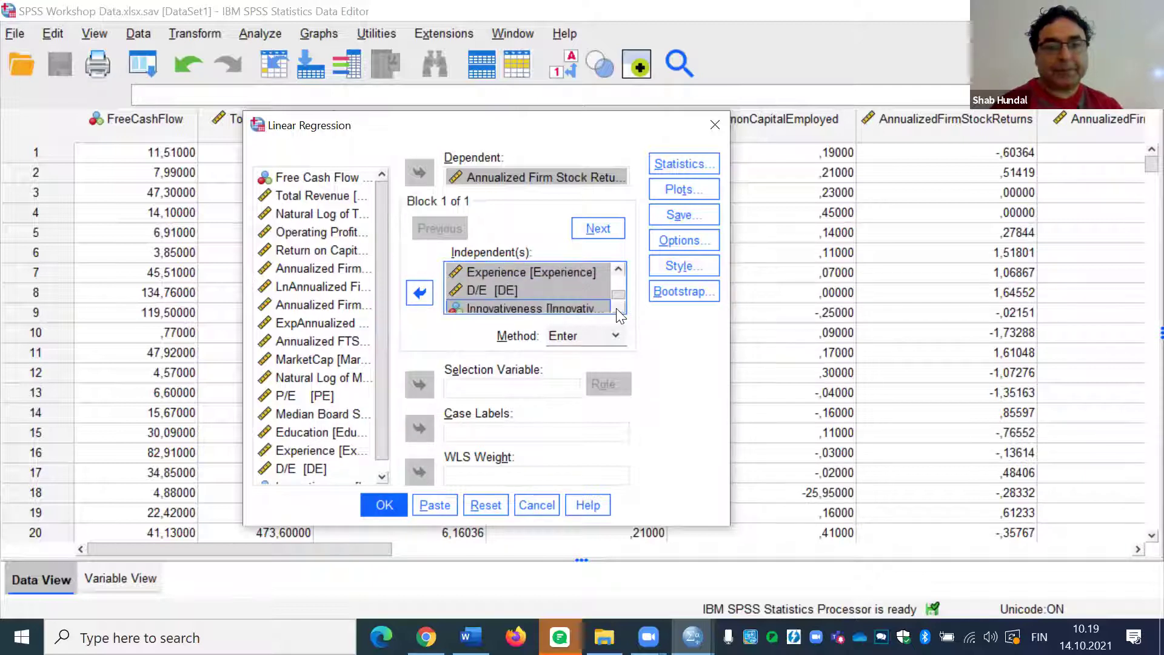
pyautogui.click(618, 268)
pyautogui.click(618, 268)
pyautogui.click(619, 268)
pyautogui.click(618, 268)
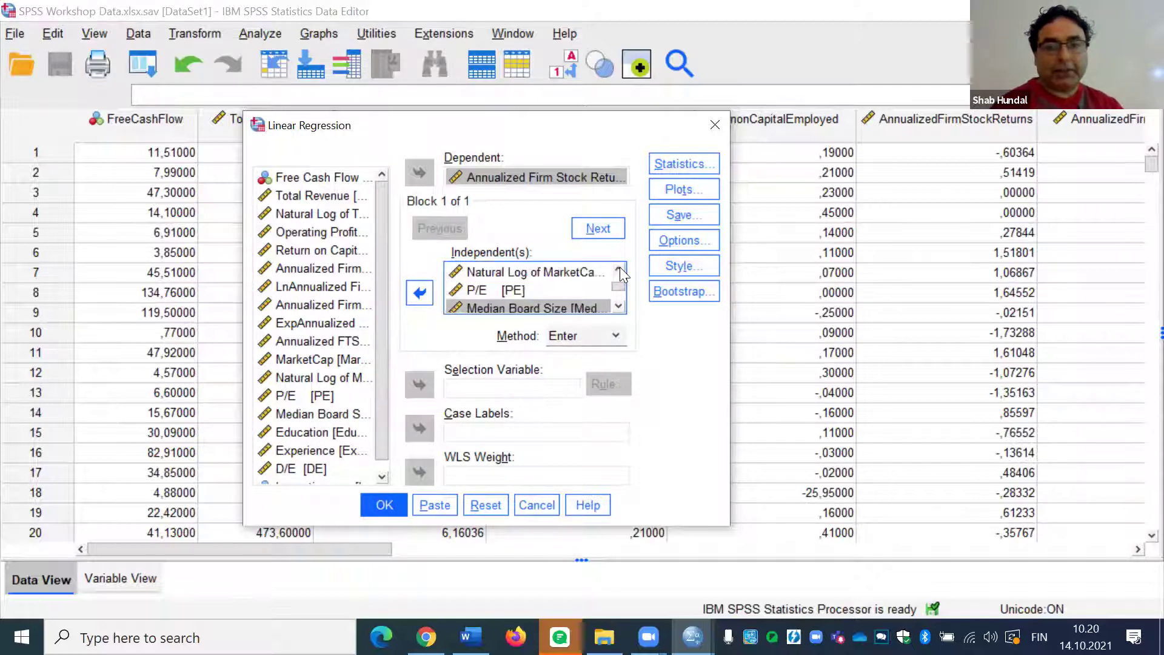
pyautogui.click(618, 268)
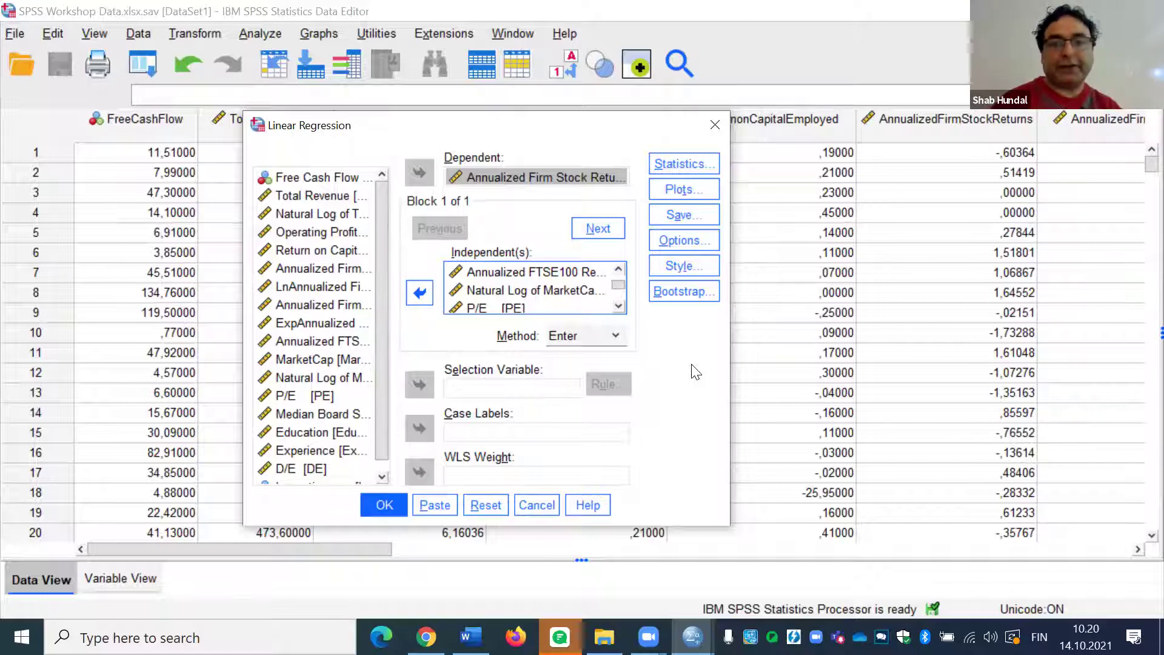
pyautogui.click(618, 270)
pyautogui.click(618, 271)
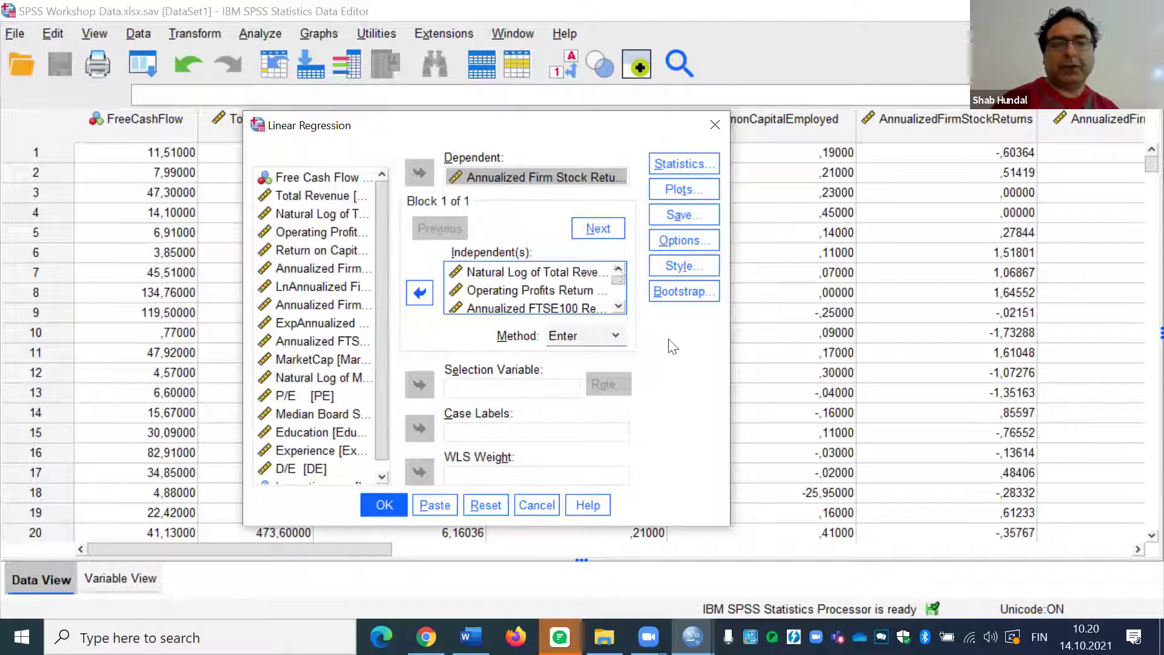
# - Examine the statistics options of the linear regression and close them without changes
pyautogui.click(688, 159)
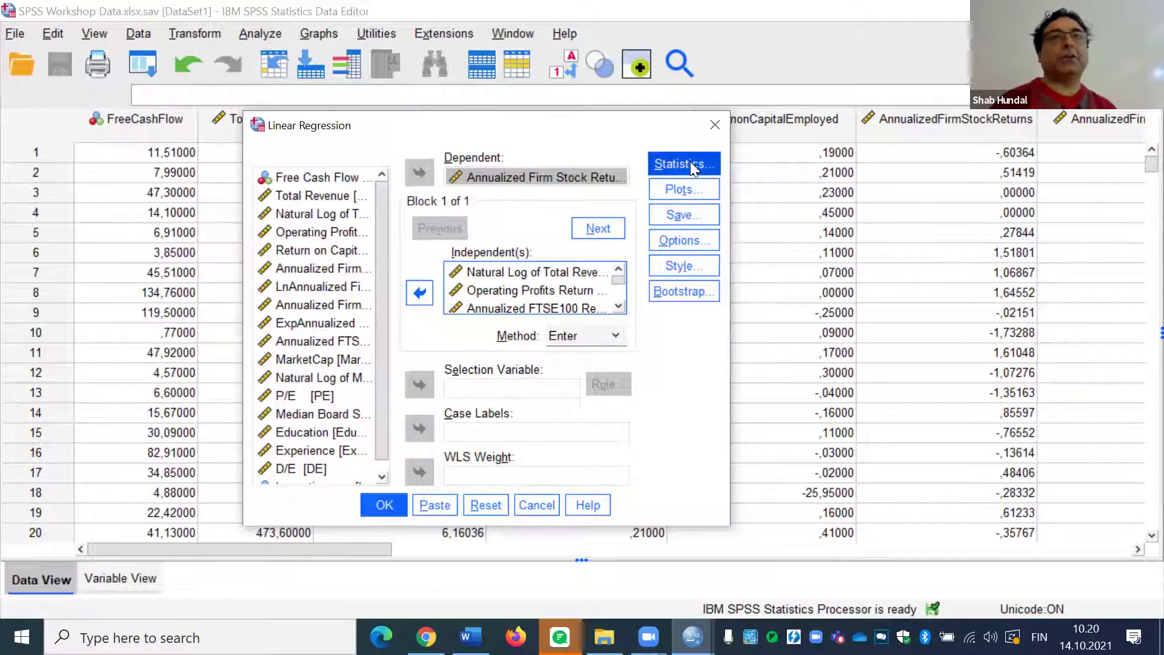
pyautogui.click(690, 161)
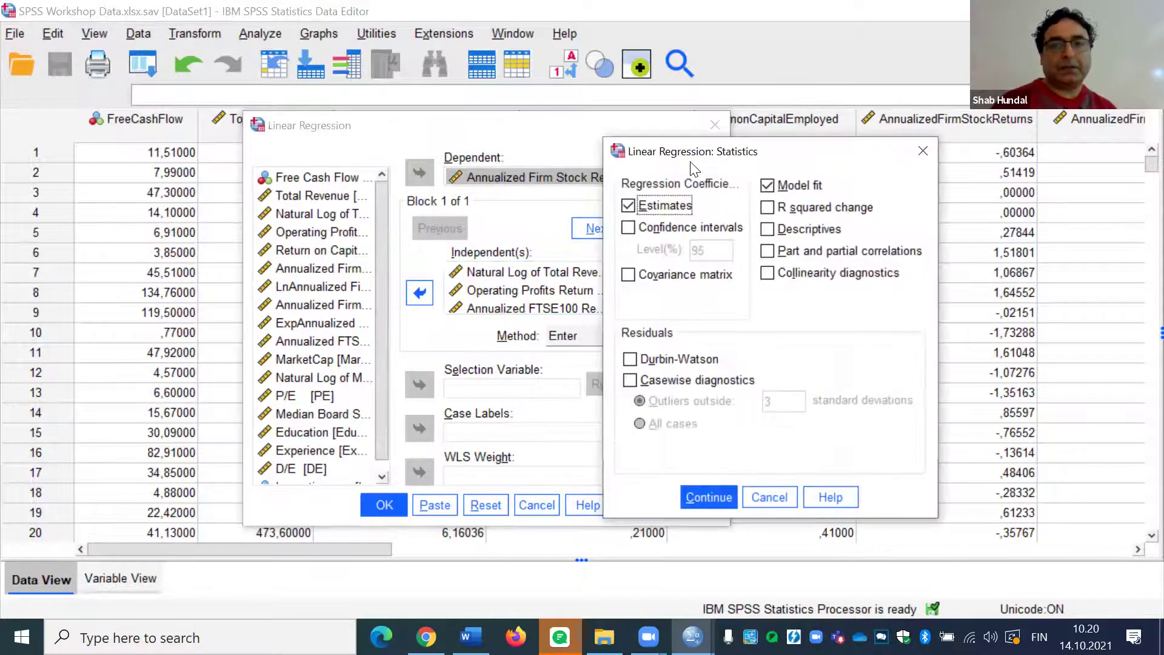
pyautogui.click(920, 151)
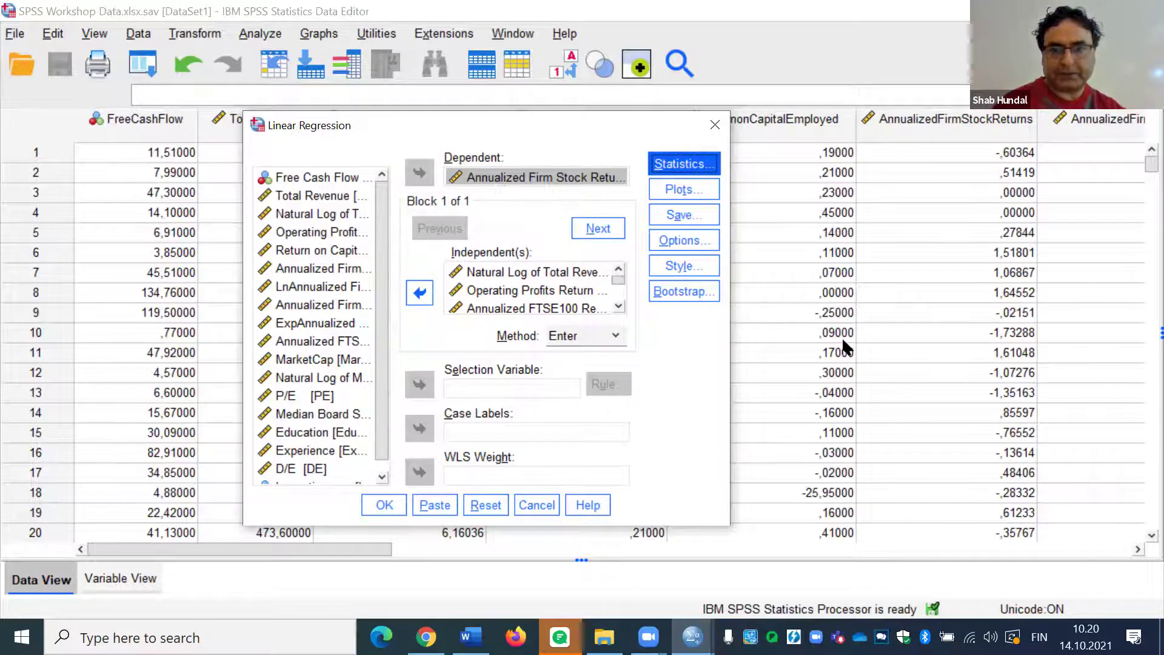
# - Widen the Linear Regression dialog and read the full names of the independent variables from Natural Log of Total Revenue to Innovativeness
pyautogui.moveTo(729, 451); pyautogui.dragTo(991, 450)
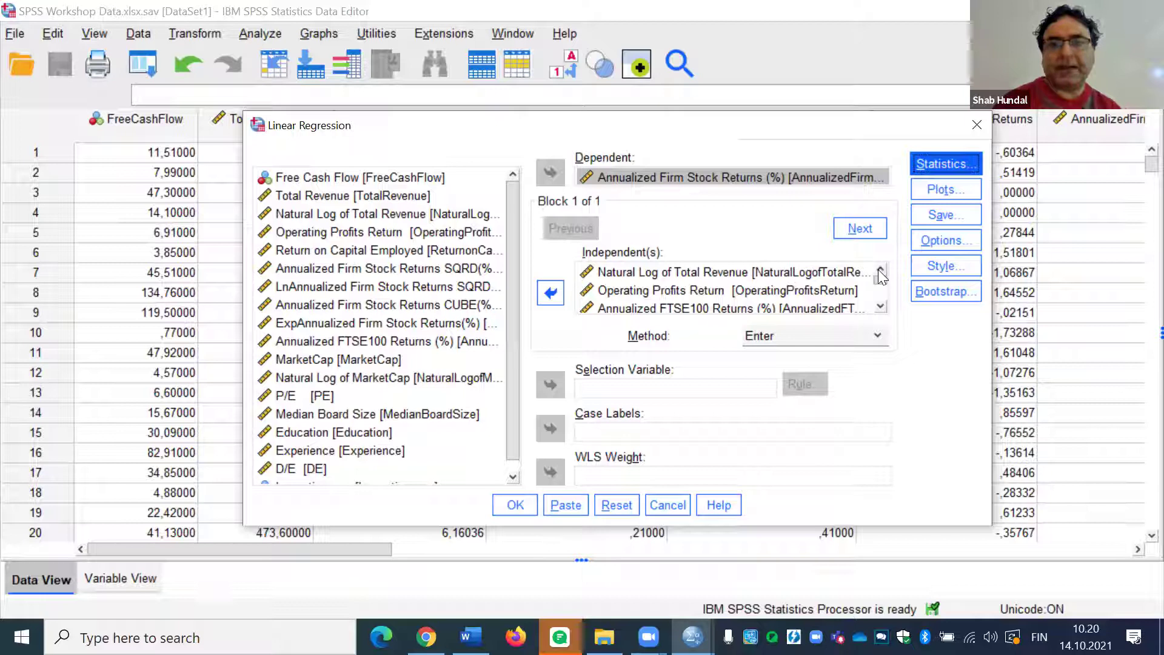
pyautogui.click(799, 278)
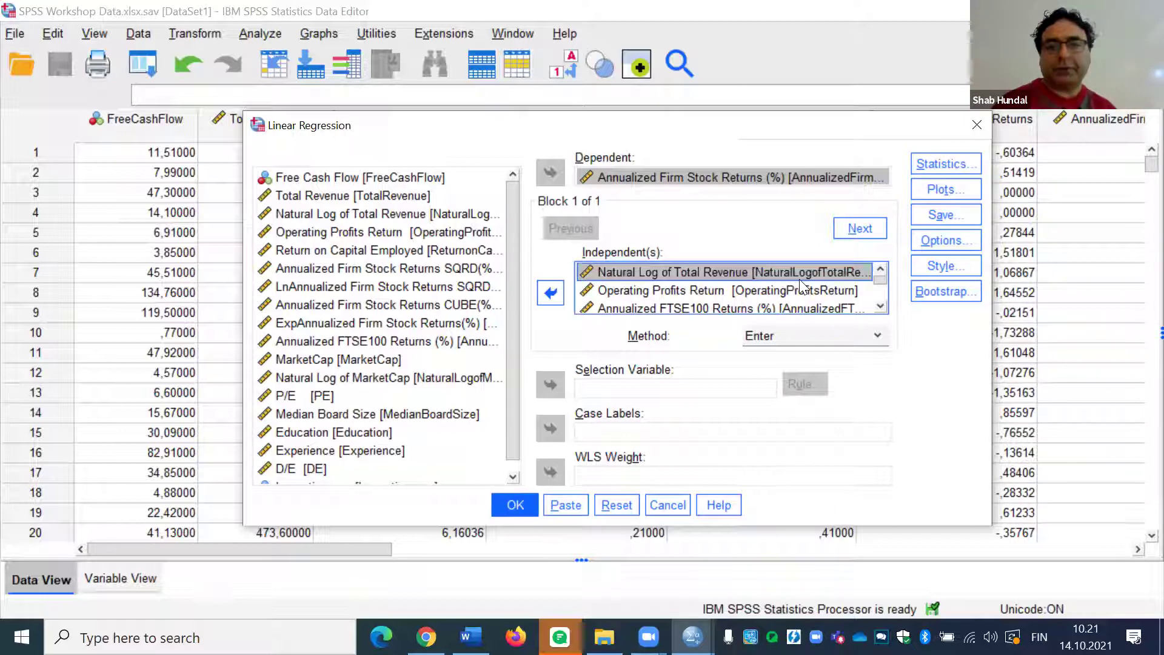
pyautogui.click(879, 308)
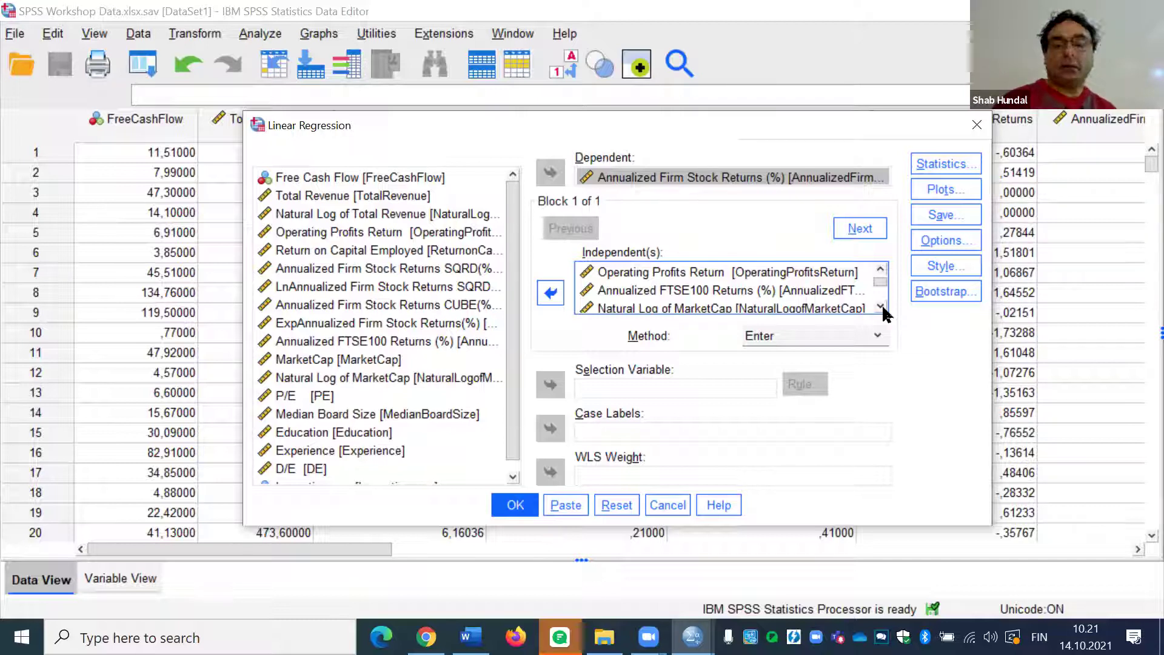
pyautogui.click(880, 307)
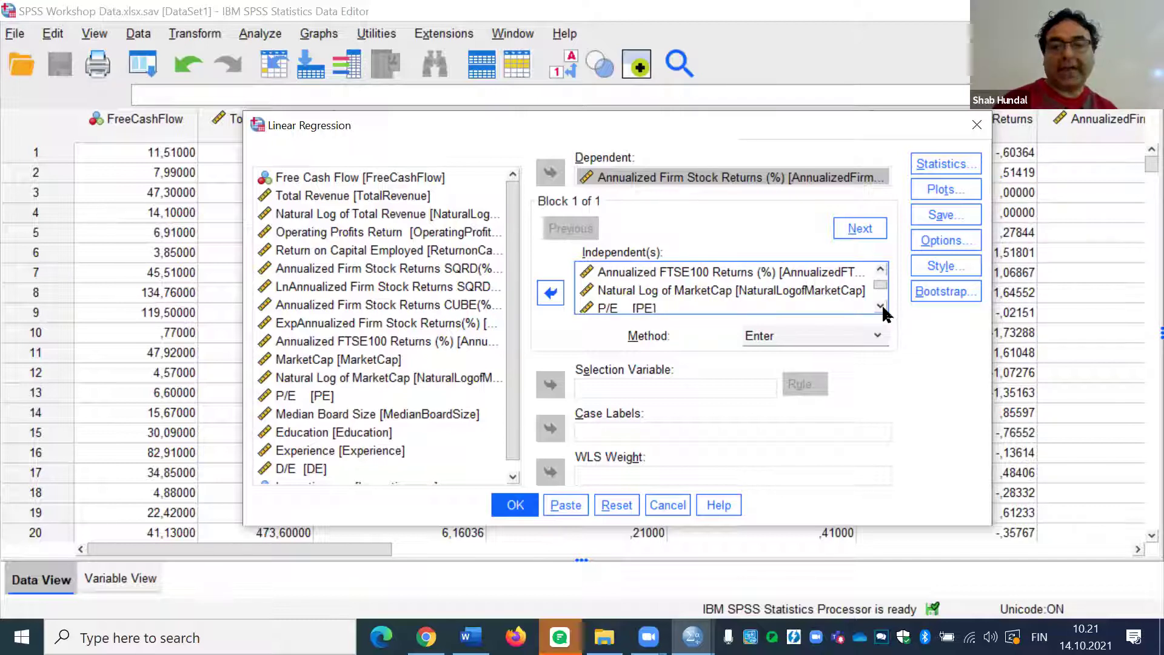
pyautogui.click(880, 307)
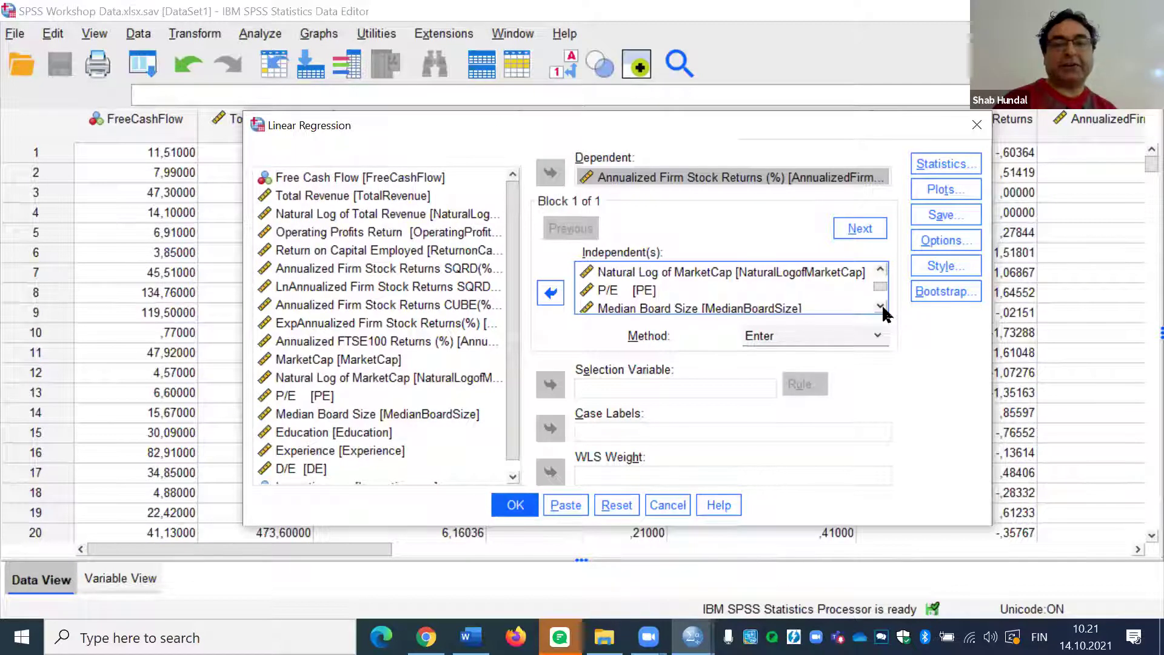
pyautogui.click(880, 306)
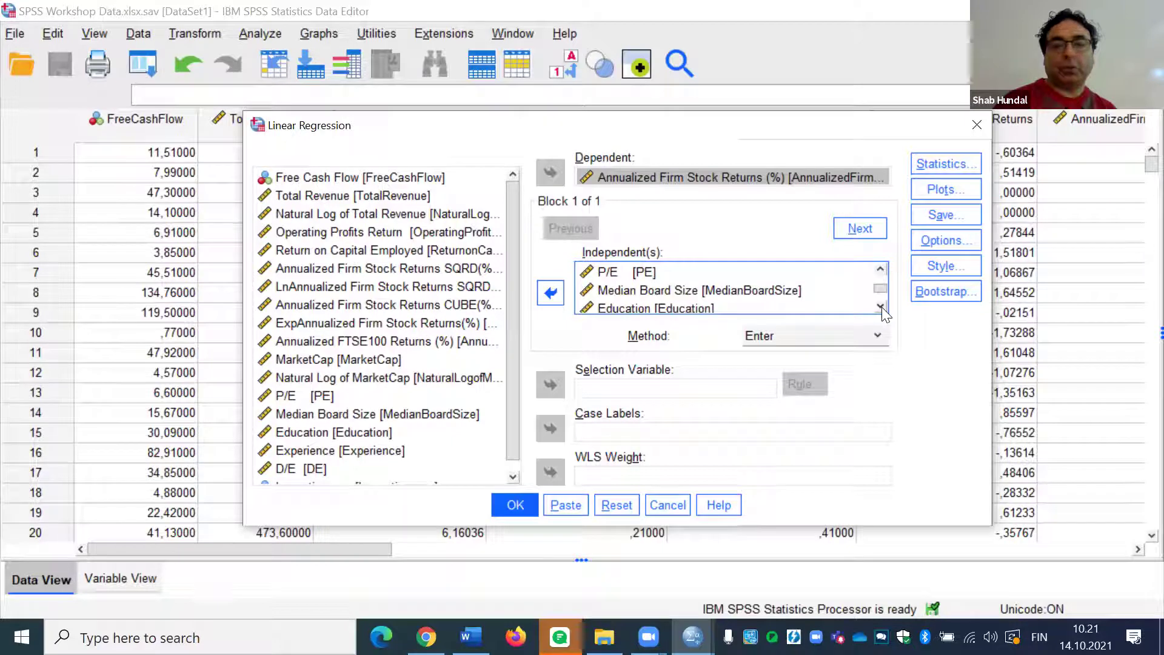
pyautogui.click(880, 307)
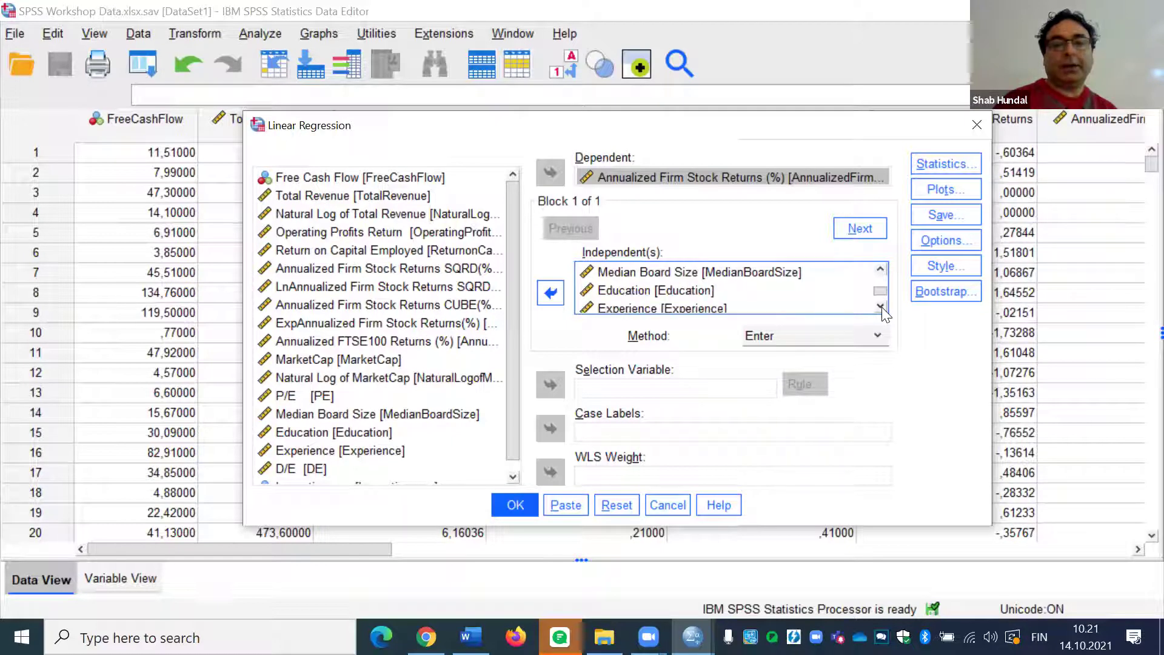
pyautogui.click(880, 306)
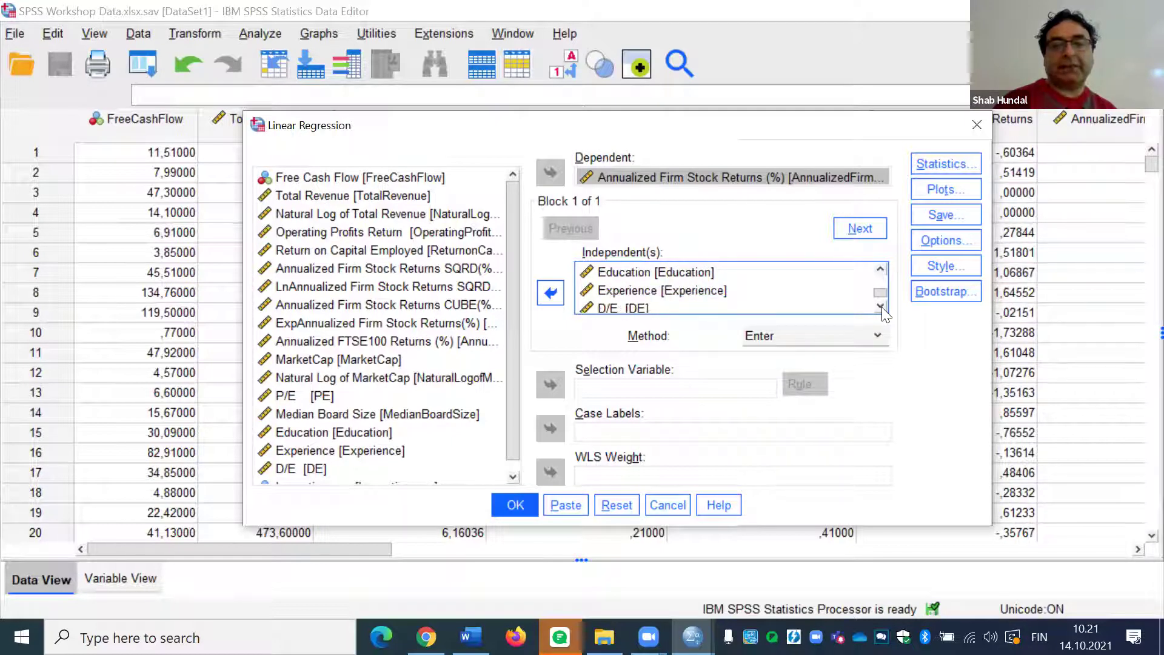
pyautogui.click(880, 307)
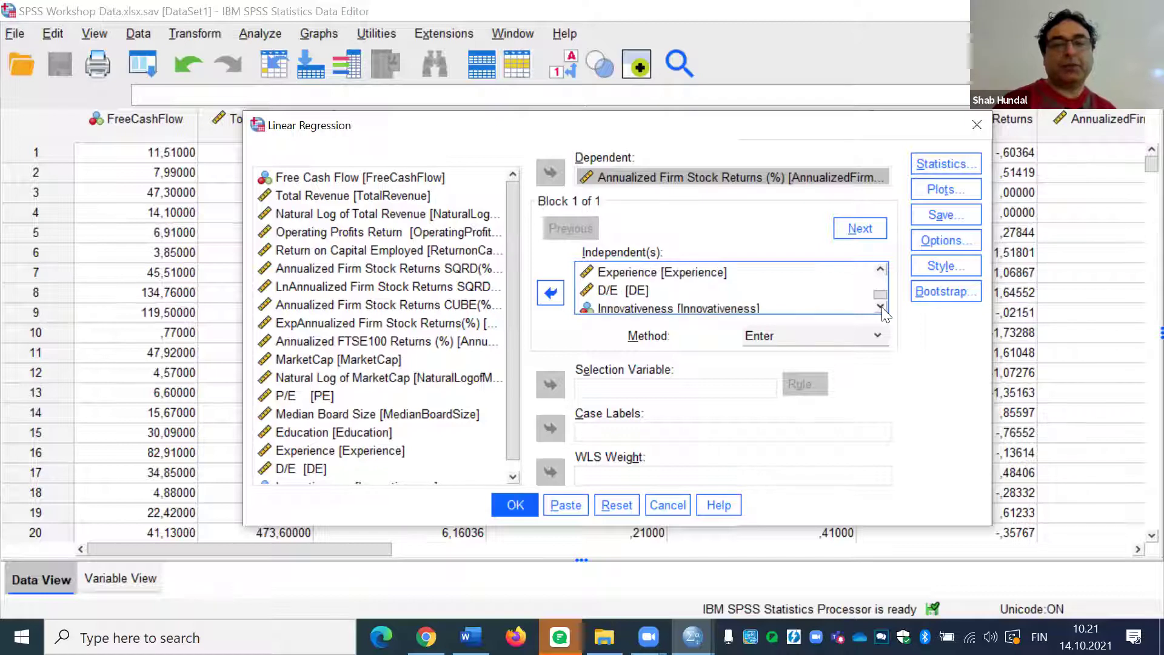
pyautogui.click(880, 306)
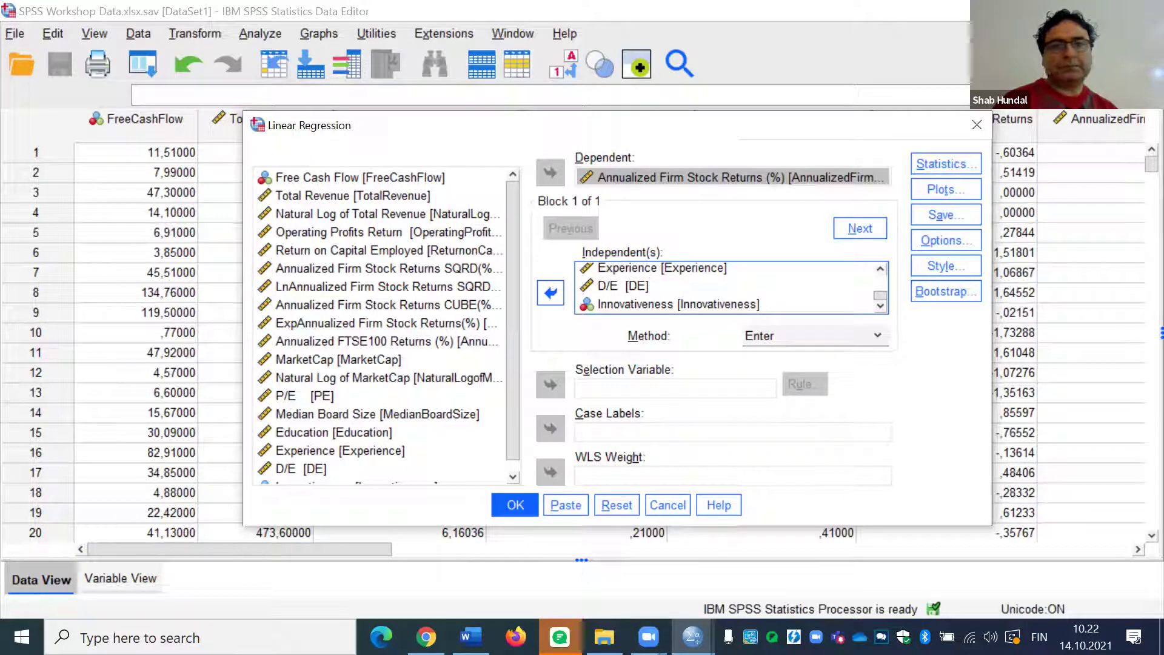
# - Leave the SPSS windows, switch to Excel and create a blank workbook
pyautogui.press('Return')
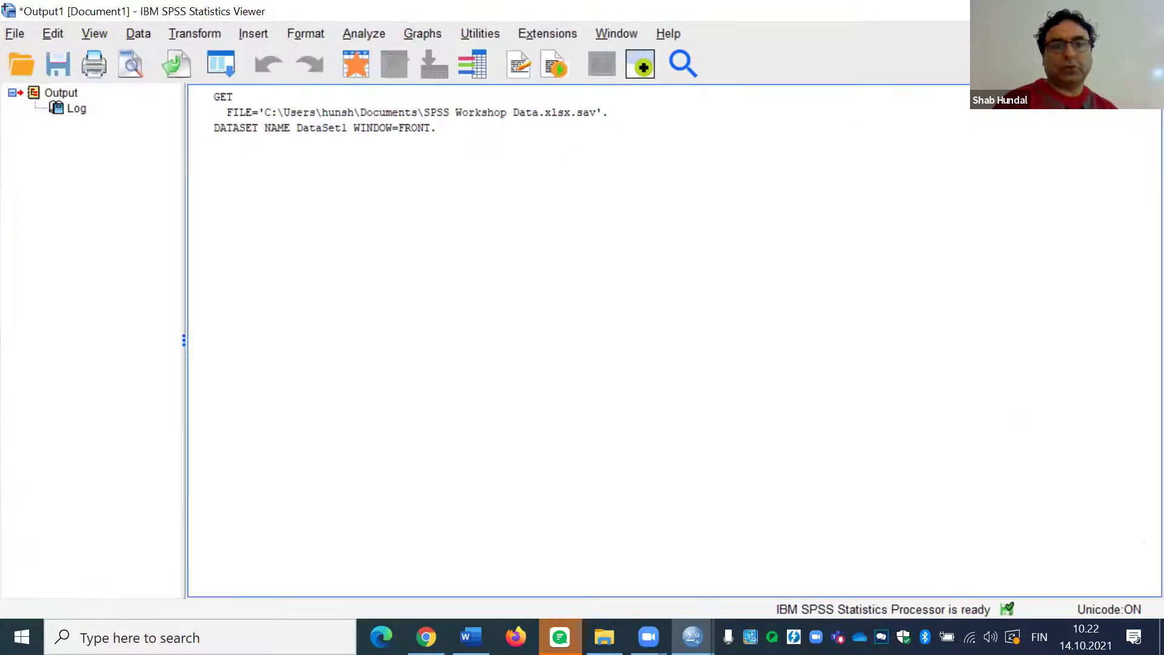
pyautogui.click(1059, 11)
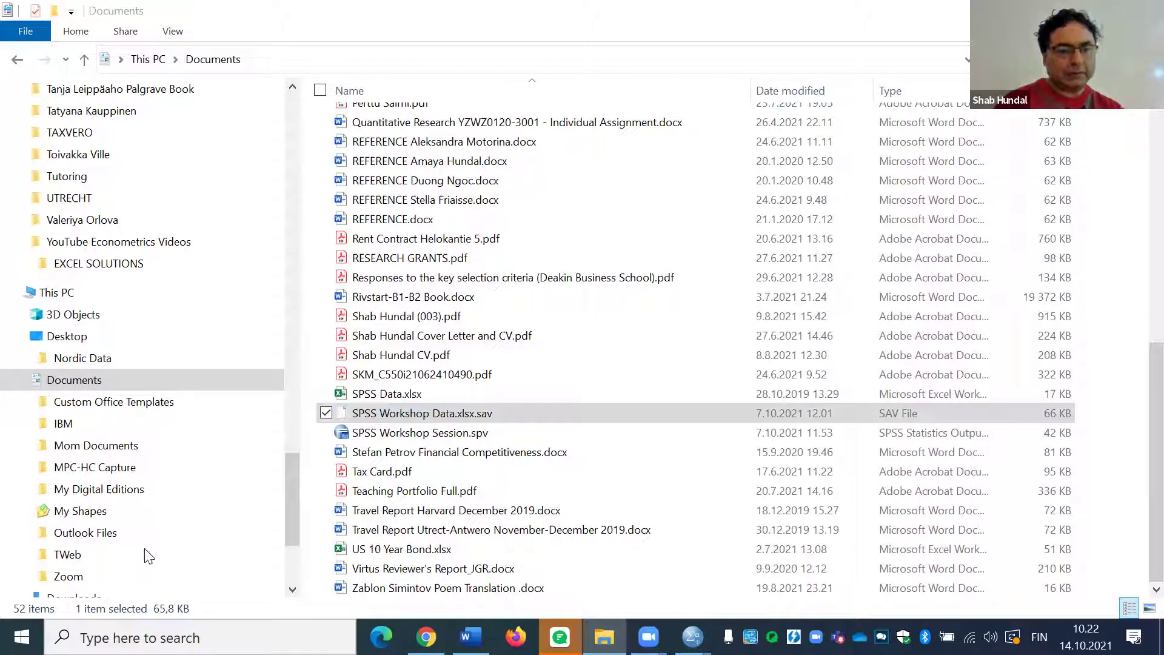
pyautogui.press('super')
pyautogui.click(416, 203)
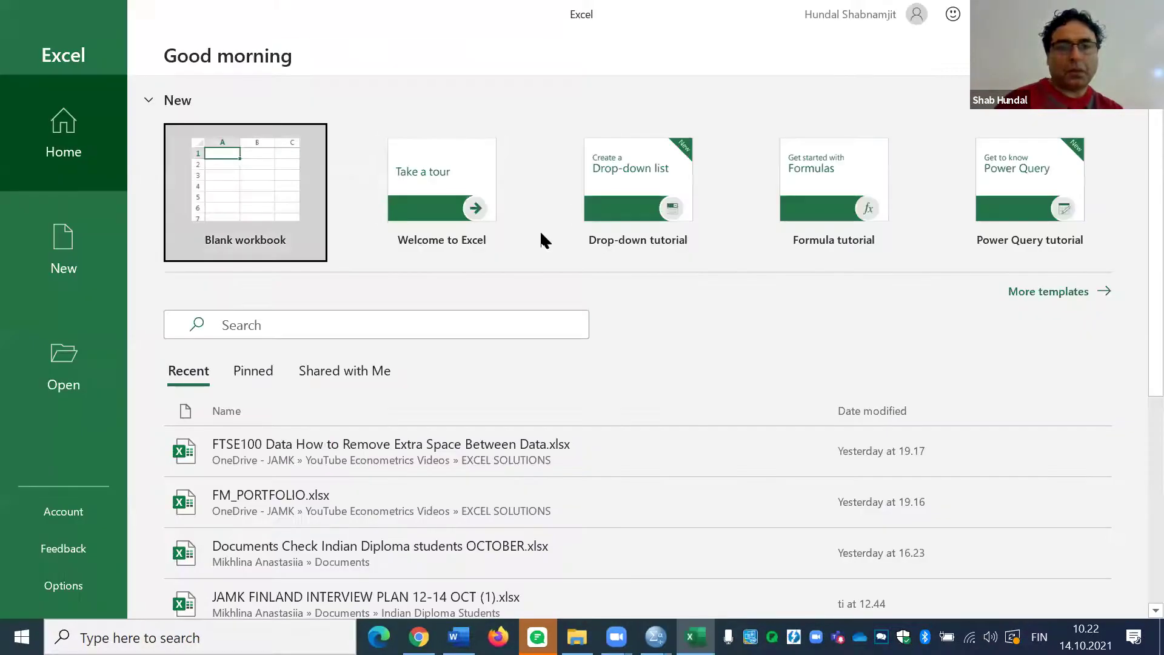
pyautogui.click(255, 186)
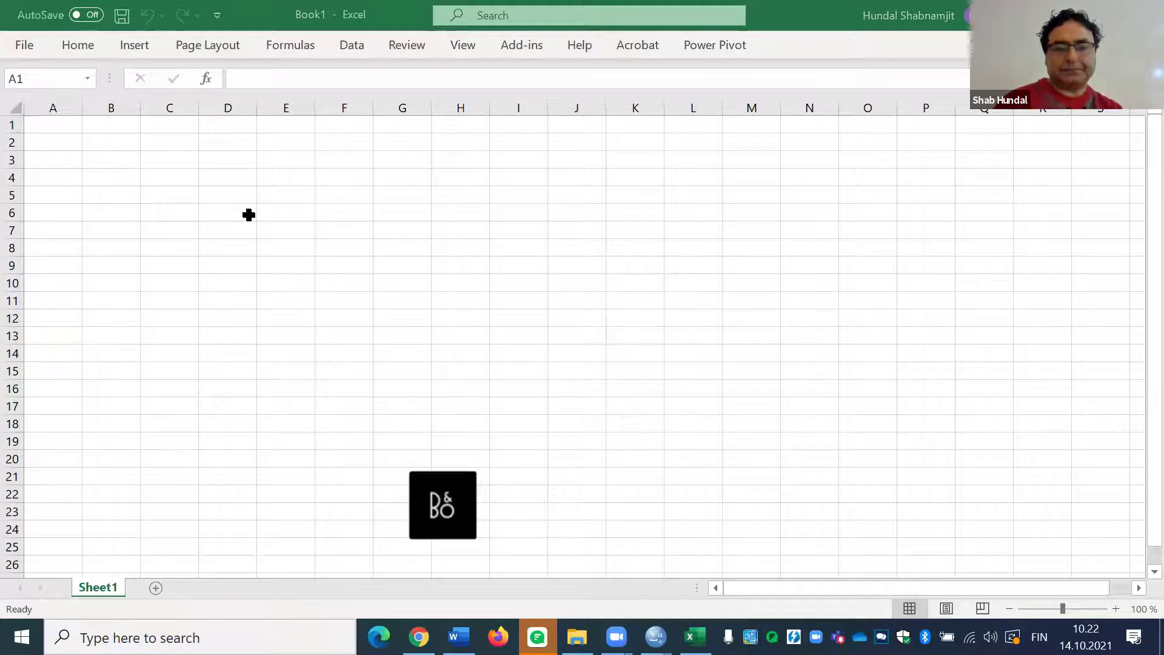
# - Enter the heading Firm Assets in cell G1 and widen column G to fit it
pyautogui.click(407, 135)
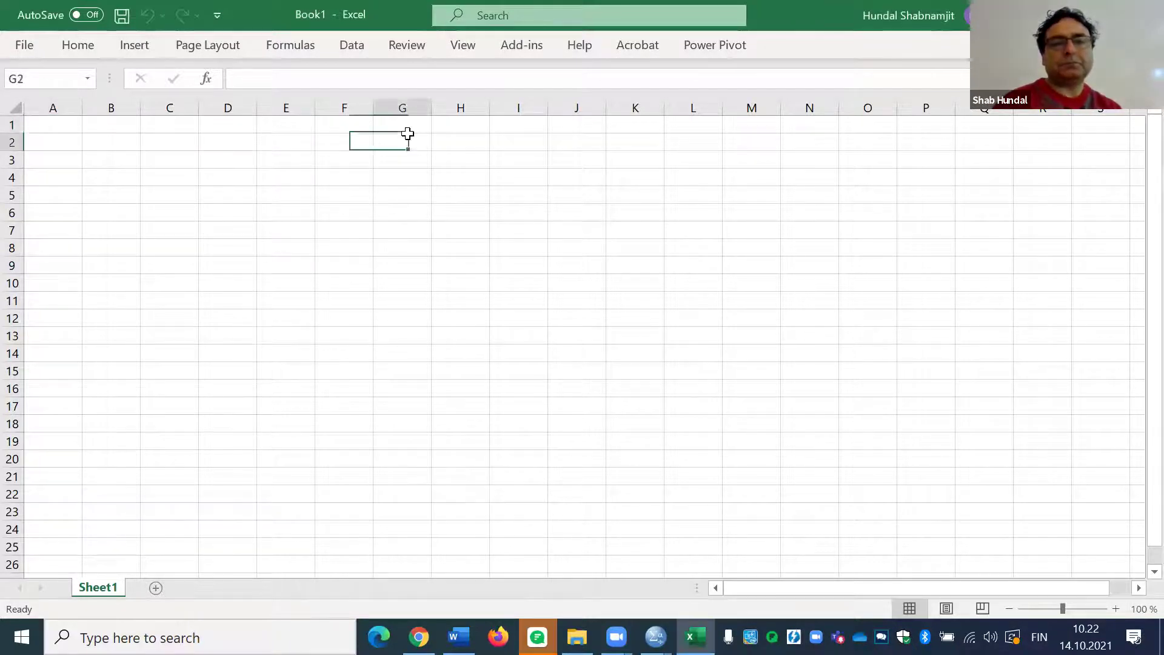
pyautogui.click(1117, 613)
pyautogui.click(1116, 613)
pyautogui.click(1116, 613)
pyautogui.click(1116, 613)
pyautogui.click(1116, 613)
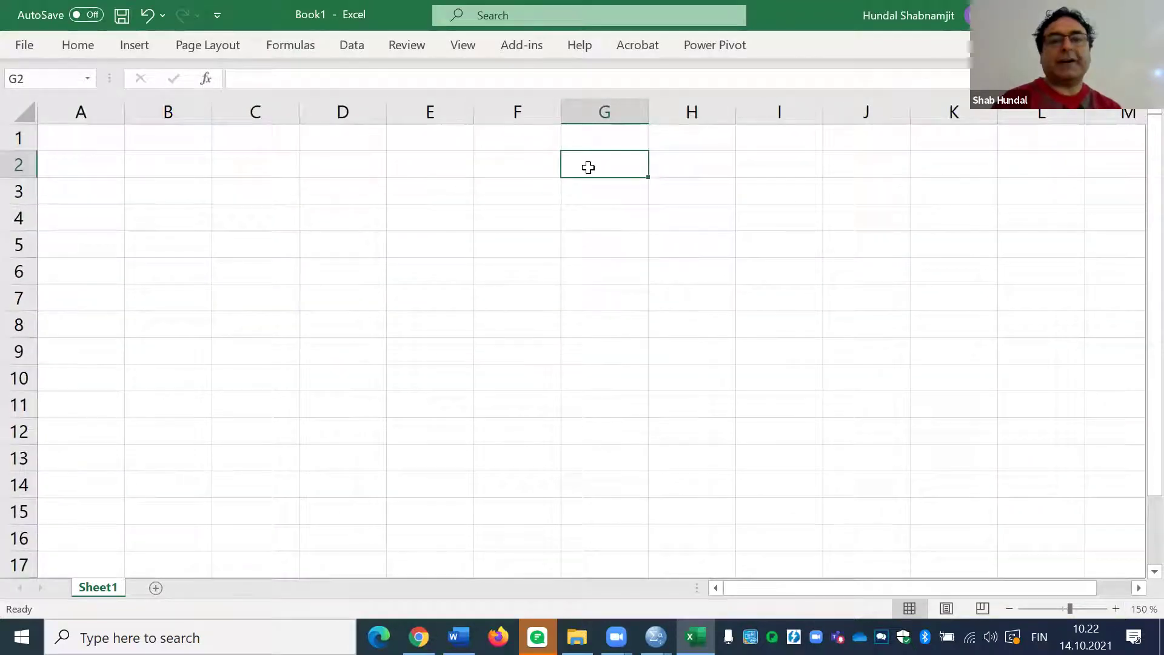
pyautogui.click(611, 138)
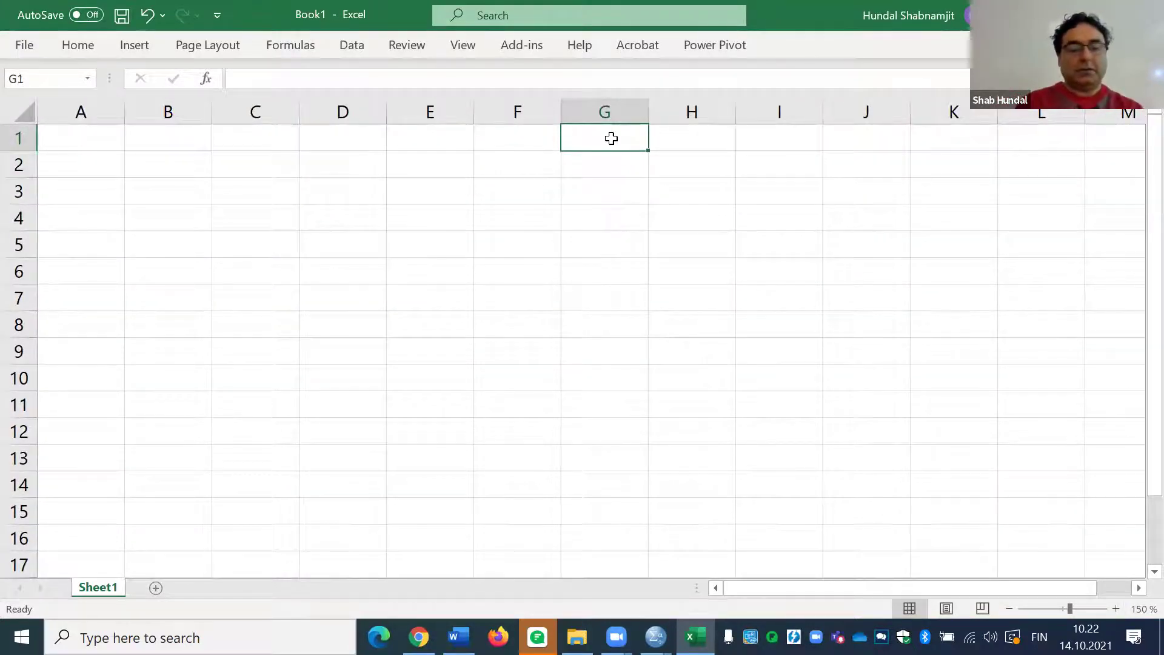
pyautogui.write('Firm Assets')
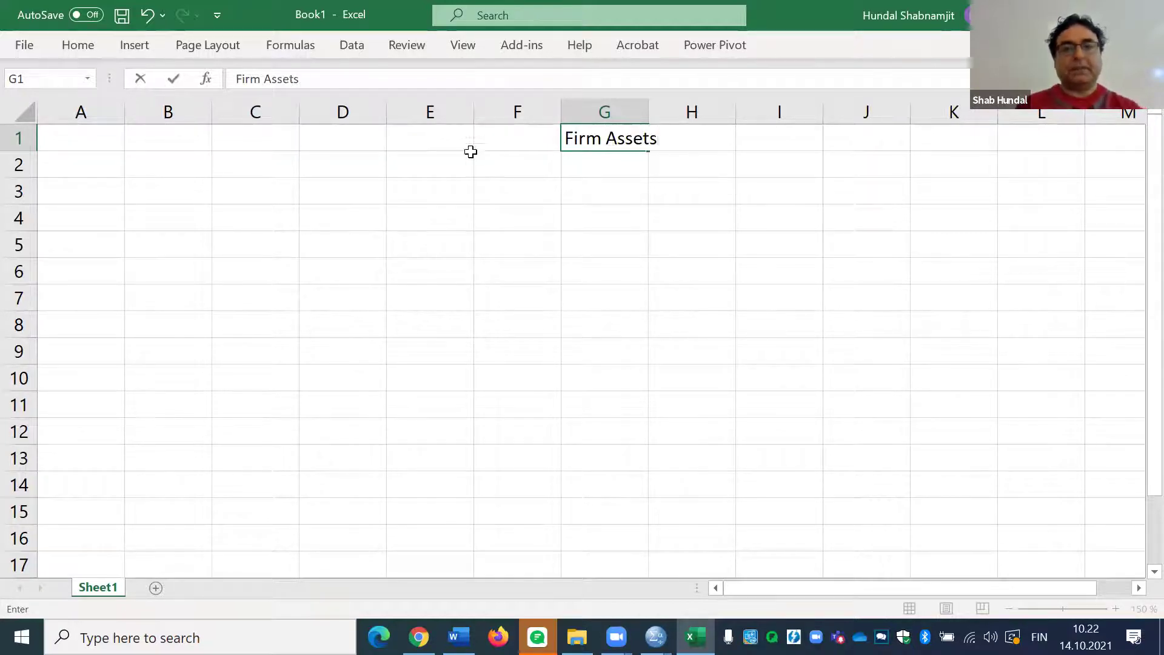
pyautogui.click(509, 164)
pyautogui.moveTo(650, 118); pyautogui.dragTo(693, 112)
# - List the firm labels A to L, one per row, in cells F2 to F13
pyautogui.doubleClick(542, 160)
pyautogui.write('A')
pyautogui.press('Return')
pyautogui.write('B')
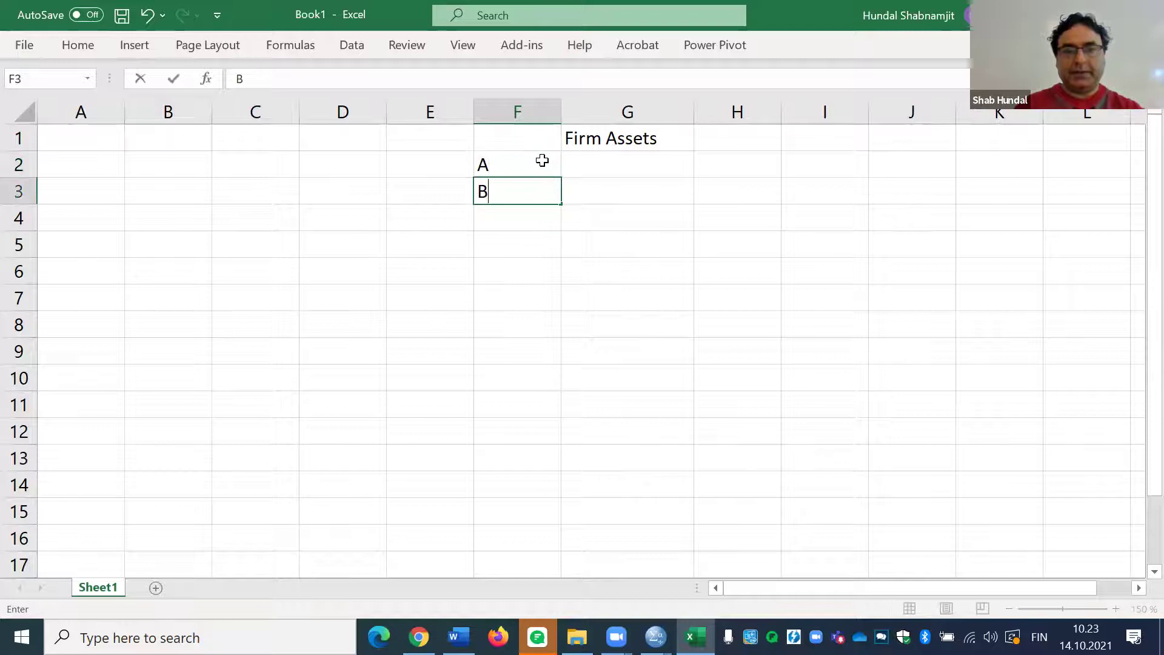
pyautogui.press('Return')
pyautogui.write('C')
pyautogui.press('Return')
pyautogui.write('D')
pyautogui.press('Return')
pyautogui.write('E')
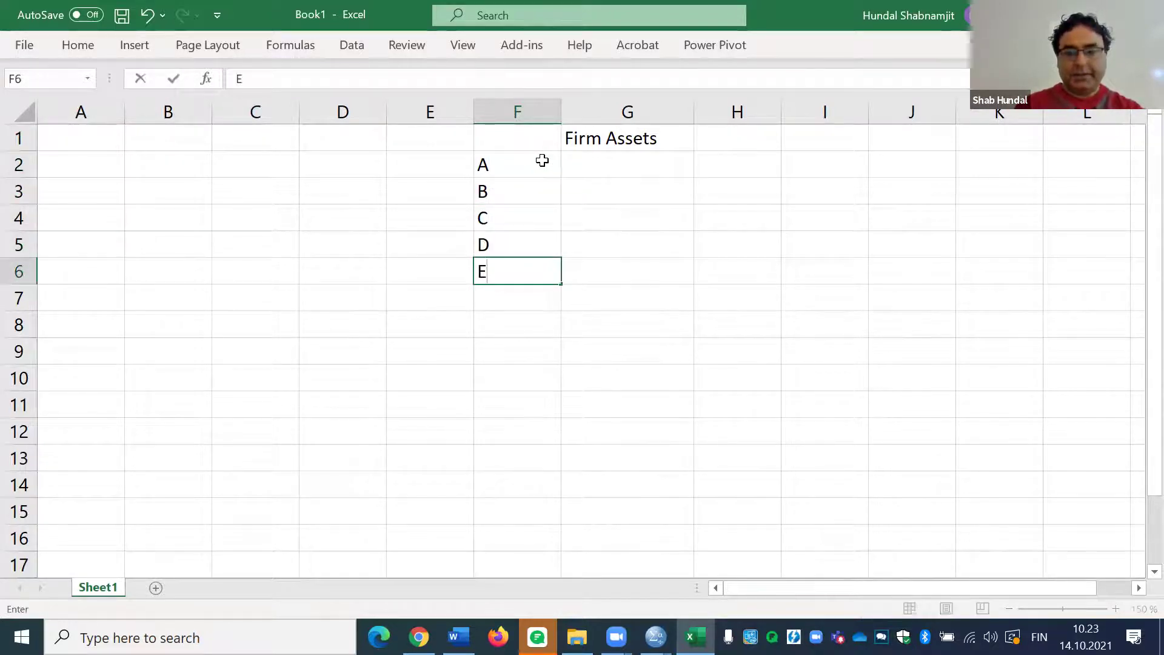
pyautogui.press('Return')
pyautogui.write('F')
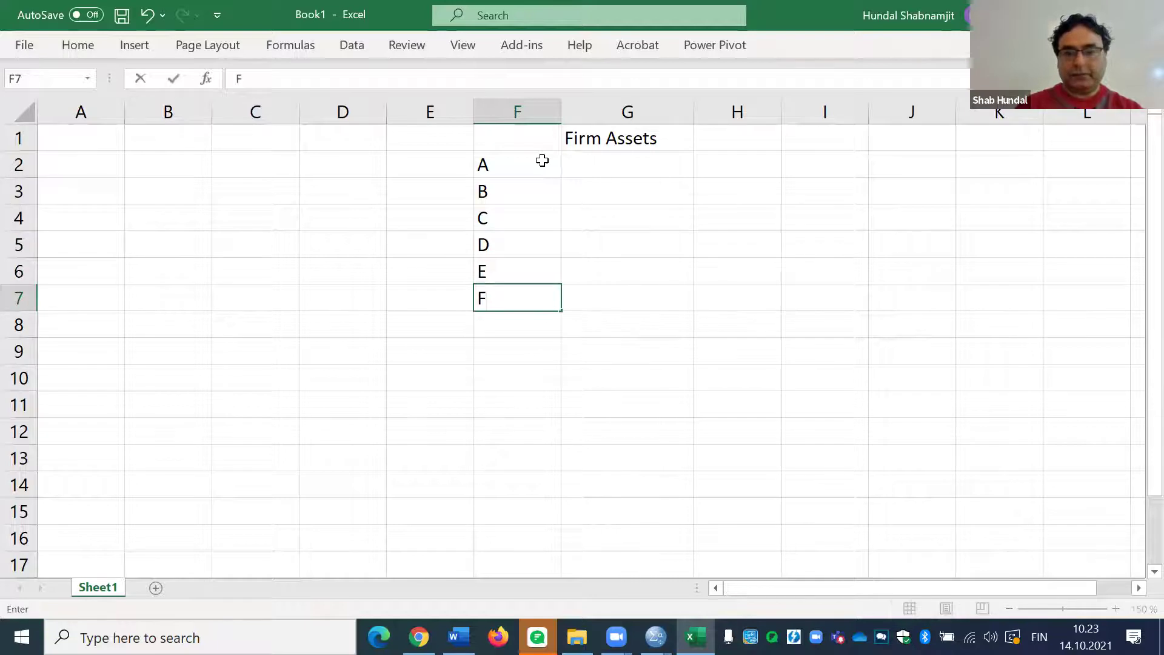
pyautogui.press('Return')
pyautogui.write('G')
pyautogui.press('Return')
pyautogui.write('H')
pyautogui.press('Return')
pyautogui.write('I')
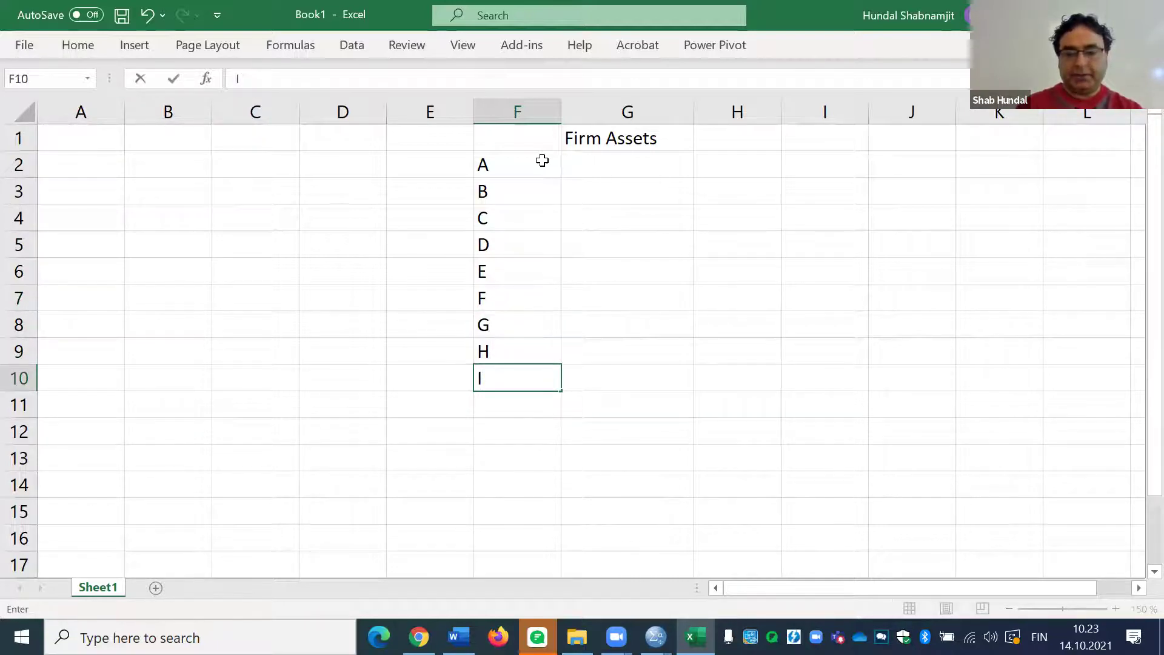
pyautogui.press('Return')
pyautogui.write('J')
pyautogui.press('Return')
pyautogui.write('K')
pyautogui.press('Return')
pyautogui.write('L')
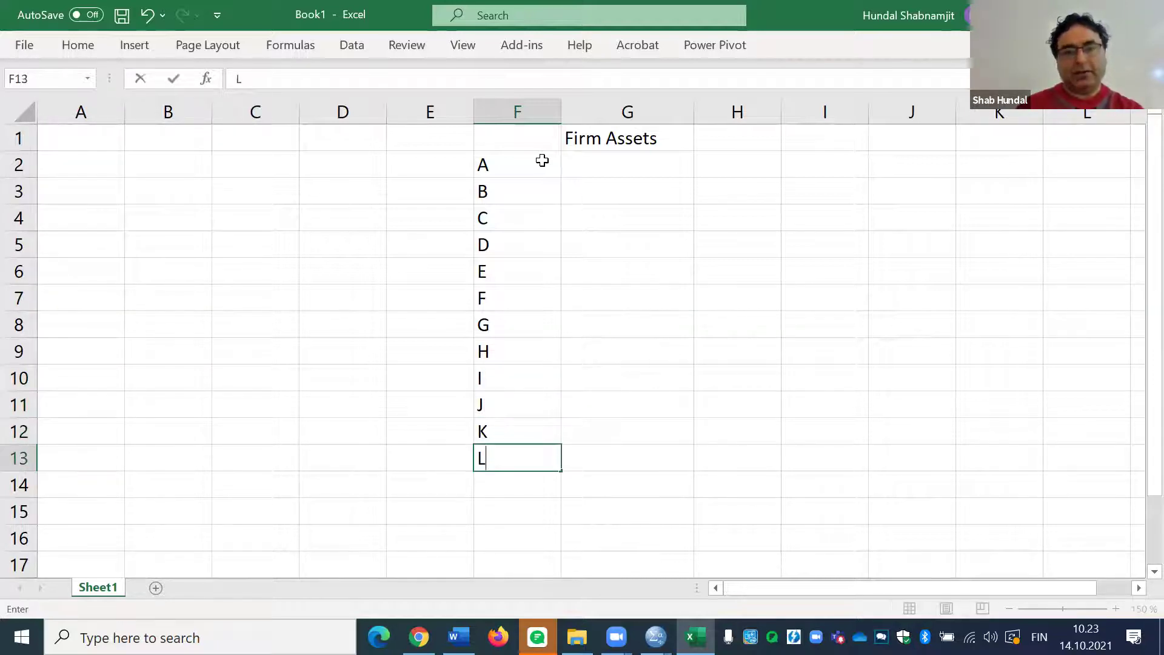
# - Enter the assets of firms A to D in G2 to G5 as 3000, 15000000, 250 and 1000
pyautogui.click(618, 158)
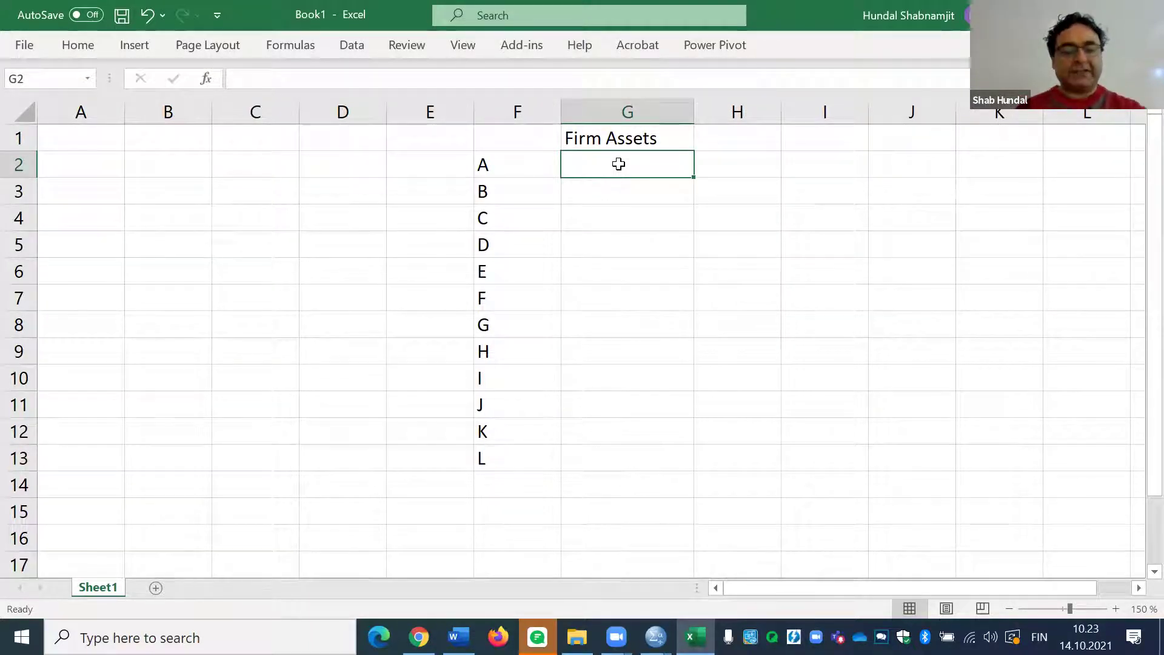
pyautogui.write('3000')
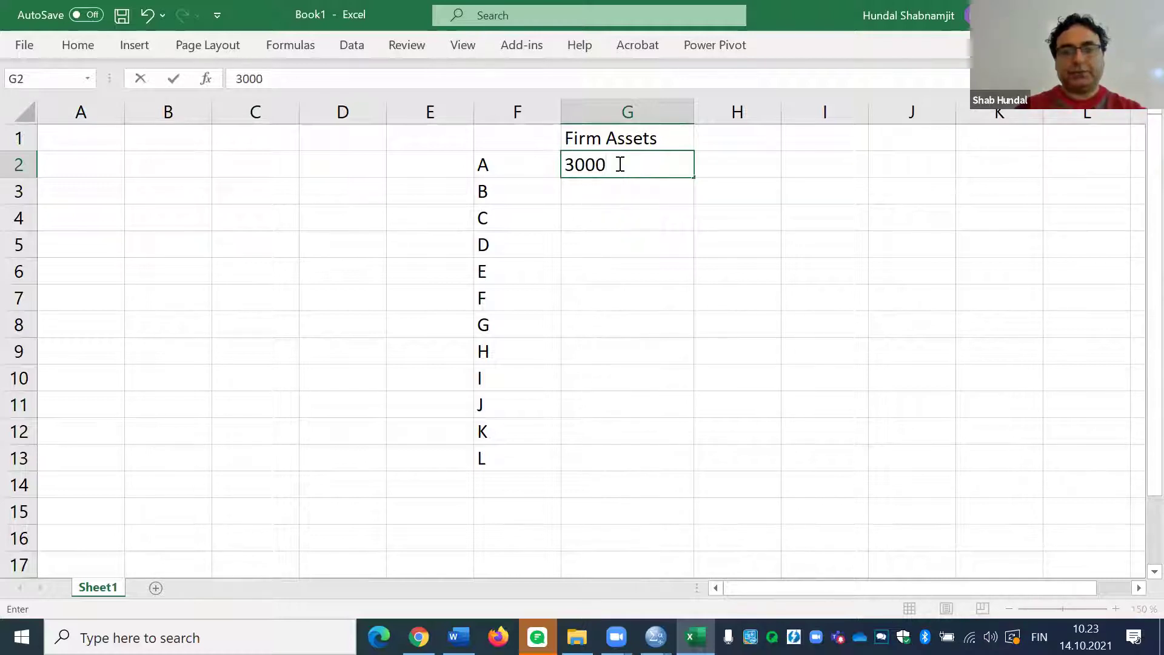
pyautogui.click(612, 189)
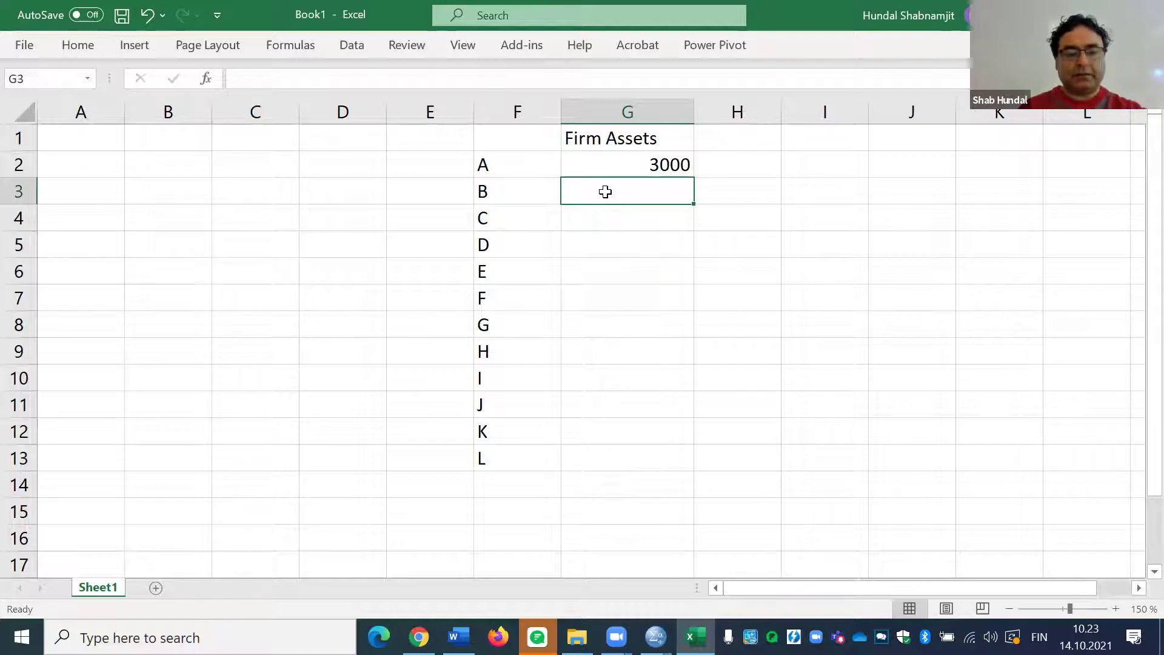
pyautogui.write('15000000')
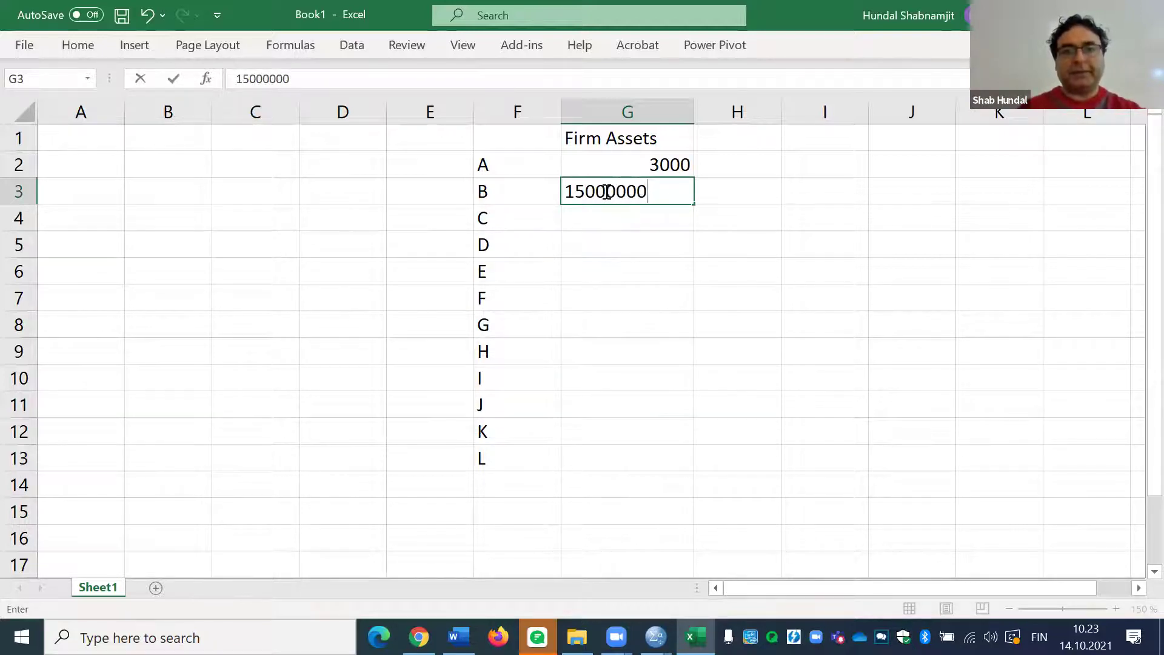
pyautogui.click(608, 223)
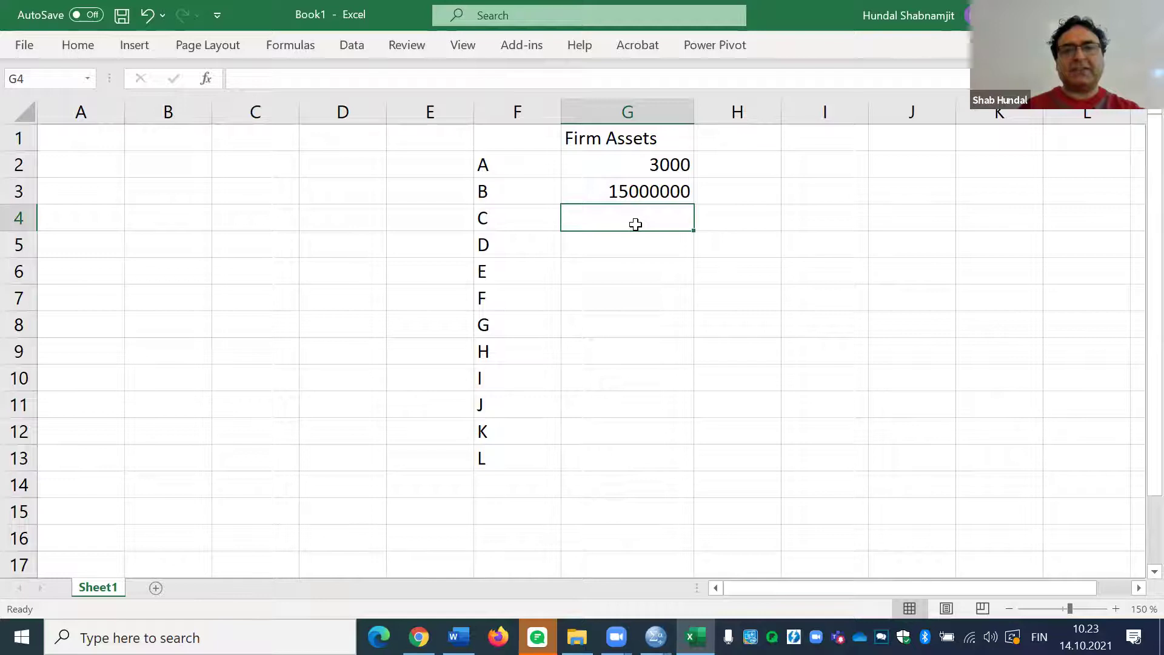
pyautogui.write('2')
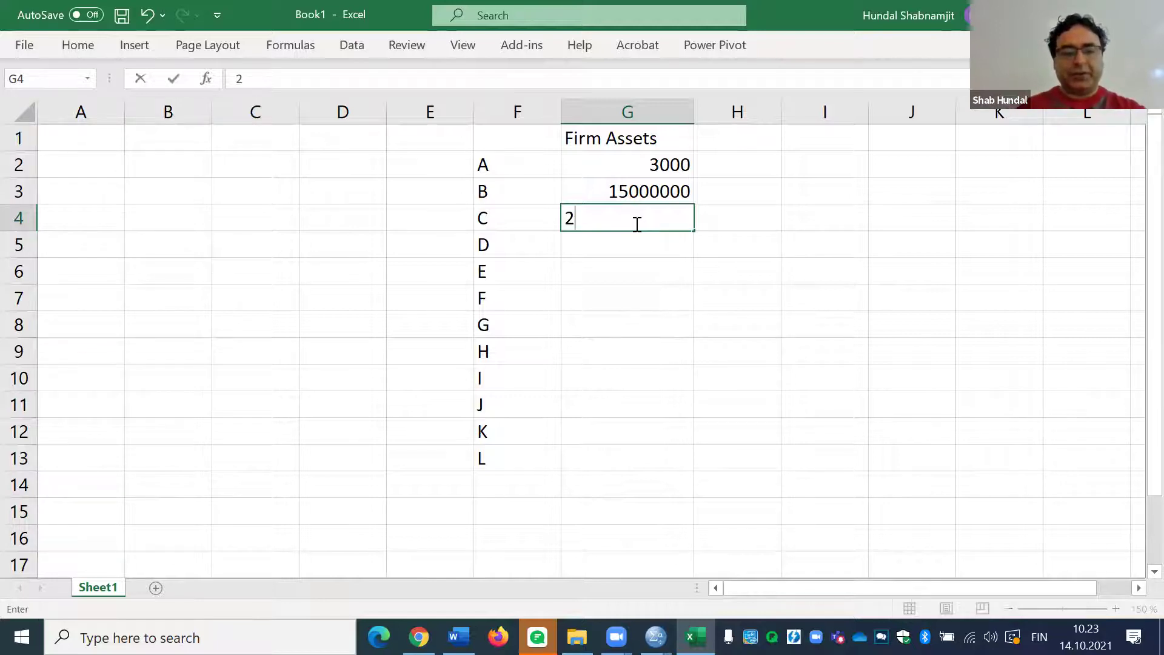
pyautogui.write('50')
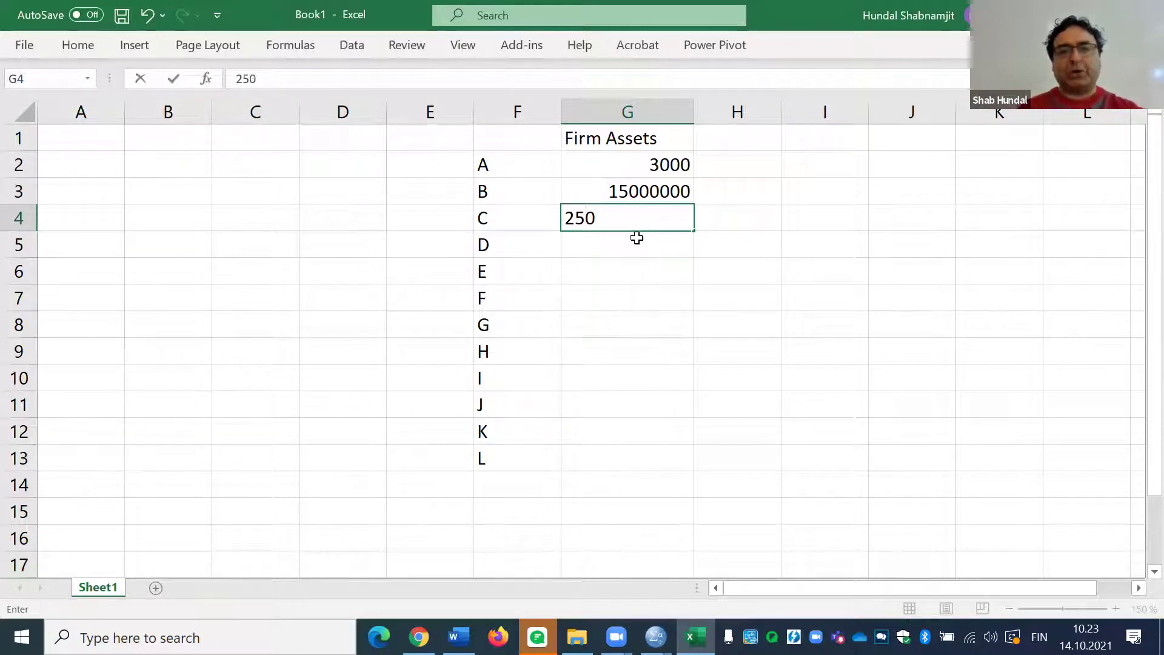
pyautogui.press('Return')
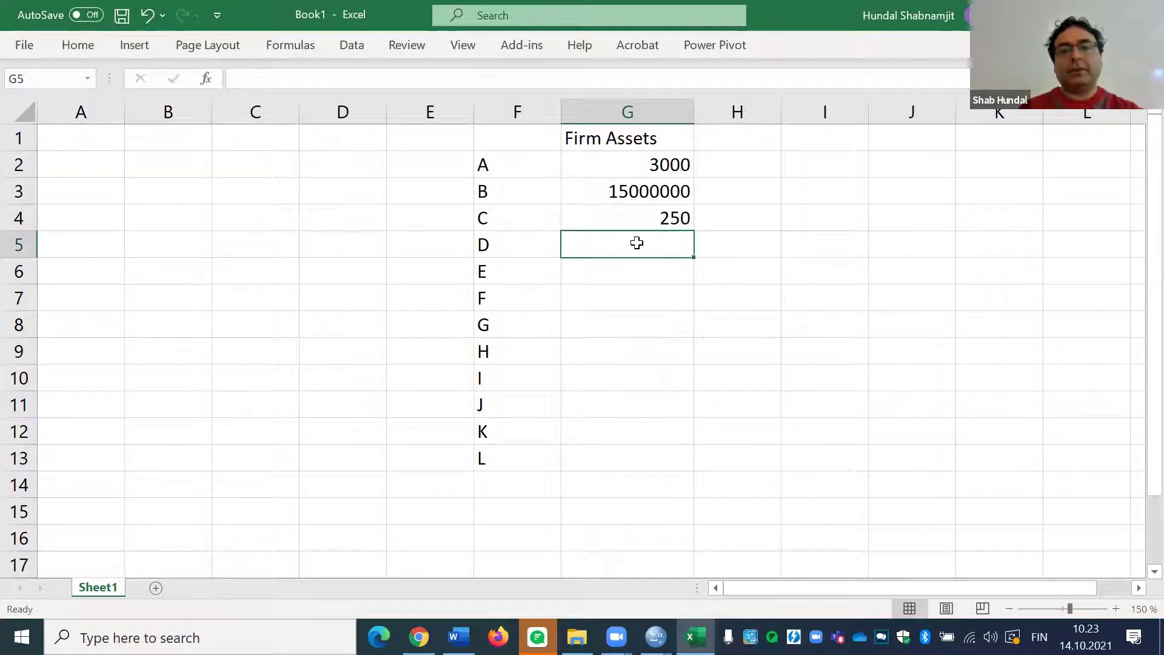
pyautogui.write('1000')
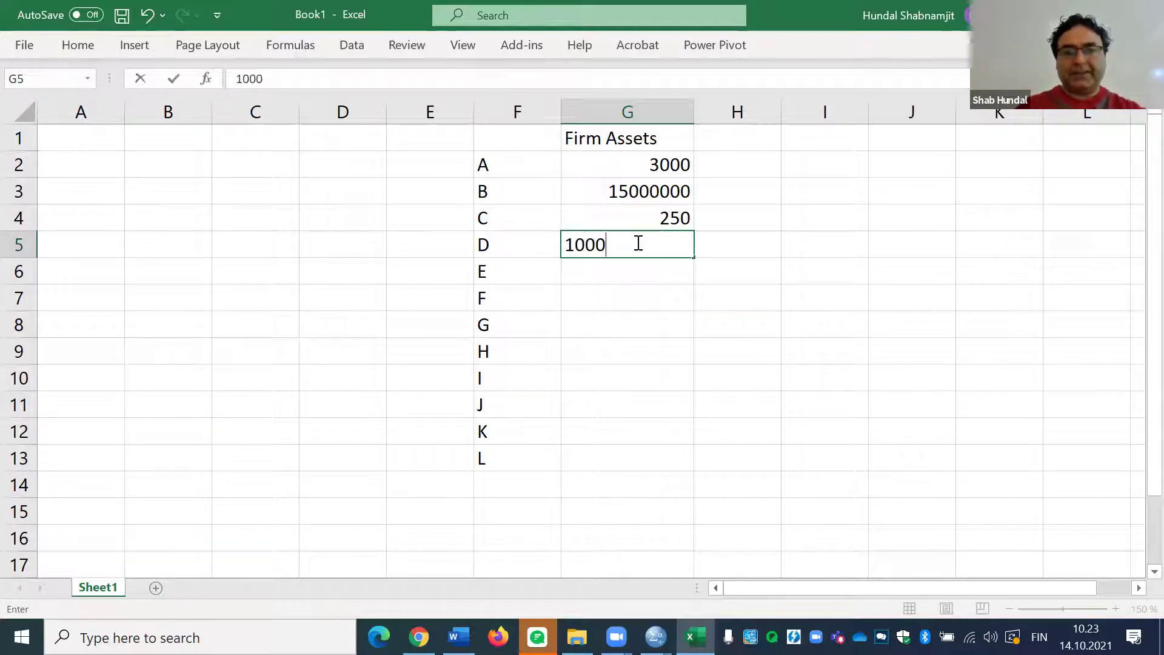
pyautogui.press('Return')
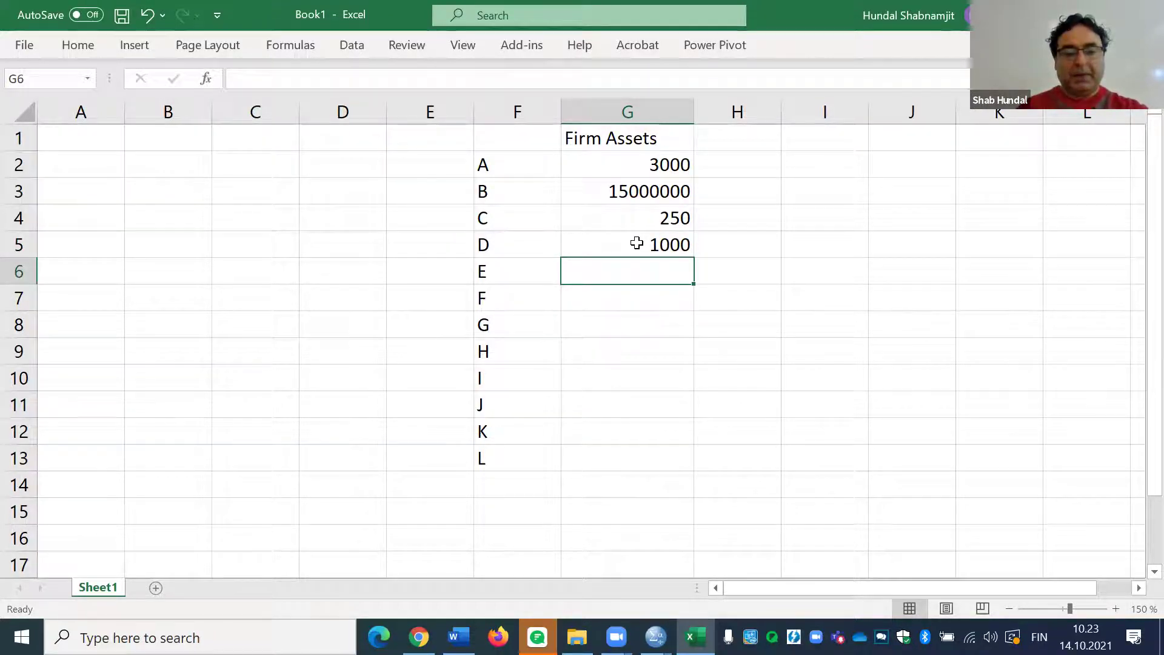
# - Enter the assets of firms E to H in G6 to G9 as 34000000, 230009, 12000000 and 270000
pyautogui.write('34000000')
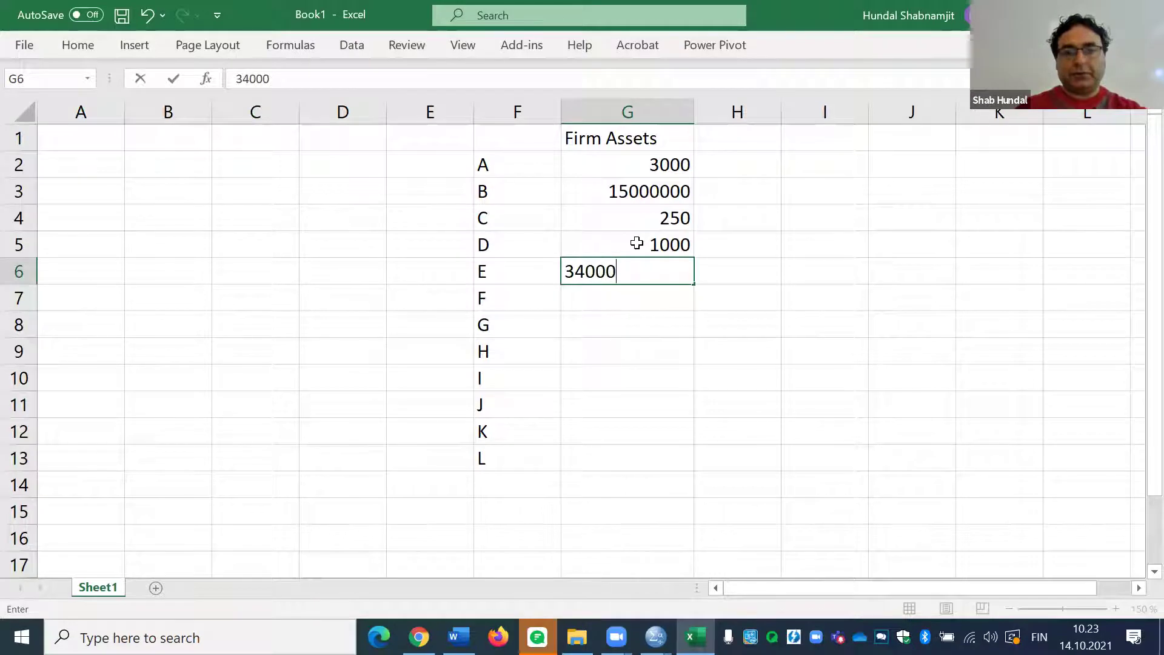
pyautogui.click(631, 289)
pyautogui.write('23')
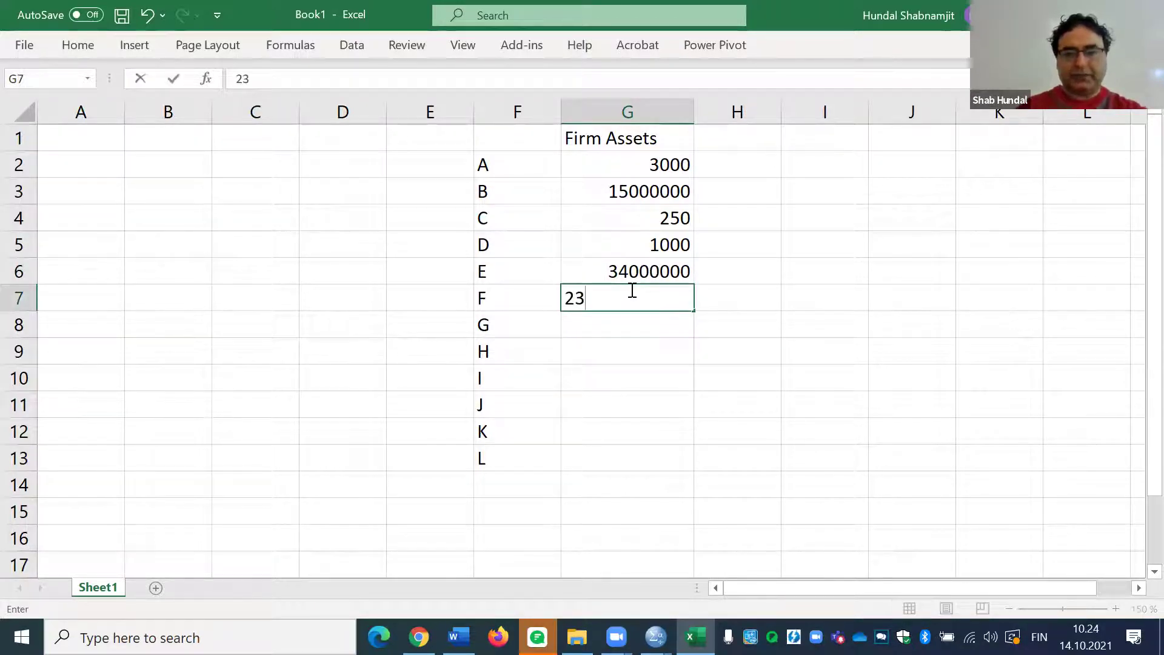
pyautogui.write('0009')
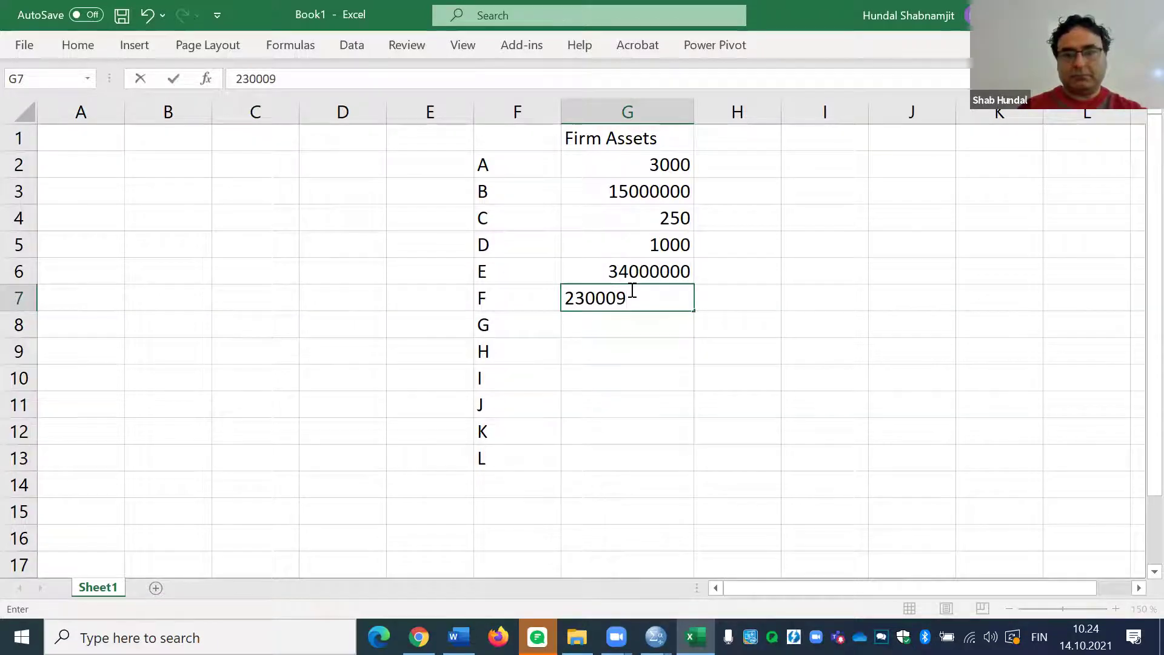
pyautogui.press('Return')
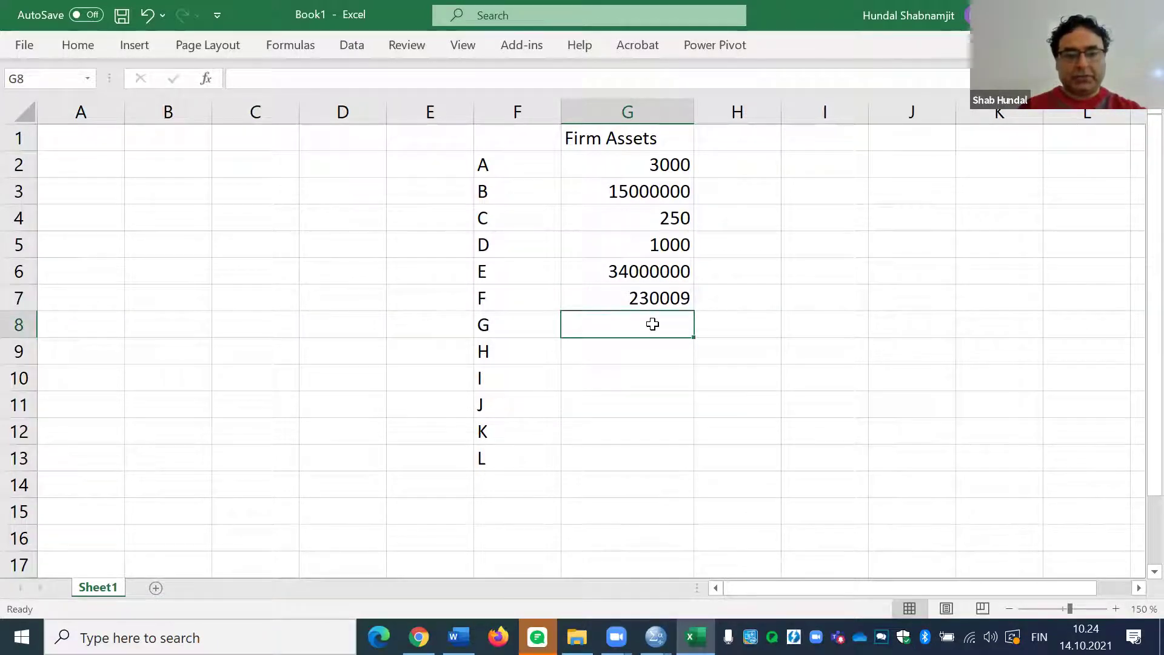
pyautogui.write('12000000')
pyautogui.press('Return')
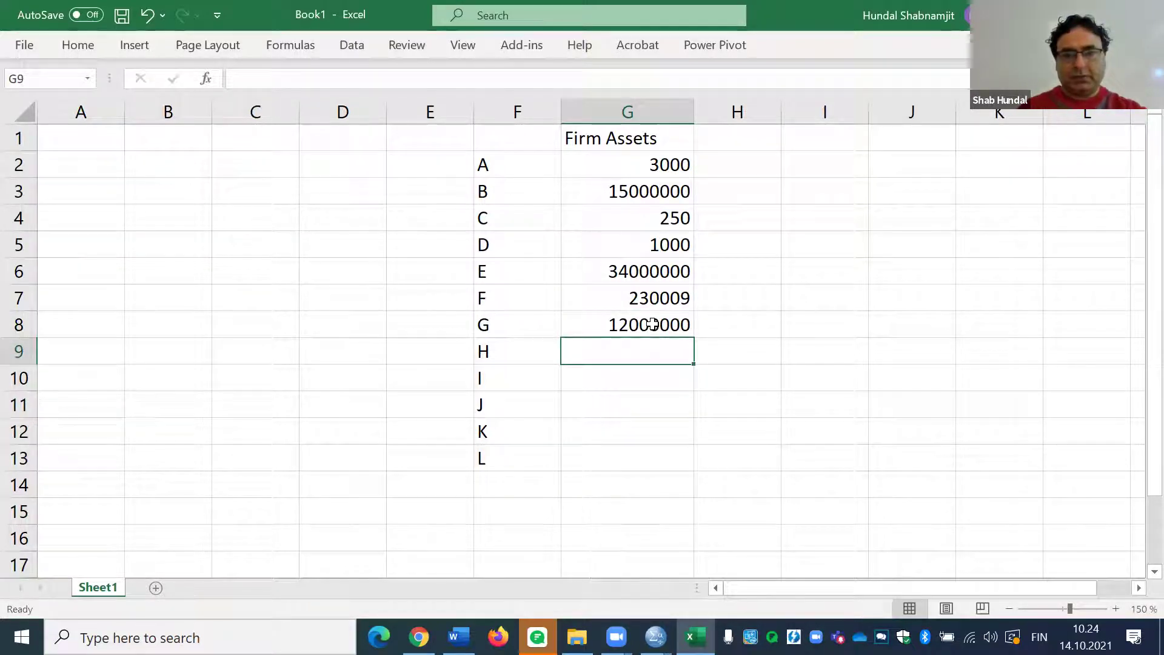
pyautogui.write('27')
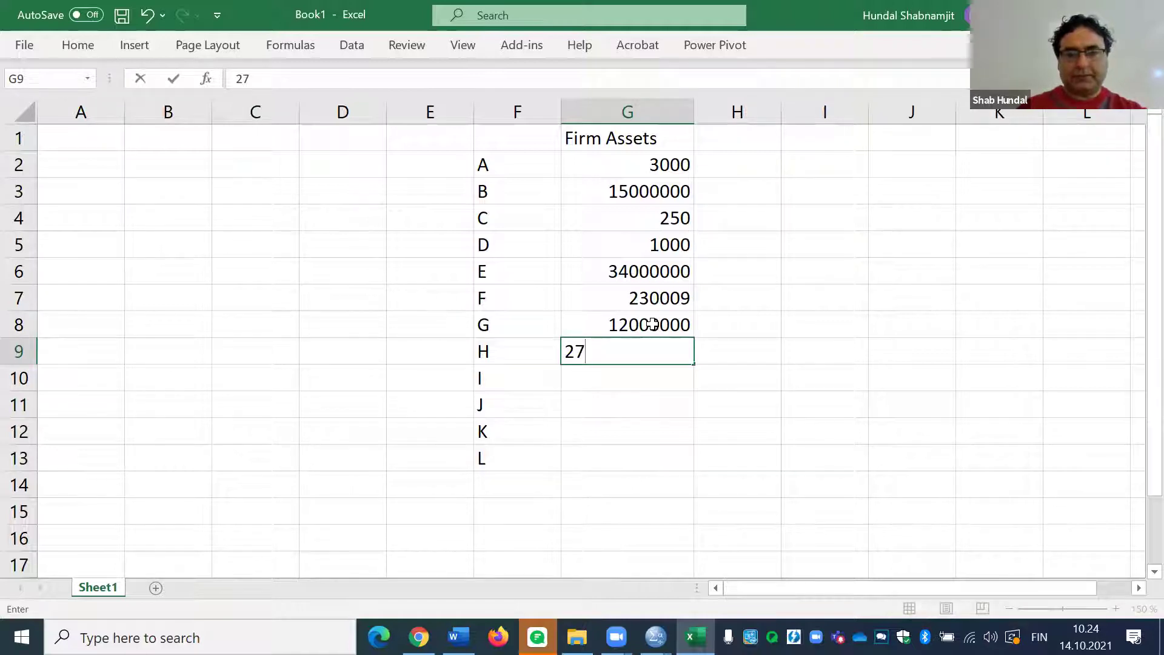
pyautogui.write('0000')
pyautogui.press('Return')
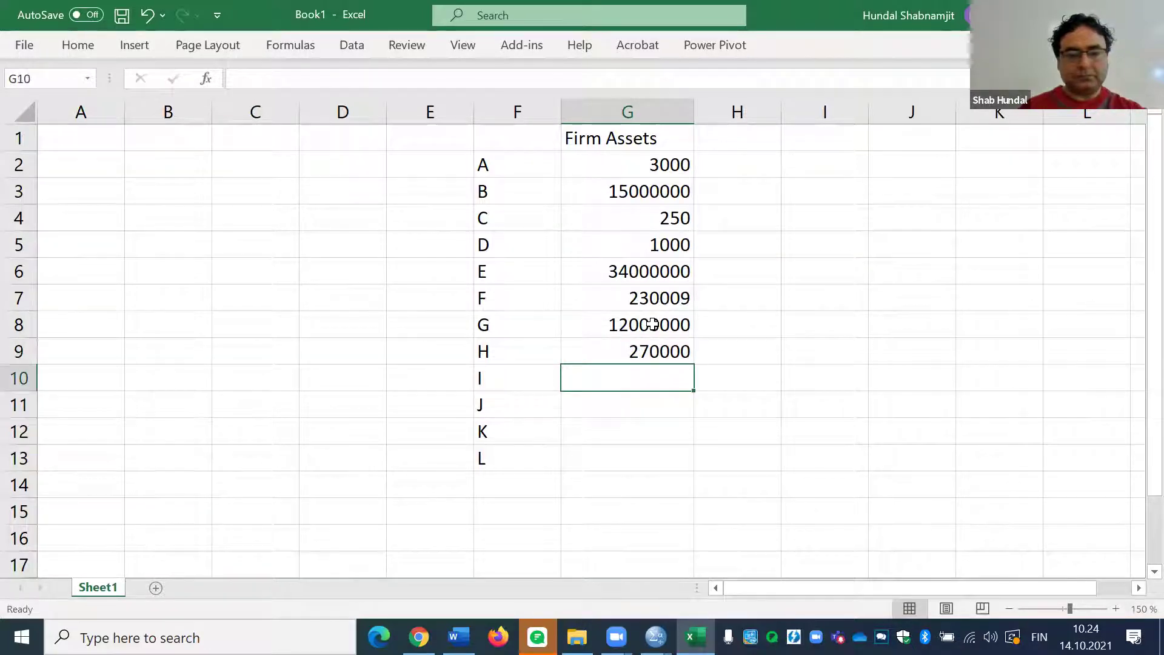
# - Enter the assets of firms I to L in G10 to G13 as 234, 17890, 72000000 and 12000
pyautogui.write('234')
pyautogui.press('Return')
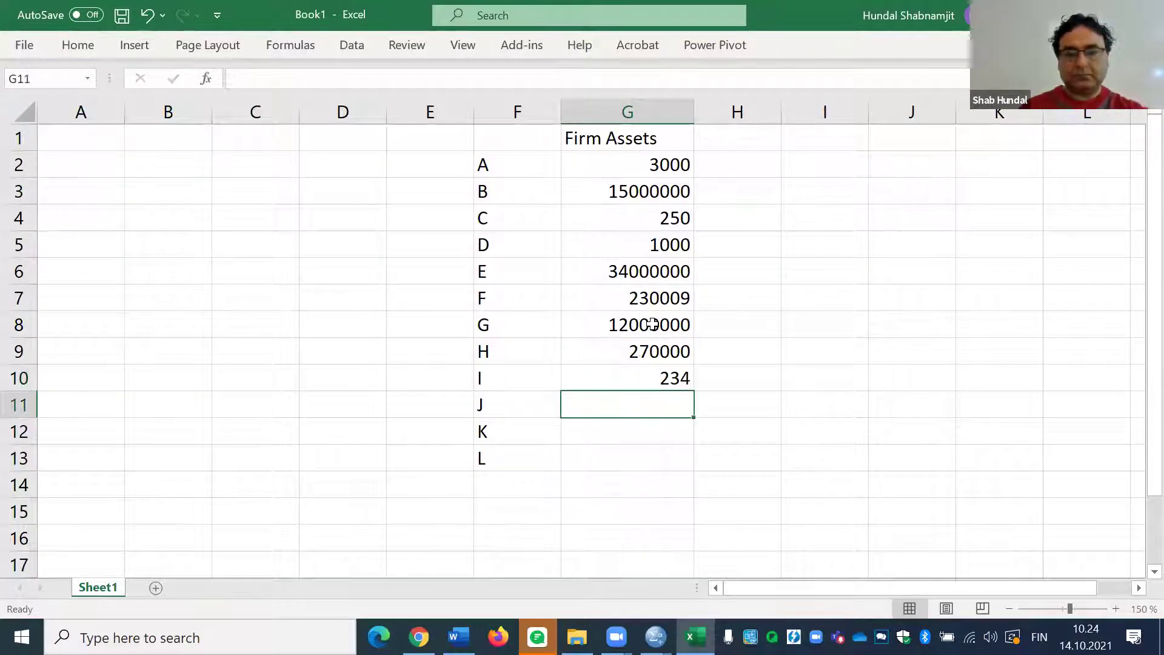
pyautogui.write('17890')
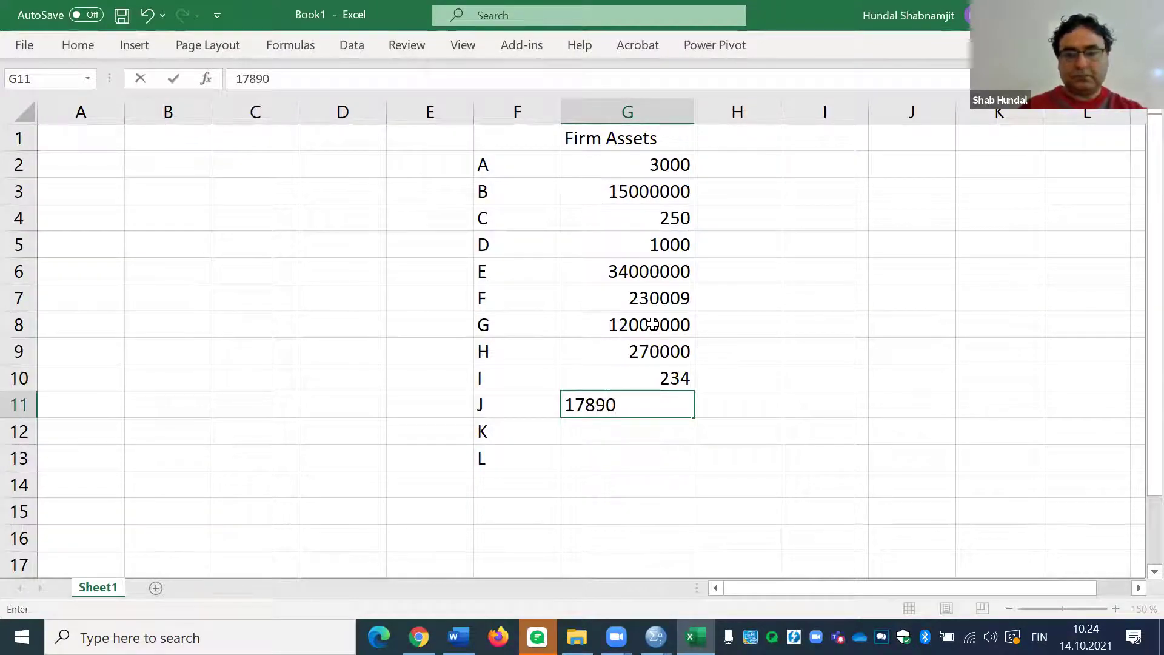
pyautogui.press('Return')
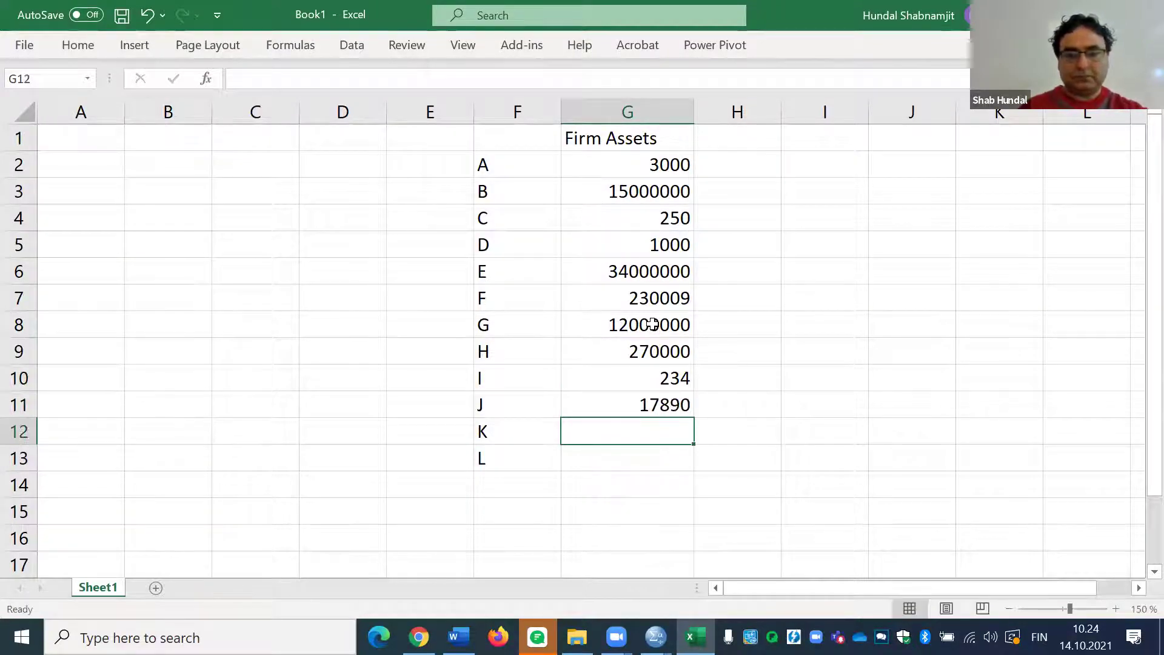
pyautogui.write('2')
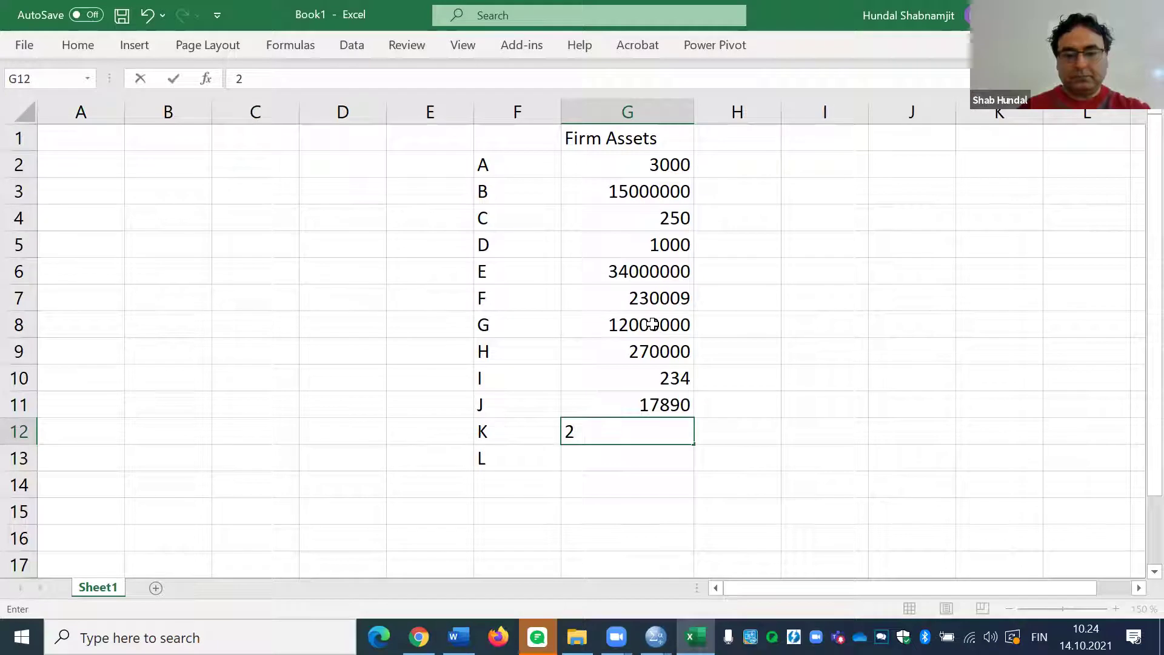
pyautogui.press('BackSpace')
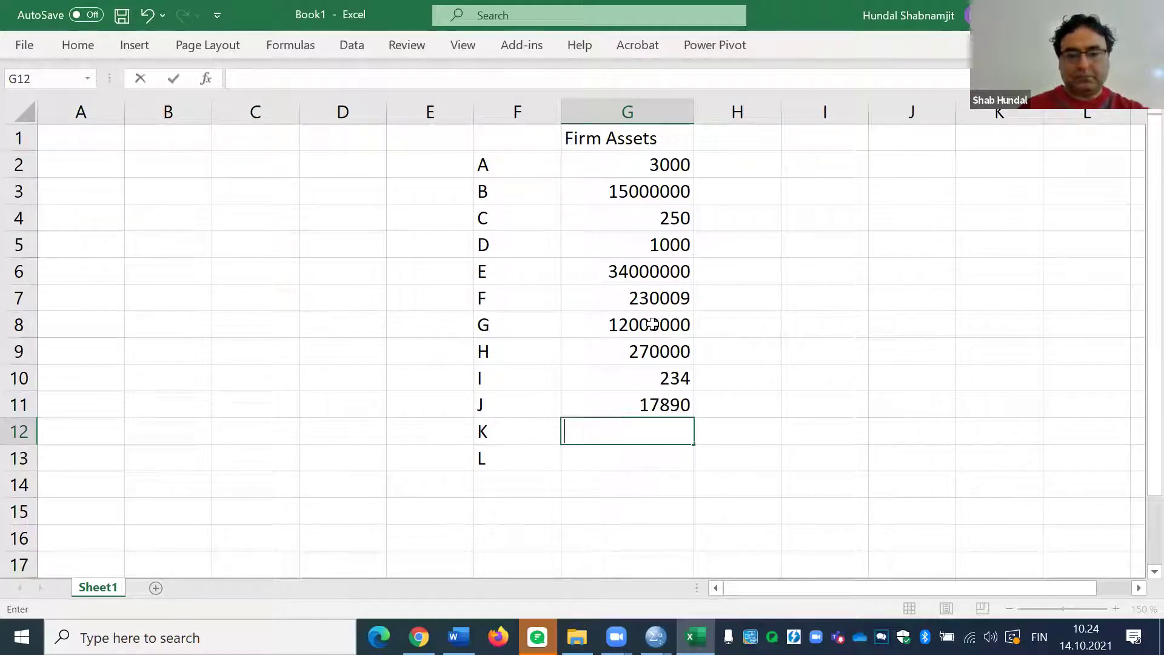
pyautogui.write('72000')
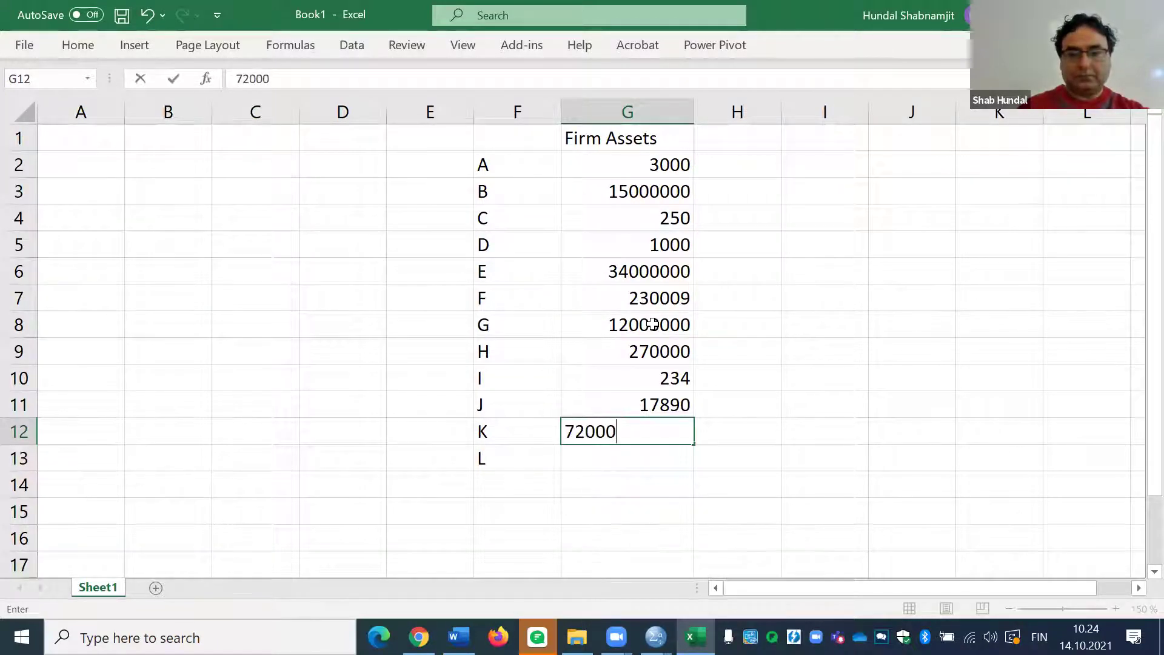
pyautogui.write('000')
pyautogui.press('Return')
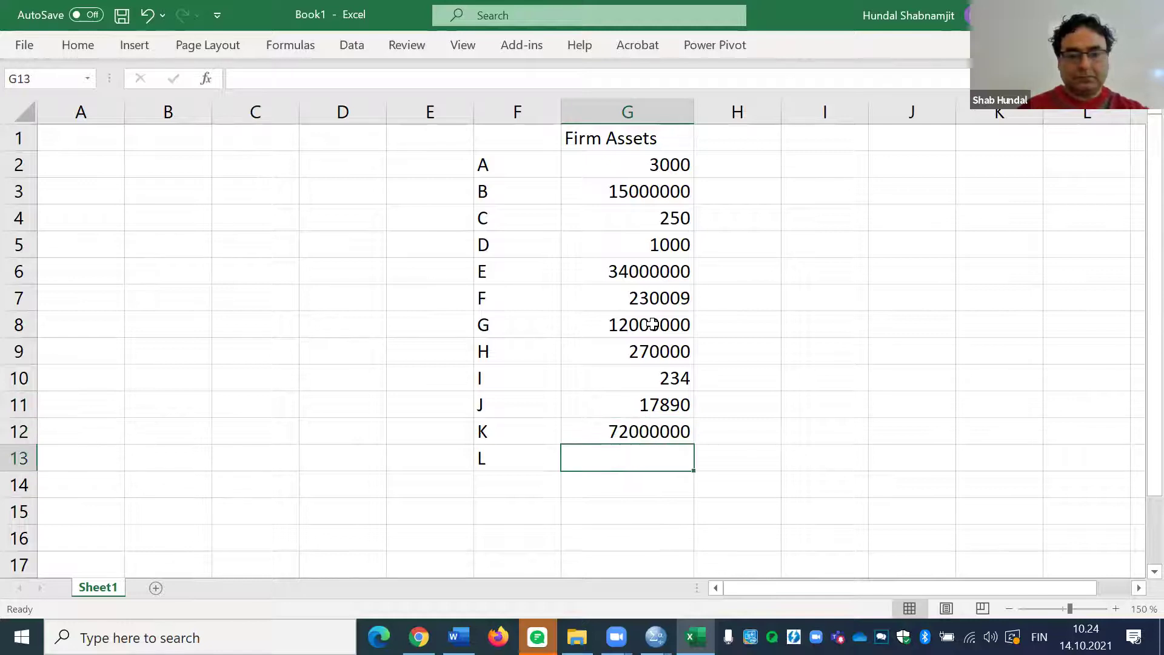
pyautogui.write('12000')
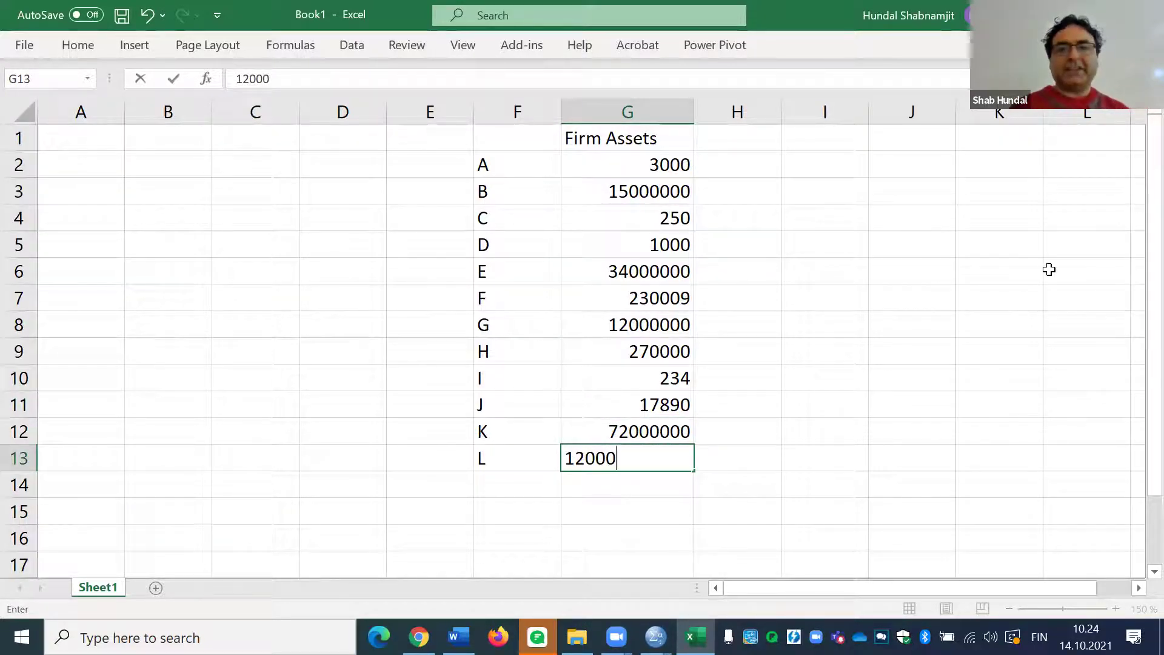
pyautogui.click(1049, 269)
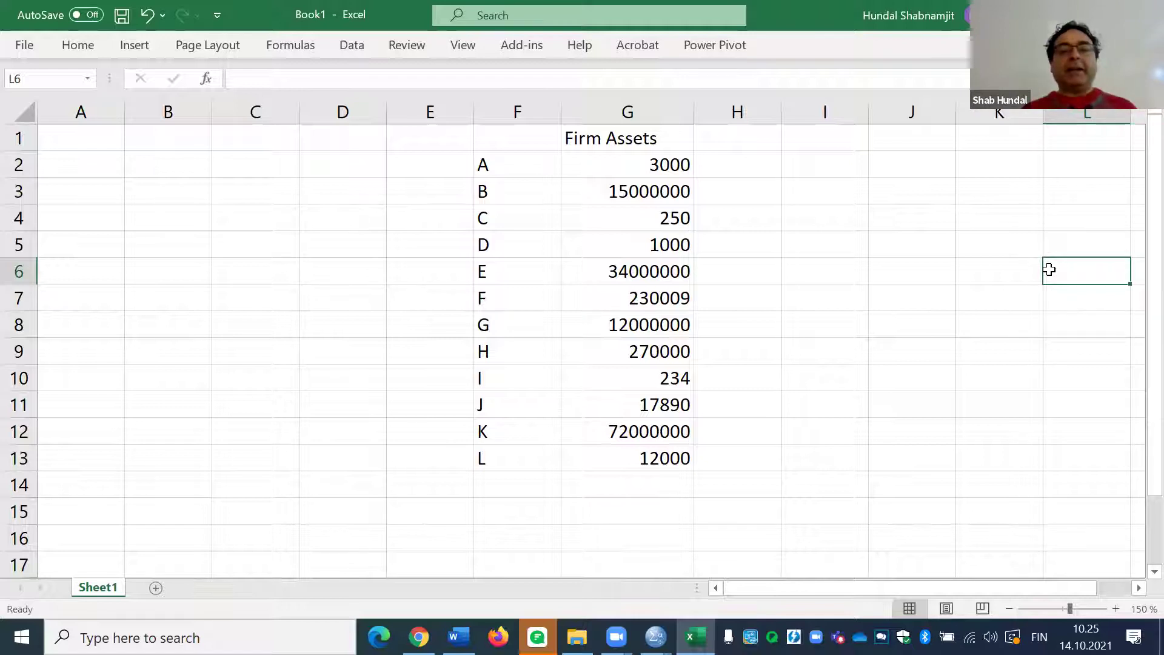
# - Add the header "Log Assest" in H1 beside Firm Assets and widen column H to fit it
pyautogui.click(720, 134)
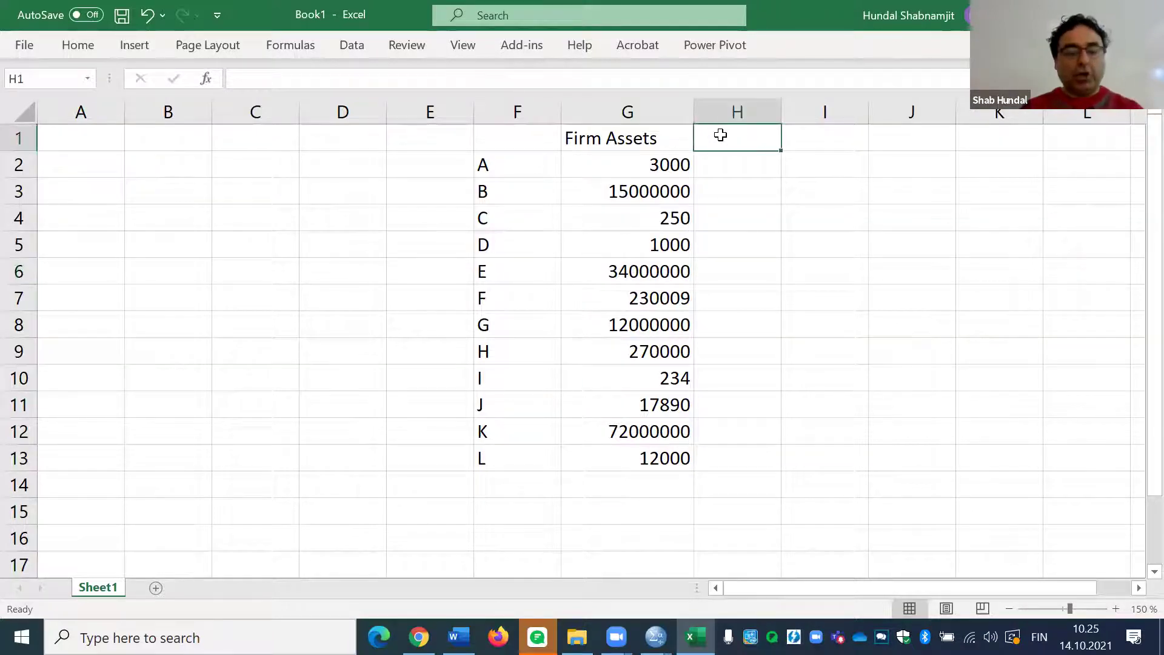
pyautogui.write('Lg')
pyautogui.press('BackSpace')
pyautogui.write('of')
pyautogui.press('BackSpace')
pyautogui.write('g Ass')
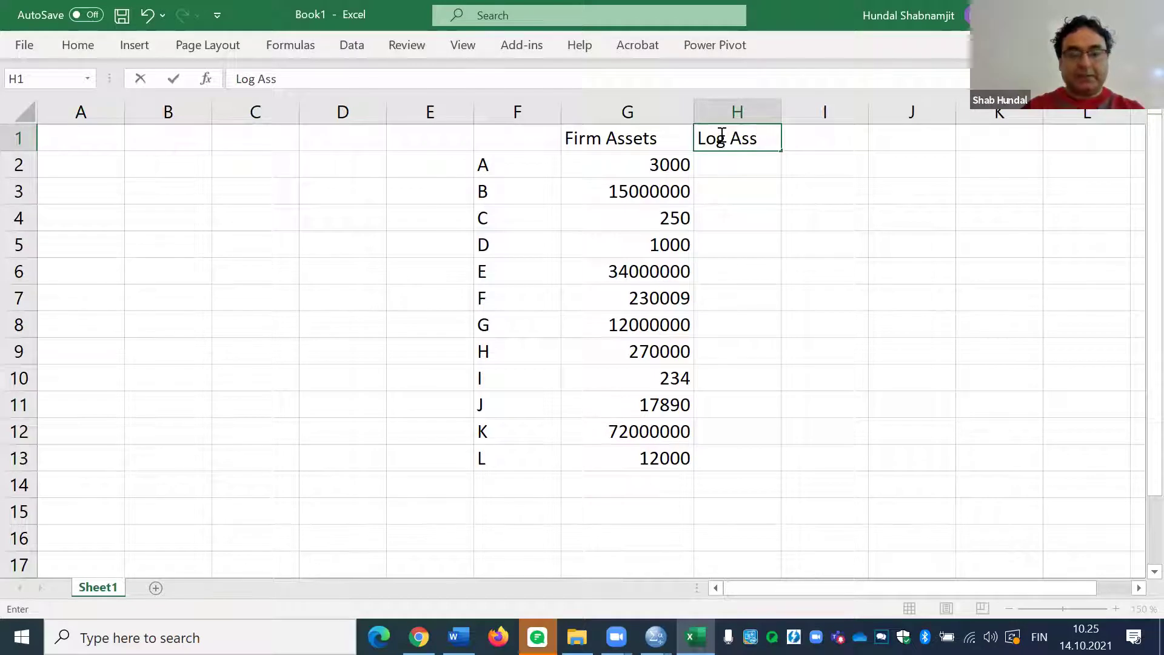
pyautogui.write('rts')
pyautogui.press('BackSpace')
pyautogui.press('BackSpace')
pyautogui.press('BackSpace')
pyautogui.write('s')
pyautogui.press('BackSpace')
pyautogui.write('est')
pyautogui.moveTo(781, 112); pyautogui.dragTo(822, 112)
# - Calculate the natural logarithm of all firm assets from H2 downward with the formula =LN(G2:G13)
pyautogui.click(754, 170)
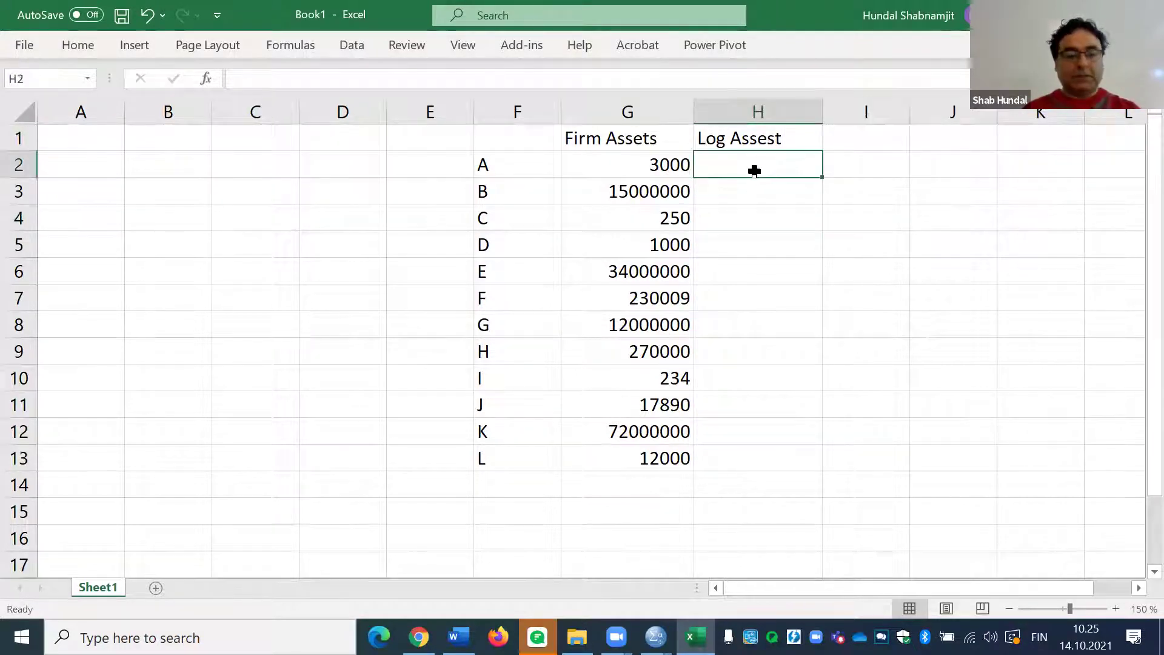
pyautogui.write('=')
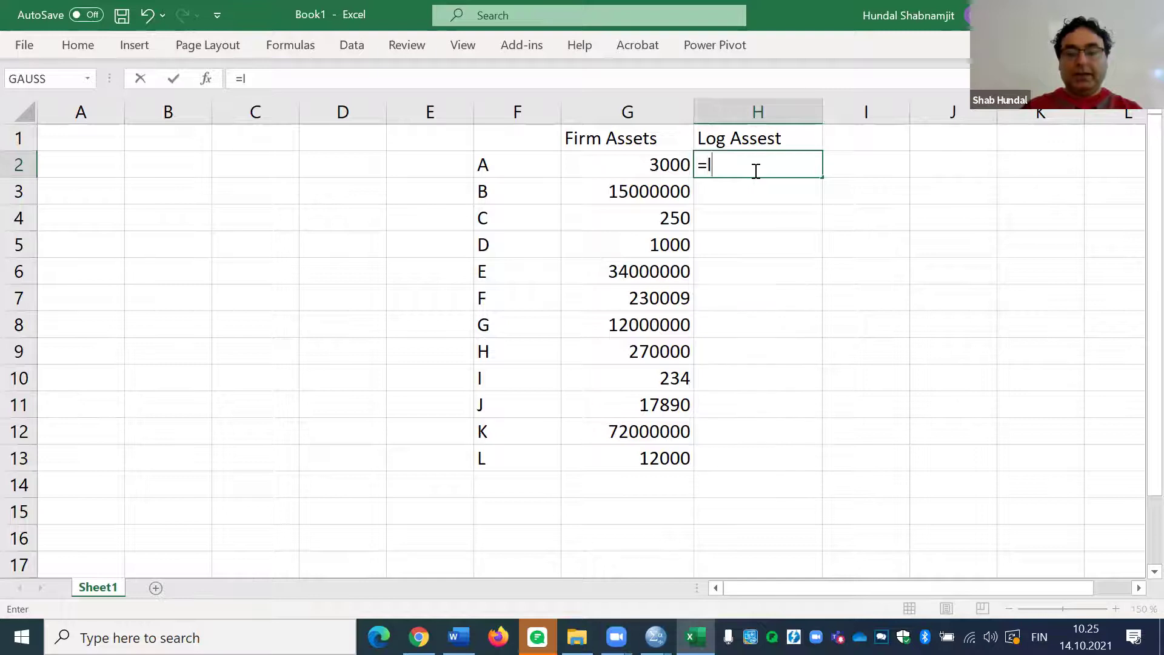
pyautogui.write('ln')
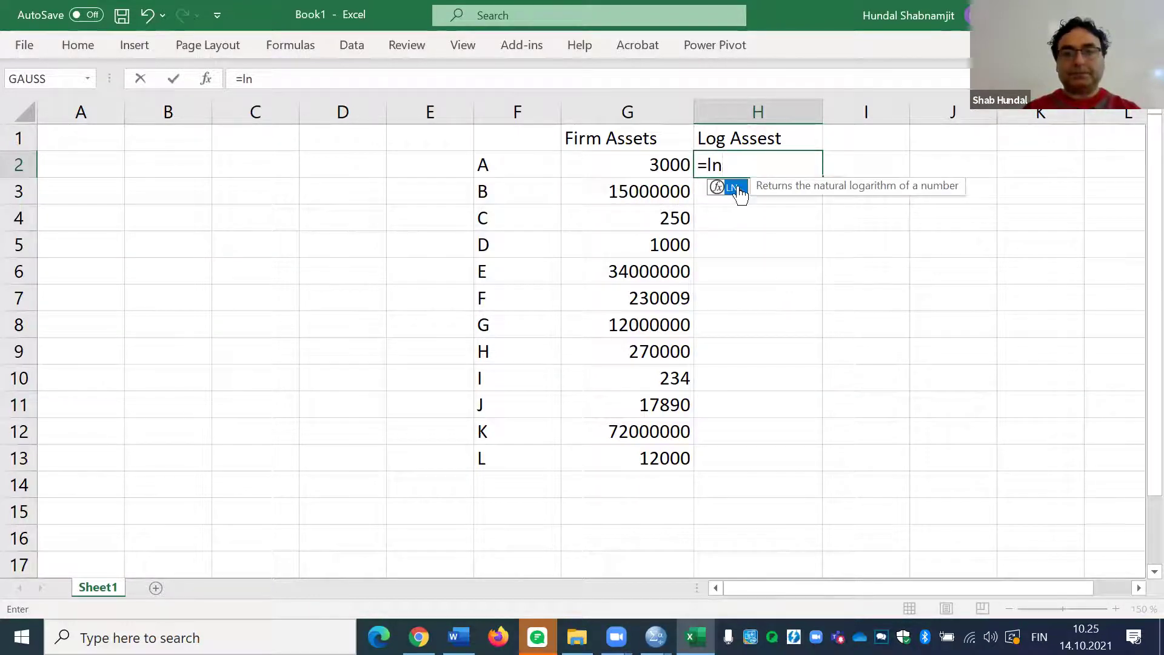
pyautogui.doubleClick(732, 188)
pyautogui.moveTo(655, 166); pyautogui.dragTo(660, 449)
pyautogui.press('Return')
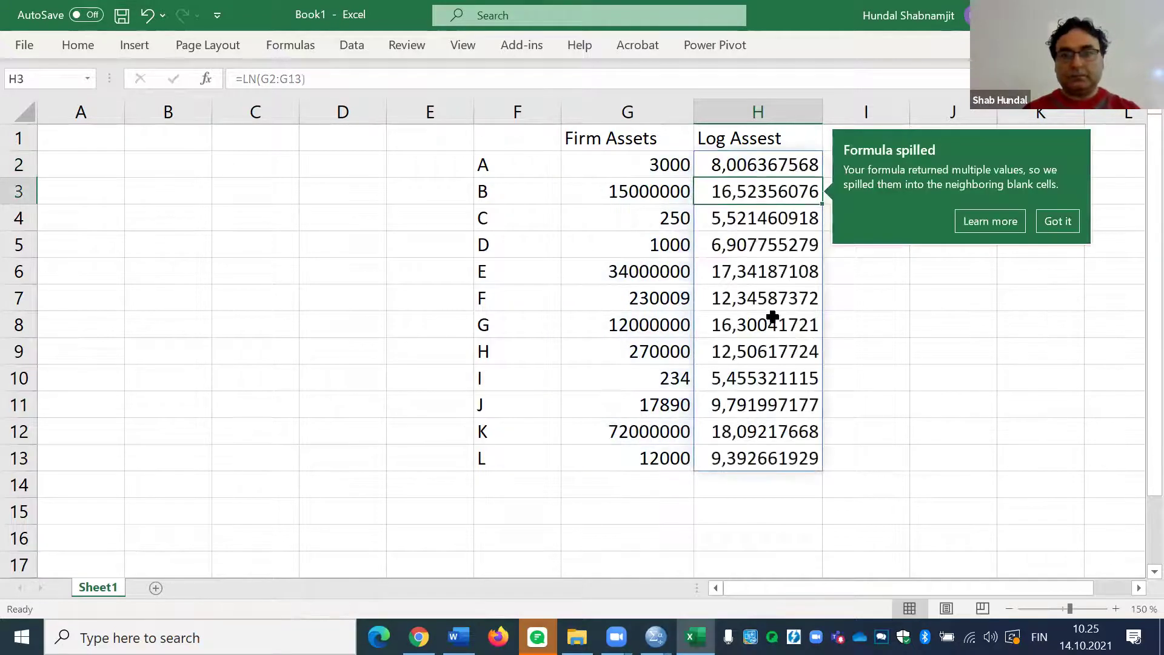
pyautogui.click(878, 345)
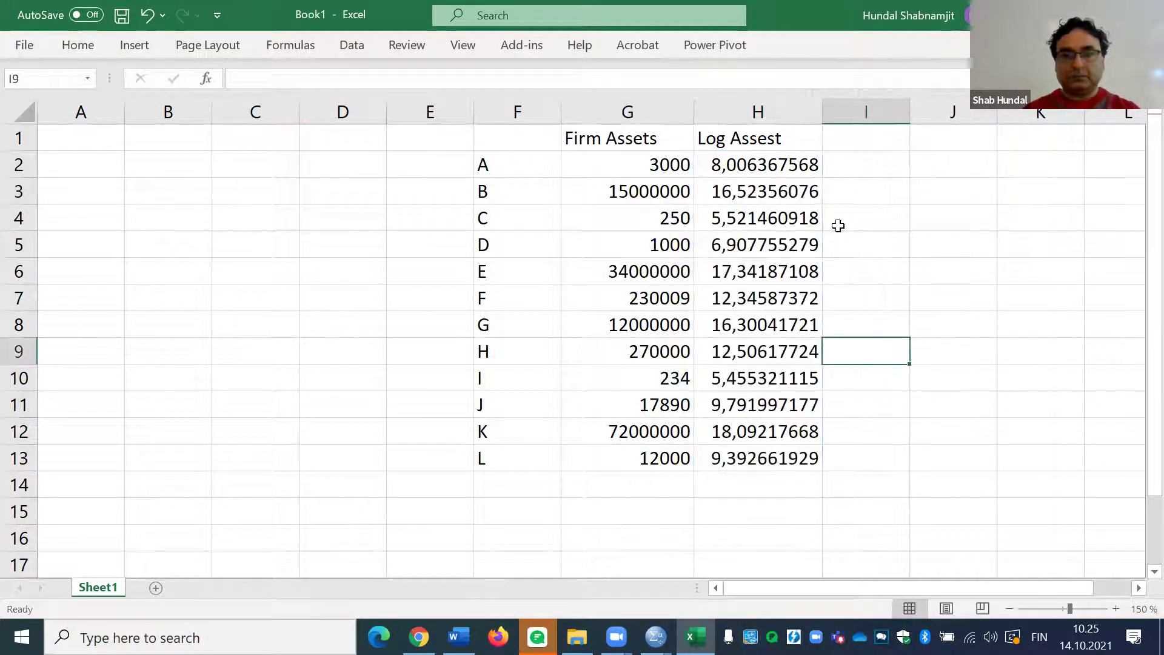
# - Format column H as Number with 3 decimal places
pyautogui.click(767, 165)
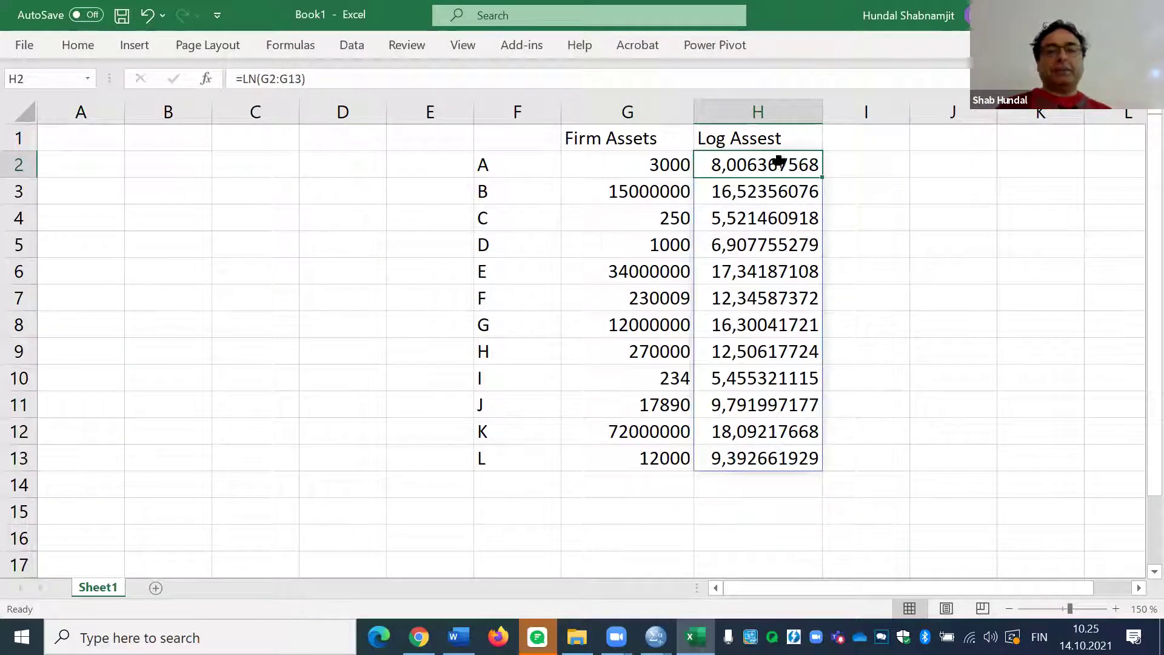
pyautogui.click(792, 119)
pyautogui.rightClick(791, 120)
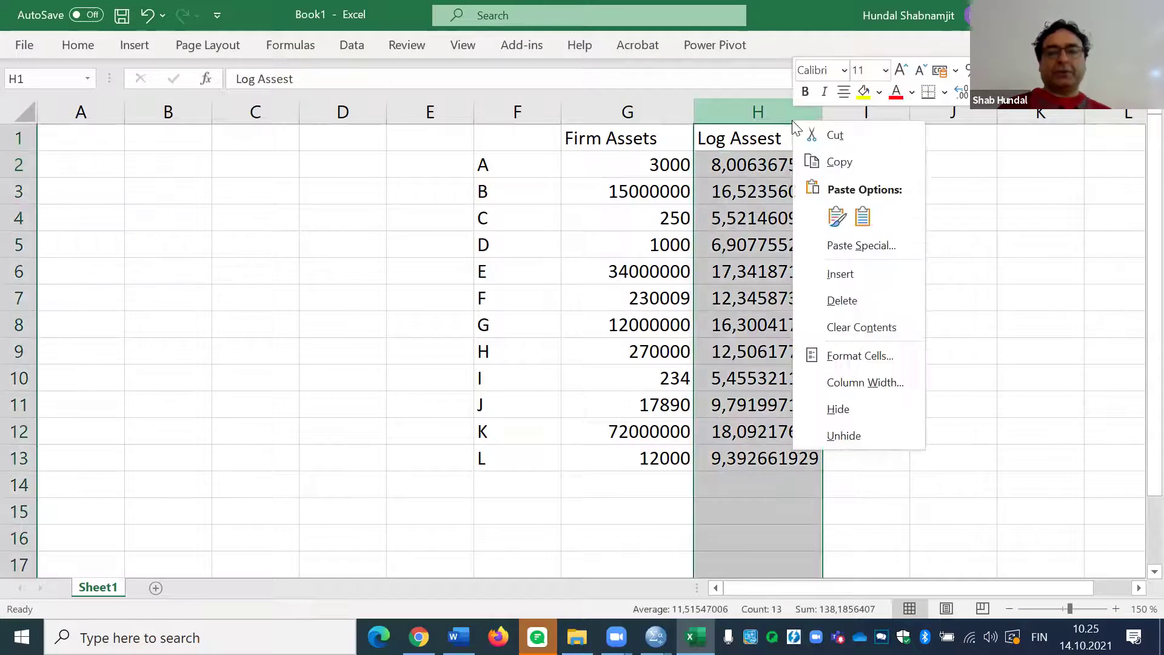
pyautogui.click(871, 357)
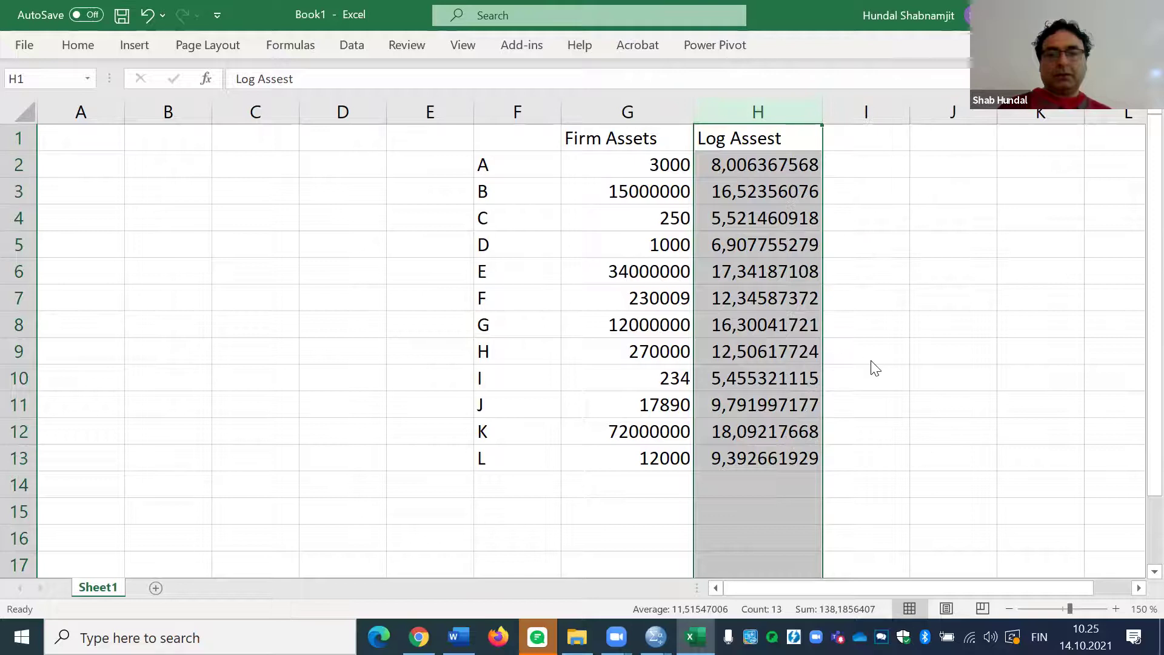
pyautogui.click(686, 215)
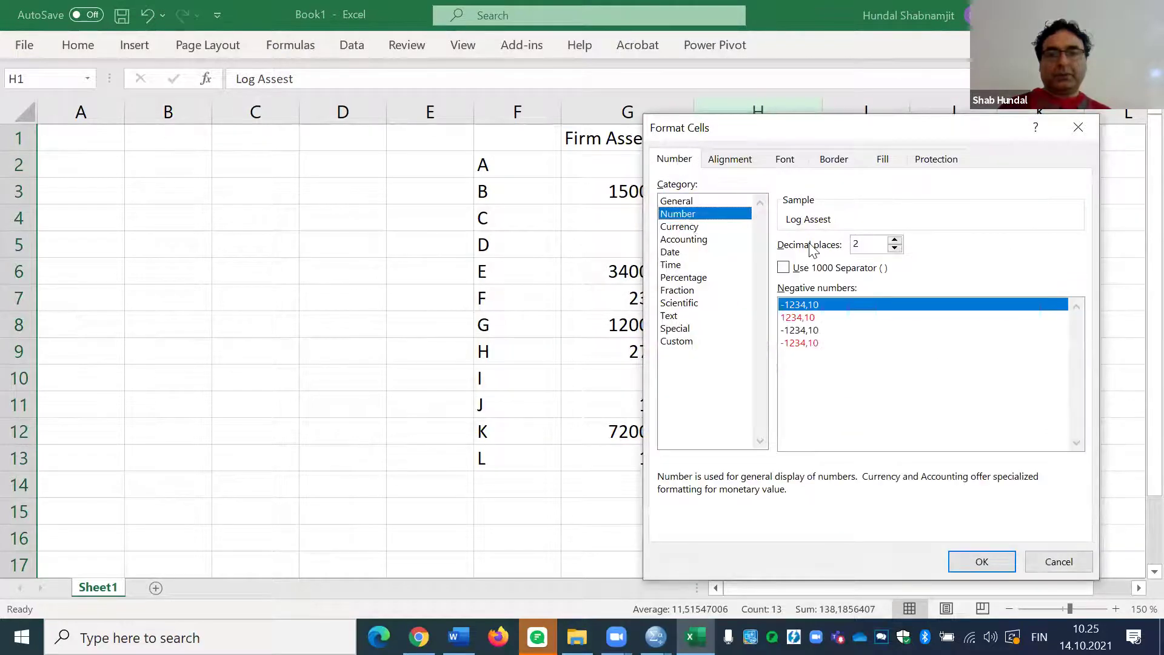
pyautogui.click(894, 241)
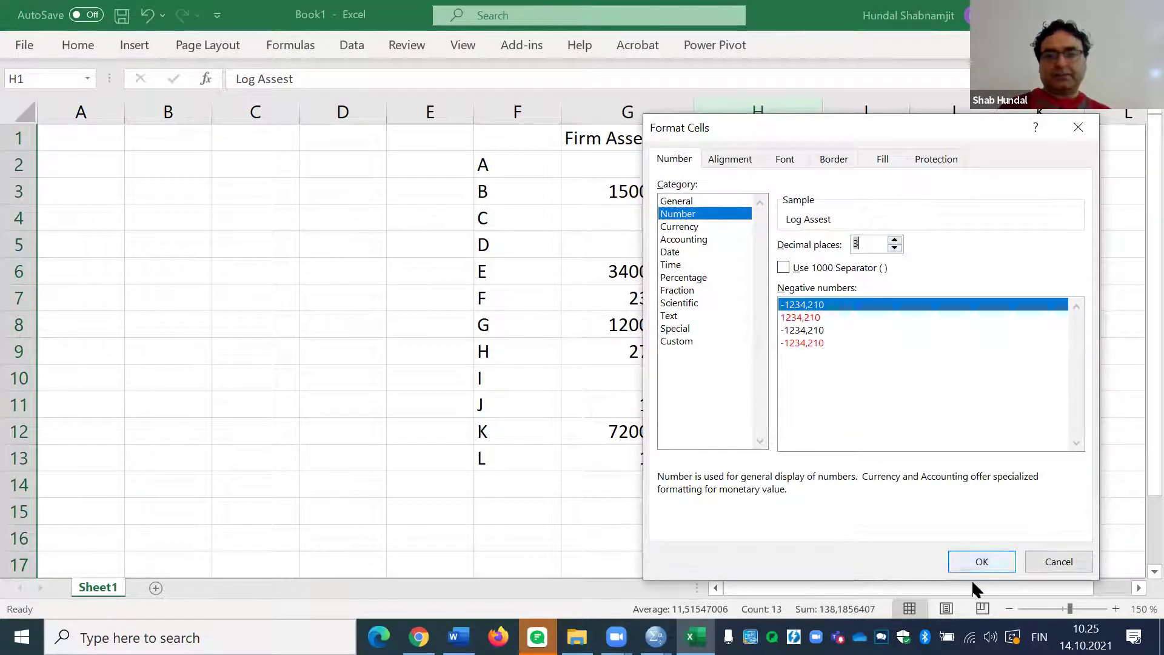
pyautogui.click(976, 564)
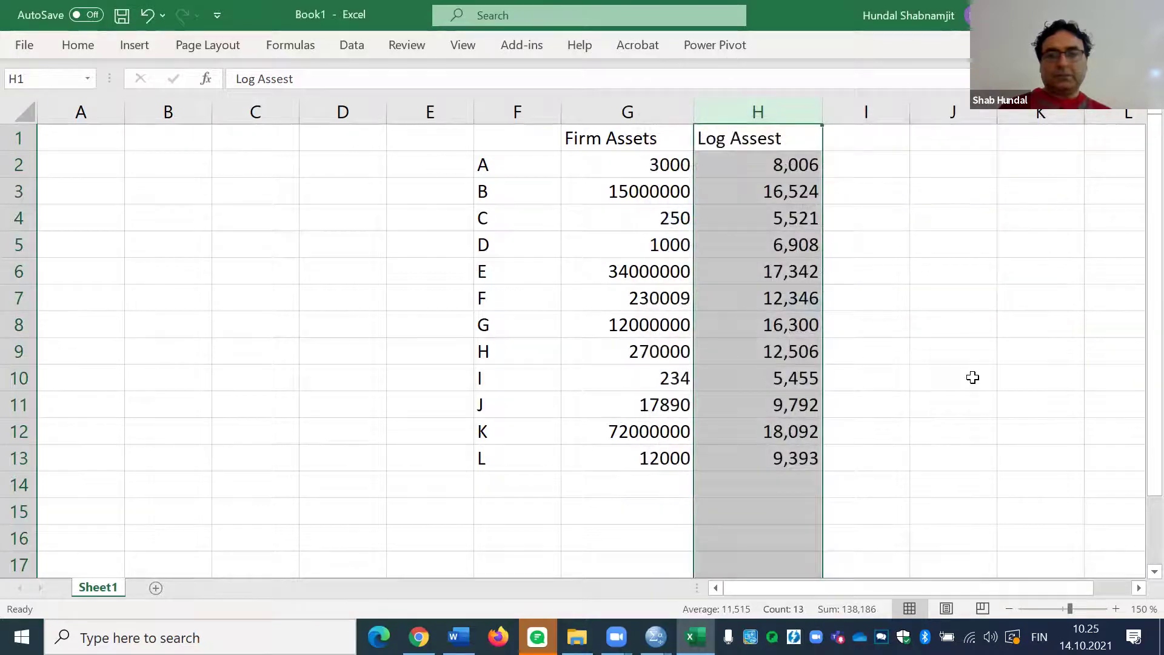
pyautogui.click(972, 377)
# - Compare the logged values in H2 to H6 with the raw assets of the same firms in column G
pyautogui.click(786, 160)
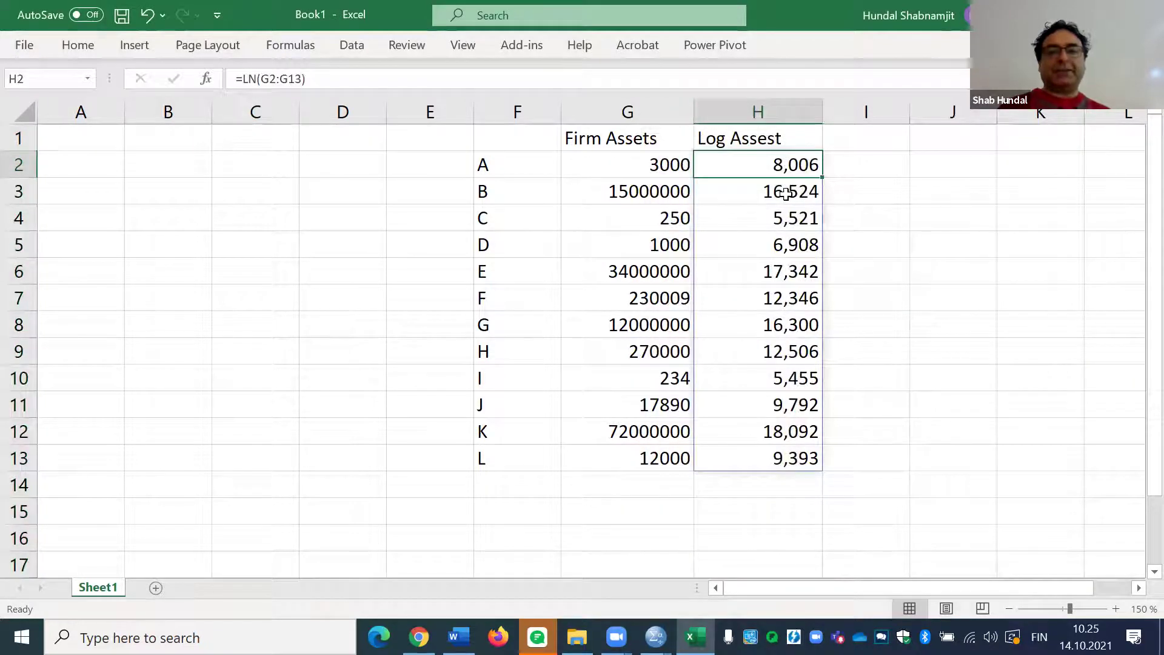
pyautogui.click(786, 192)
pyautogui.click(788, 223)
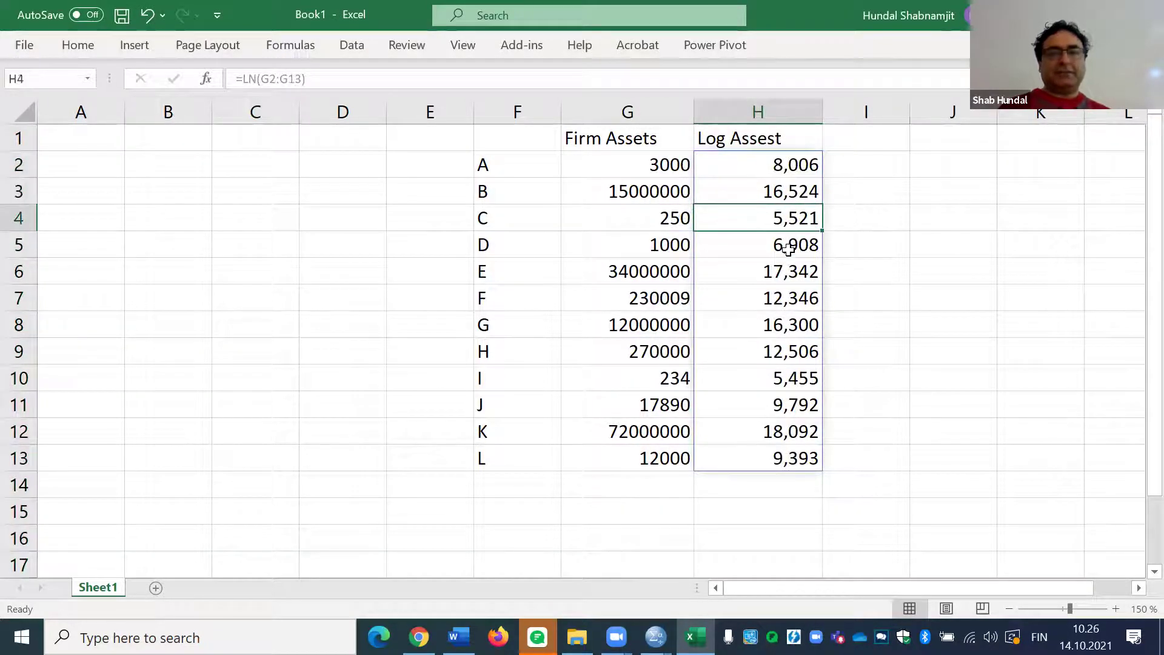
pyautogui.click(787, 246)
pyautogui.click(787, 273)
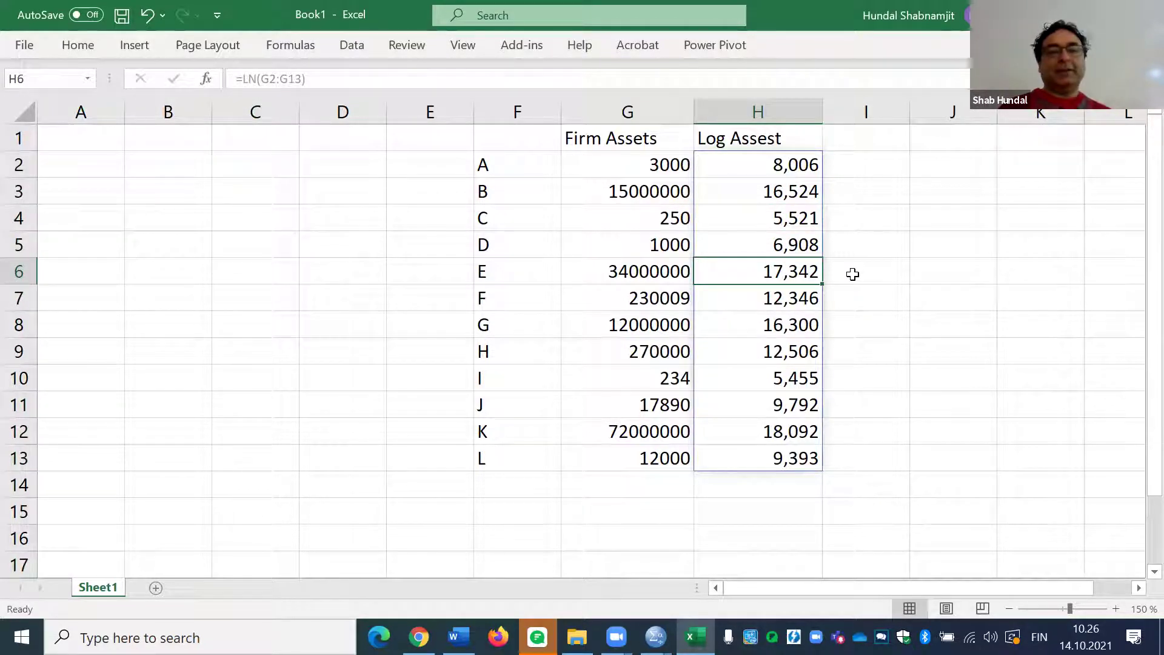
pyautogui.click(792, 166)
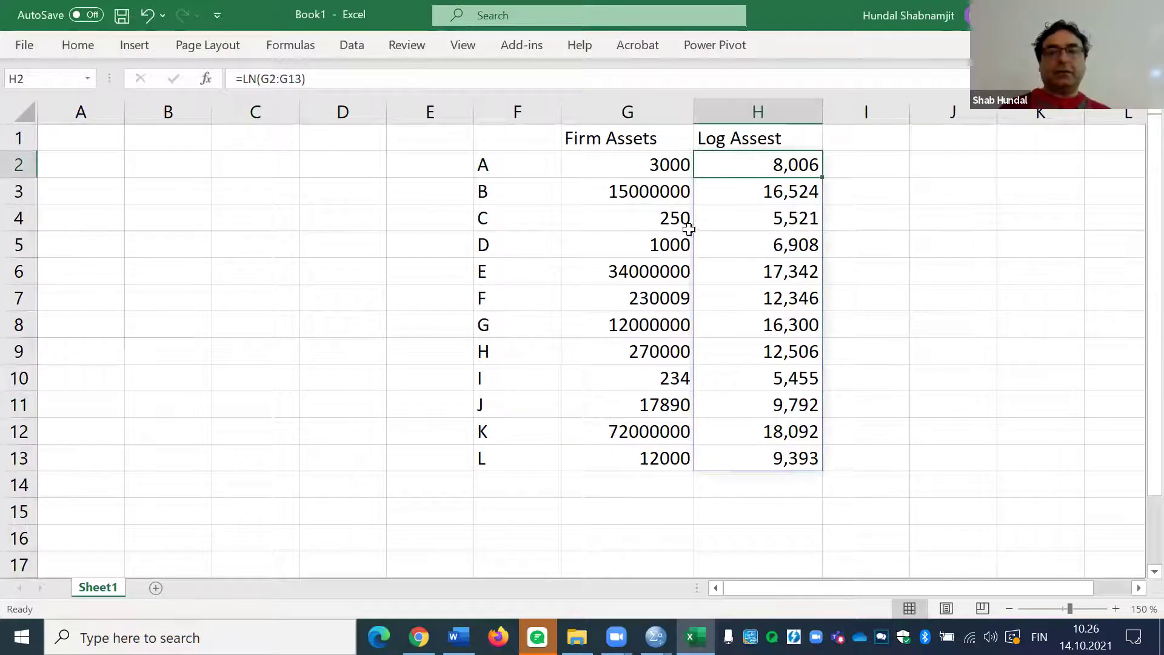
pyautogui.click(652, 222)
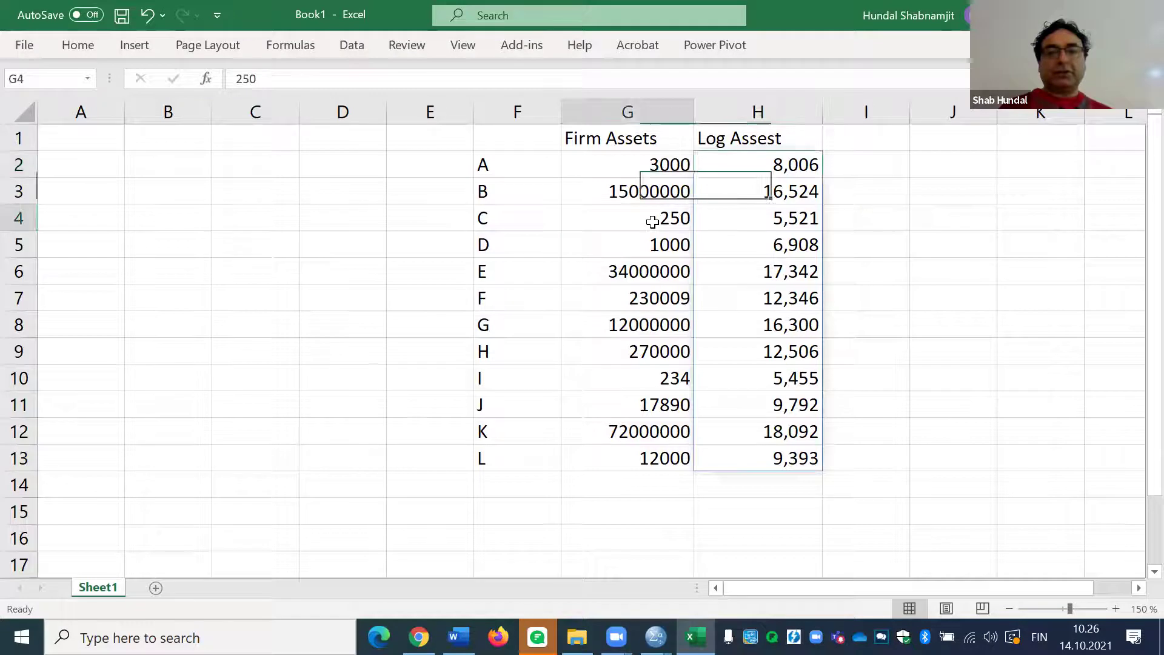
pyautogui.click(779, 219)
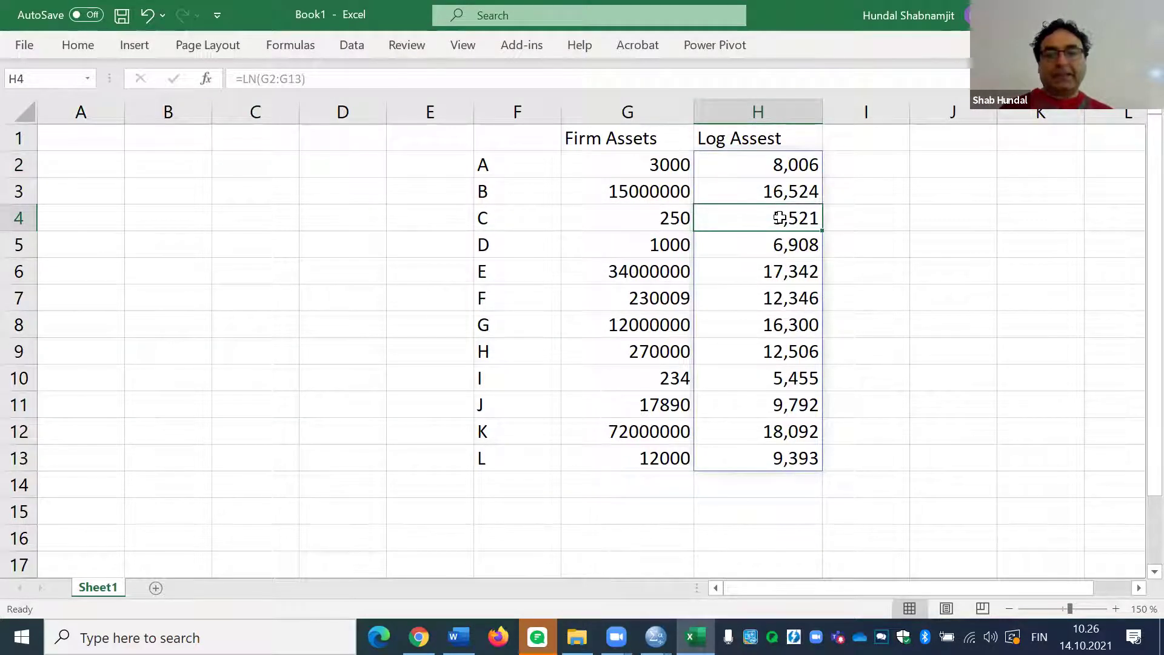
pyautogui.click(658, 196)
pyautogui.click(755, 189)
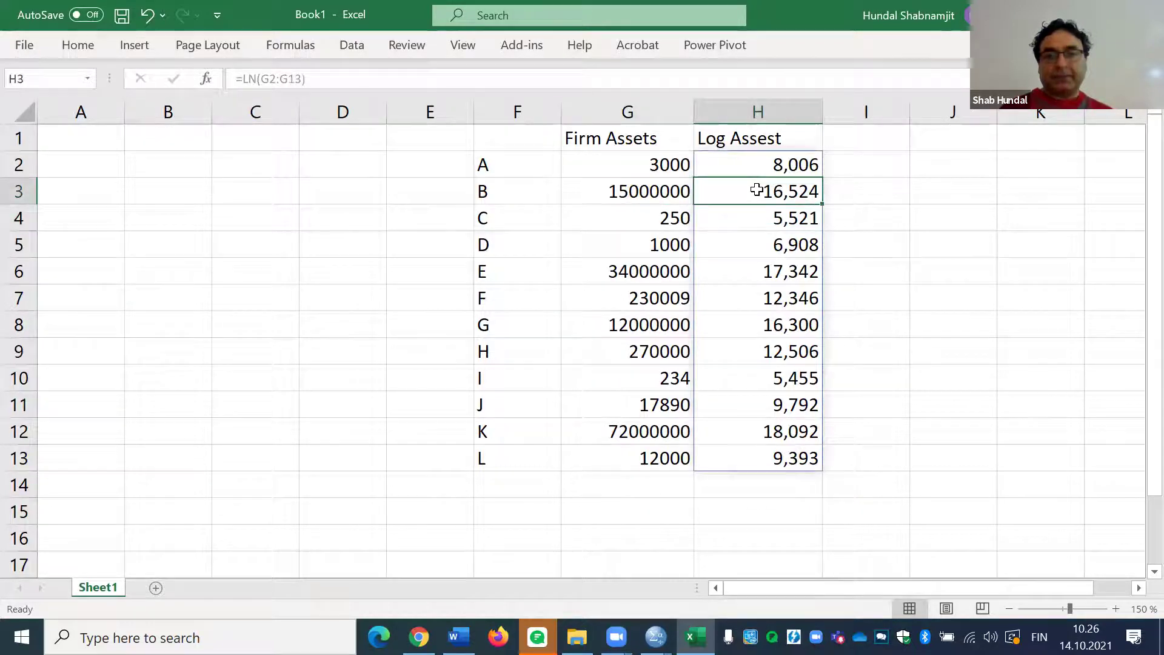
pyautogui.click(783, 262)
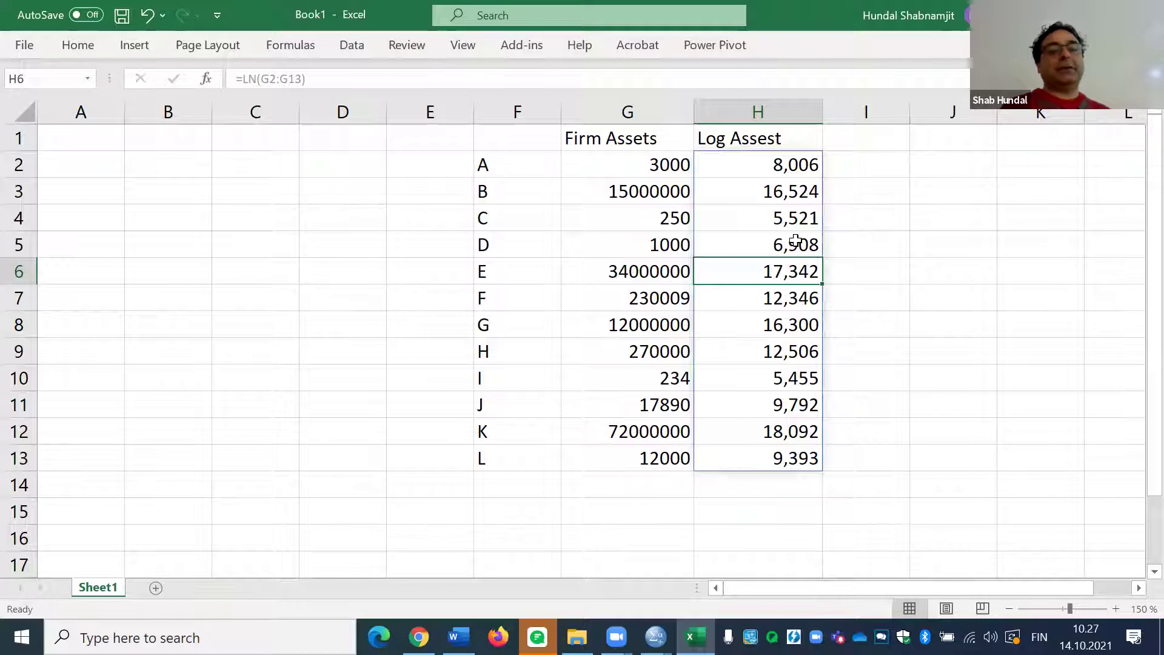
pyautogui.click(863, 172)
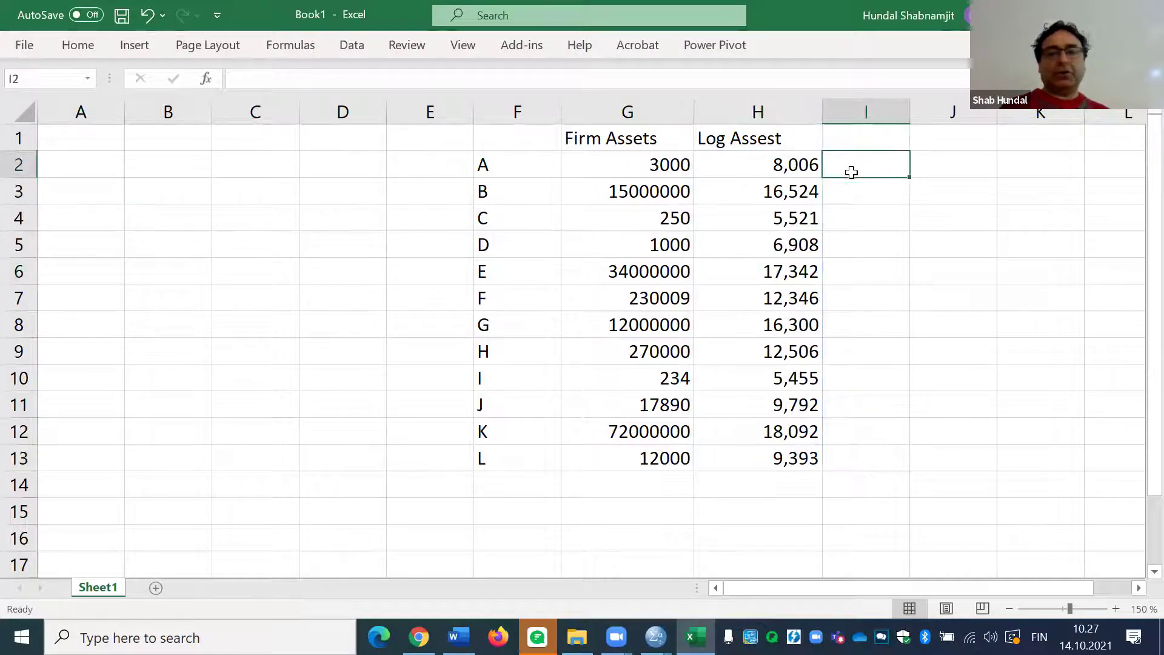
# - Inspect the LN formula in H2 and its source range, leaving the formula as it is
pyautogui.doubleClick(776, 162)
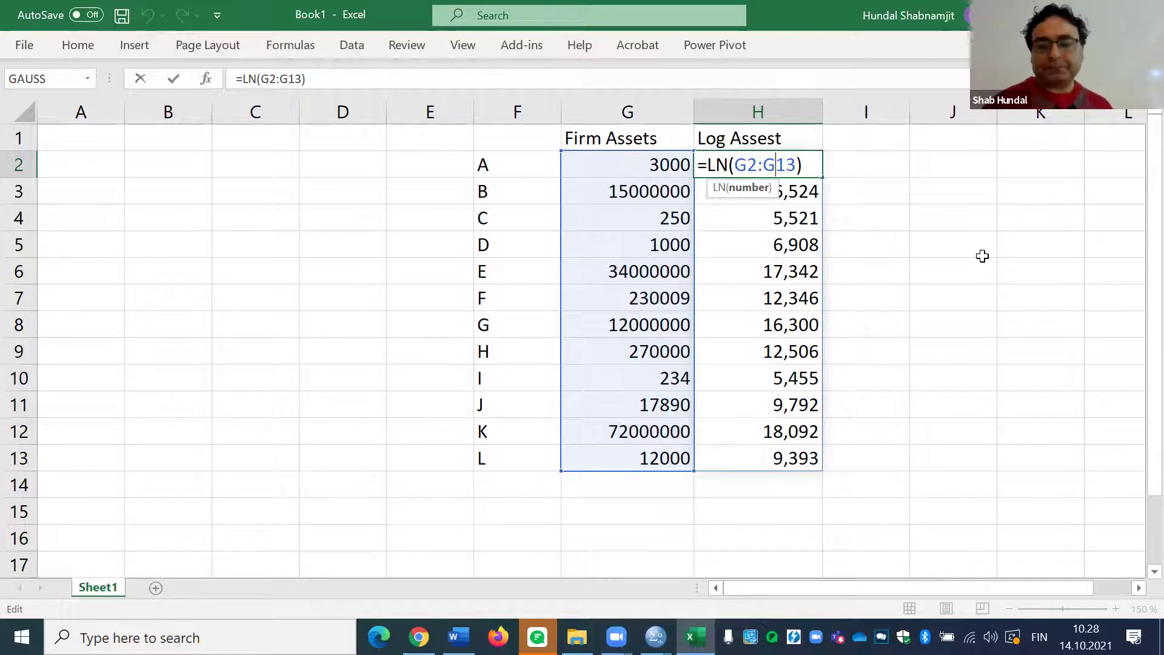
pyautogui.press('Return')
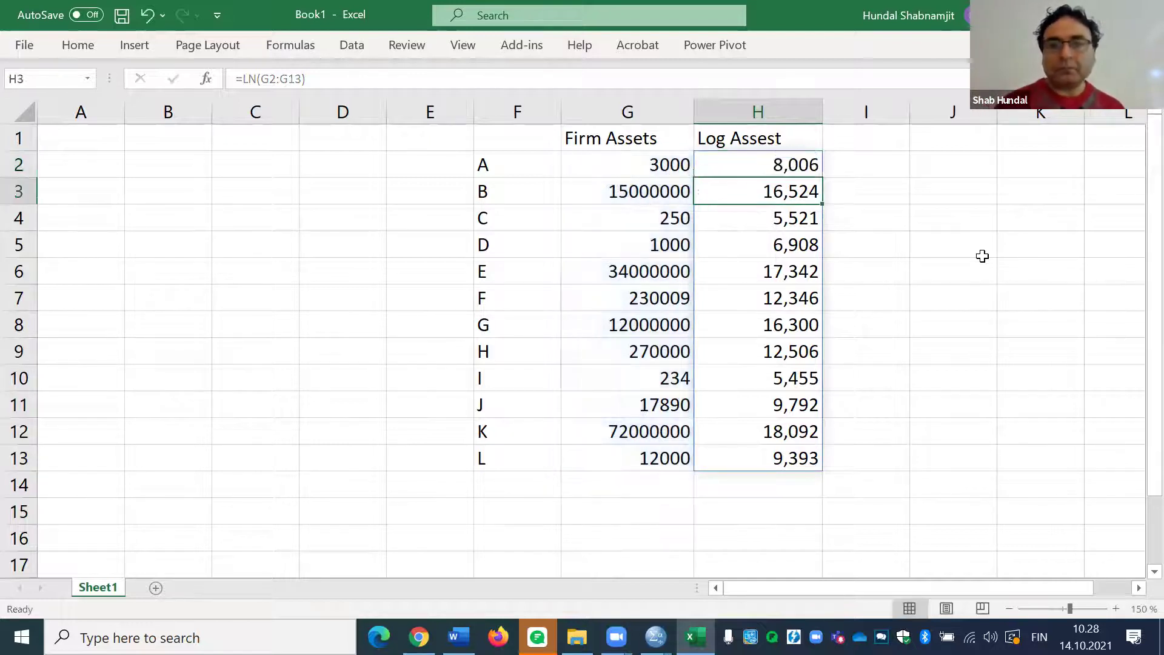
pyautogui.click(1047, 272)
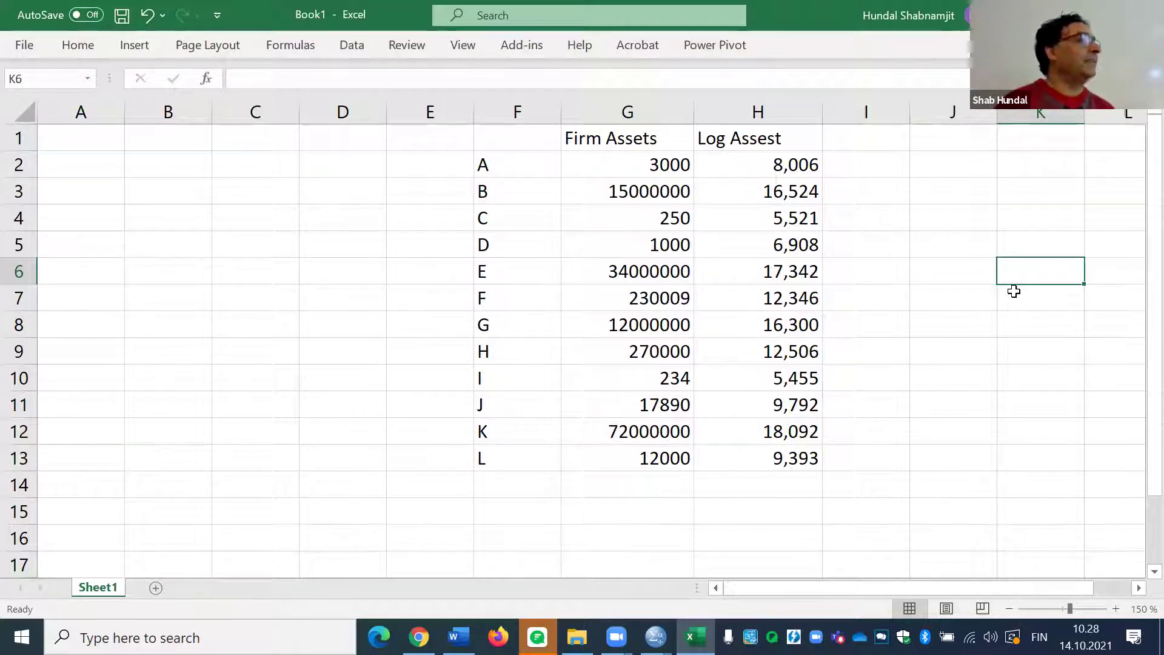
# - Compare the raw assets of firms C and K with their log values, and review the firm list from A to L
pyautogui.click(669, 218)
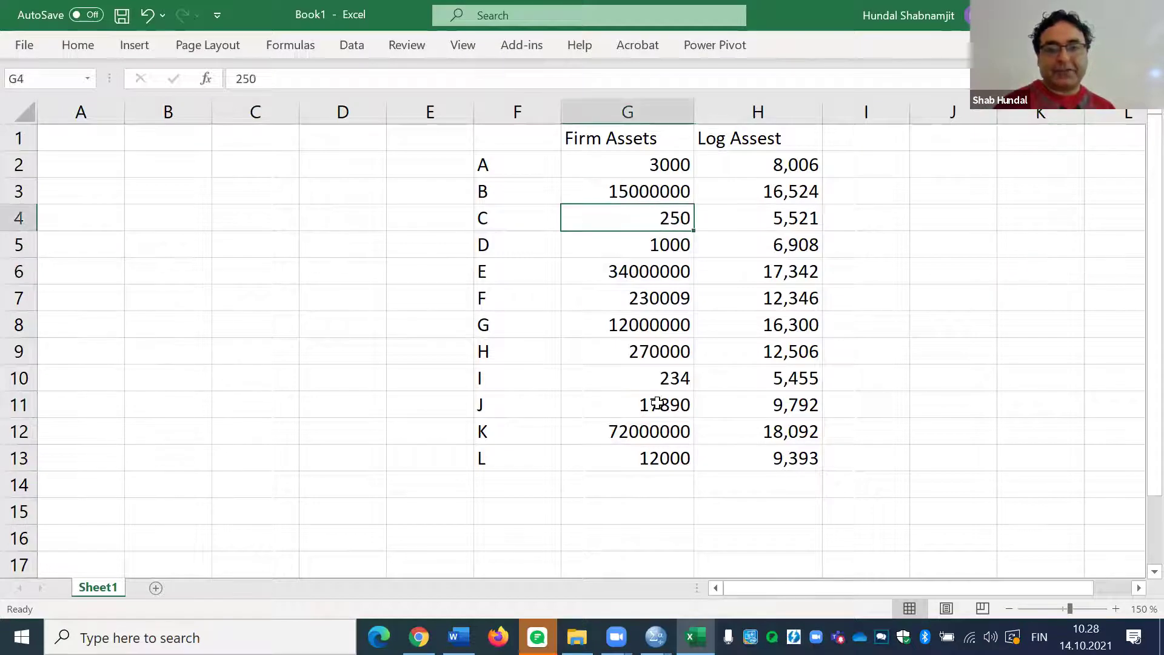
pyautogui.click(647, 434)
pyautogui.click(643, 226)
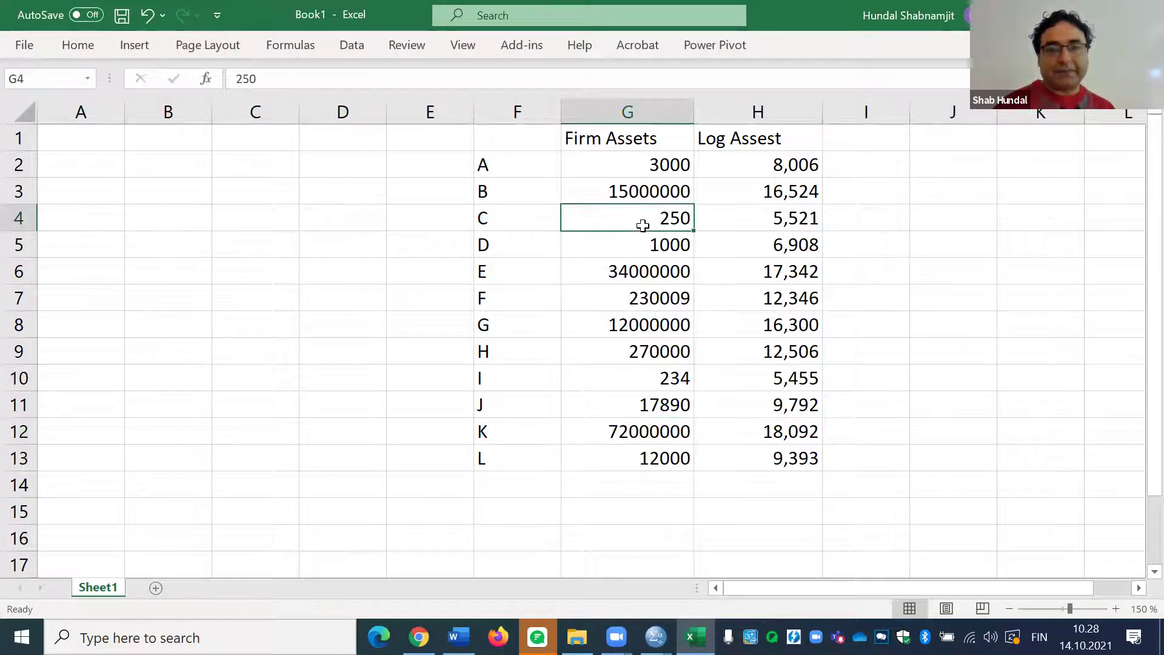
pyautogui.click(634, 430)
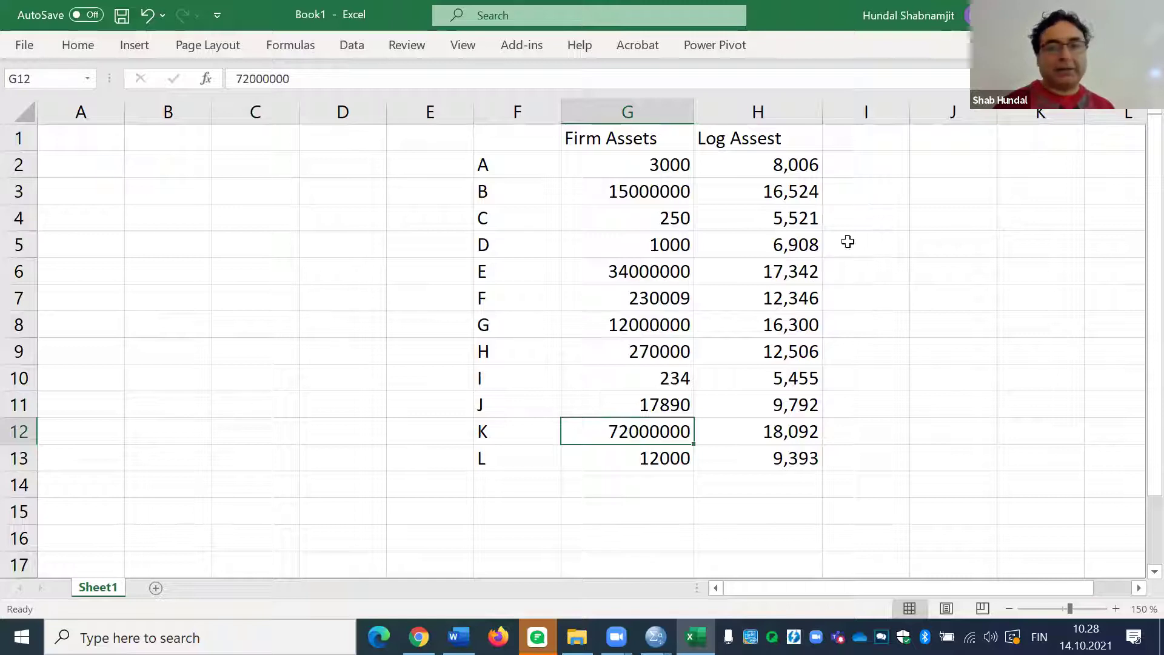
pyautogui.click(800, 217)
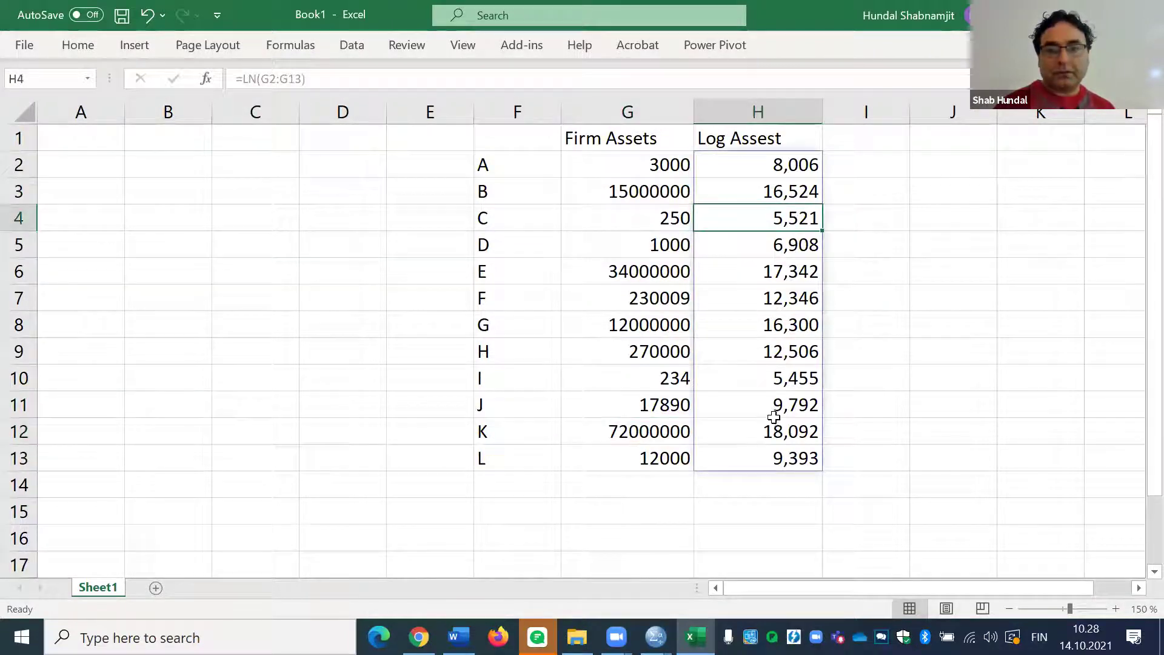
pyautogui.click(780, 432)
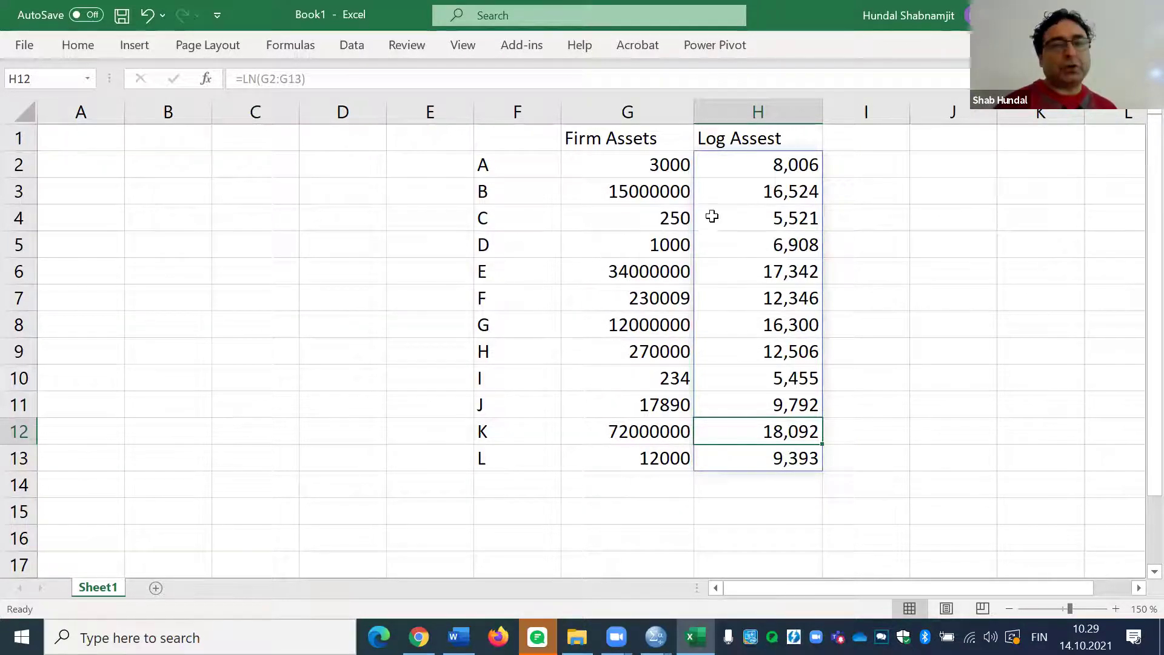
pyautogui.click(648, 219)
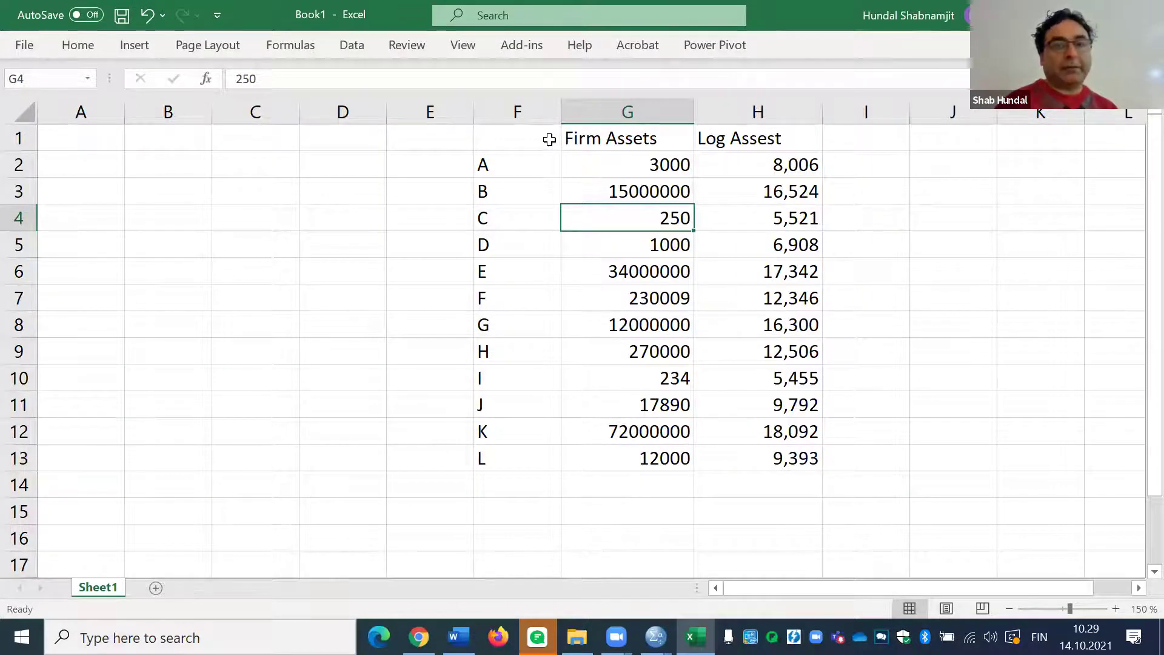
pyautogui.click(515, 165)
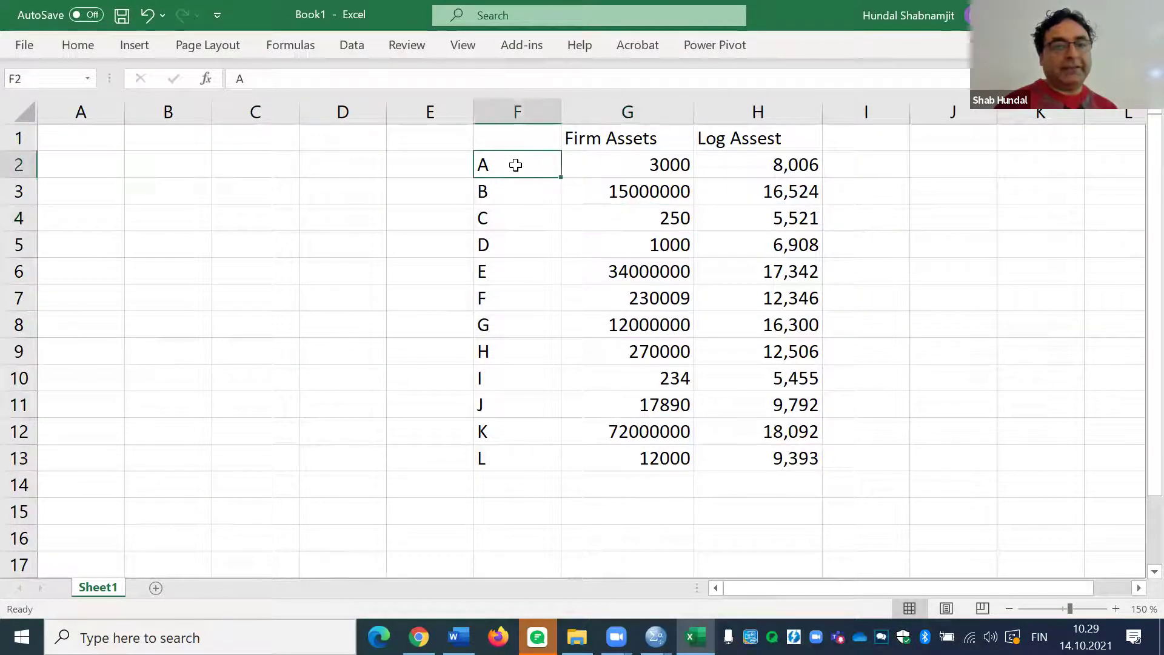
pyautogui.click(518, 460)
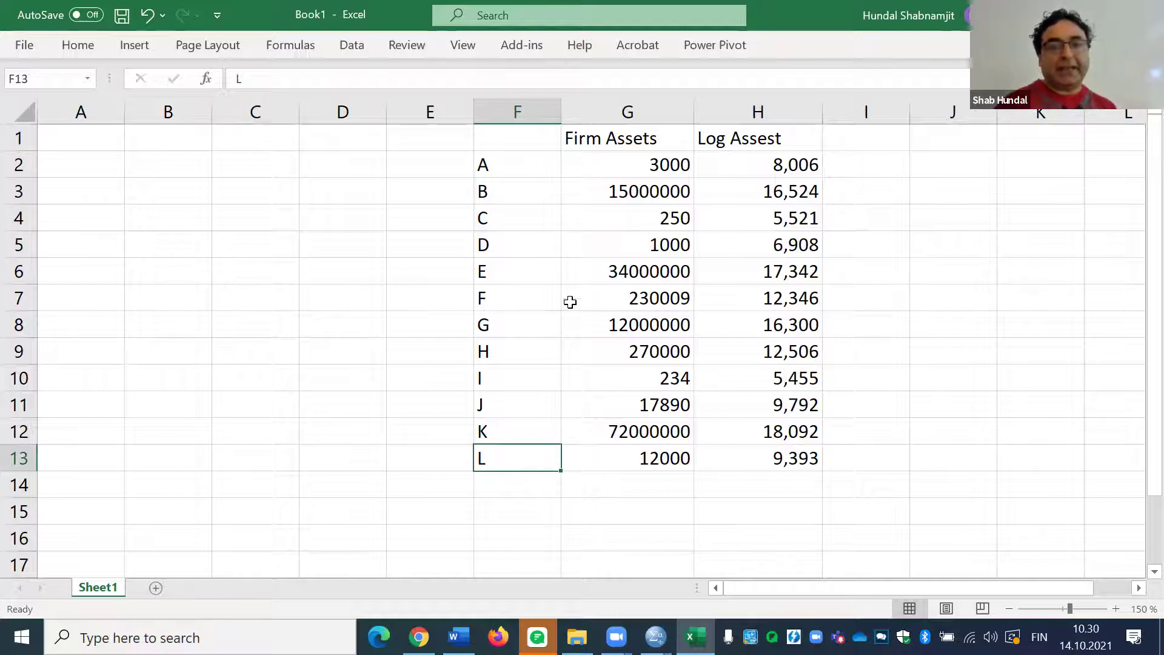
pyautogui.click(618, 219)
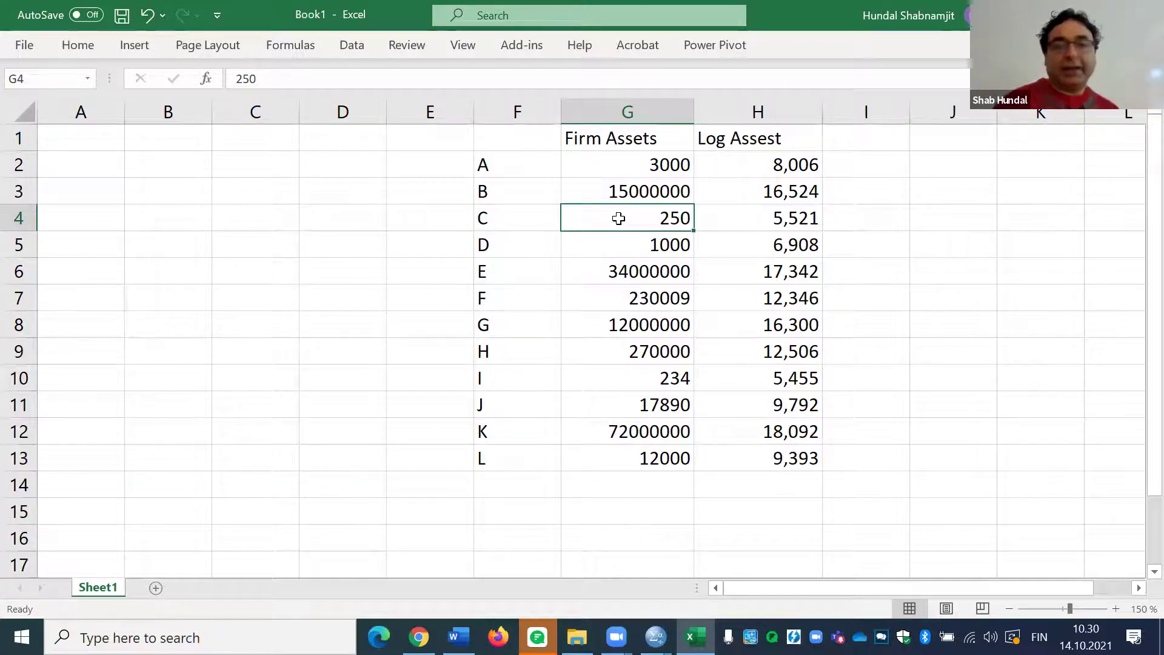
pyautogui.click(738, 216)
pyautogui.click(657, 215)
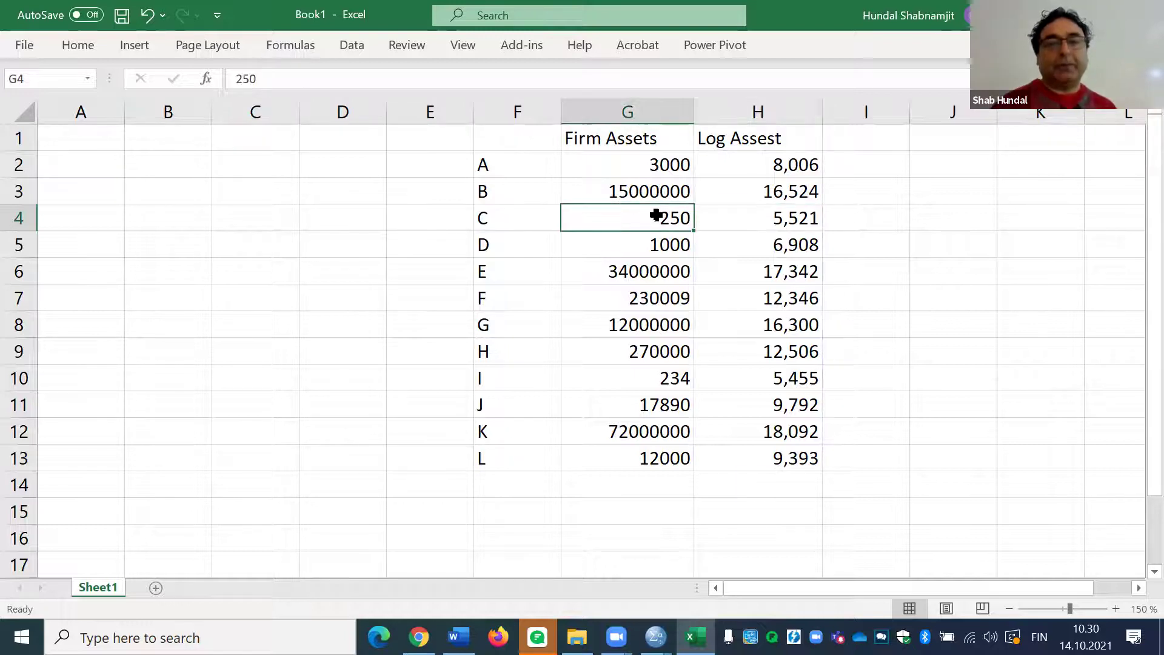
# - Compare the log values of firms C and K in column H with their raw assets in column G
pyautogui.click(661, 122)
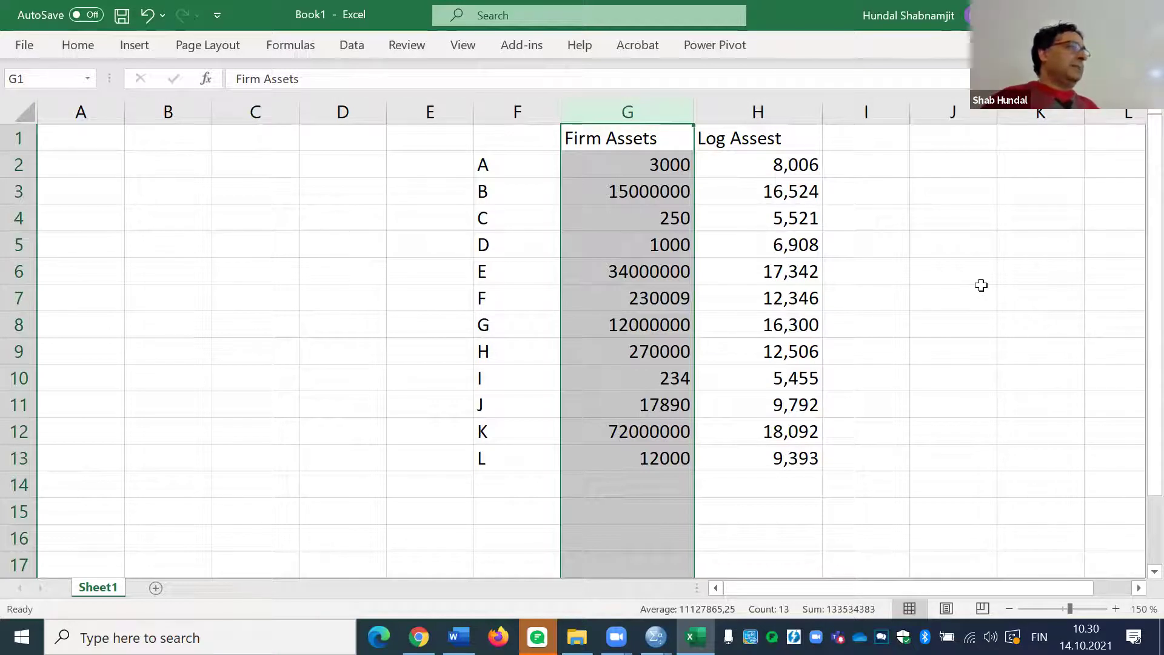
pyautogui.click(943, 268)
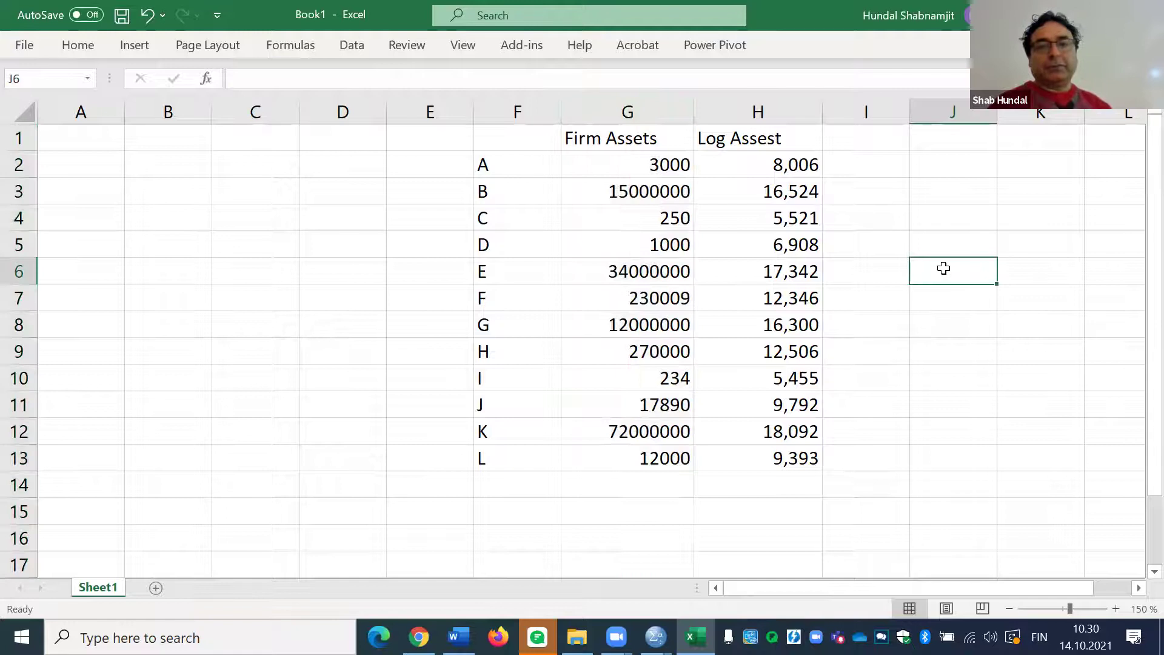
pyautogui.click(778, 164)
pyautogui.click(768, 222)
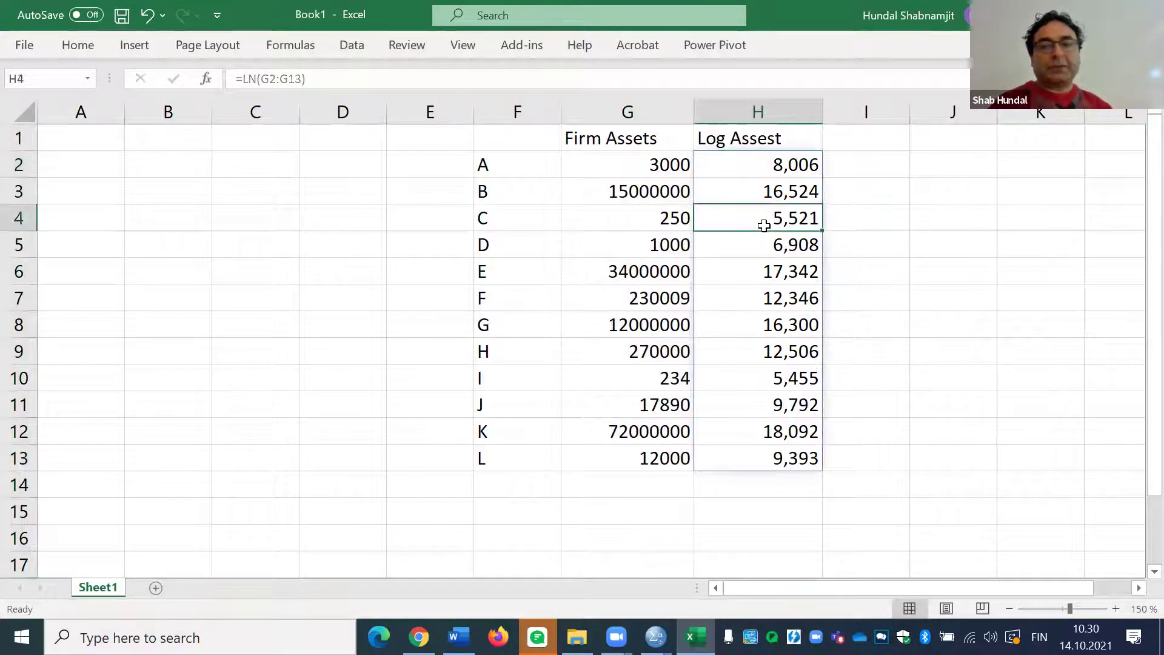
pyautogui.click(774, 433)
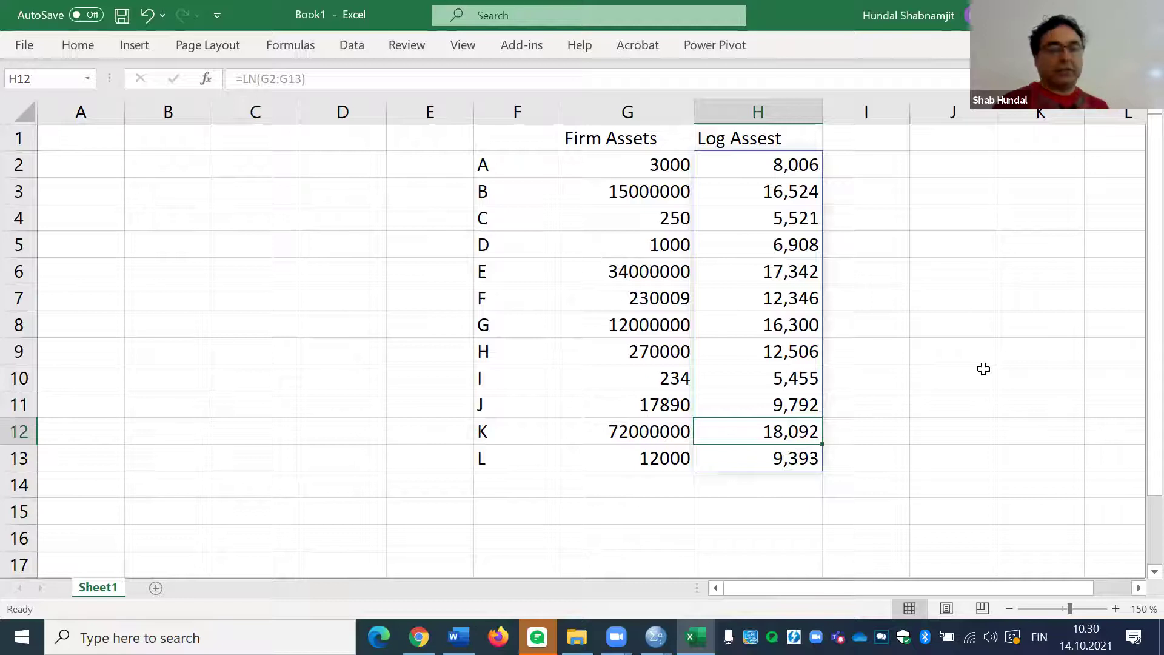
pyautogui.click(612, 436)
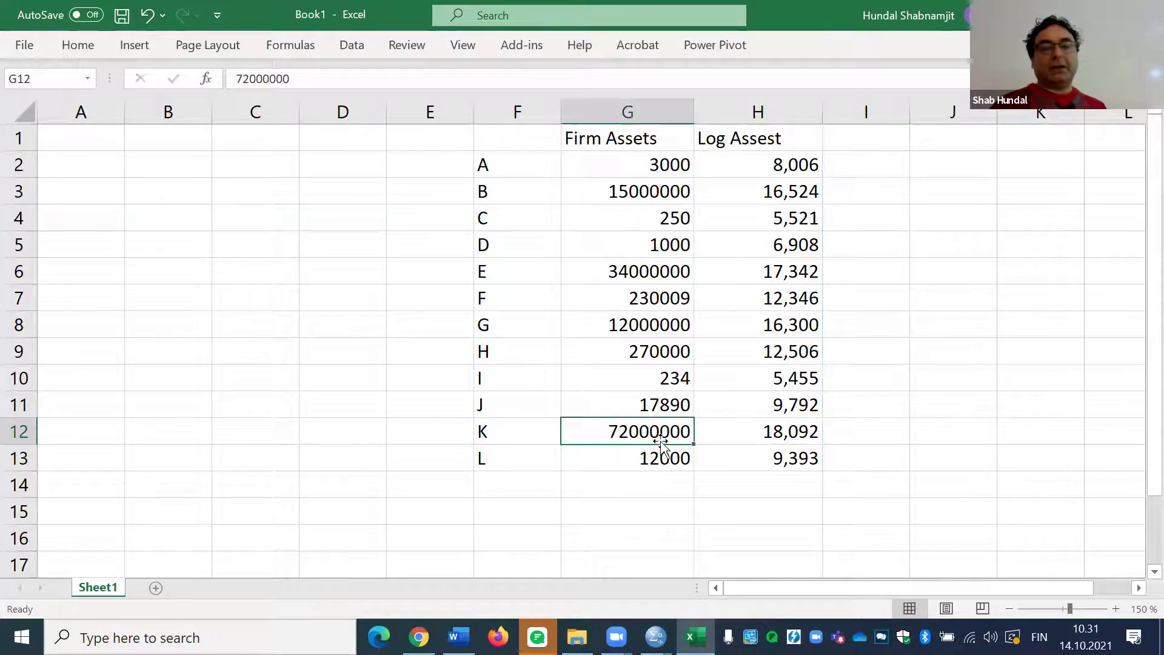
pyautogui.click(745, 431)
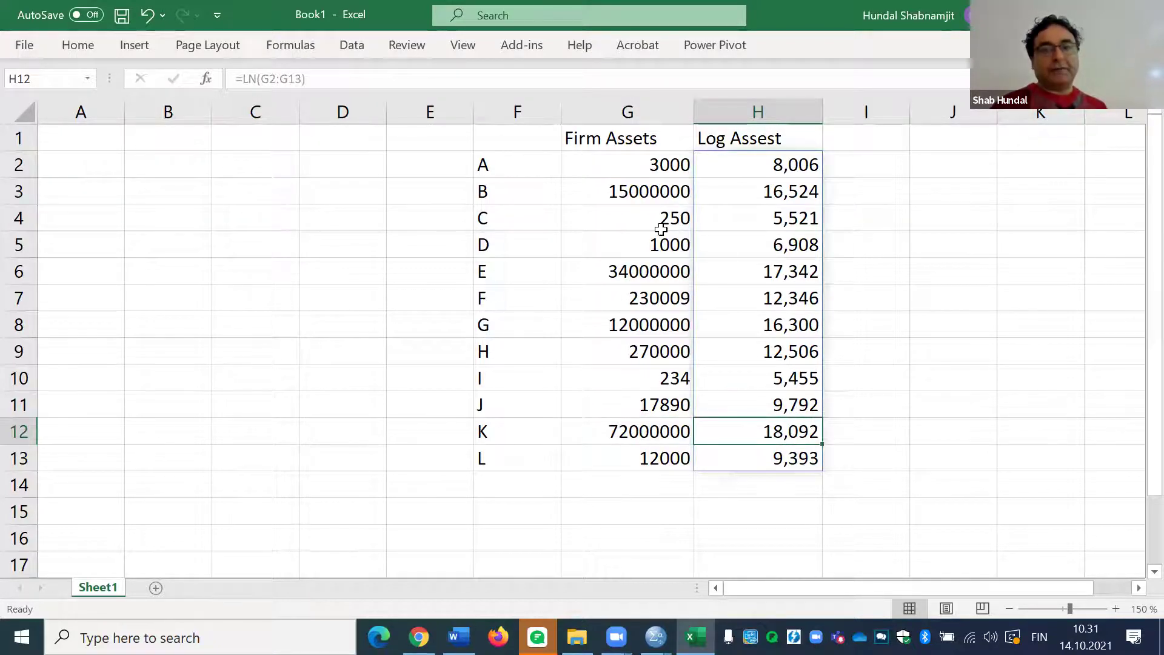
pyautogui.click(659, 225)
pyautogui.click(751, 217)
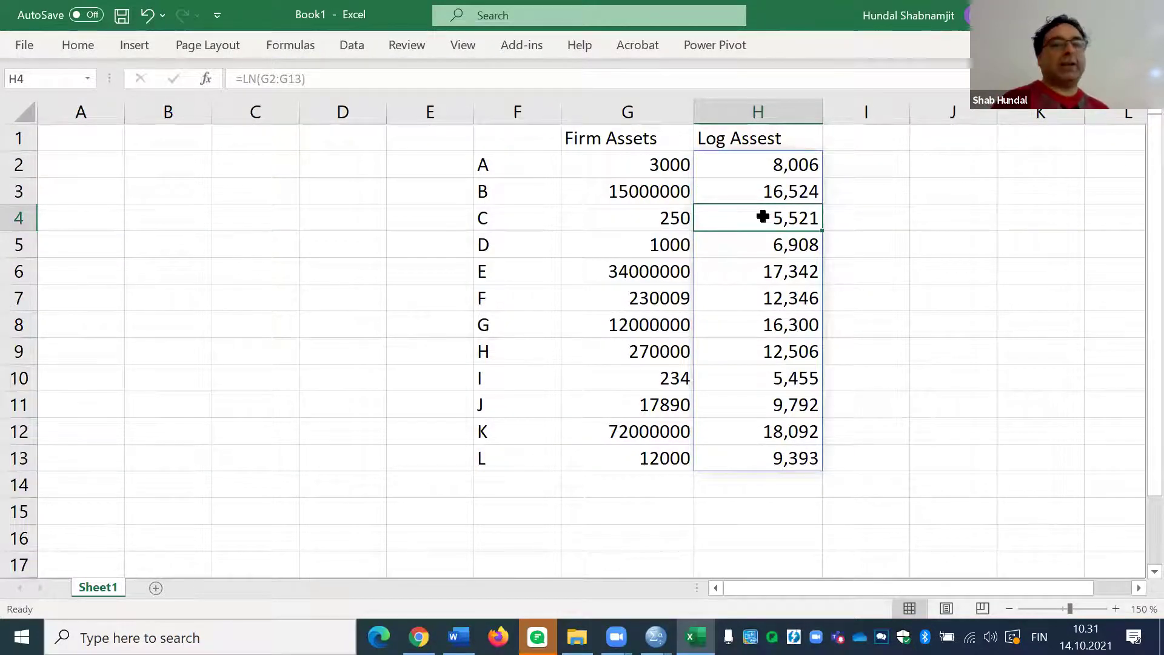
# - Review the Firm Assets column and contrast the gap between firms K and C in logs with the gap in raw assets
pyautogui.click(613, 97)
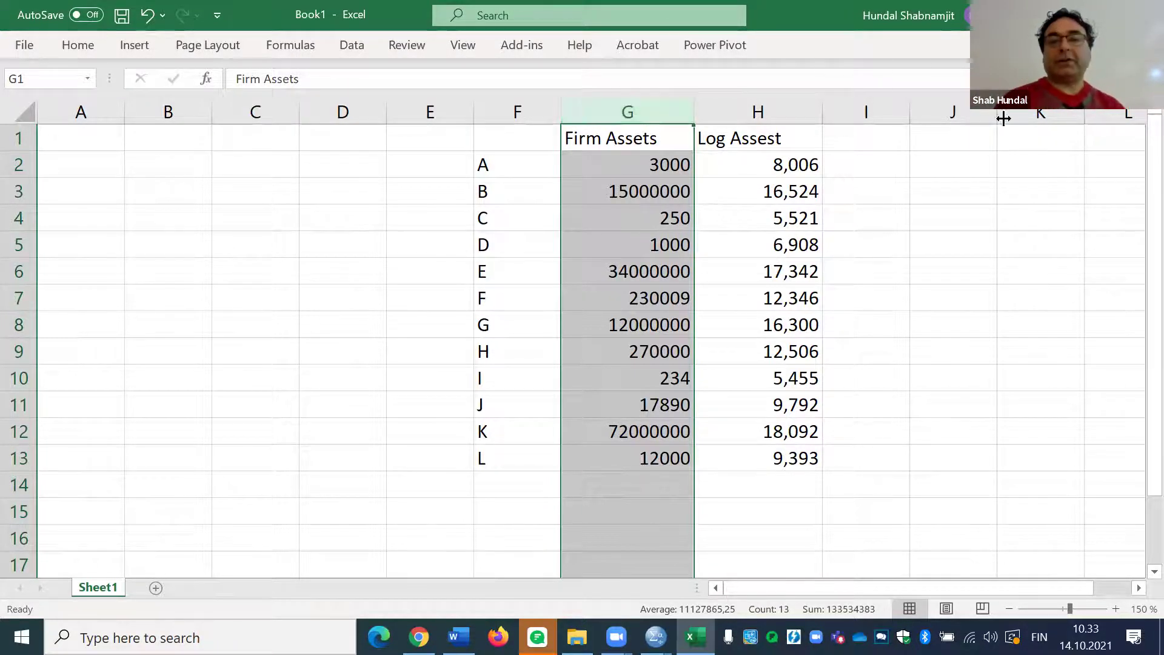
pyautogui.click(944, 194)
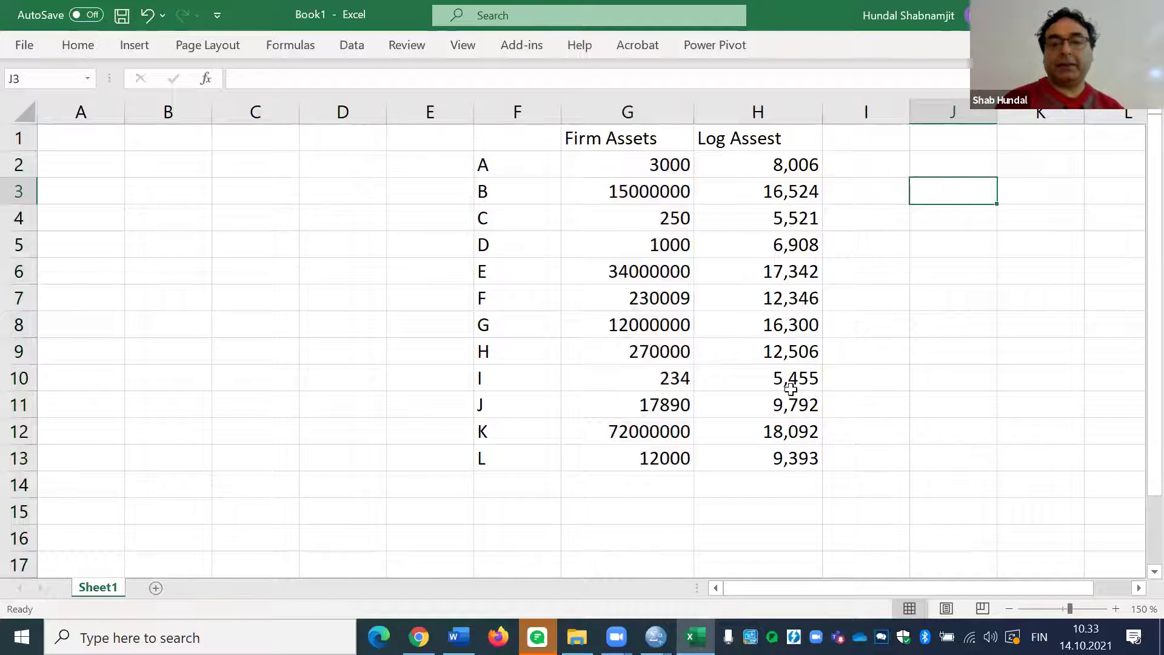
pyautogui.click(791, 434)
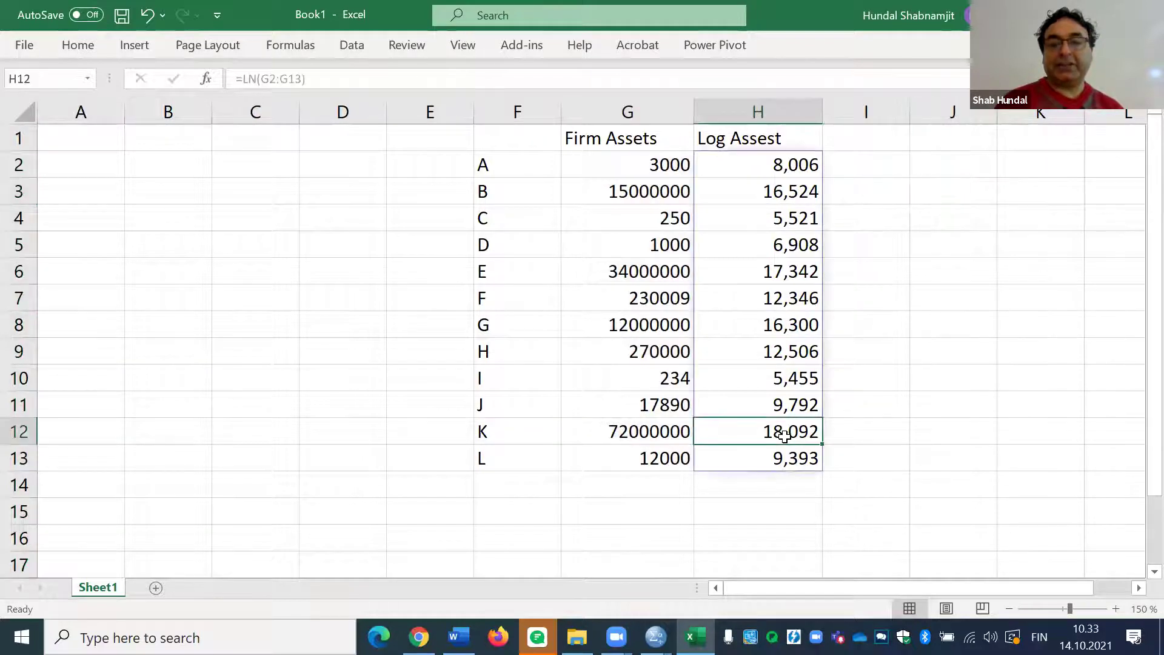
pyautogui.click(793, 213)
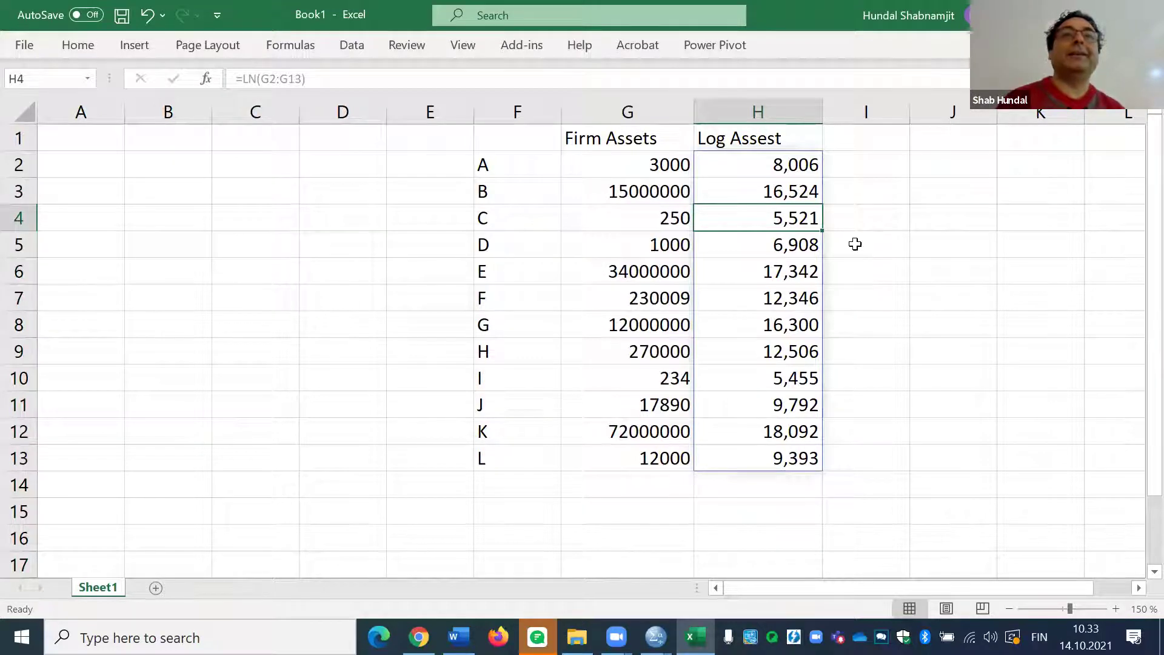
pyautogui.click(602, 434)
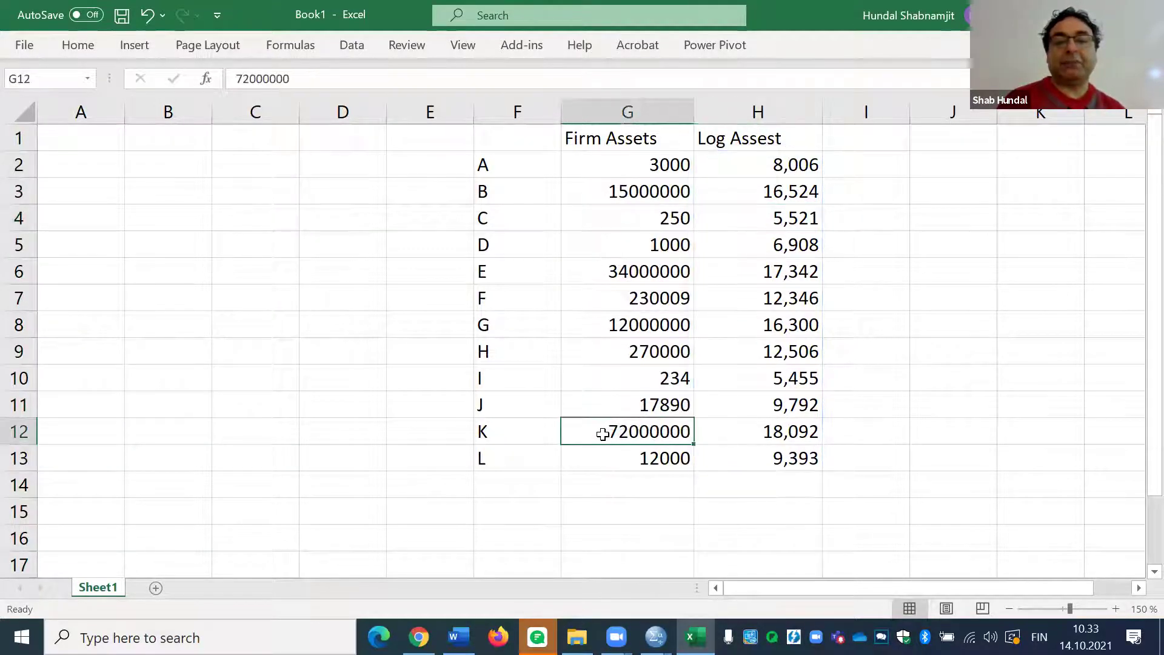
pyautogui.click(617, 217)
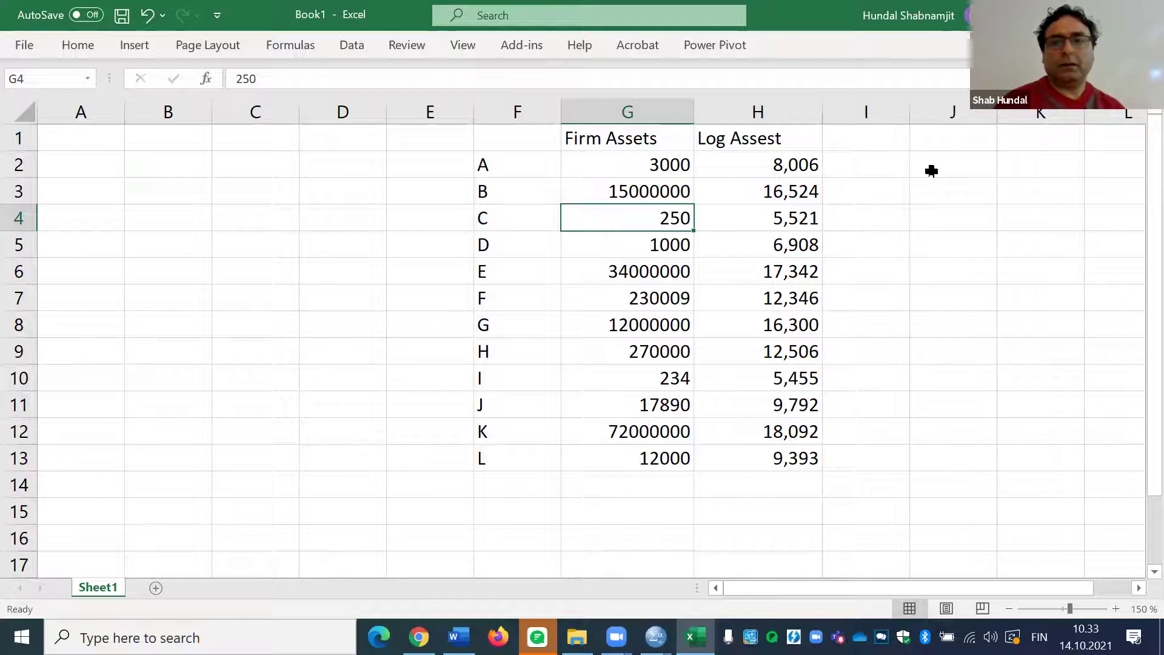
pyautogui.click(872, 134)
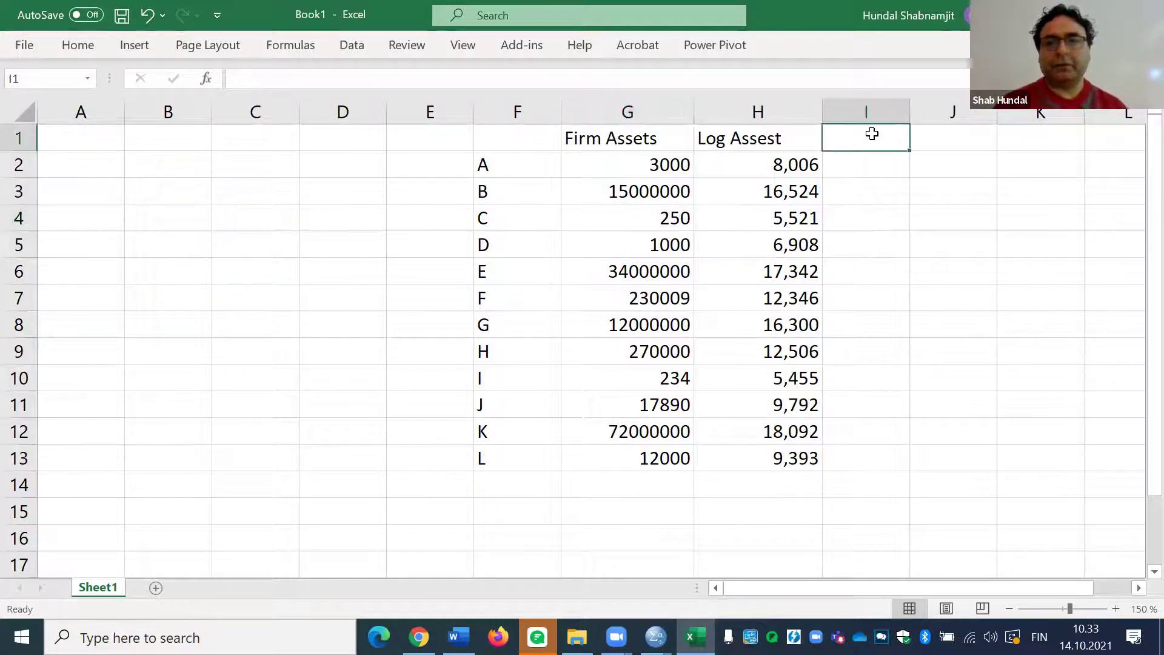
pyautogui.click(866, 160)
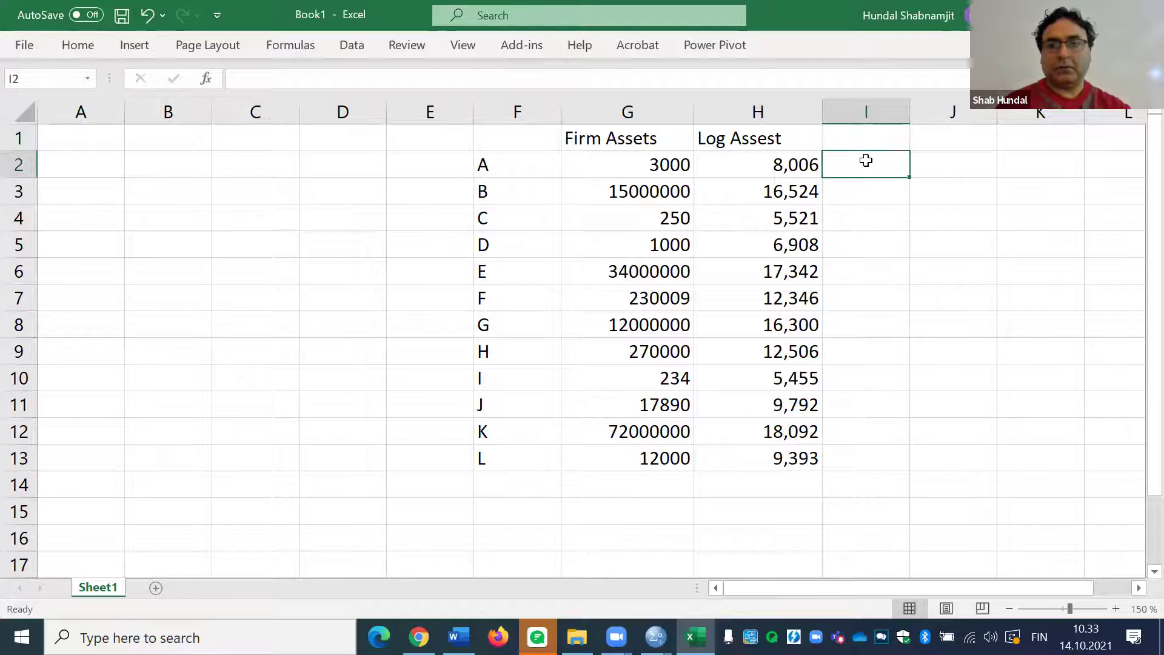
pyautogui.write('=')
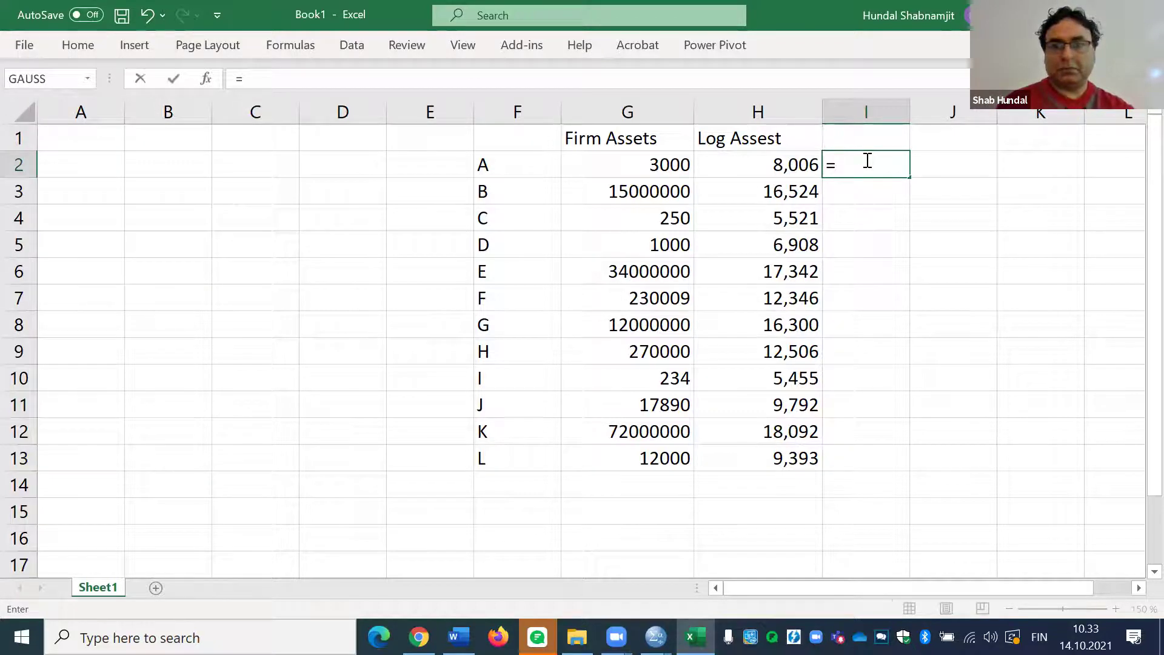
pyautogui.write('a')
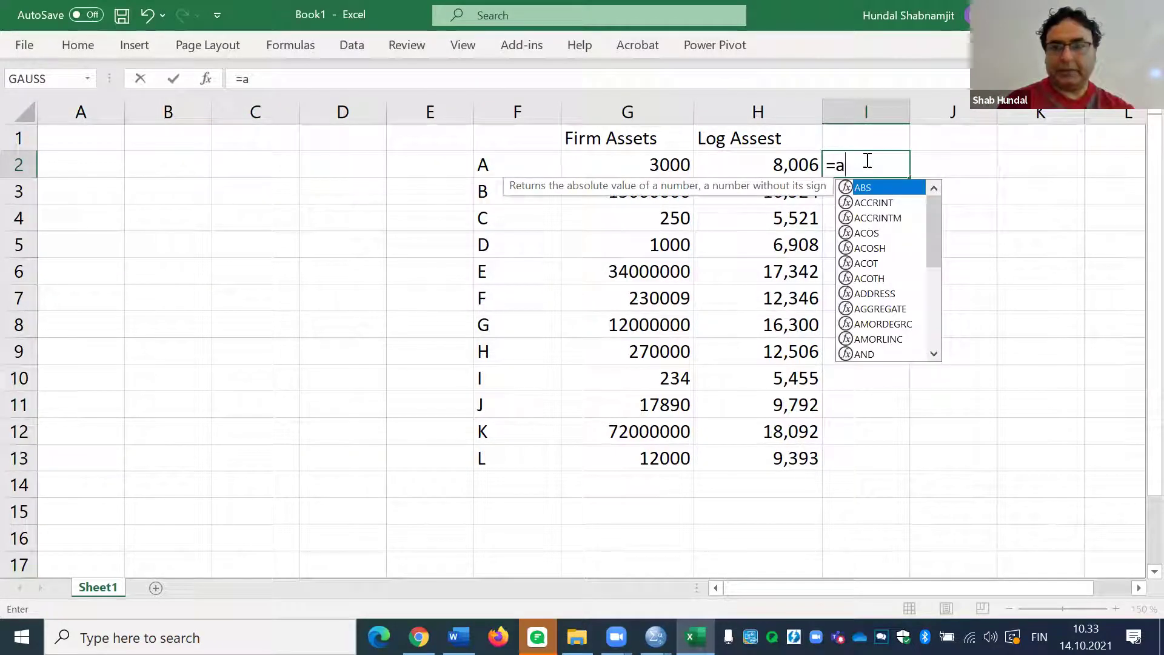
pyautogui.press('BackSpace')
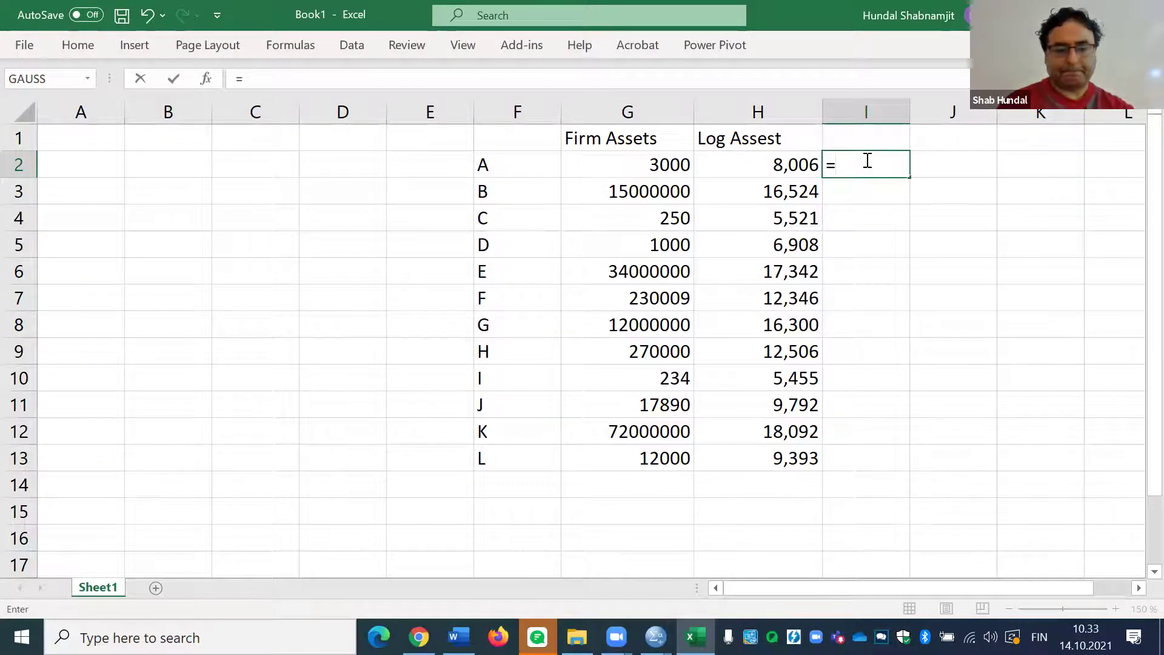
pyautogui.write('a')
pyautogui.press('BackSpace')
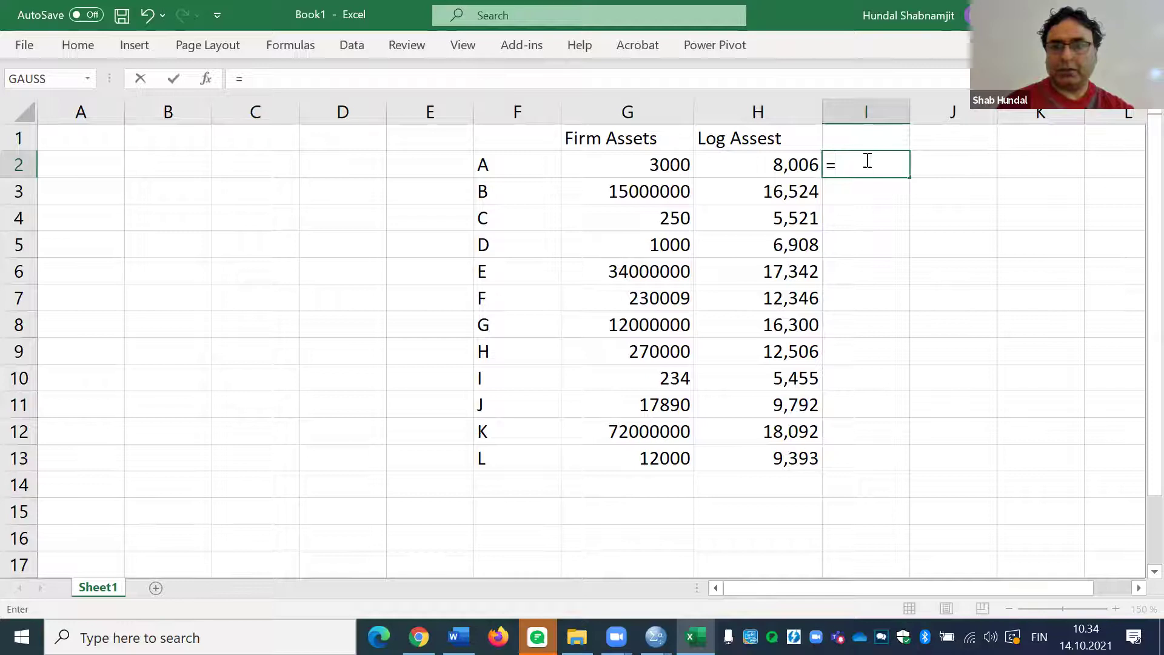
pyautogui.press('Escape')
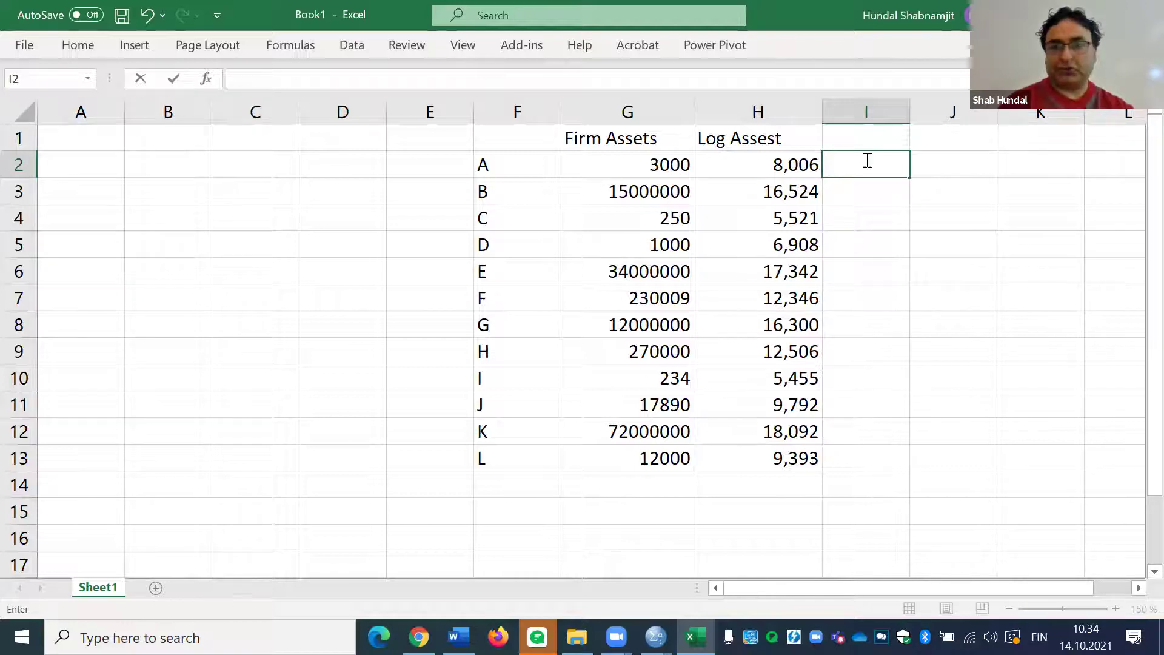
pyautogui.click(958, 290)
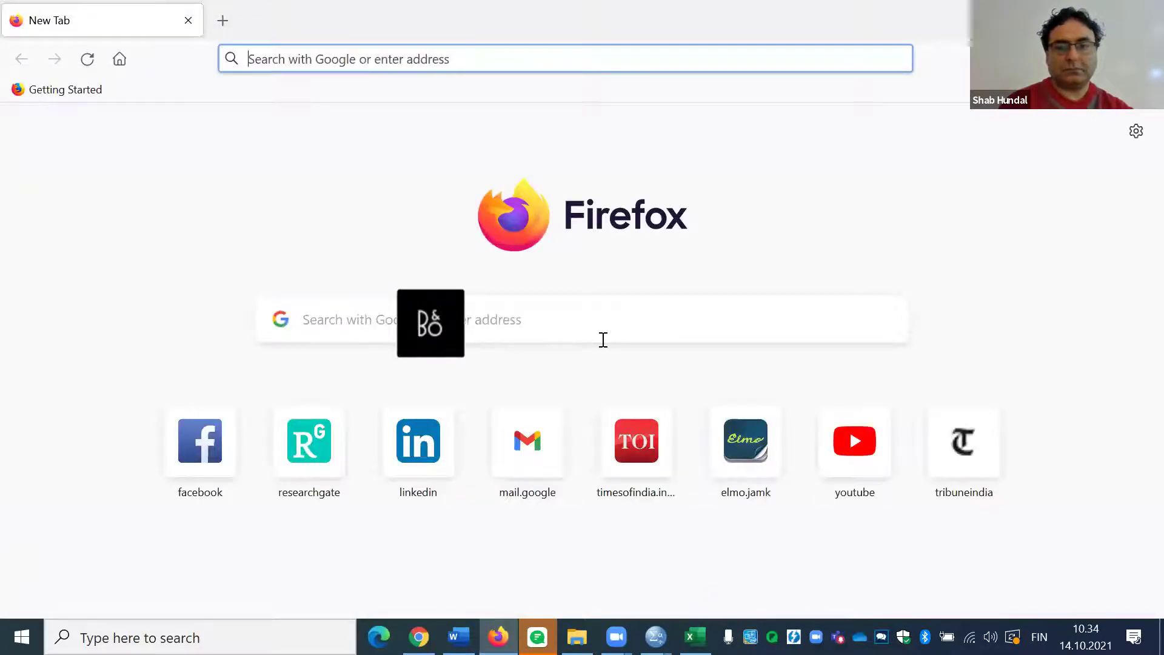
# - Search Google in Firefox for "change natural log values to original in excel" and look through the results
pyautogui.click(620, 307)
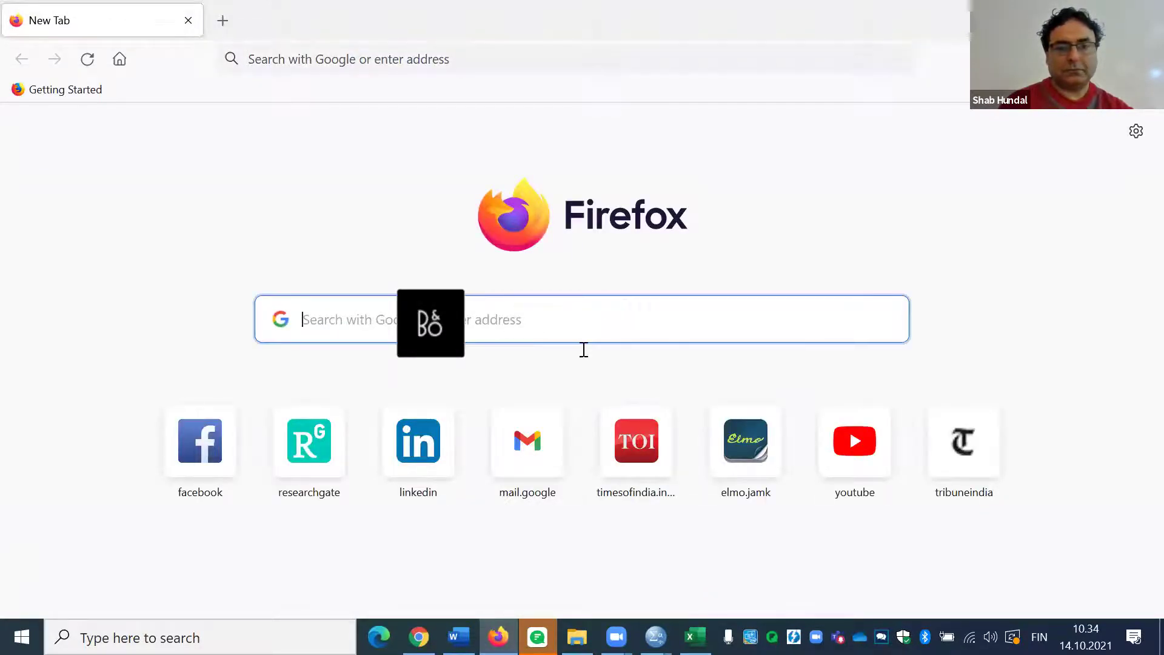
pyautogui.write('chan')
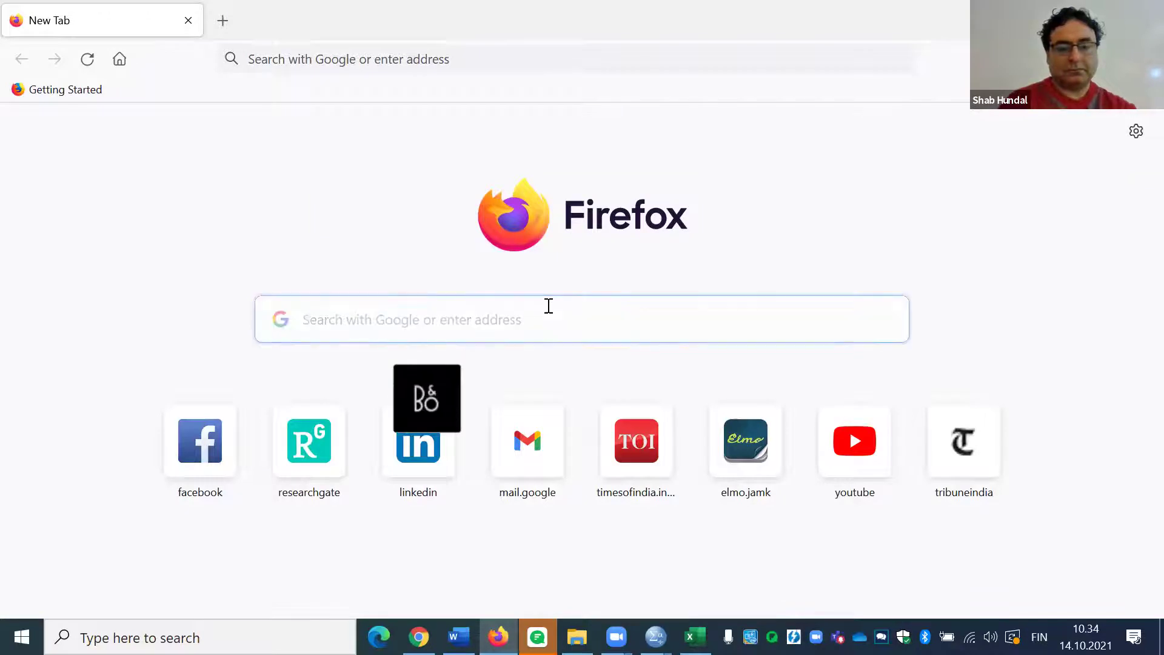
pyautogui.write('ge')
pyautogui.press('BackSpace')
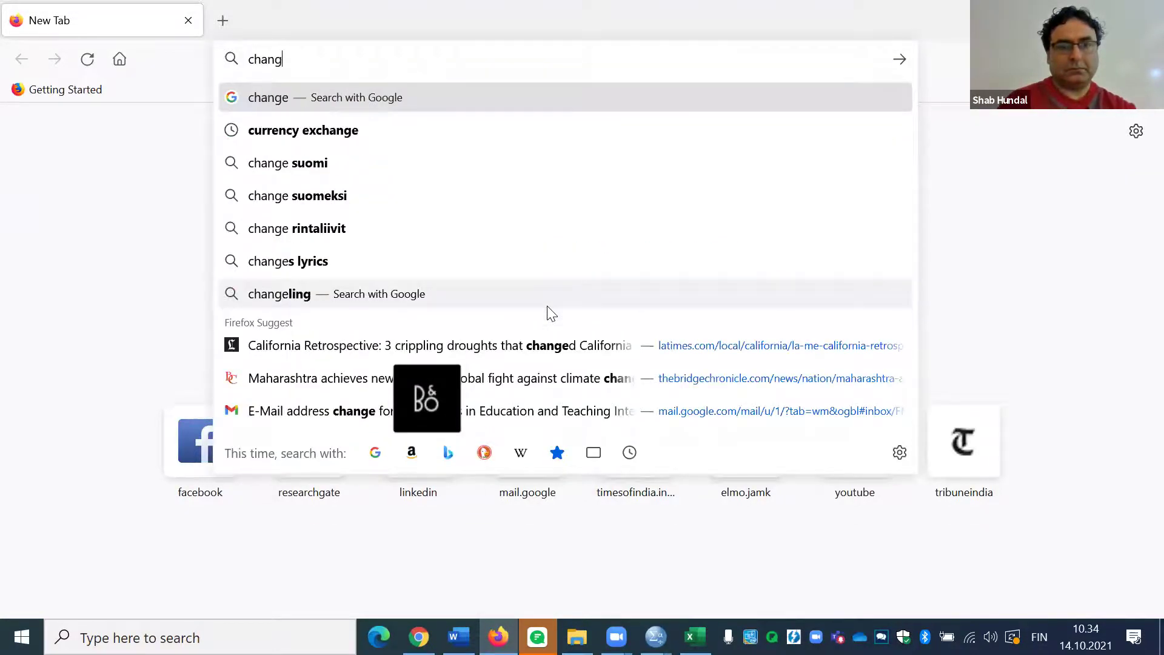
pyautogui.write('e ')
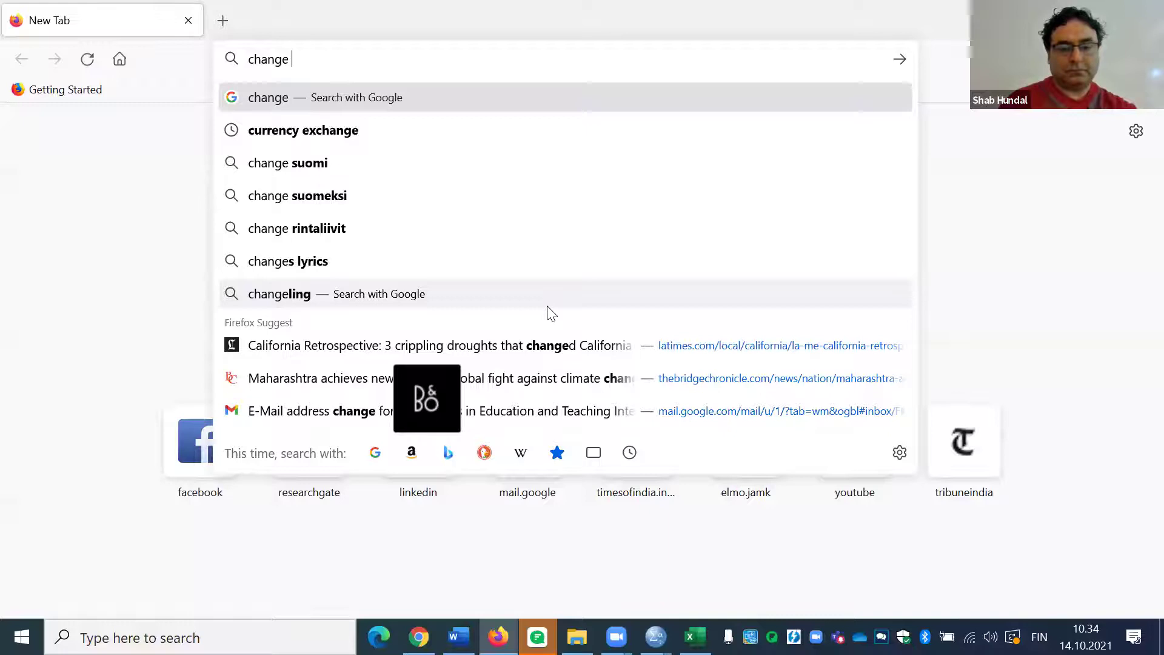
pyautogui.write('natura')
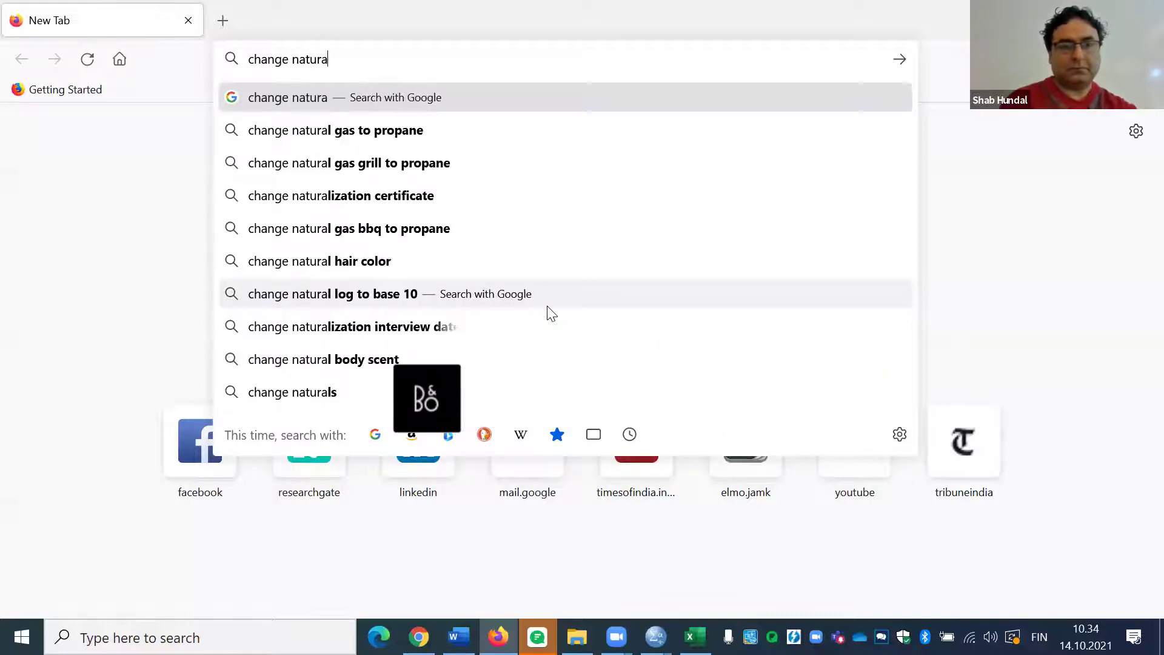
pyautogui.write('l l')
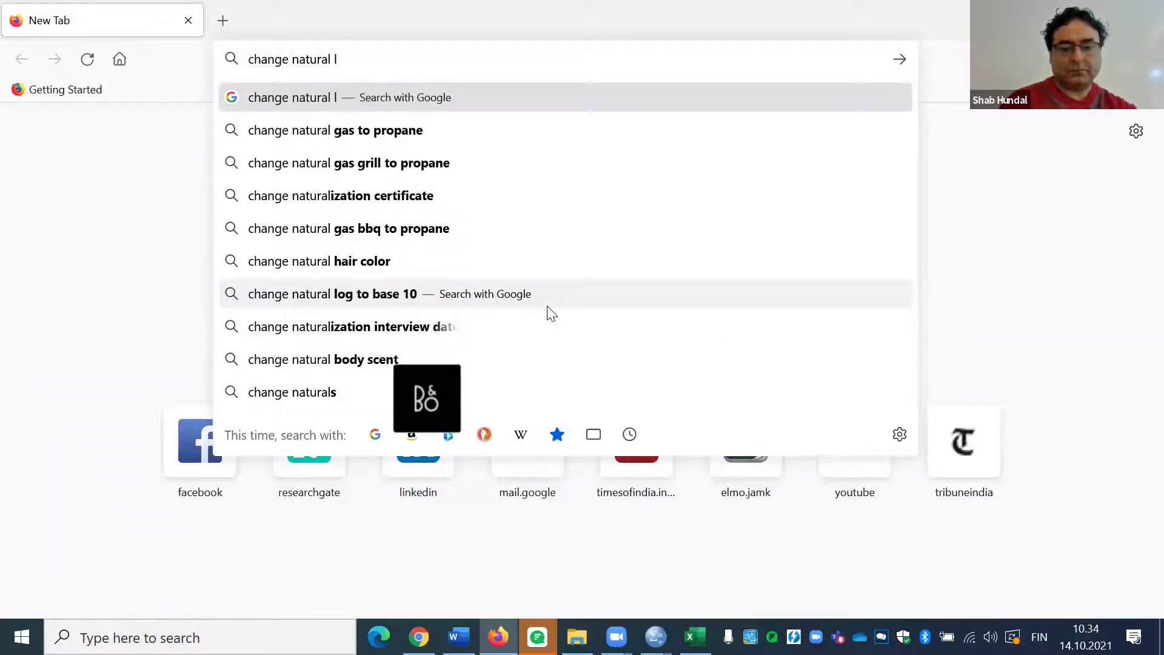
pyautogui.write('og')
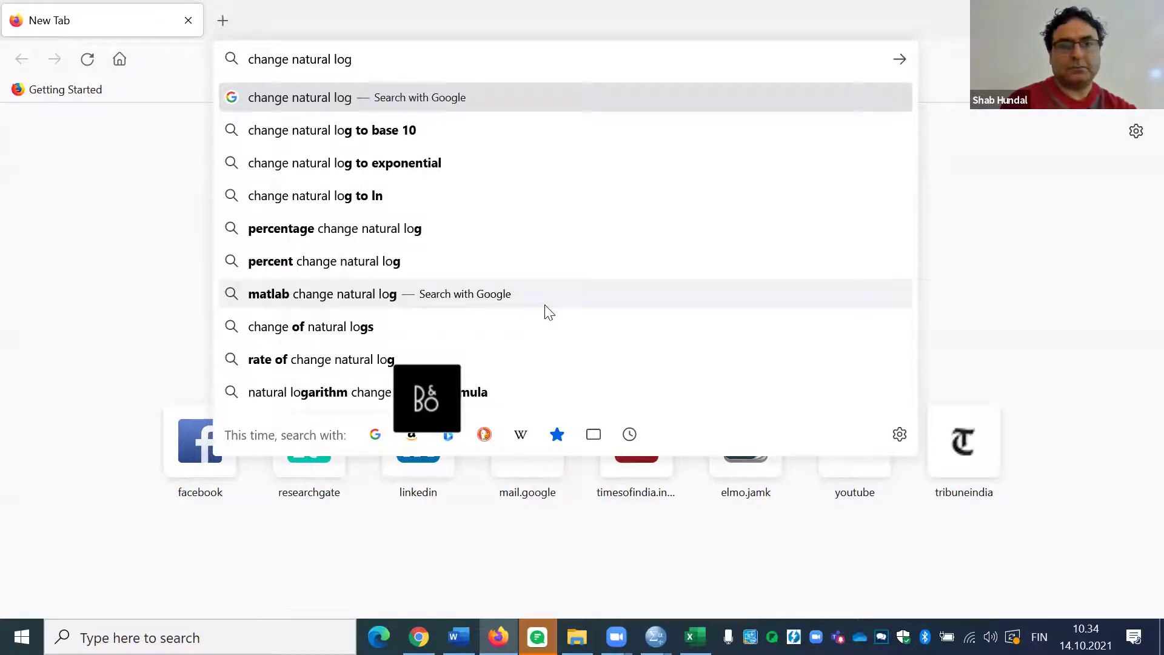
pyautogui.write(' val')
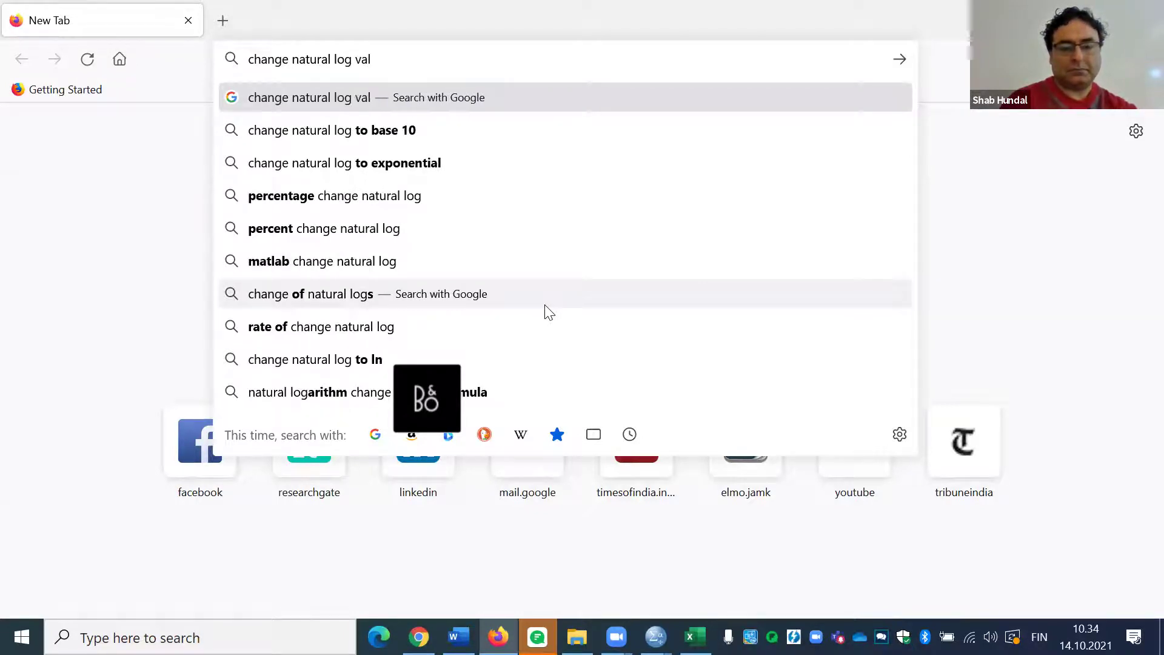
pyautogui.write('ues t')
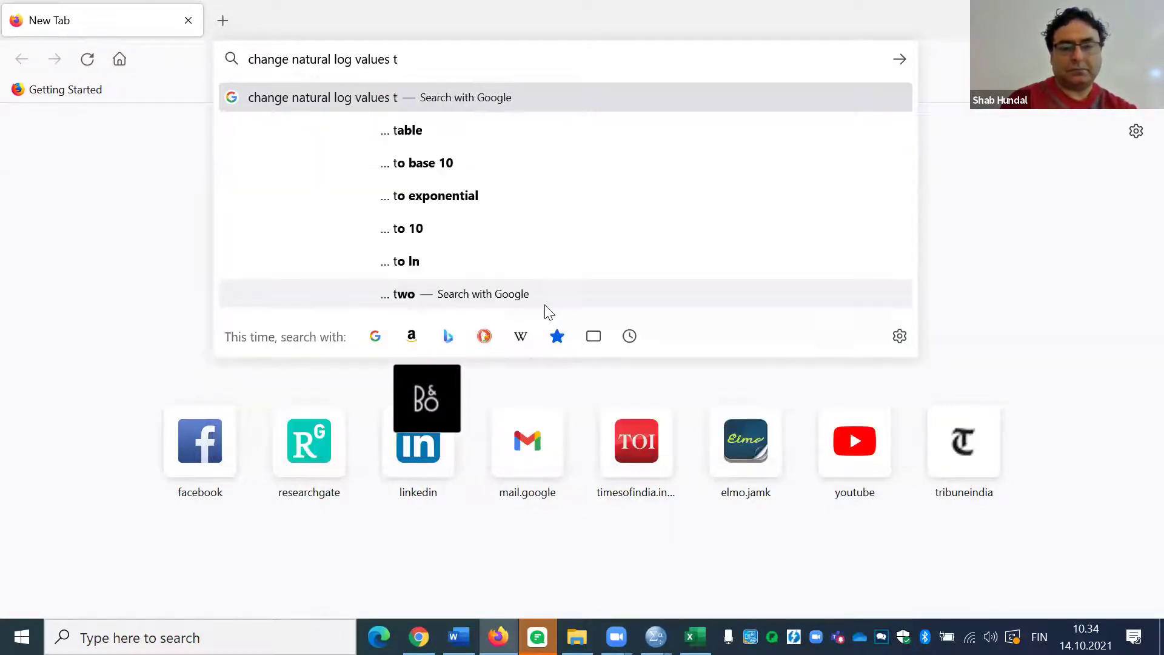
pyautogui.write('o original in excel')
pyautogui.press('Return')
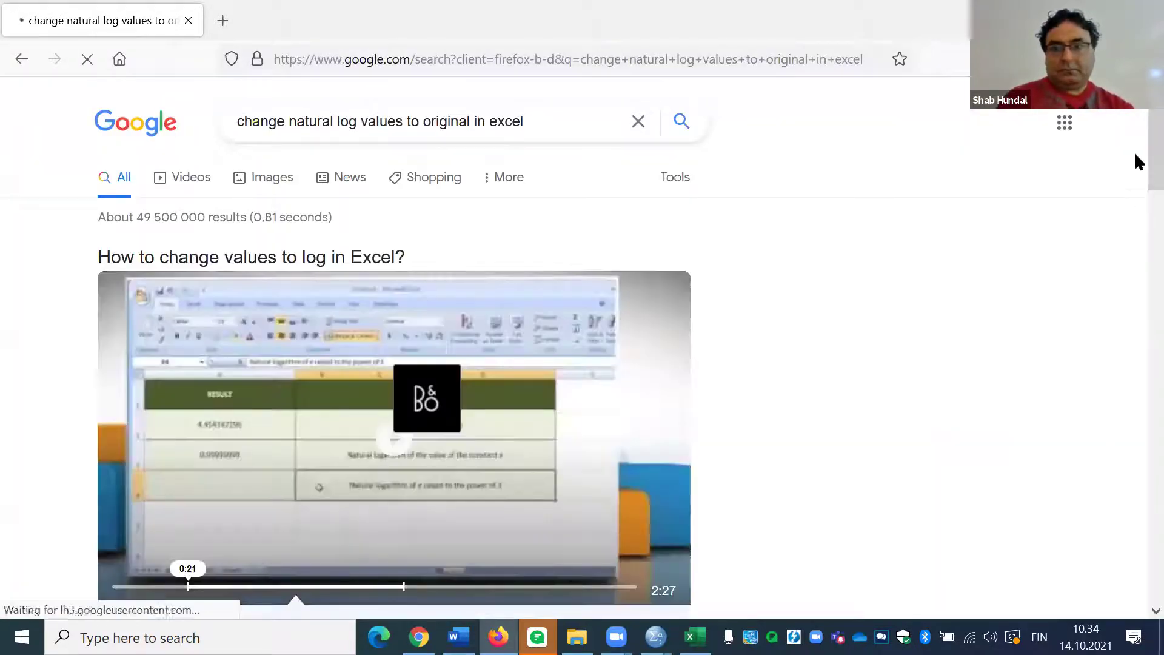
pyautogui.scroll(-7, 1135, 206)
pyautogui.moveTo(1134, 208); pyautogui.dragTo(1134, 288)
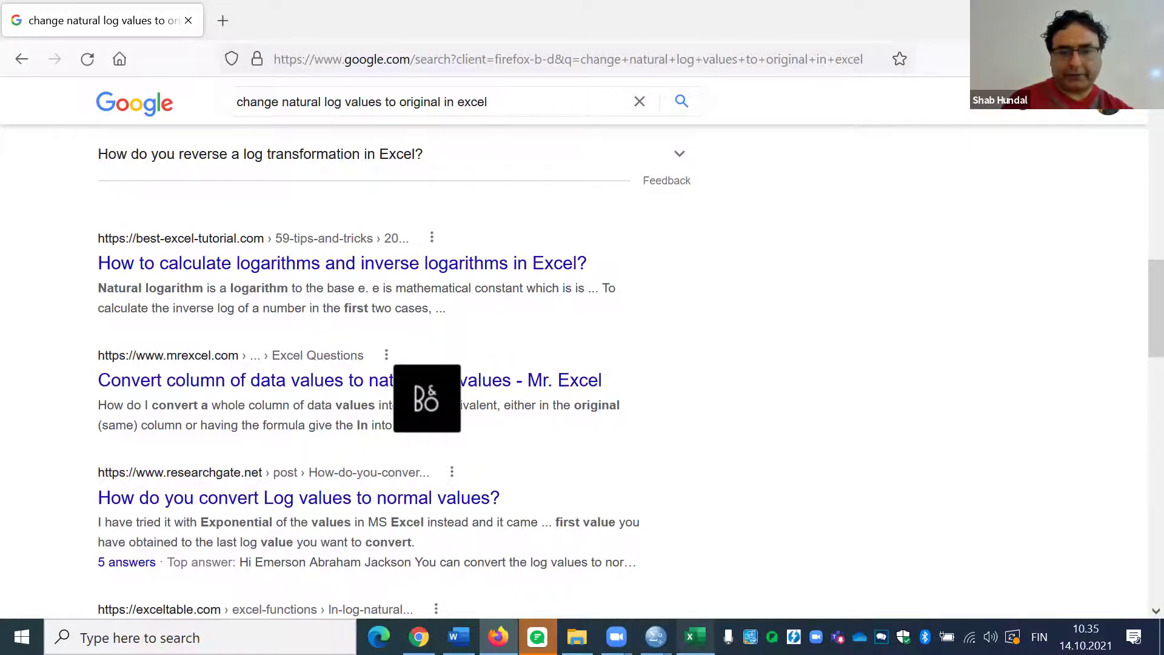
# - Switch to the Excel workbook and try to find an inverse function by starting the formula =inv in cell I2
pyautogui.click(695, 636)
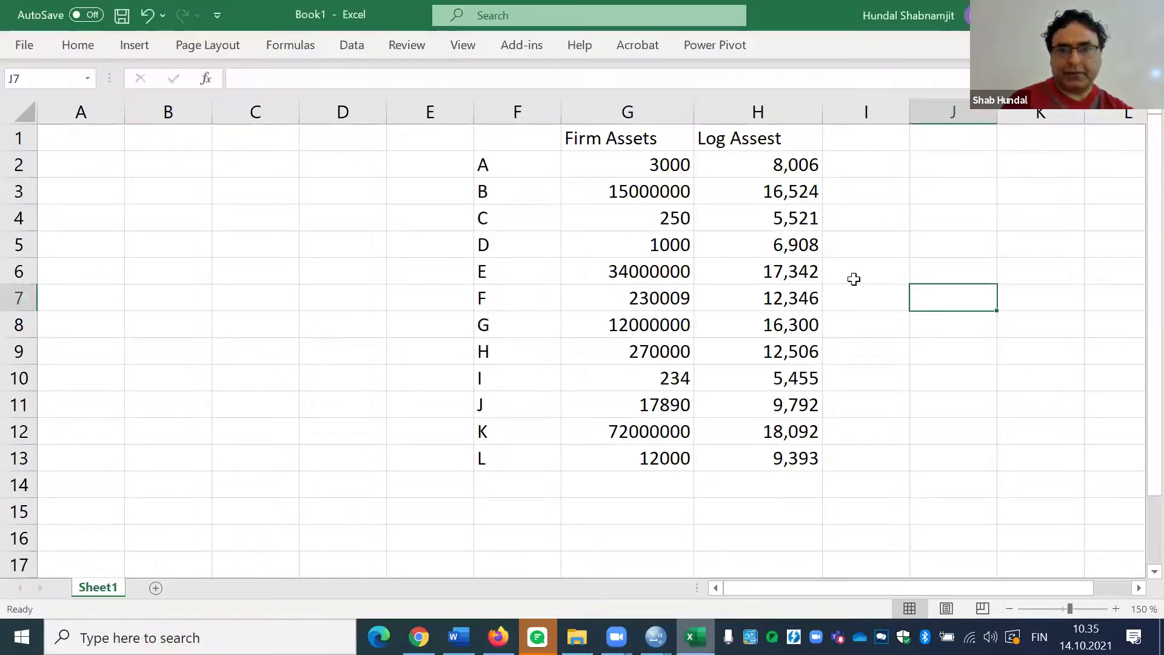
pyautogui.click(855, 167)
pyautogui.write('=in')
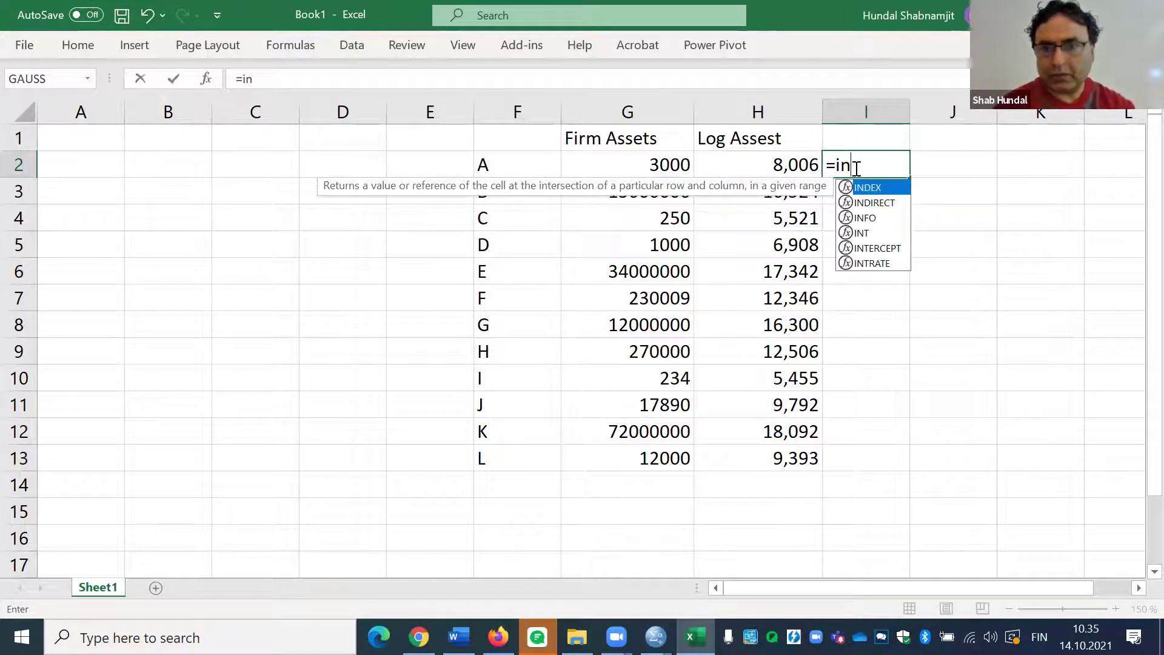
pyautogui.write('v')
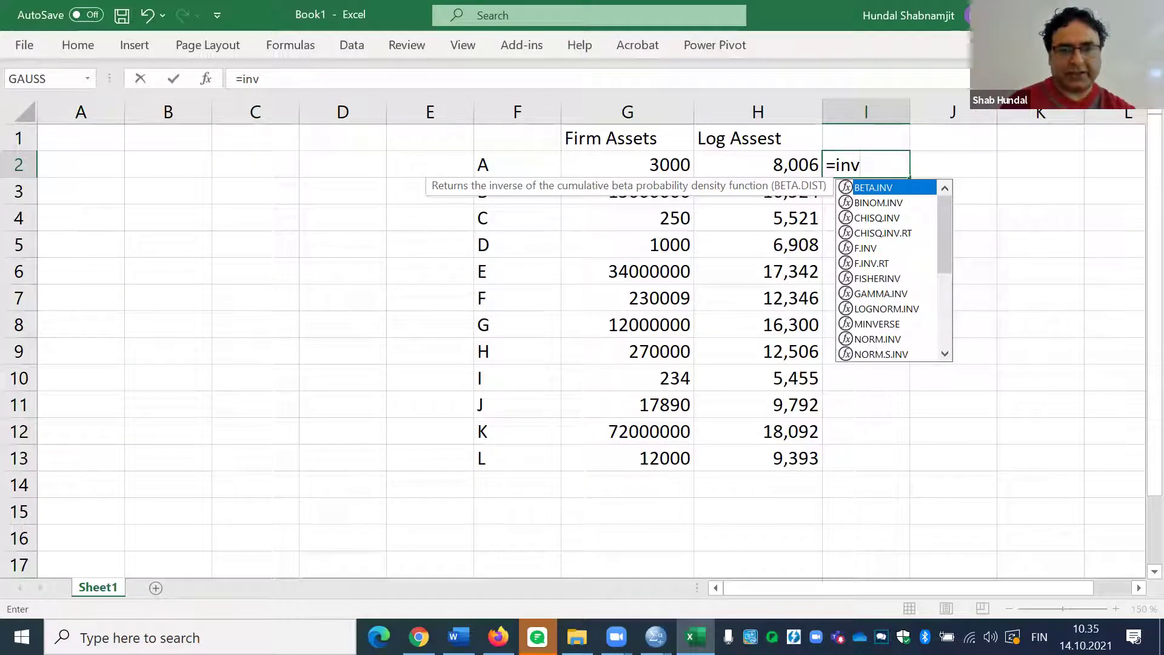
# - Return to the Google results in Firefox and open the ResearchGate thread "How do you convert Log values to normal values?"
pyautogui.hotkey('alt', 'Tab')
pyautogui.moveTo(1134, 281); pyautogui.dragTo(1135, 358)
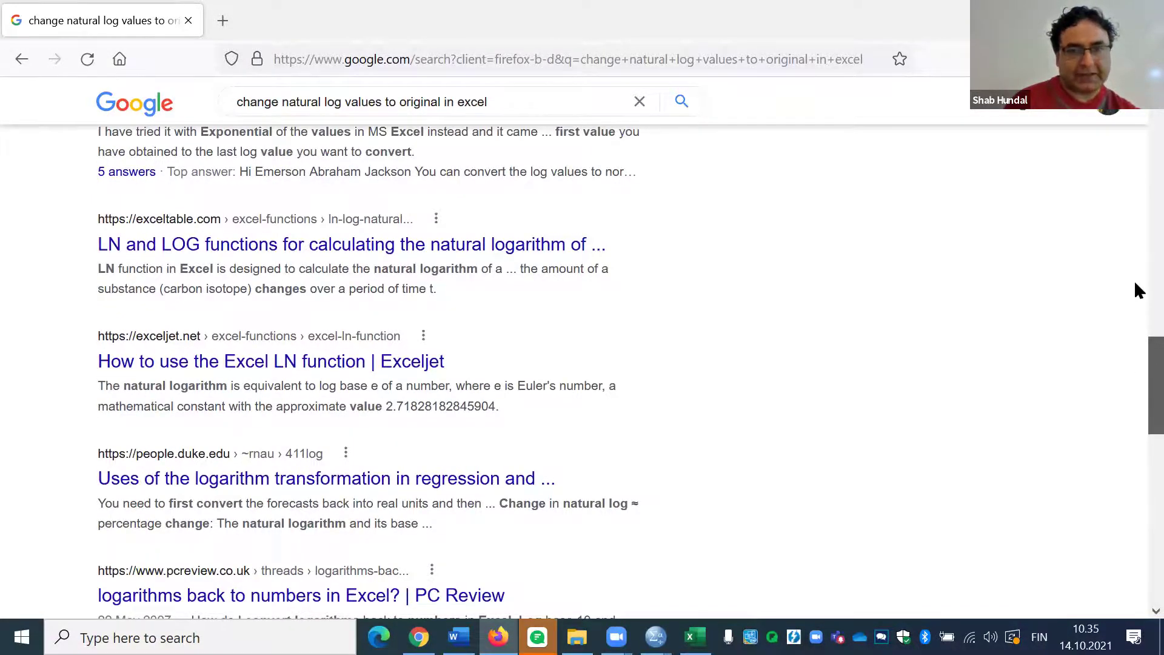
pyautogui.scroll(5, 1135, 291)
pyautogui.scroll(-1, 1136, 299)
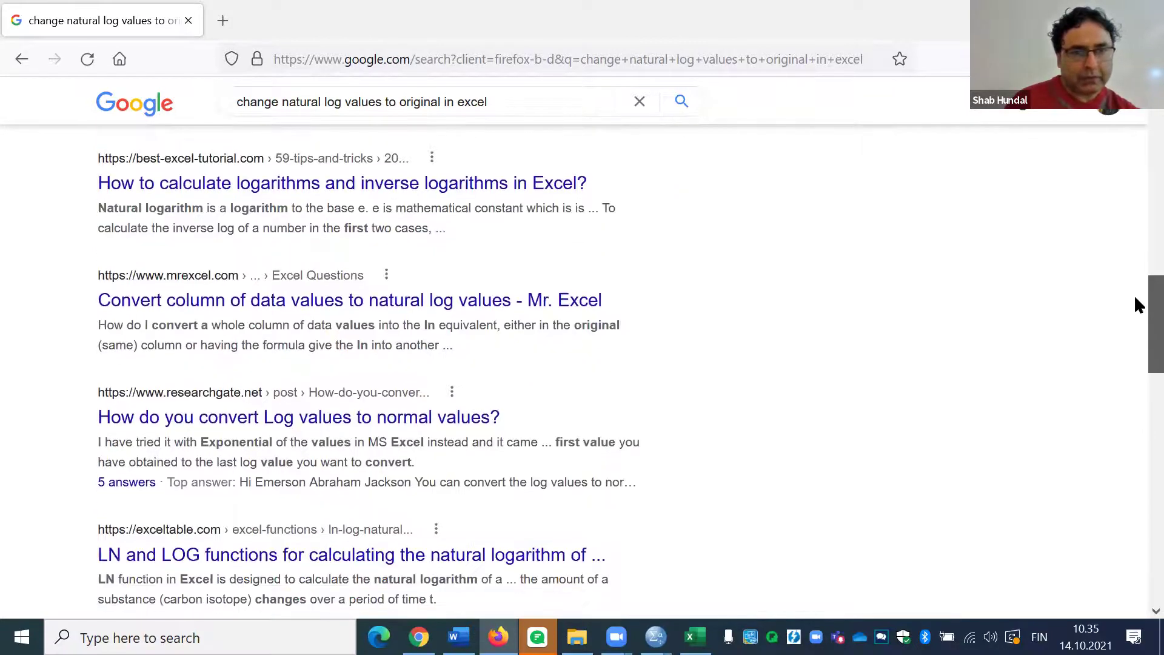
pyautogui.scroll(-2, 1135, 300)
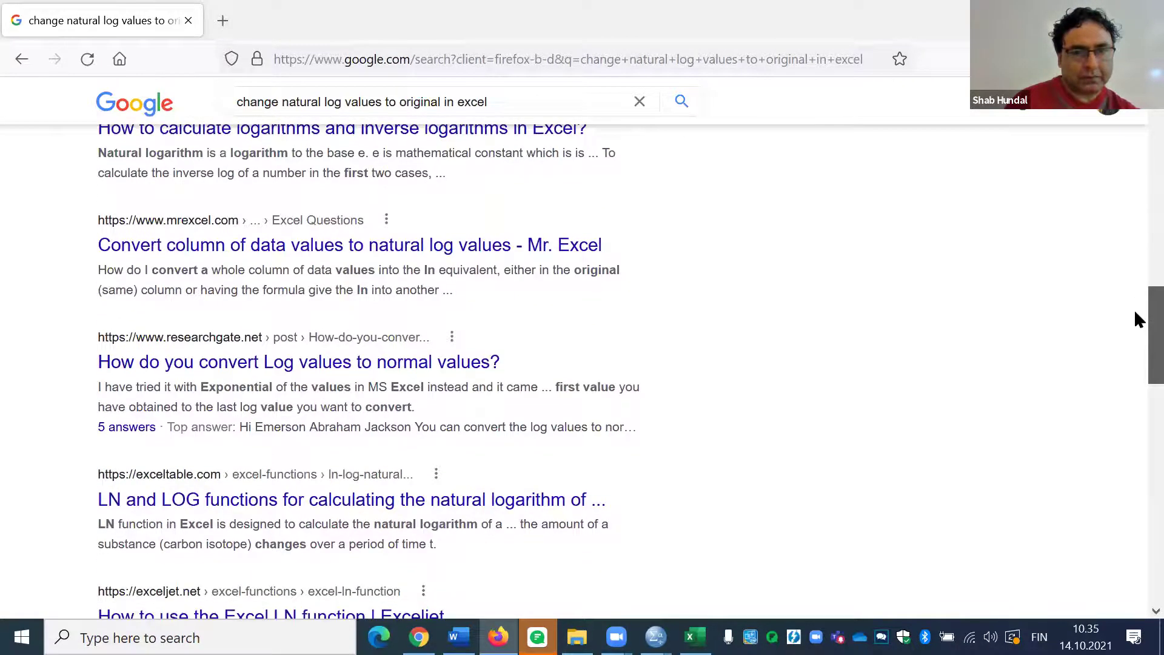
pyautogui.scroll(-1, 1135, 318)
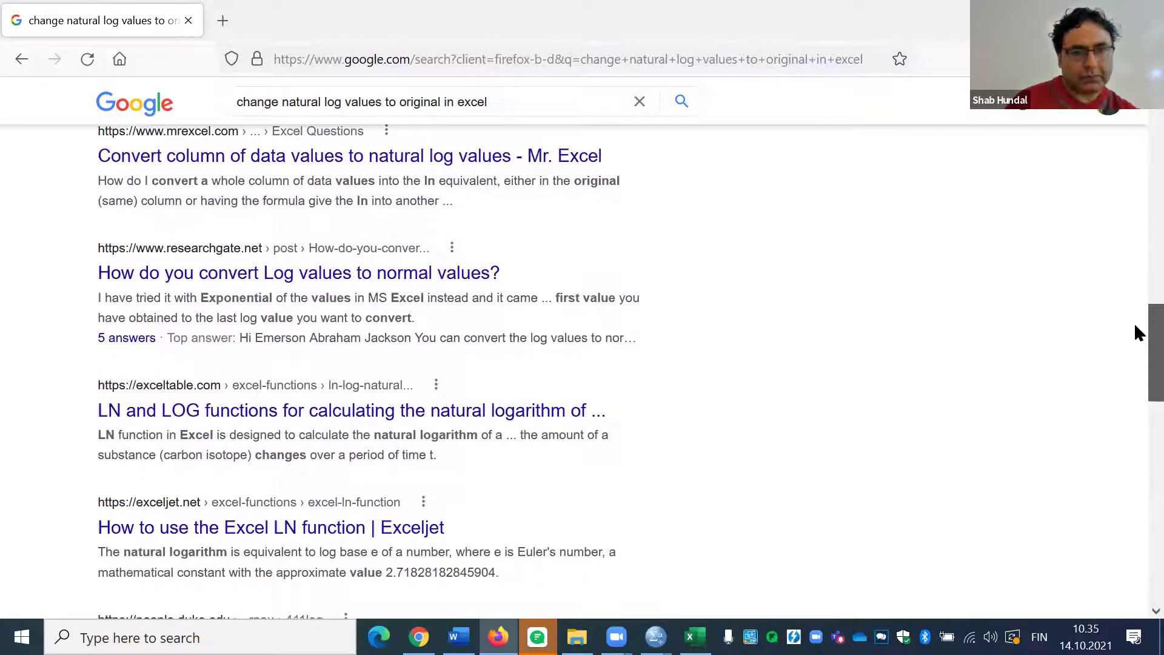
pyautogui.click(486, 276)
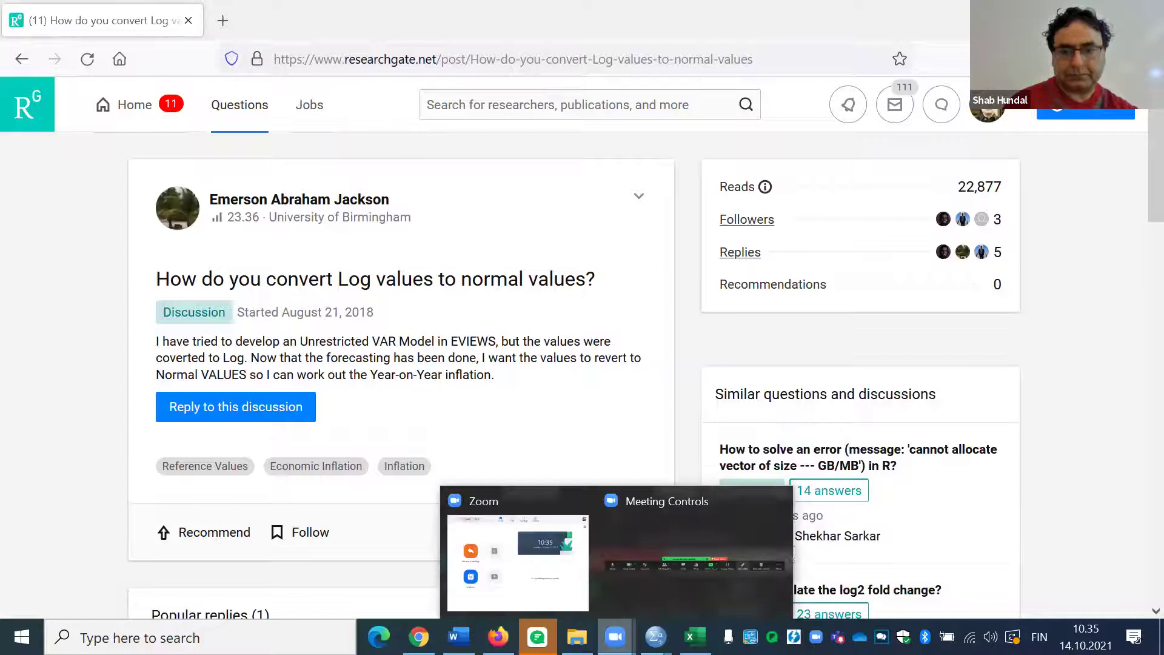
# - In the Excel workbook, compare firm A's raw assets in G2 with the LN formula in H2 and the EXP formula in I2
pyautogui.moveTo(655, 637)
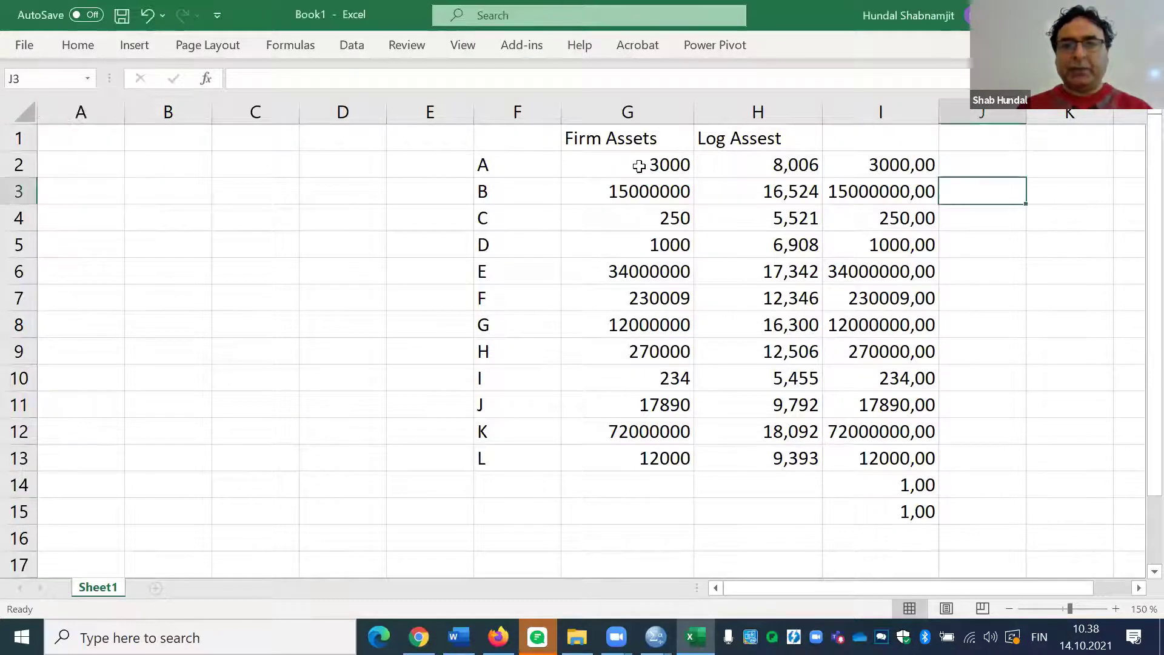
pyautogui.click(621, 158)
pyautogui.click(754, 158)
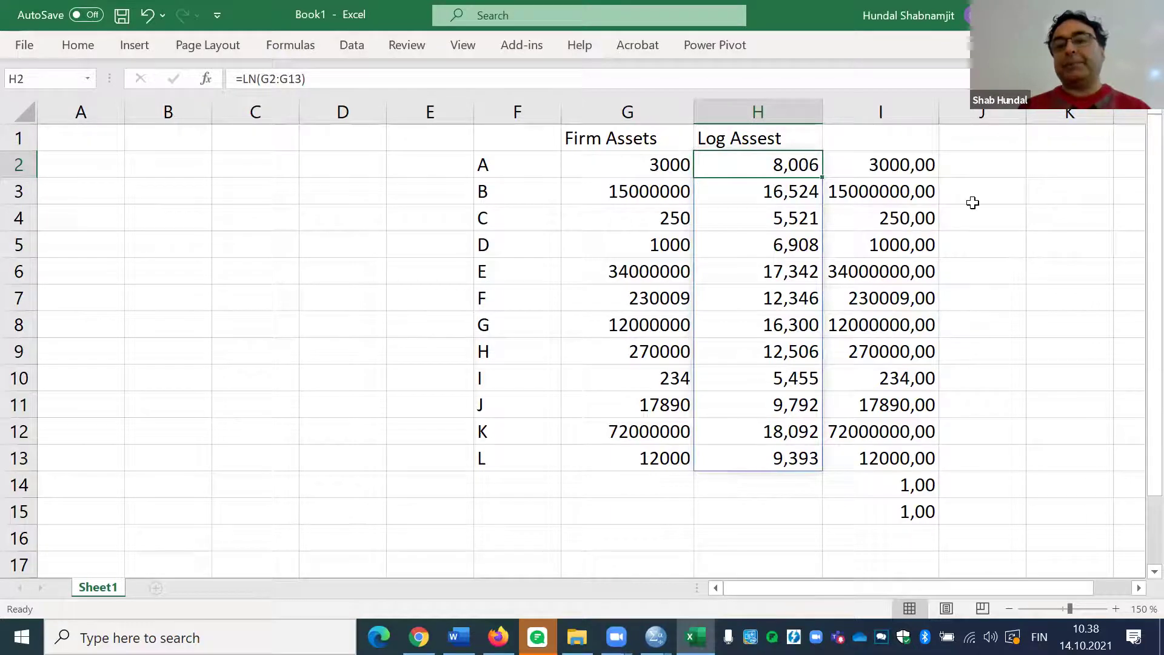
pyautogui.click(906, 168)
pyautogui.doubleClick(906, 168)
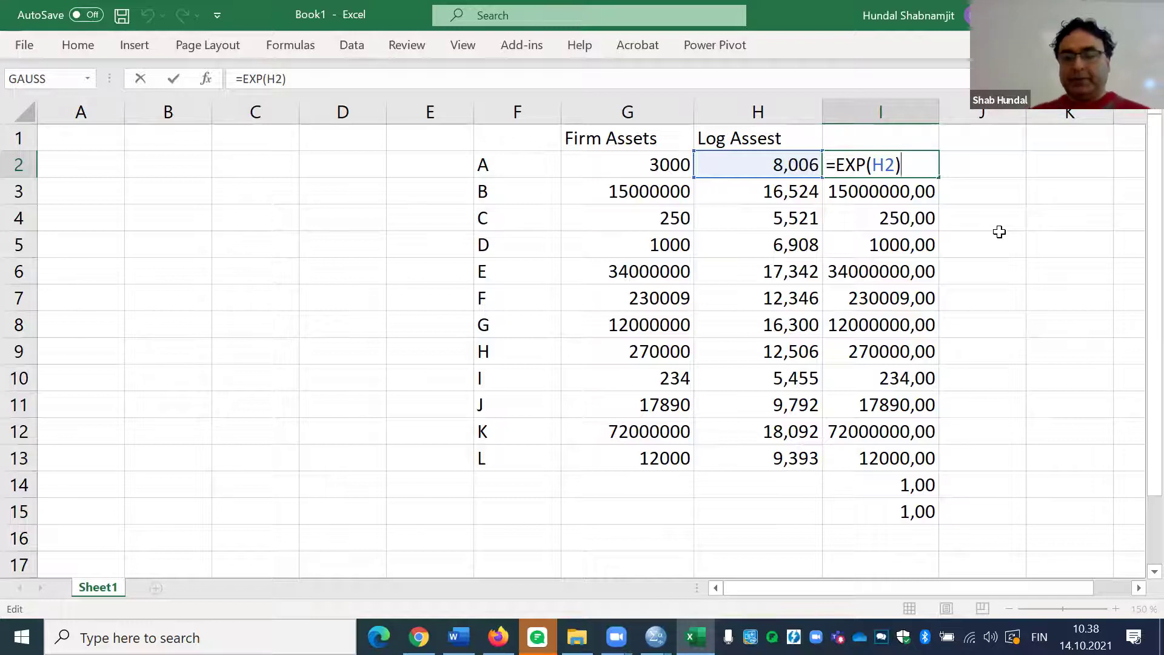
pyautogui.press('Return')
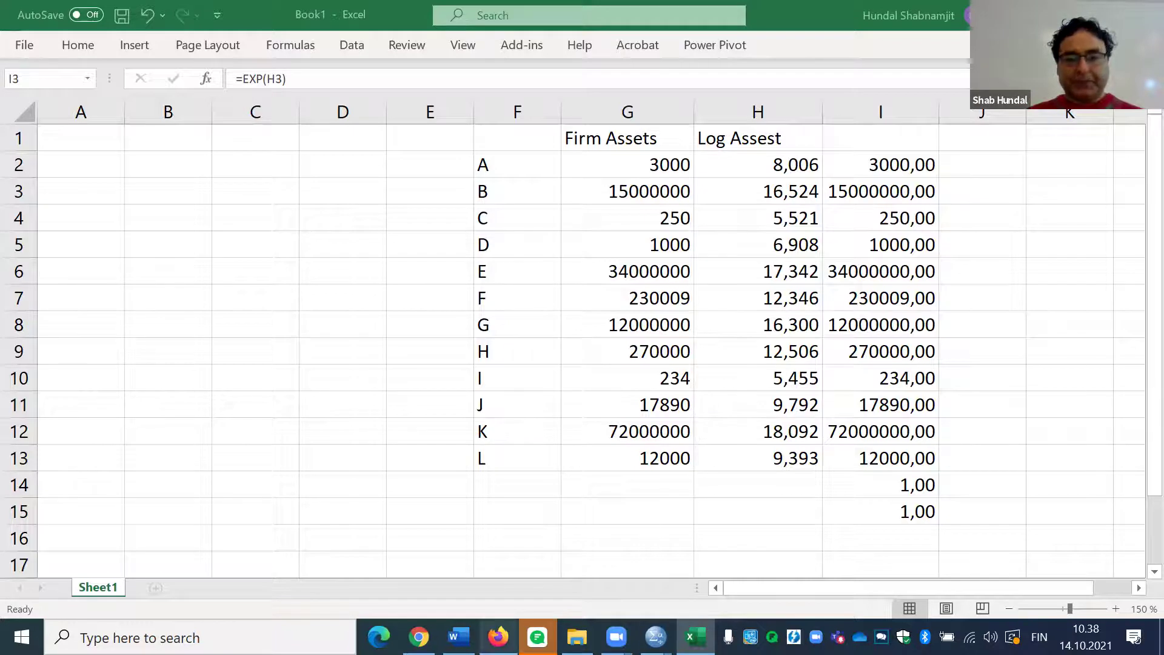
# - Switch to the SPSS Data Editor and close the Linear Regression dialog without running it
pyautogui.moveTo(654, 636)
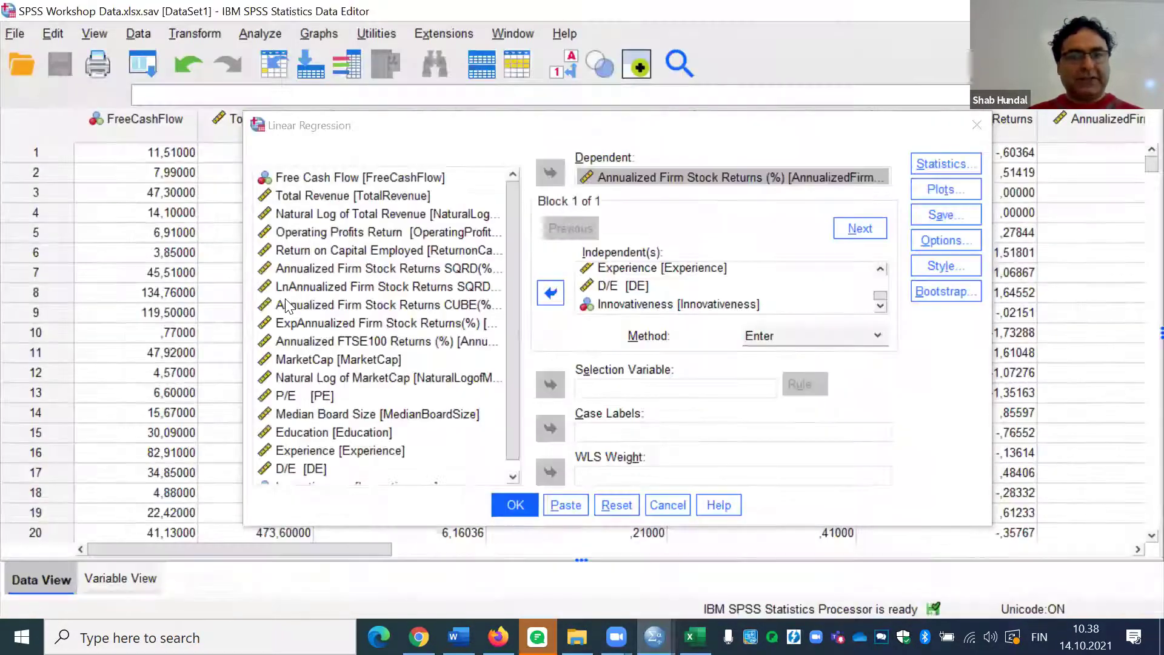
pyautogui.click(778, 565)
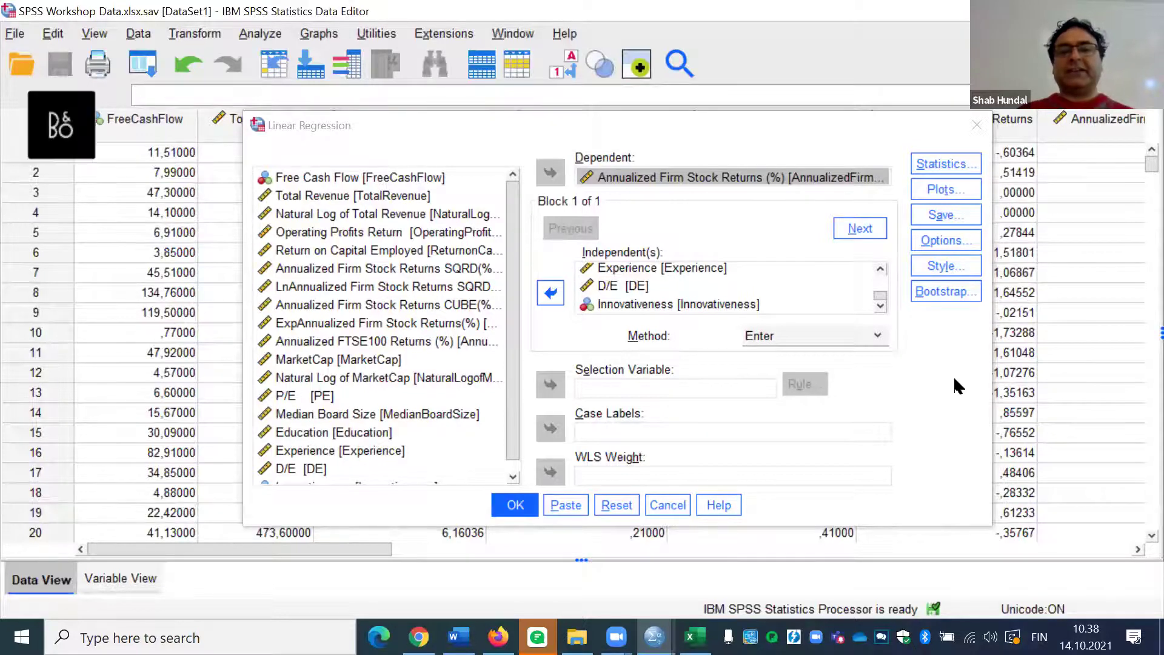
pyautogui.moveTo(870, 130); pyautogui.dragTo(869, 106)
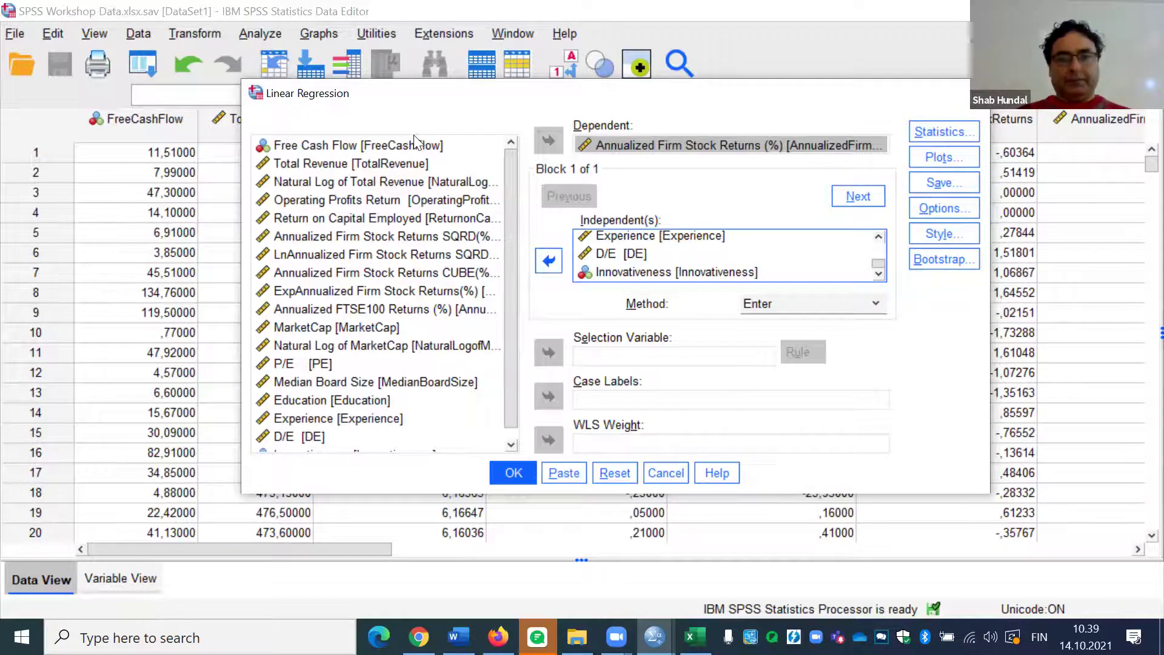
pyautogui.click(970, 92)
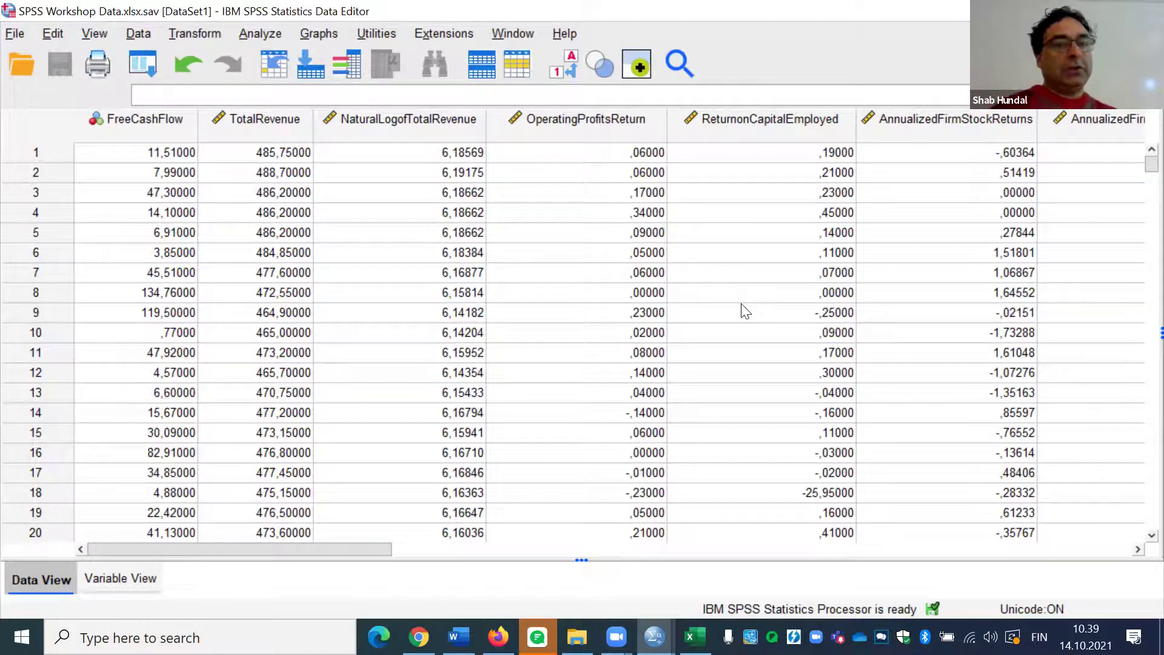
# - Start computing a new variable with LogFreecashFlow as the target variable
pyautogui.click(199, 32)
pyautogui.click(230, 59)
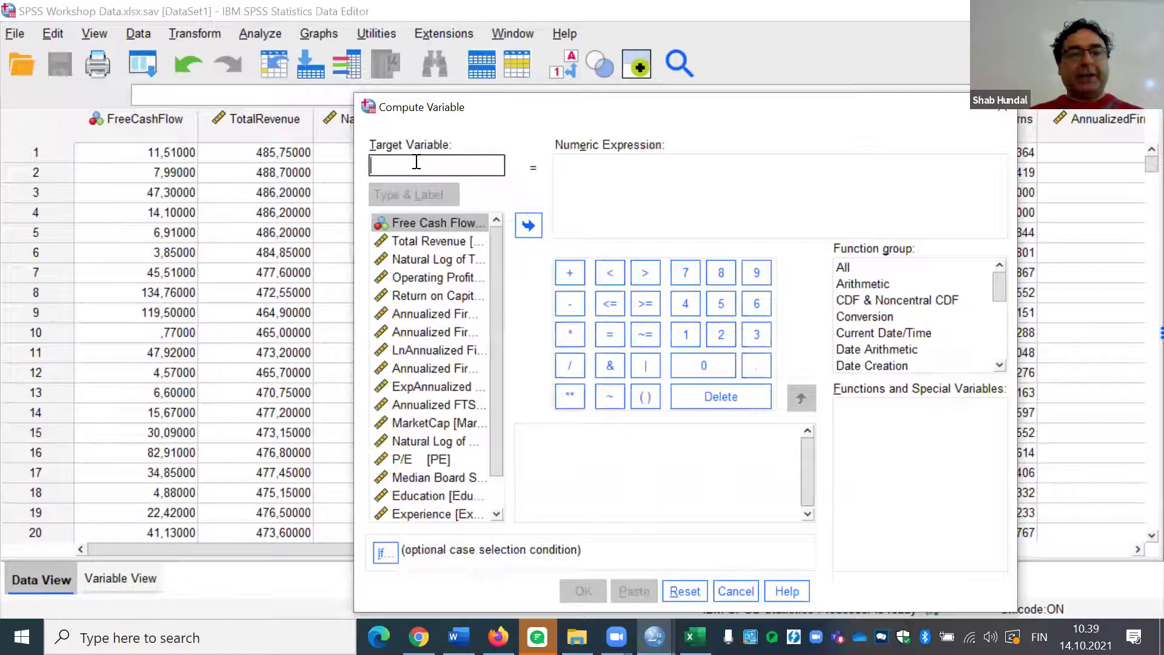
pyautogui.write('L')
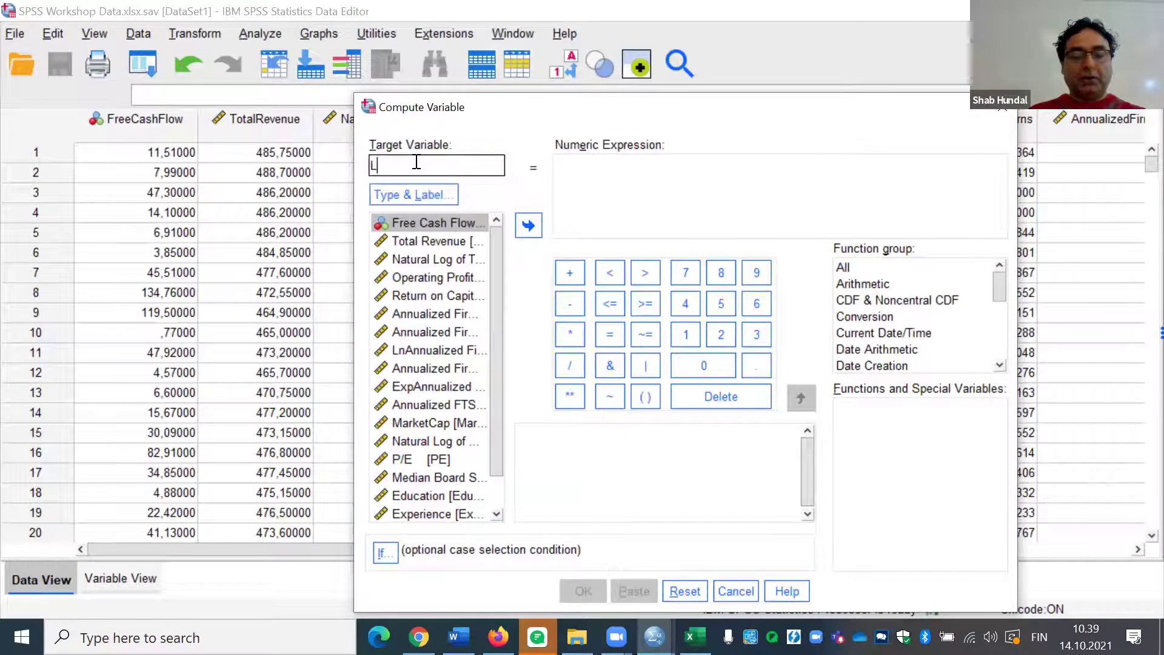
pyautogui.write('ogFreeCashFlow')
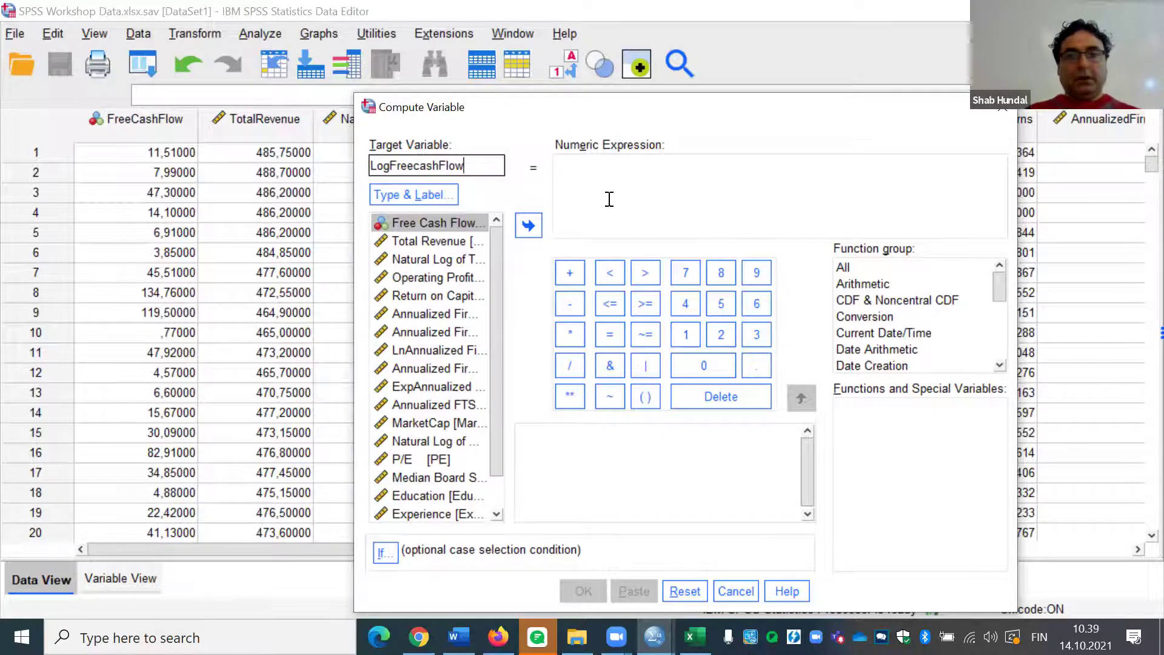
# - Enter the numeric expression ln(FreeCashFlow without a closing parenthesis and try to compute the variable
pyautogui.click(609, 183)
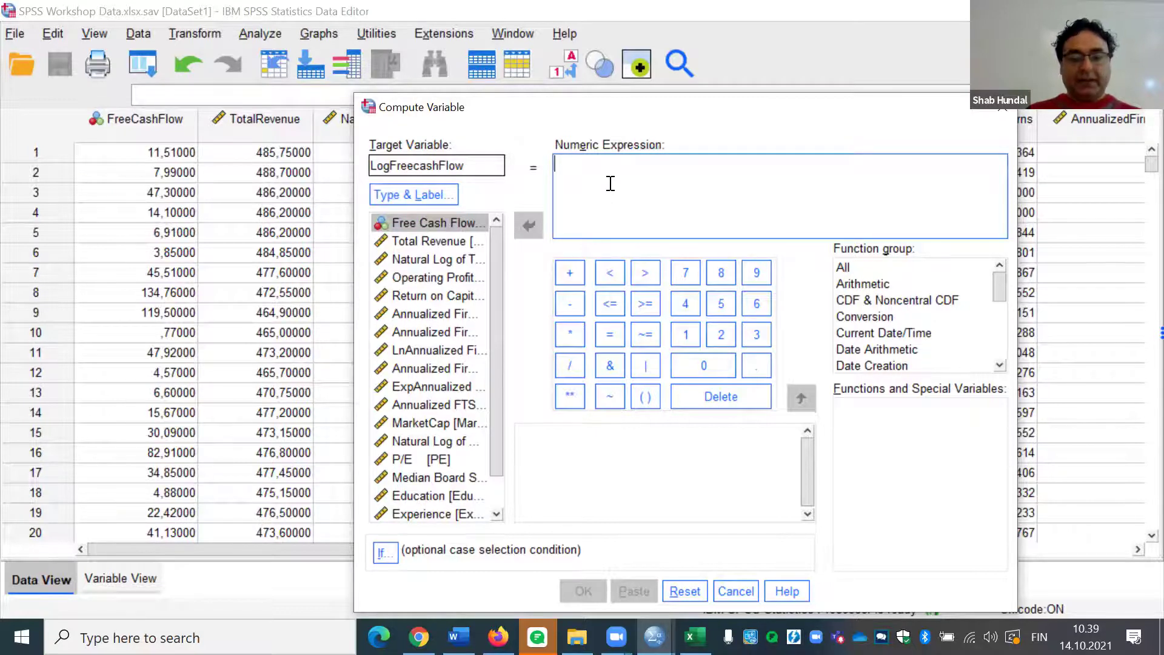
pyautogui.write('ln')
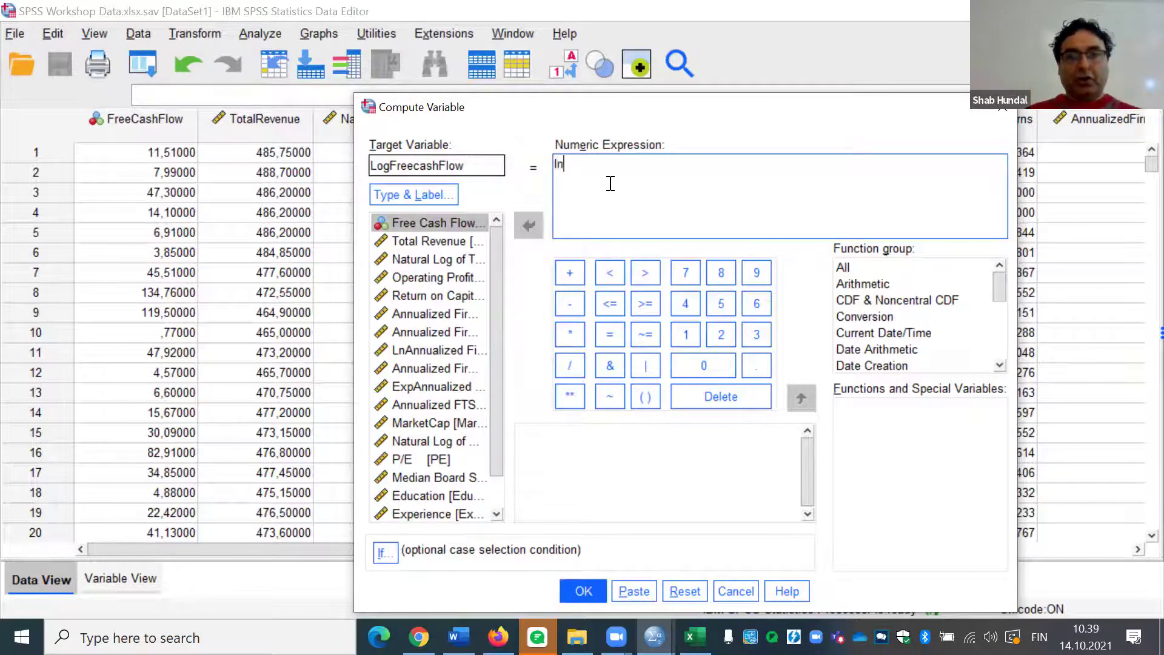
pyautogui.write('(')
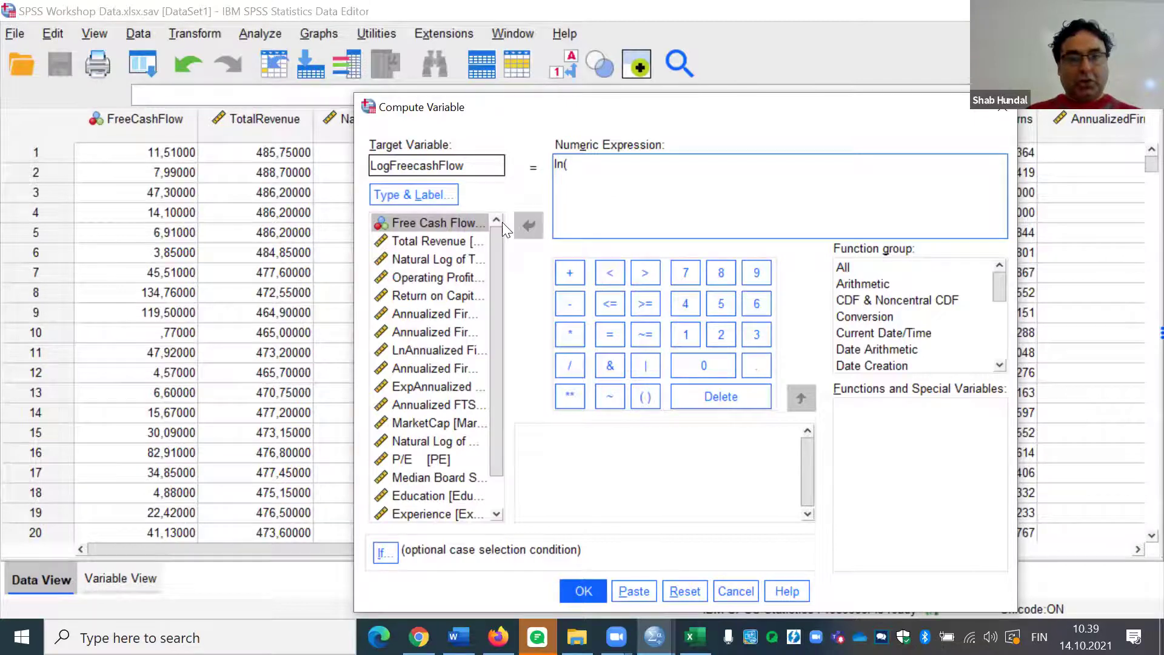
pyautogui.doubleClick(434, 222)
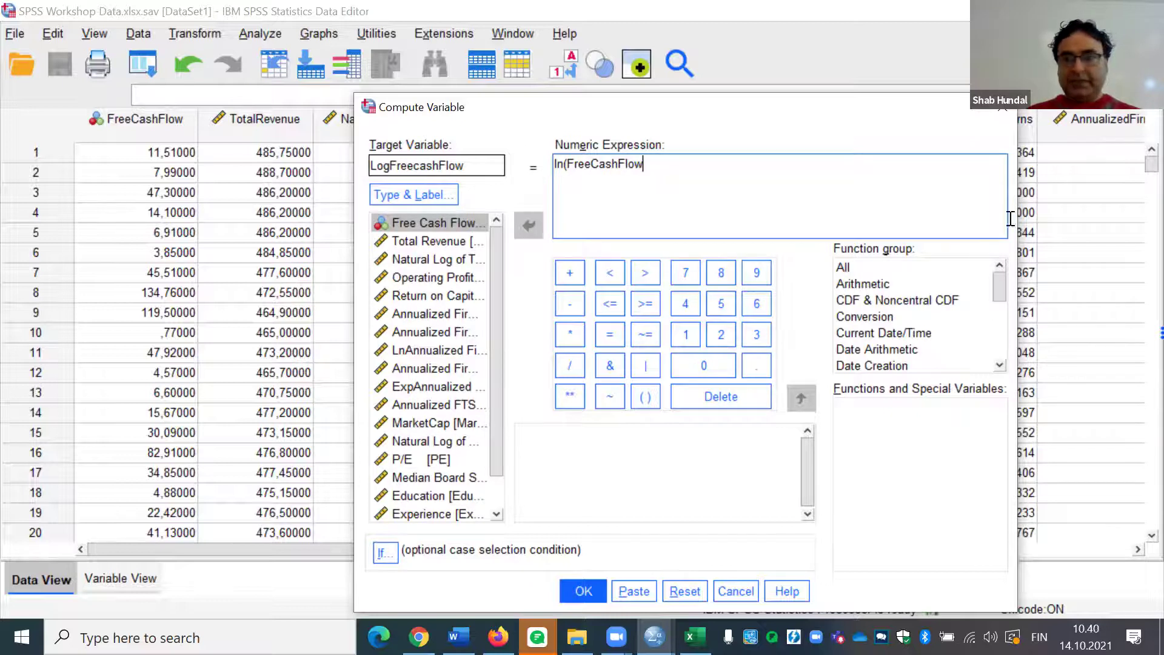
pyautogui.moveTo(912, 117); pyautogui.dragTo(893, 24)
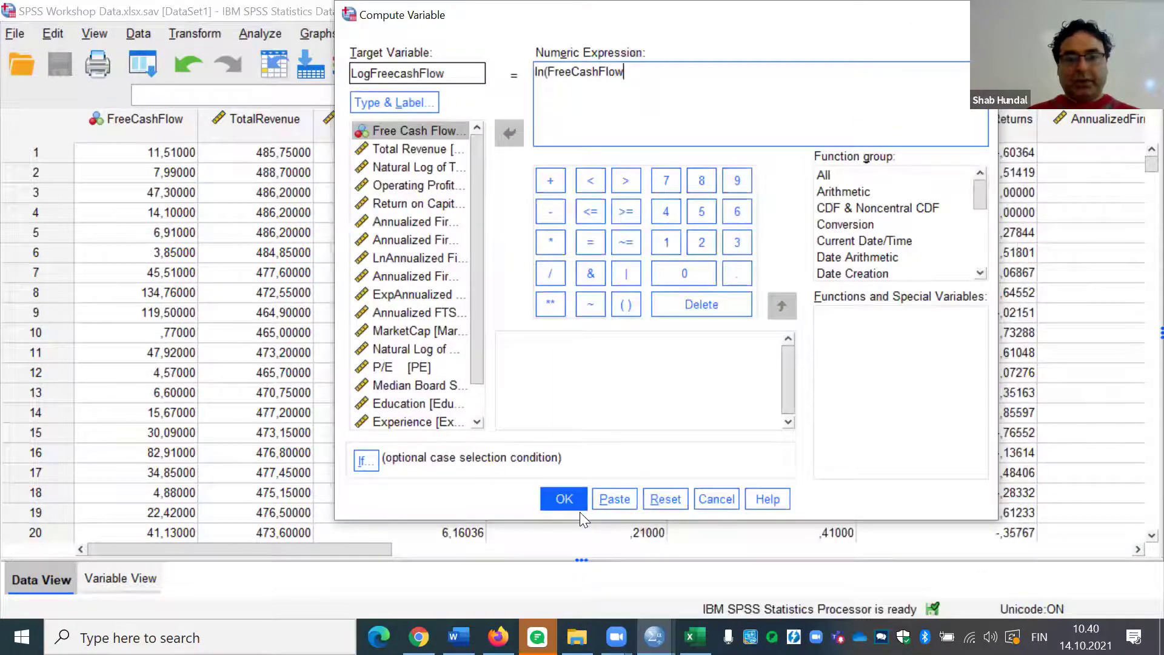
pyautogui.click(565, 499)
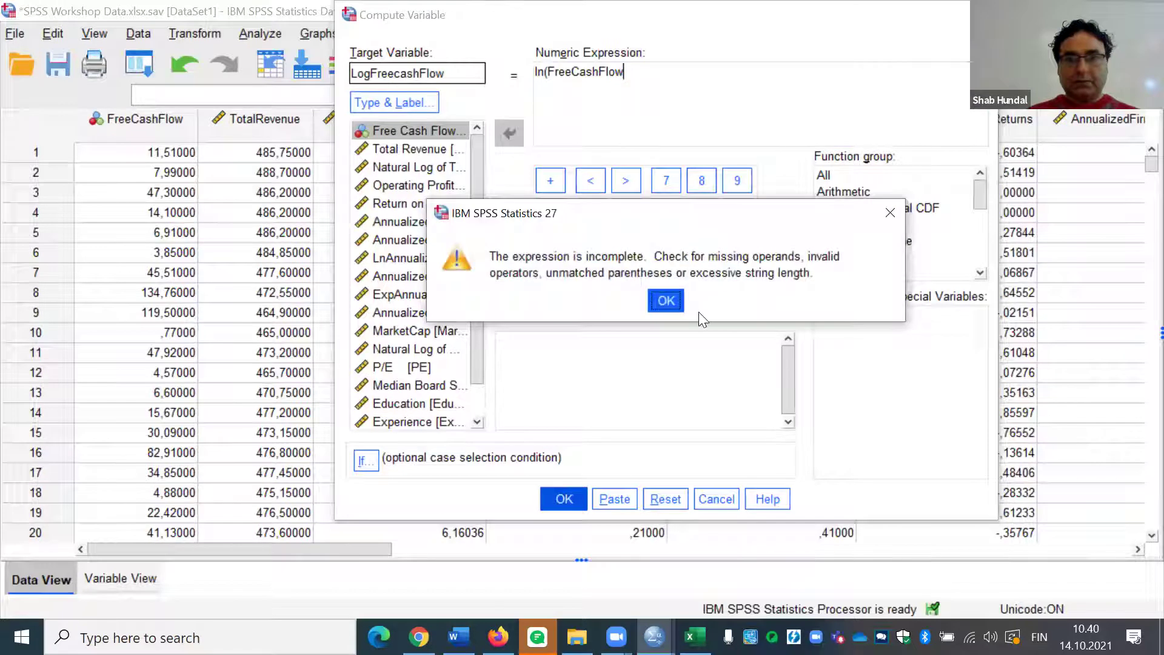
pyautogui.click(659, 302)
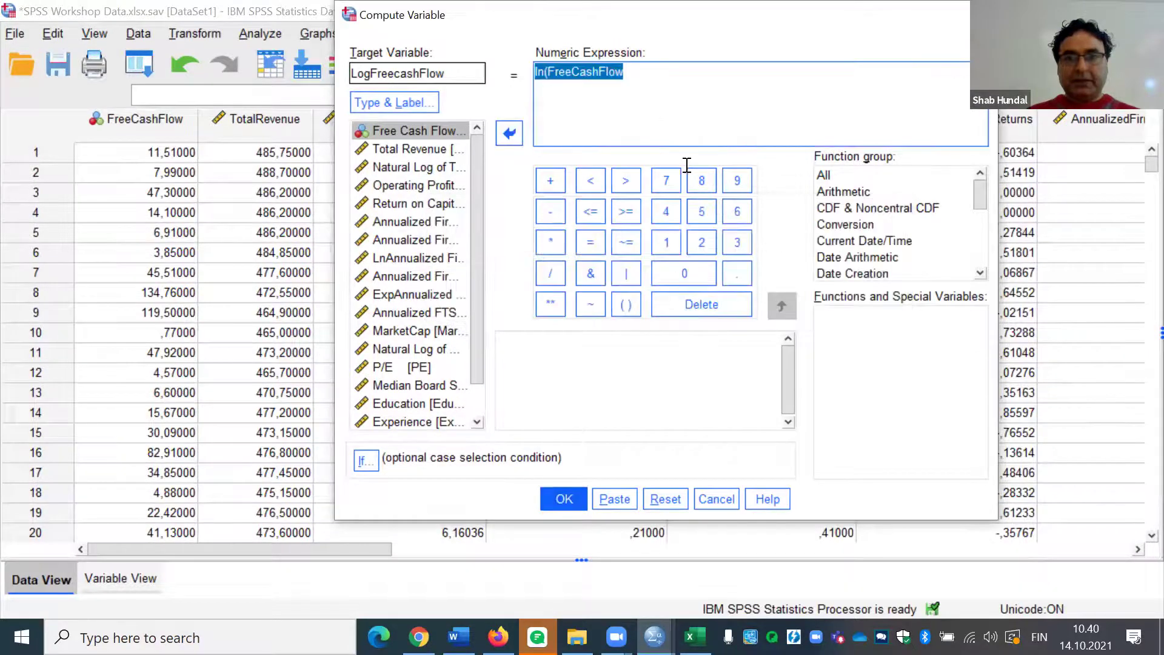
# - Complete the expression as ln(FreeCashFlow), compute the variable, and check the first case in the LogFreecashFlow column
pyautogui.click(666, 82)
pyautogui.write(')')
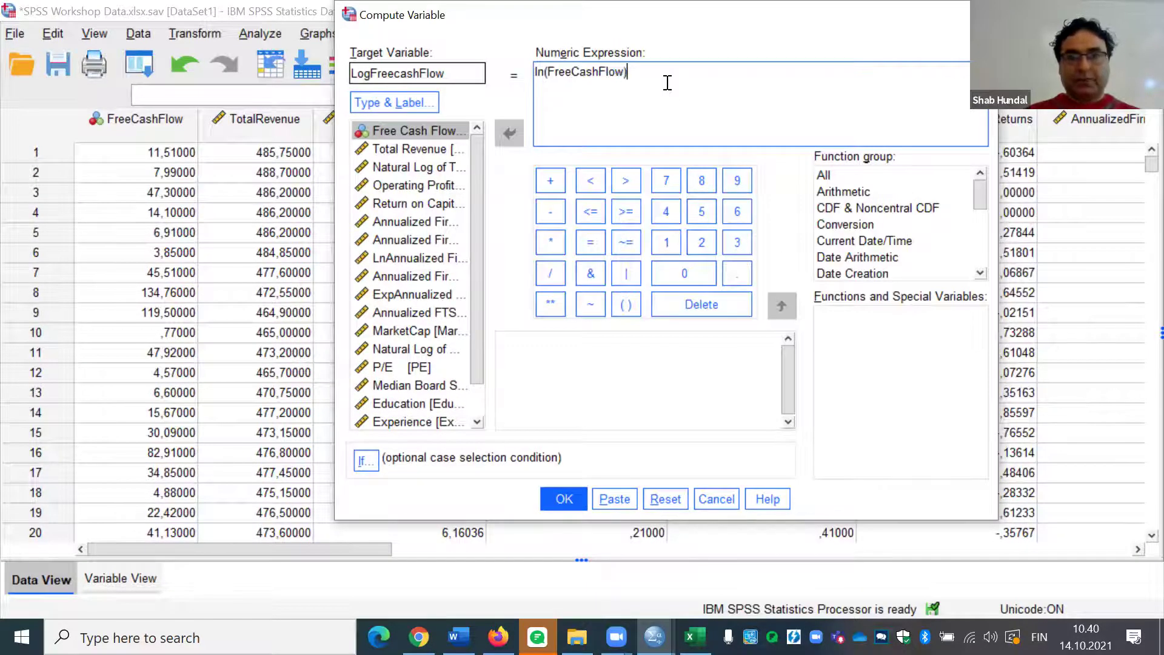
pyautogui.click(572, 496)
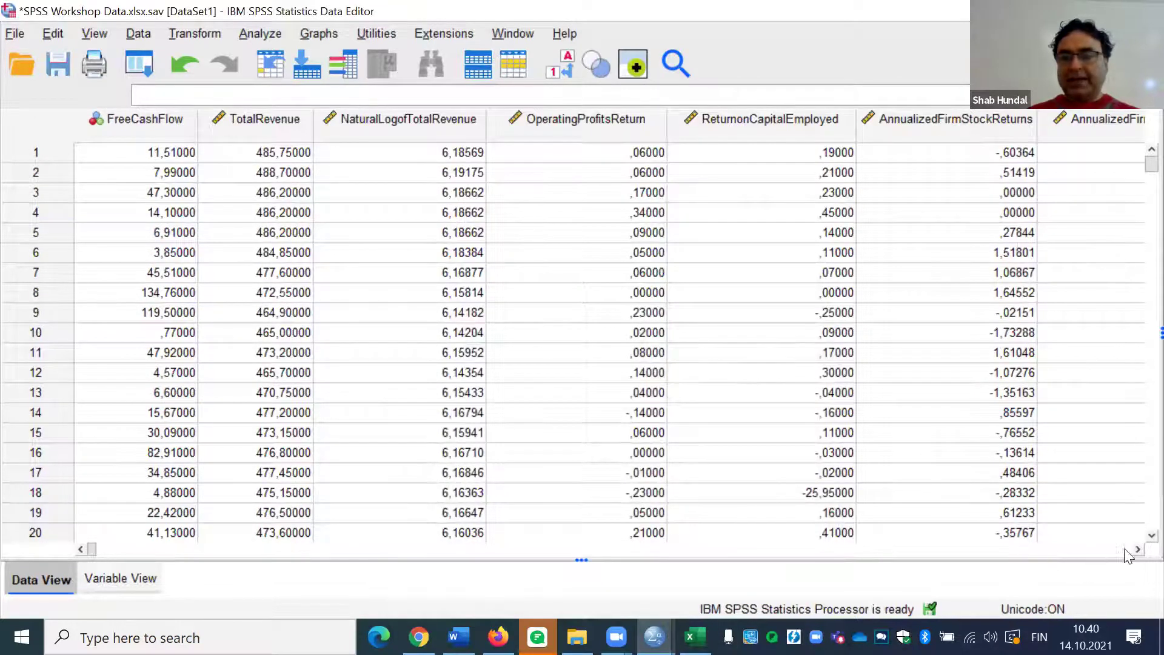
pyautogui.moveTo(1136, 550); pyautogui.dragTo(1136, 552)
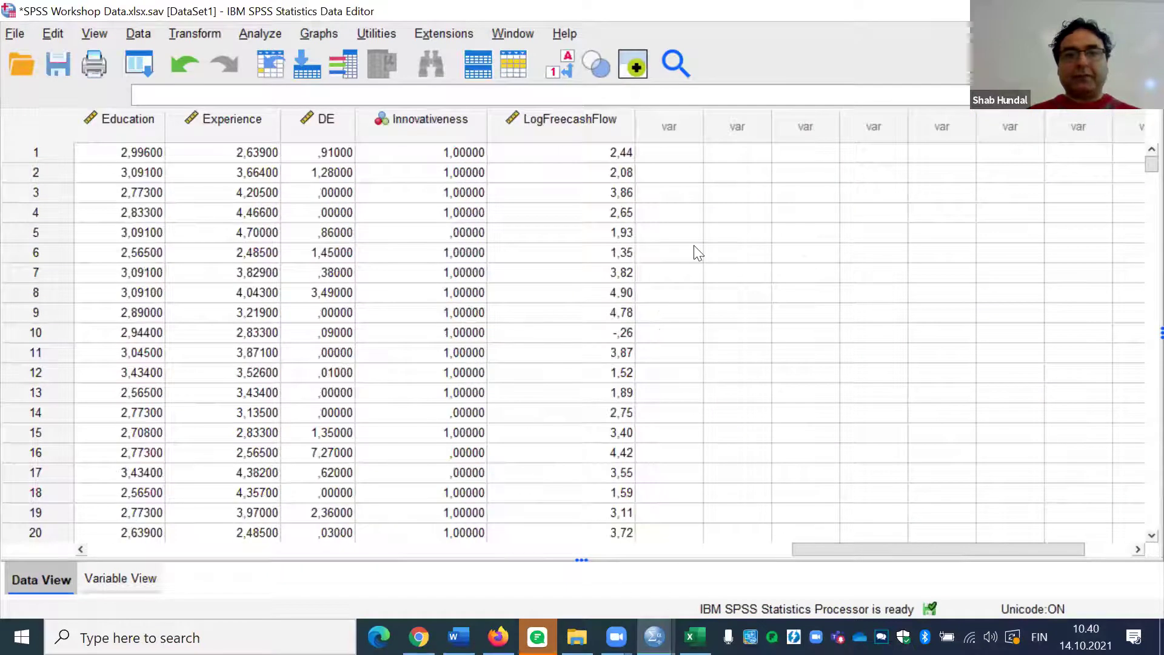
pyautogui.click(592, 153)
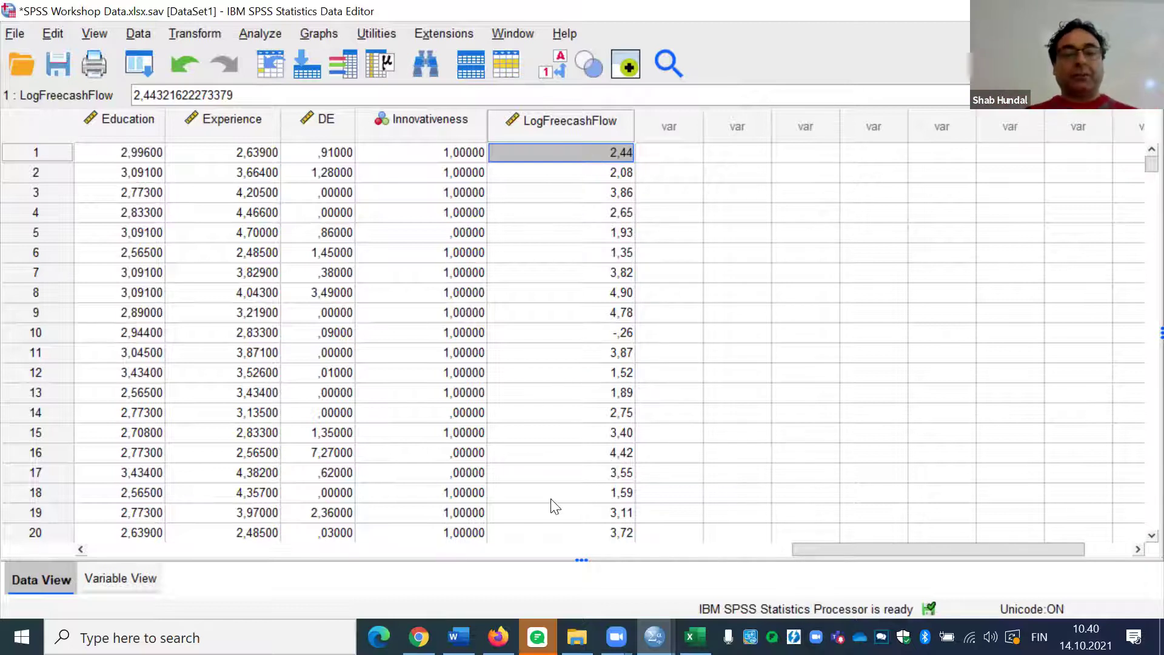
# - Start a linear regression and set the first Annualized Firm Stock Return variable in the list as the dependent
pyautogui.click(267, 33)
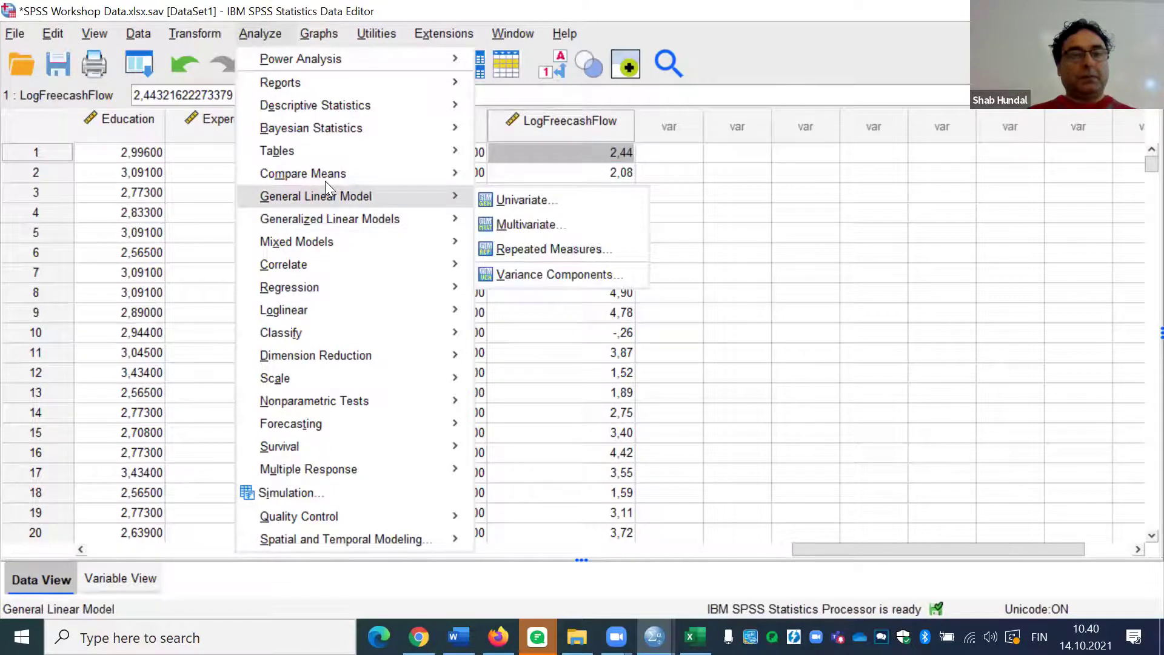
pyautogui.moveTo(327, 288)
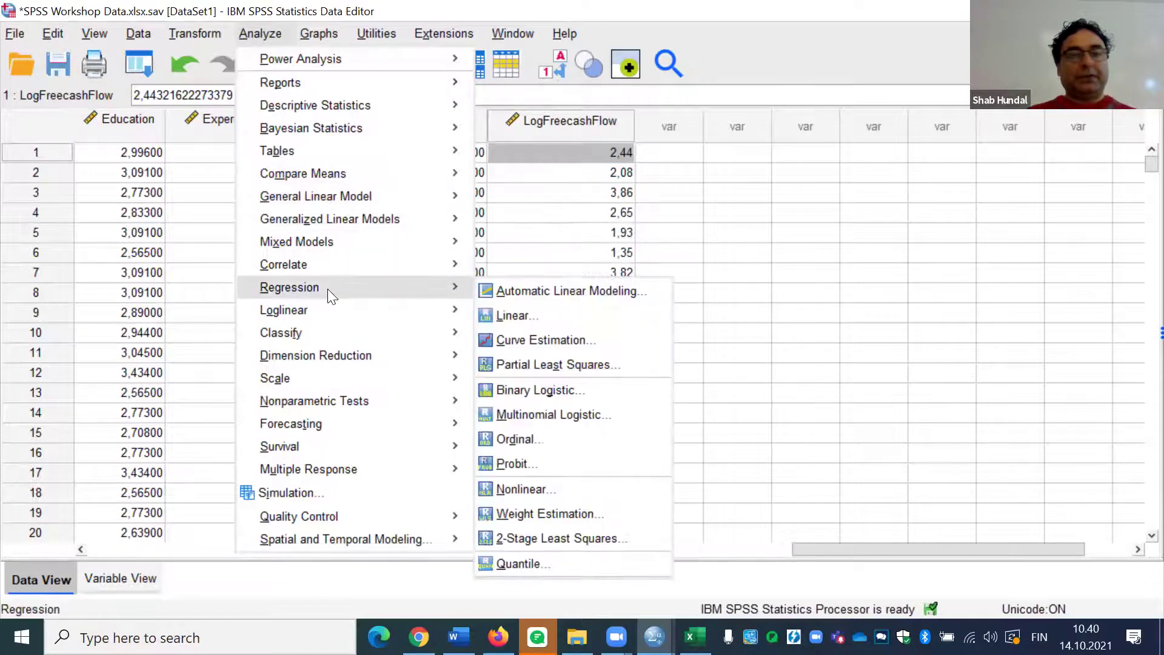
pyautogui.click(519, 314)
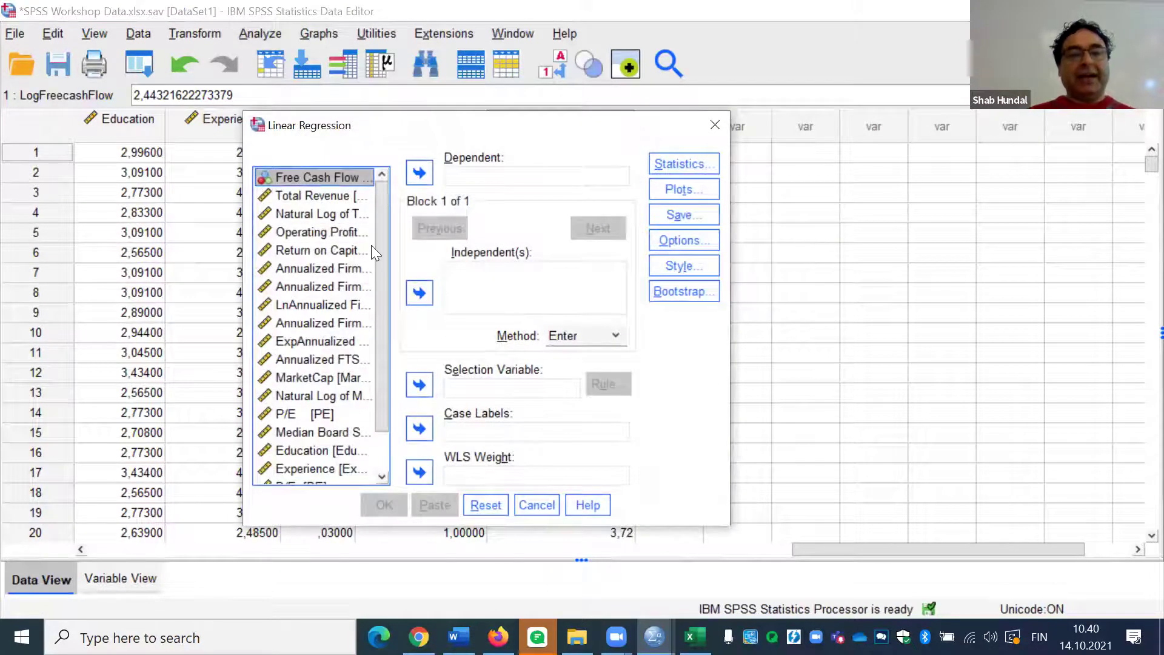
pyautogui.scroll(-1, 382, 340)
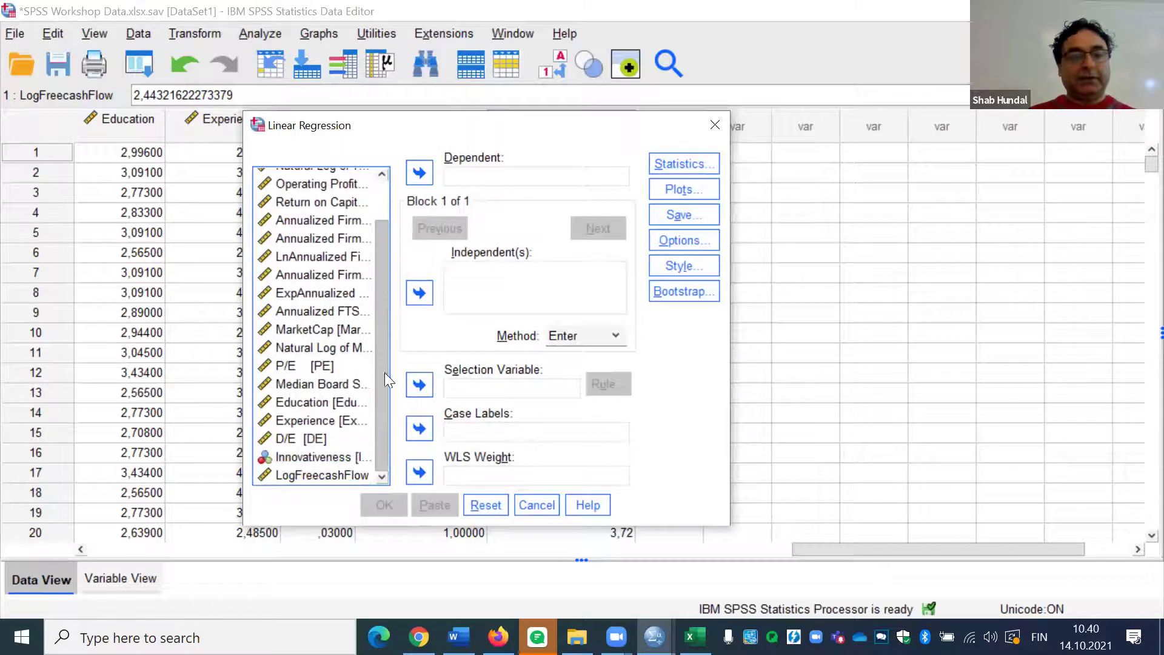
pyautogui.click(326, 476)
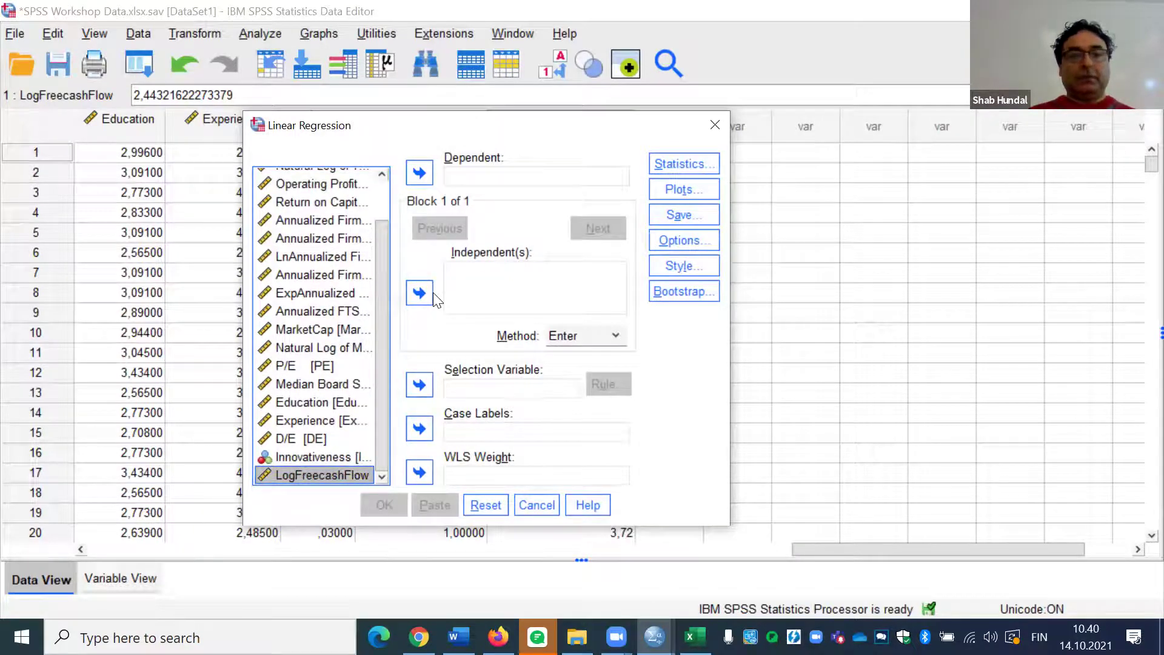
pyautogui.moveTo(384, 256); pyautogui.dragTo(365, 186)
pyautogui.click(499, 175)
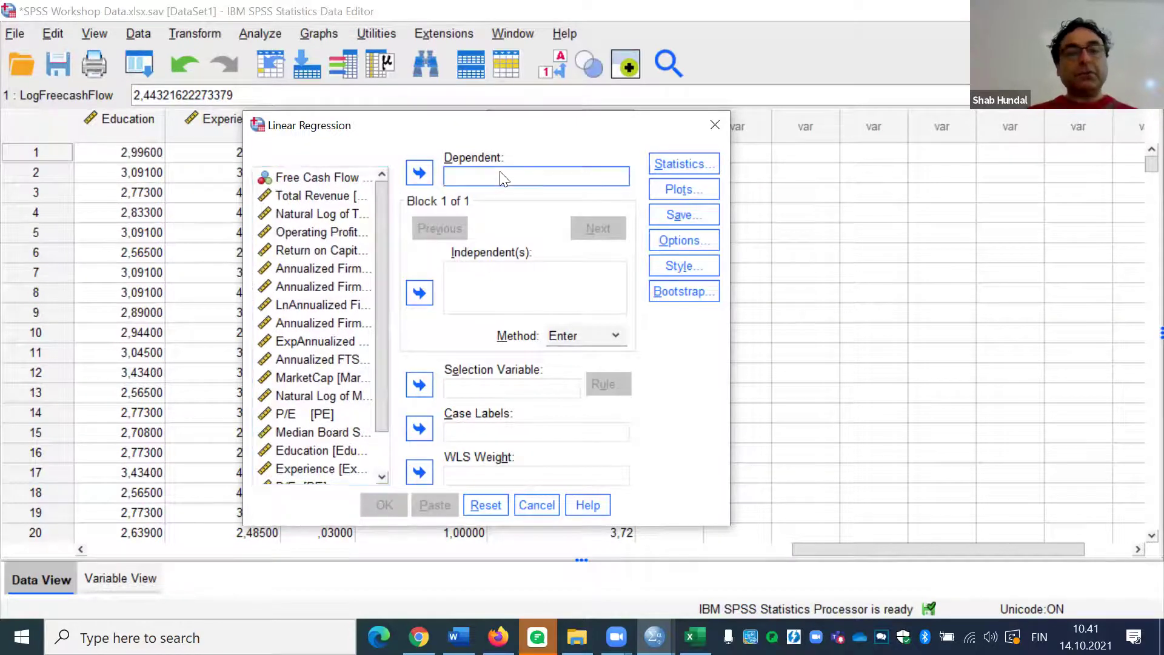
pyautogui.click(334, 268)
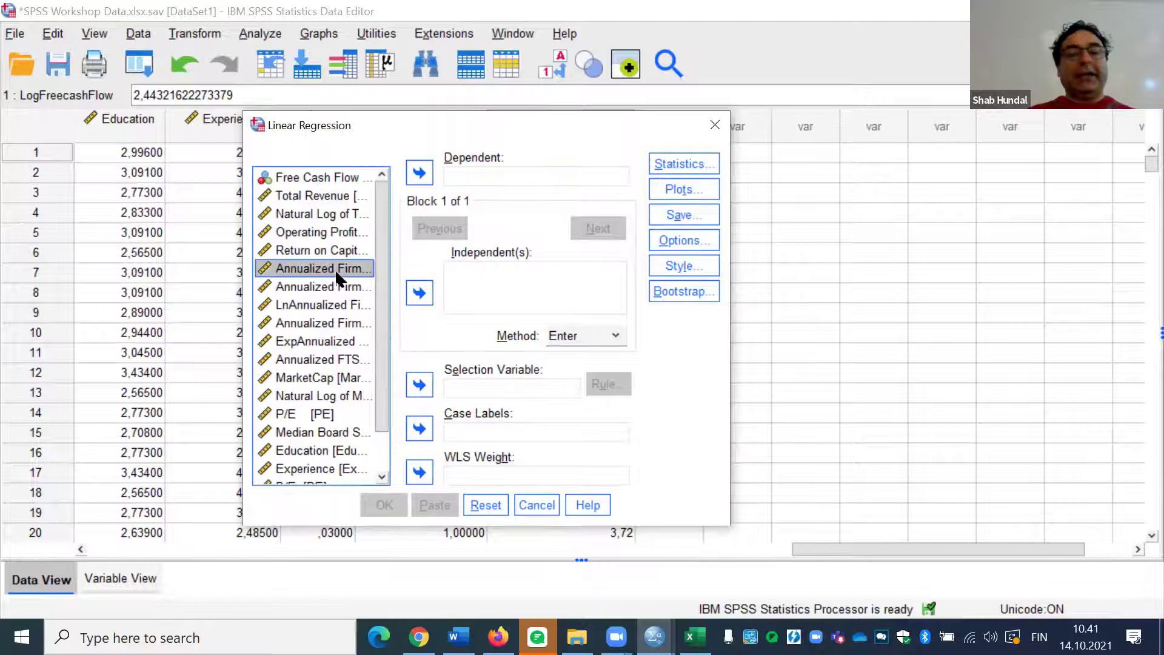
pyautogui.click(419, 175)
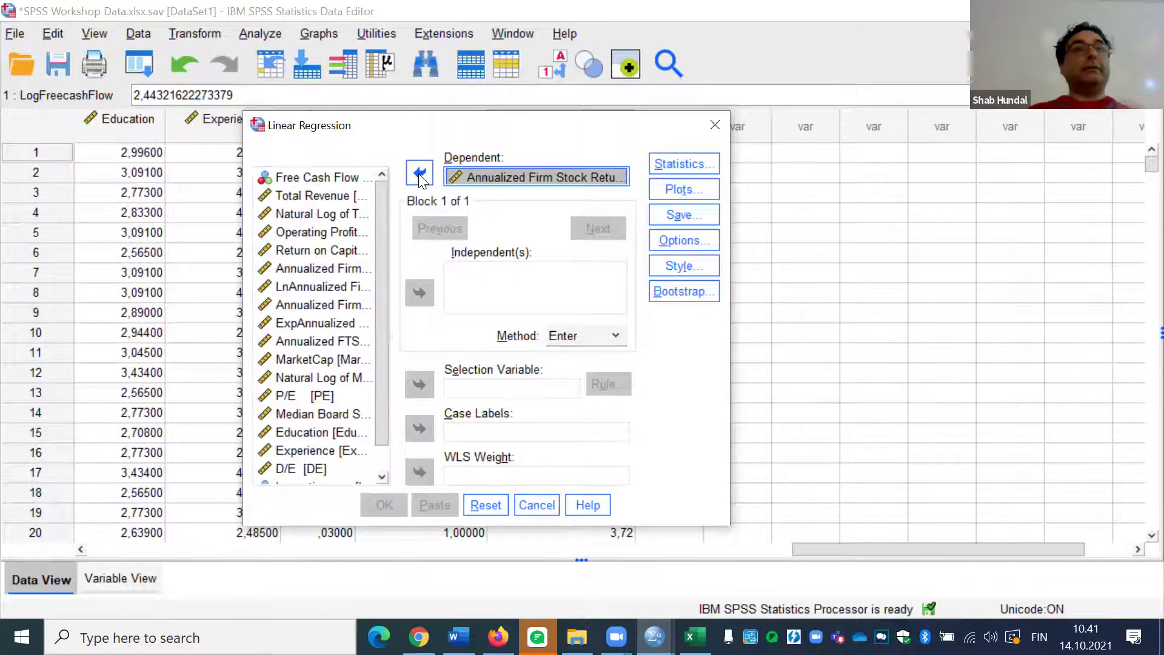
# - Add Natural Log of Total Revenue, Operating Profits Return and Return on Capital Employed as independent variables
pyautogui.click(330, 213)
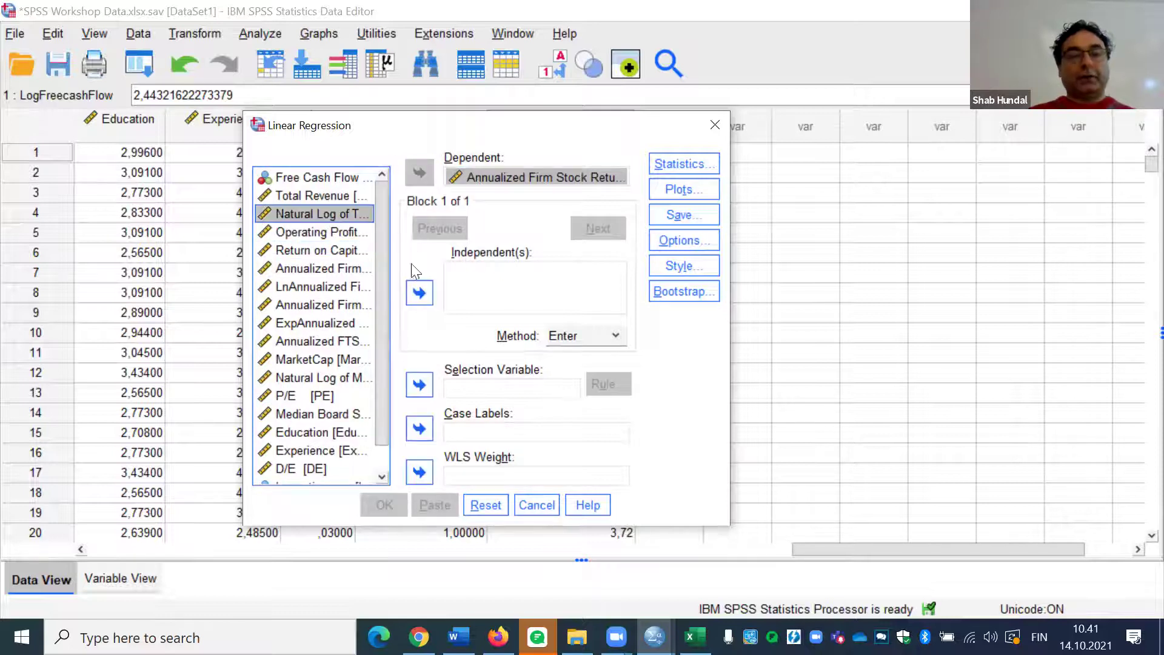
pyautogui.click(419, 293)
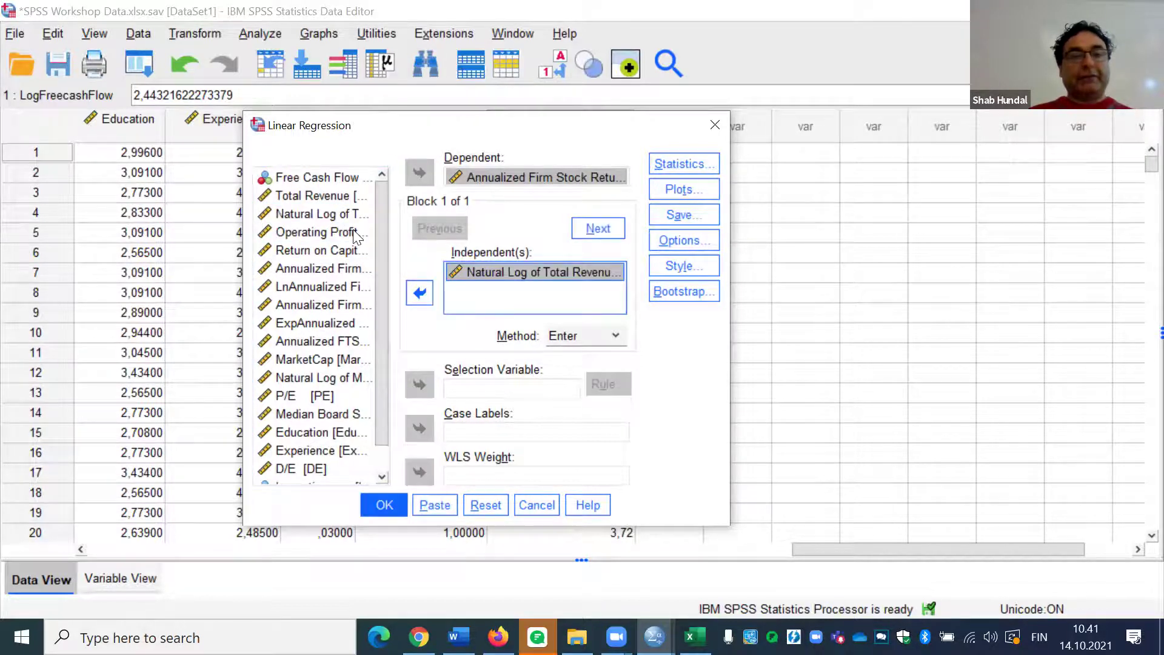
pyautogui.click(329, 232)
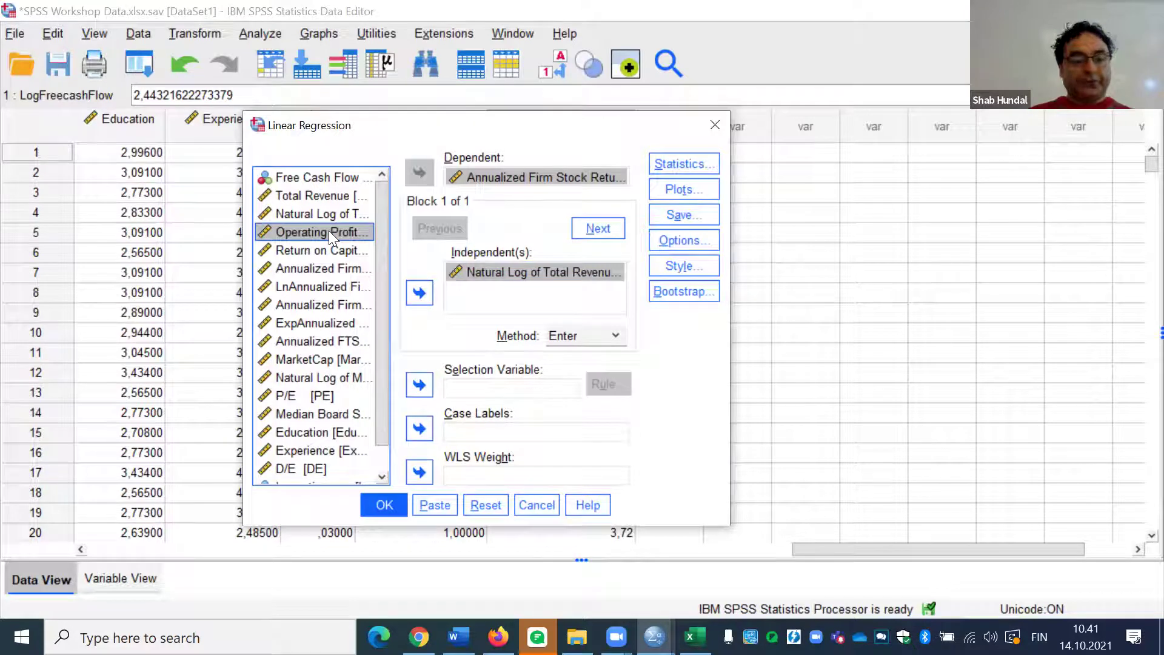
pyautogui.hotkey('shift', 'Down')
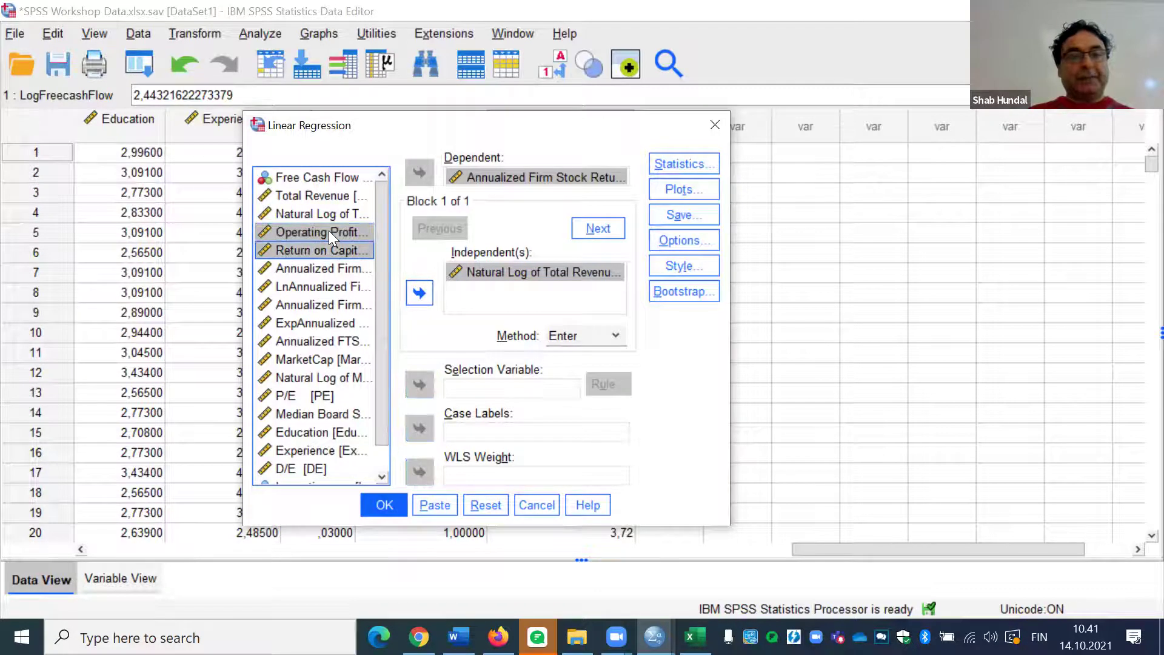
pyautogui.click(421, 296)
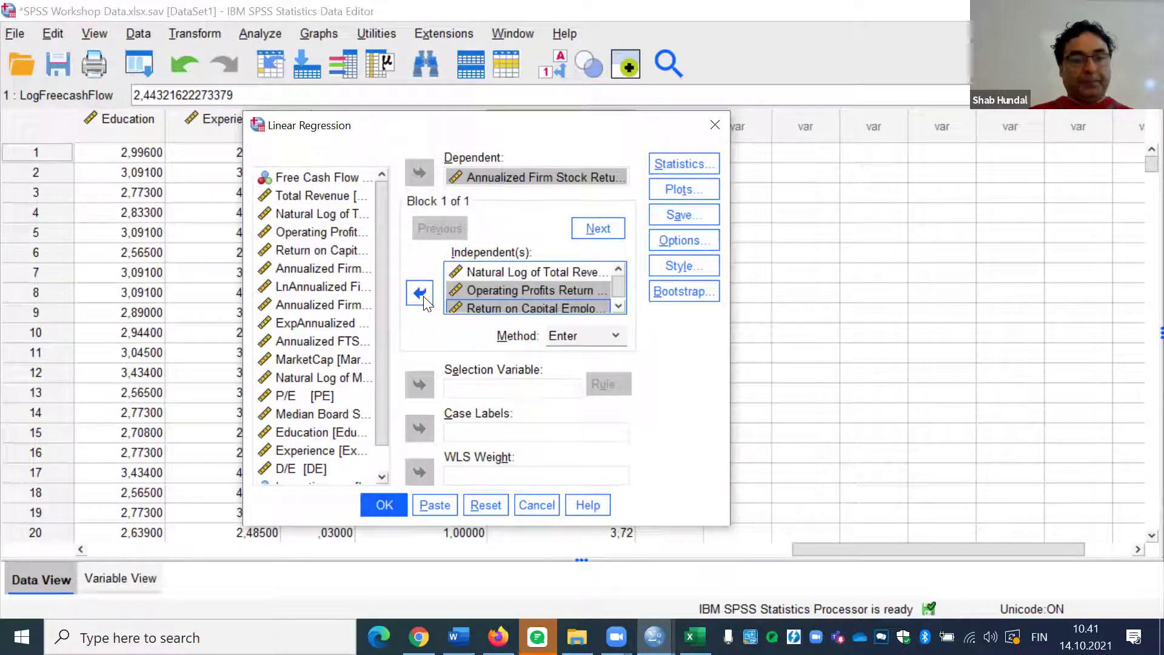
# - Add the Annualized FTSE100 Return and Natural Log of MarketCap variables to the independents
pyautogui.click(346, 341)
pyautogui.click(420, 293)
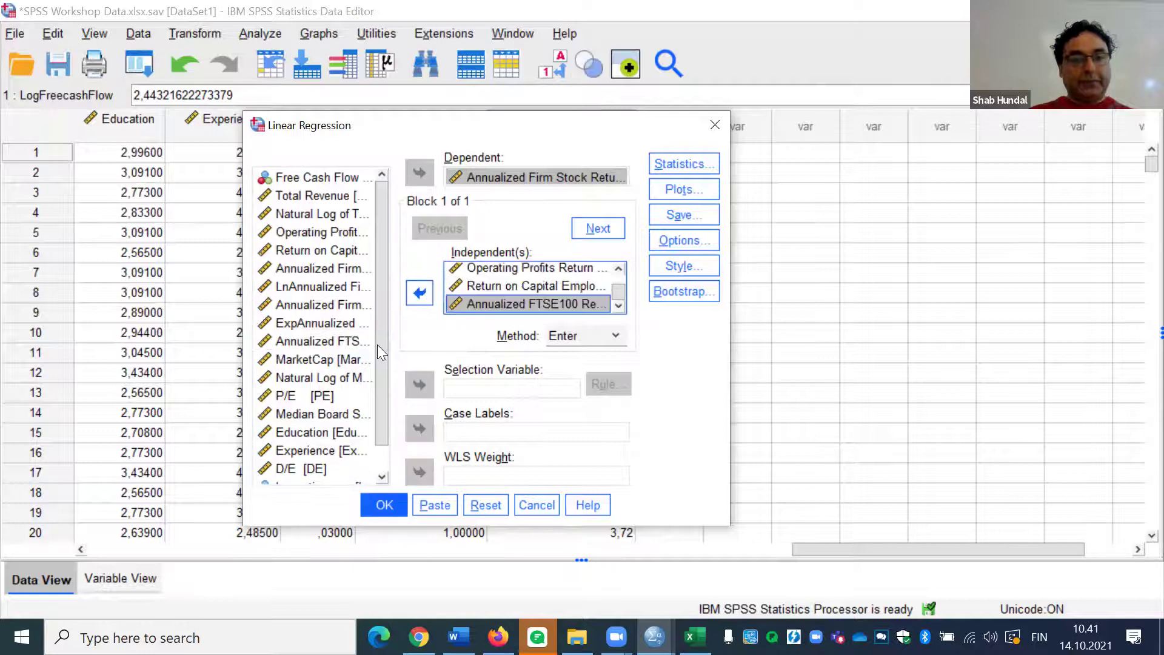
pyautogui.click(349, 377)
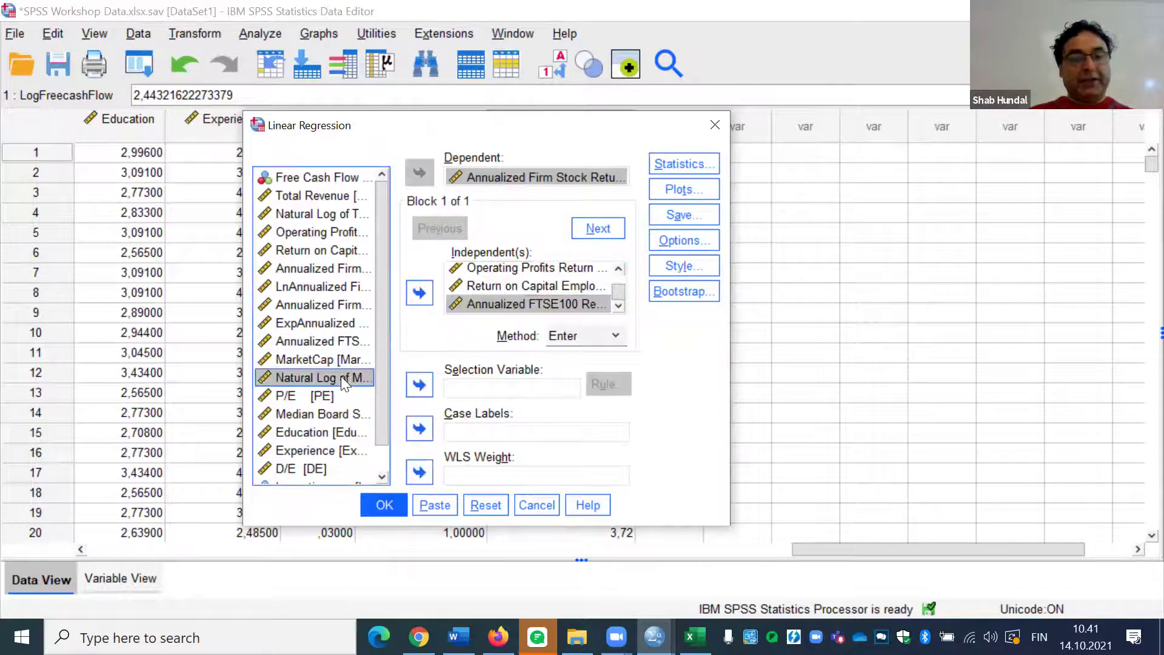
pyautogui.click(419, 293)
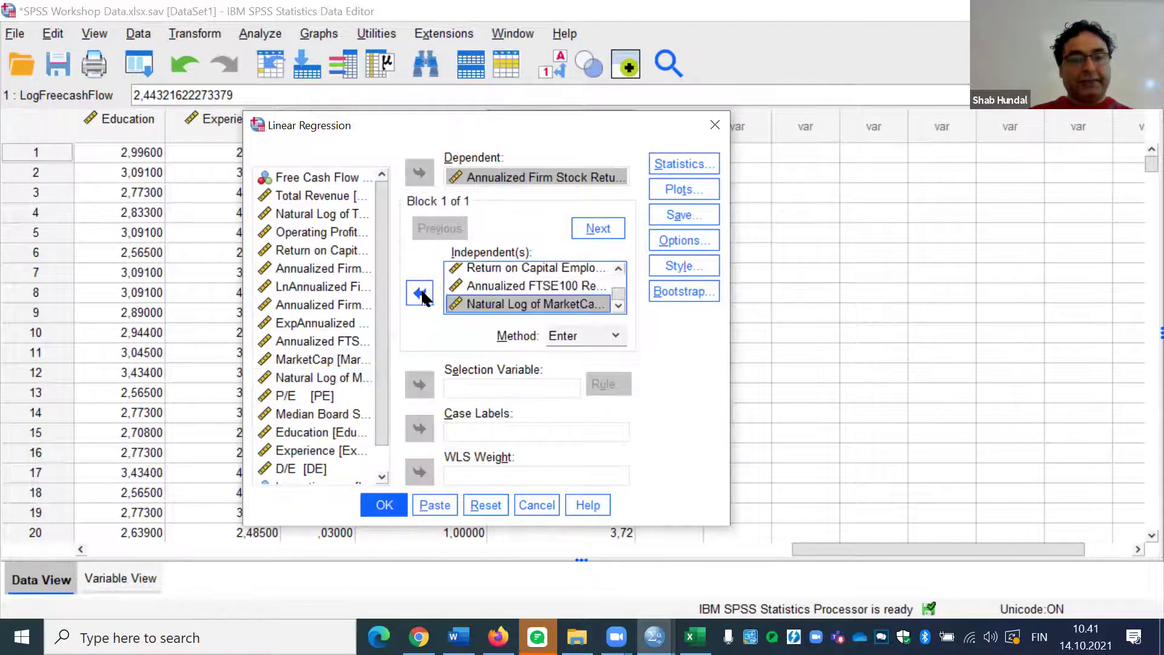
# - Add all variables from P/E through LogFreecashFlow to the independents and check the list through to its last entry
pyautogui.click(322, 397)
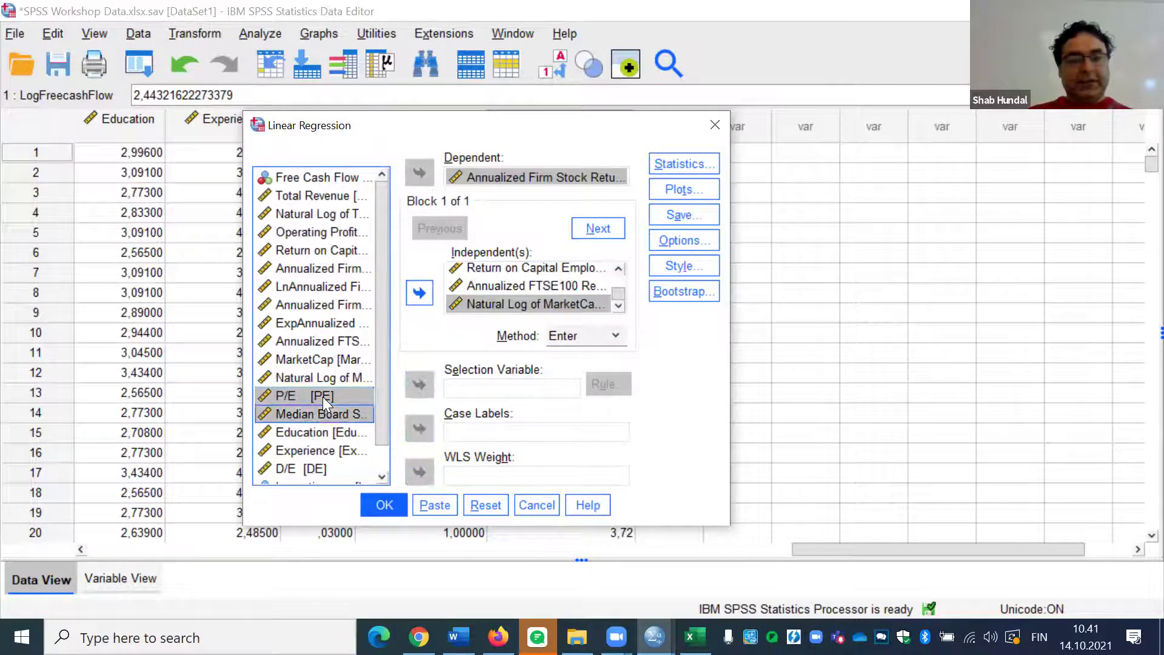
pyautogui.hotkey('shift', 'Down')
pyautogui.hotkey('shift', 'Down')
pyautogui.hotkey('shift', 'Down')
pyautogui.hotkey('shift', 'Down')
pyautogui.hotkey('shift', 'Down')
pyautogui.hotkey('shift', 'Down')
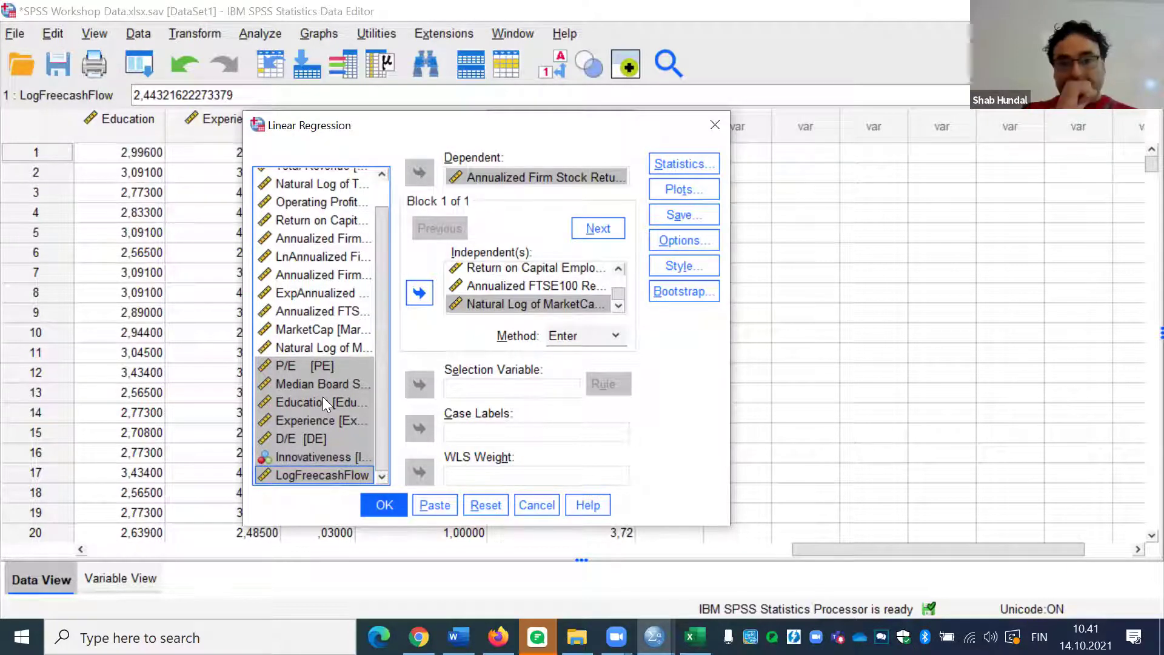
pyautogui.click(418, 293)
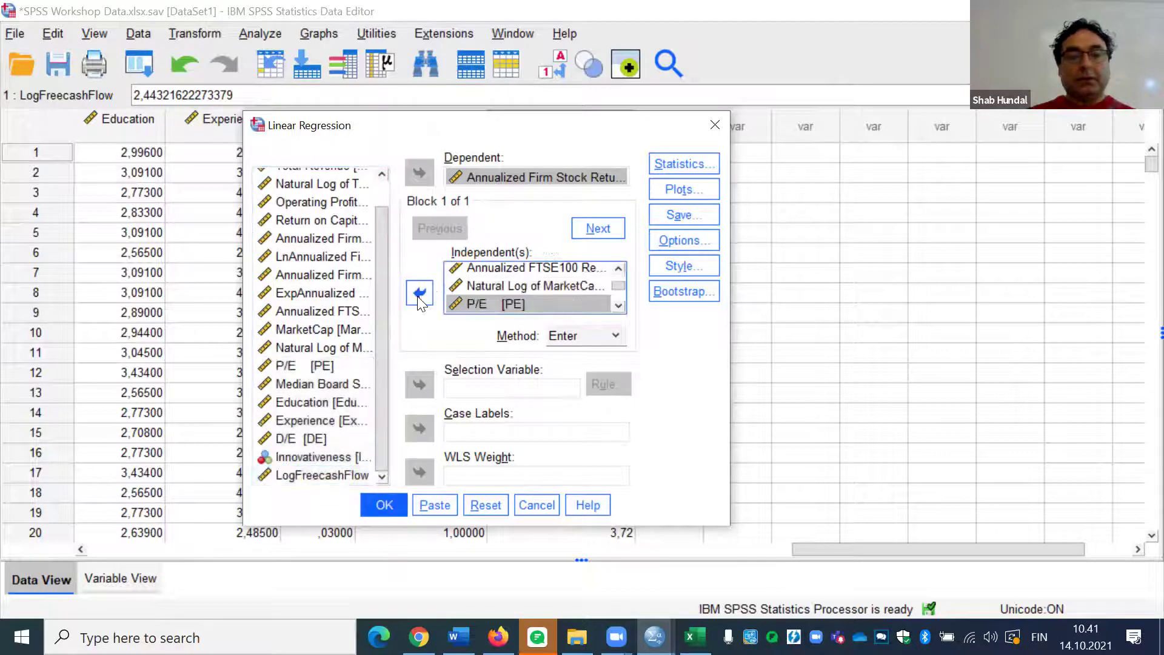
pyautogui.click(618, 305)
pyautogui.click(618, 305)
pyautogui.click(618, 306)
pyautogui.click(618, 306)
pyautogui.click(618, 305)
pyautogui.click(619, 305)
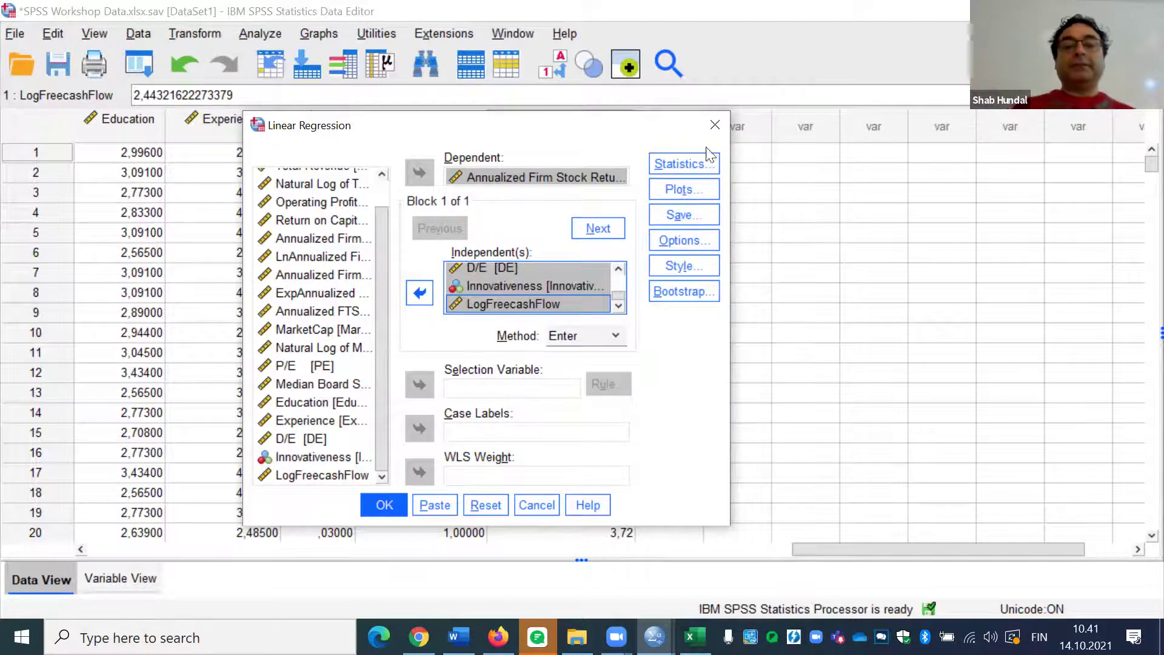
# - Request confidence intervals for the regression coefficients with a level of 90%
pyautogui.click(697, 166)
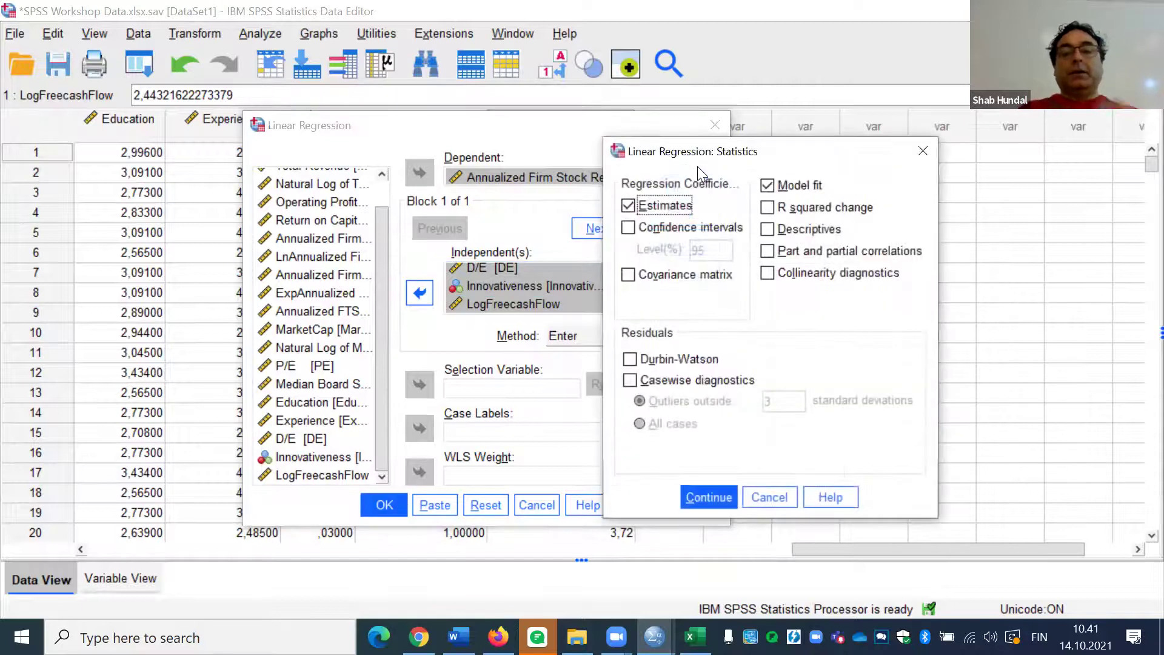
pyautogui.click(628, 227)
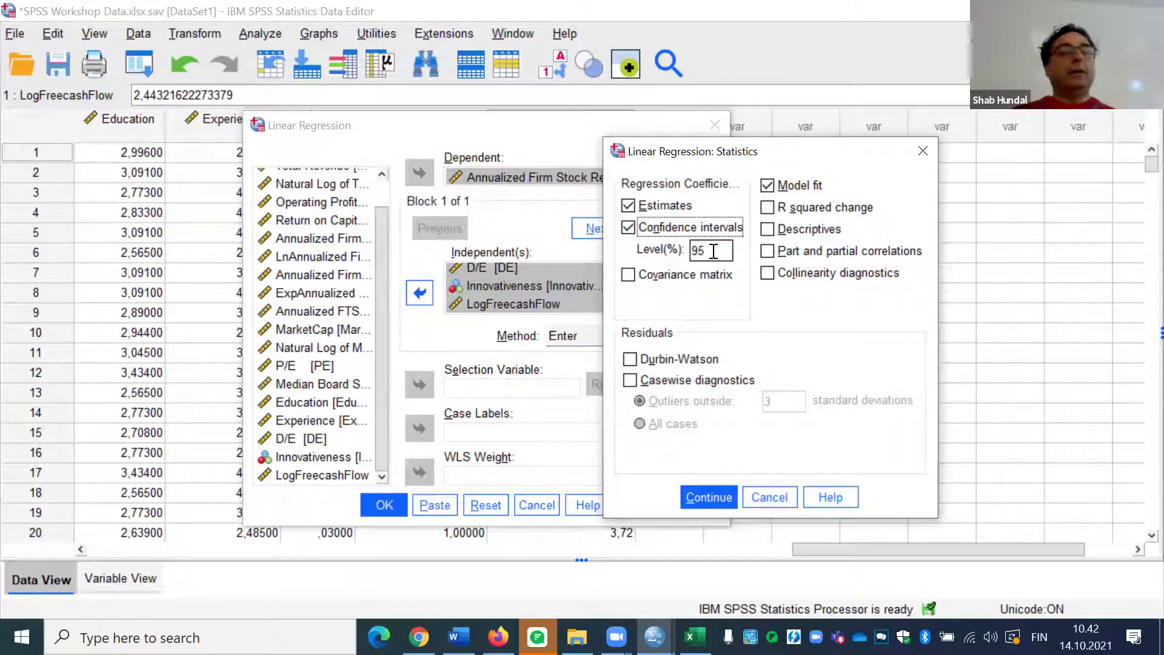
pyautogui.doubleClick(715, 253)
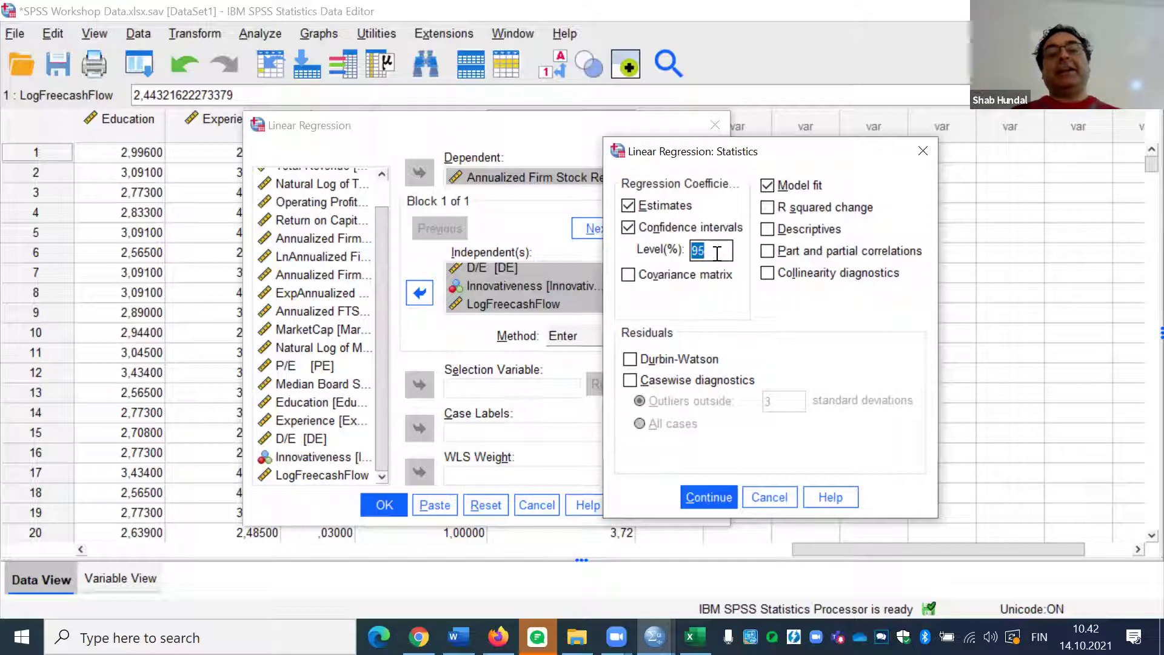
pyautogui.click(716, 252)
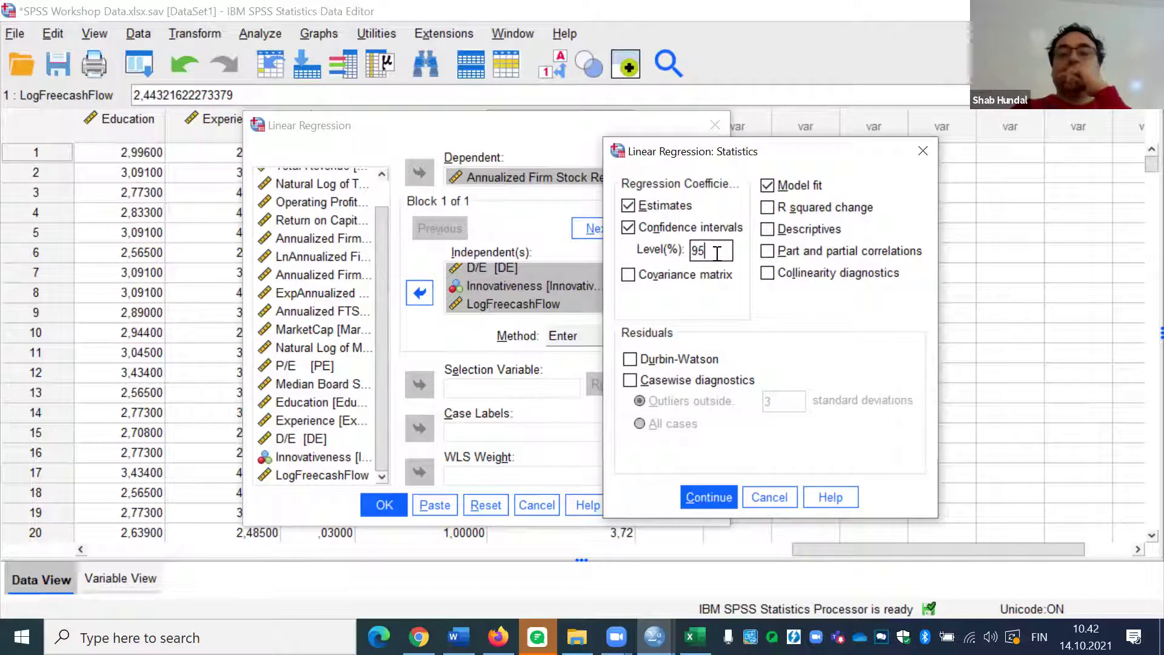
pyautogui.press('BackSpace')
pyautogui.write('0')
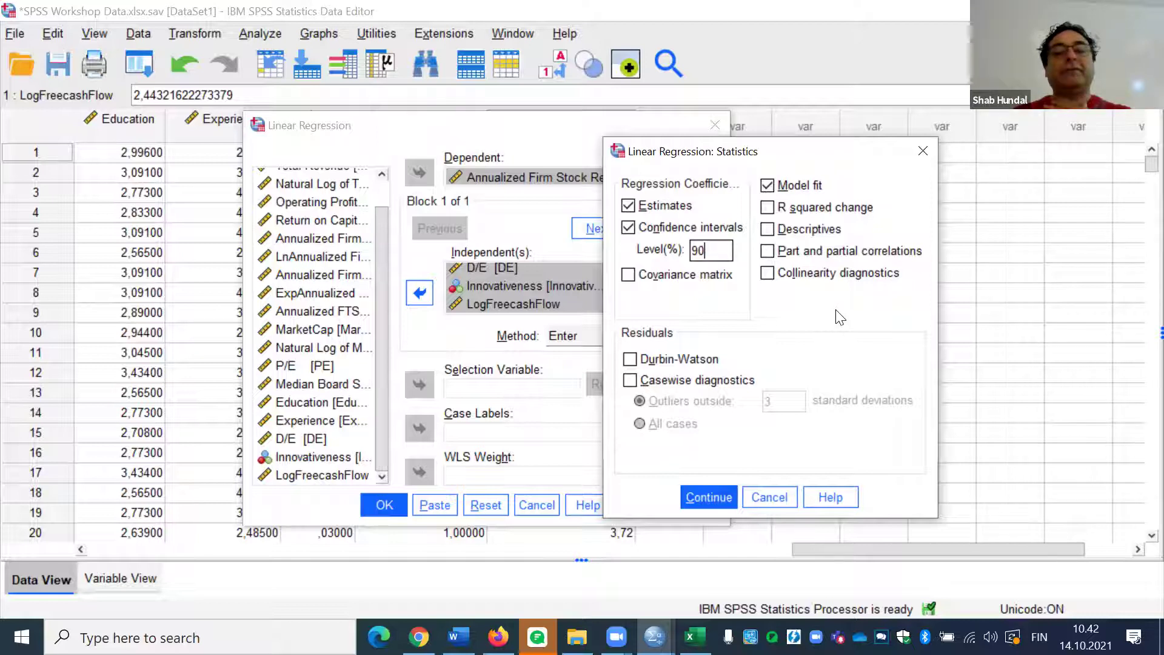
# - Clear the confidence interval setting and re-enable it with the level at 90% again
pyautogui.press('BackSpace')
pyautogui.press('BackSpace')
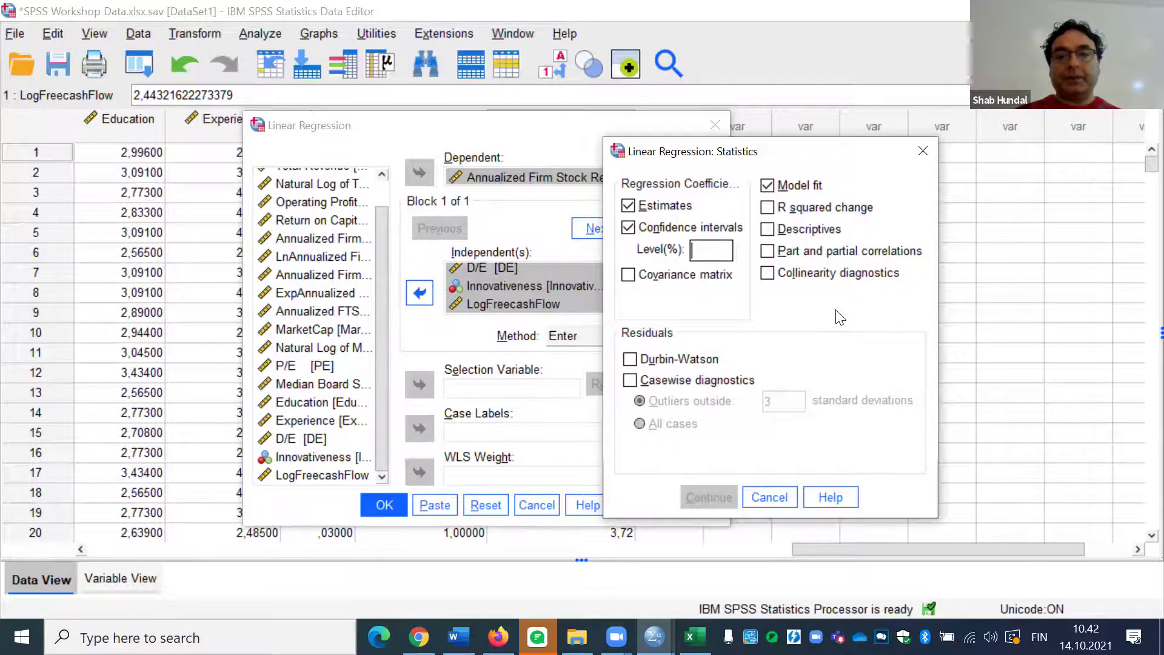
pyautogui.click(627, 231)
pyautogui.click(628, 231)
pyautogui.click(628, 231)
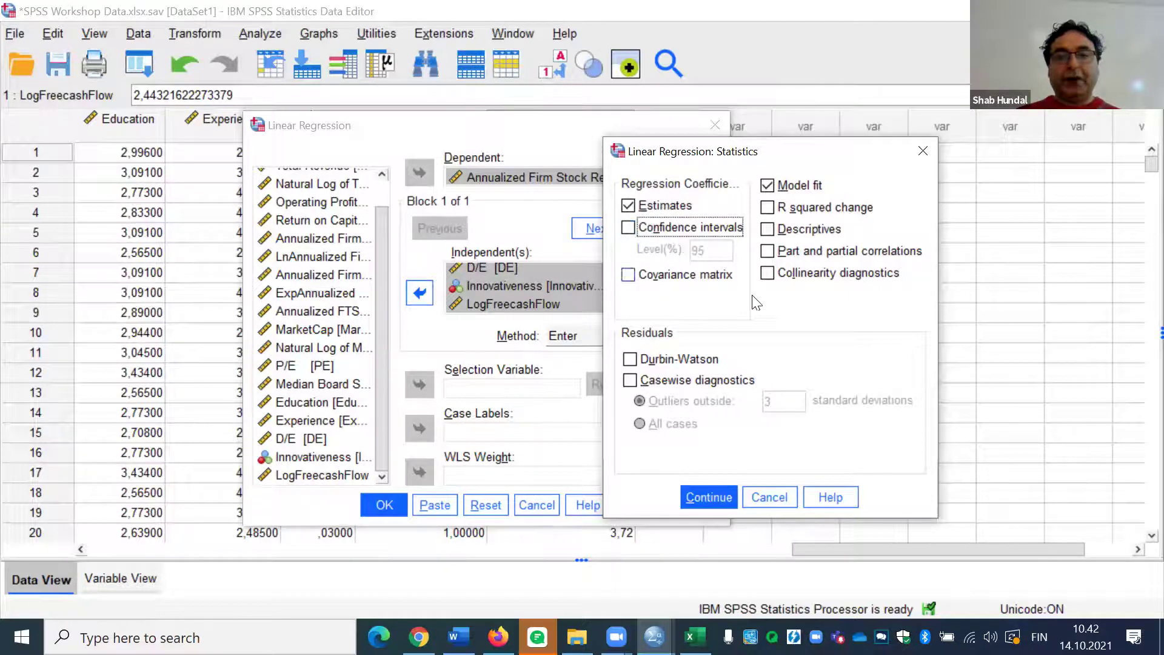
pyautogui.click(628, 228)
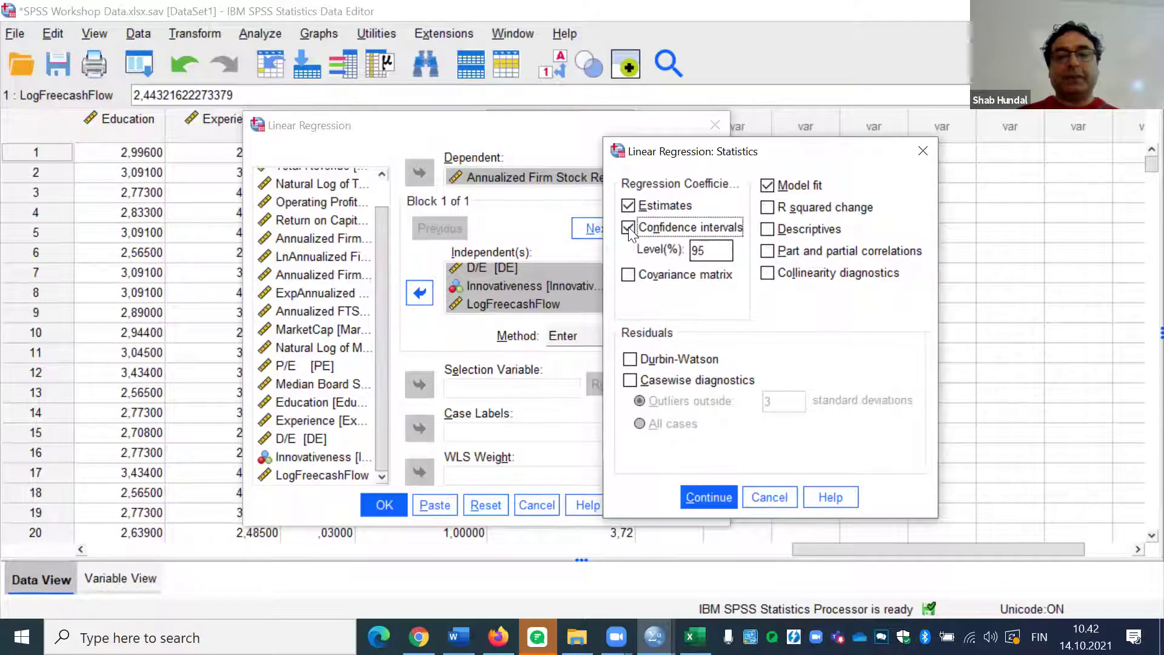
pyautogui.doubleClick(723, 249)
pyautogui.click(723, 250)
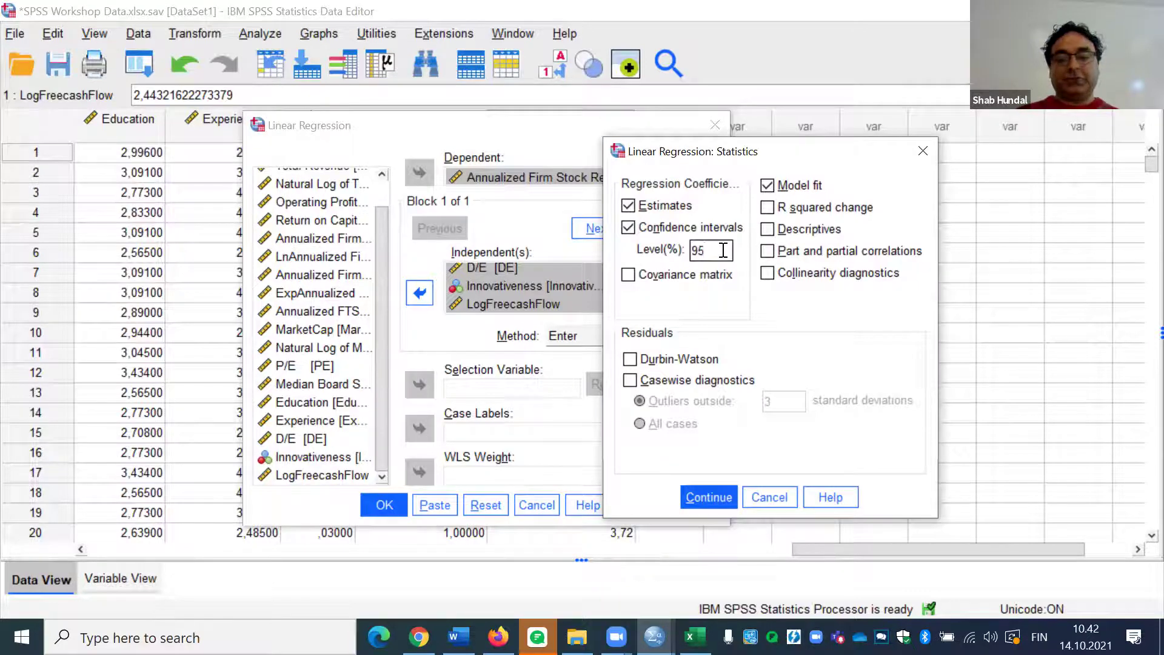
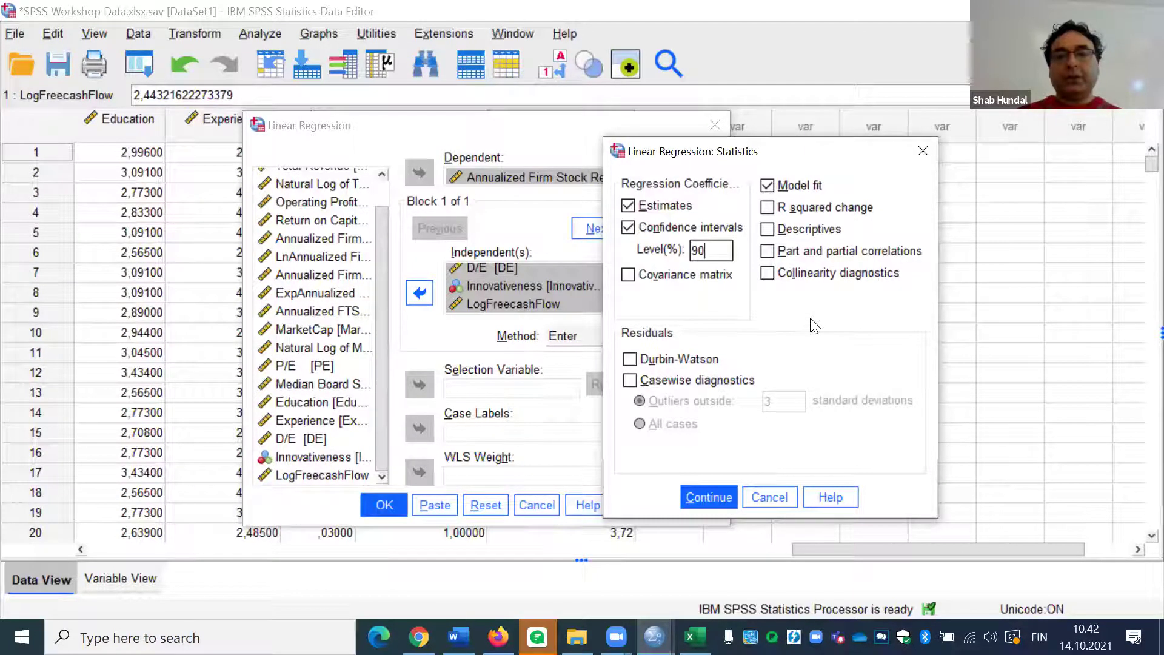
# - Include collinearity diagnostics and the Durbin-Watson residual test, and accept the regression statistics settings
pyautogui.click(767, 273)
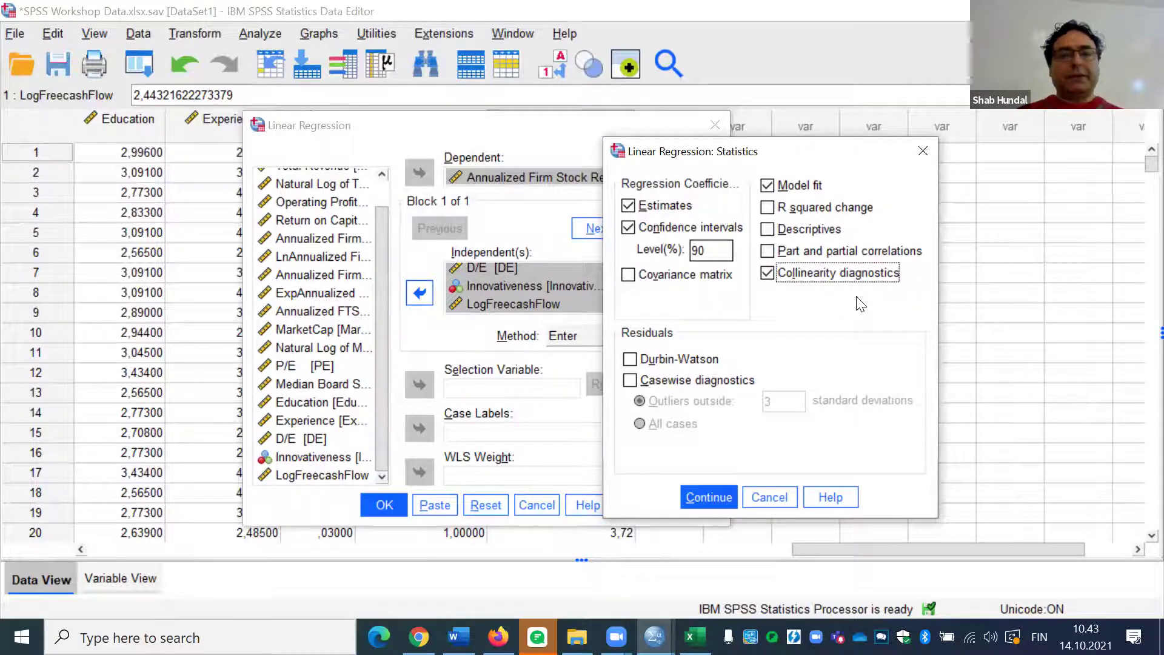
pyautogui.click(631, 359)
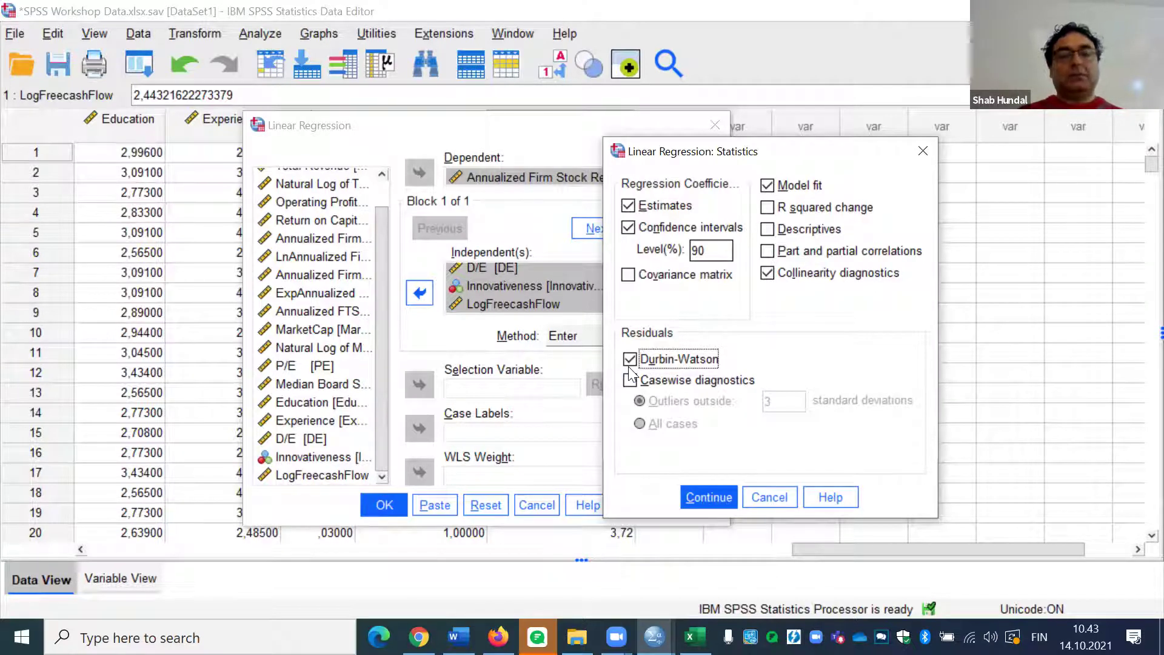
pyautogui.click(707, 497)
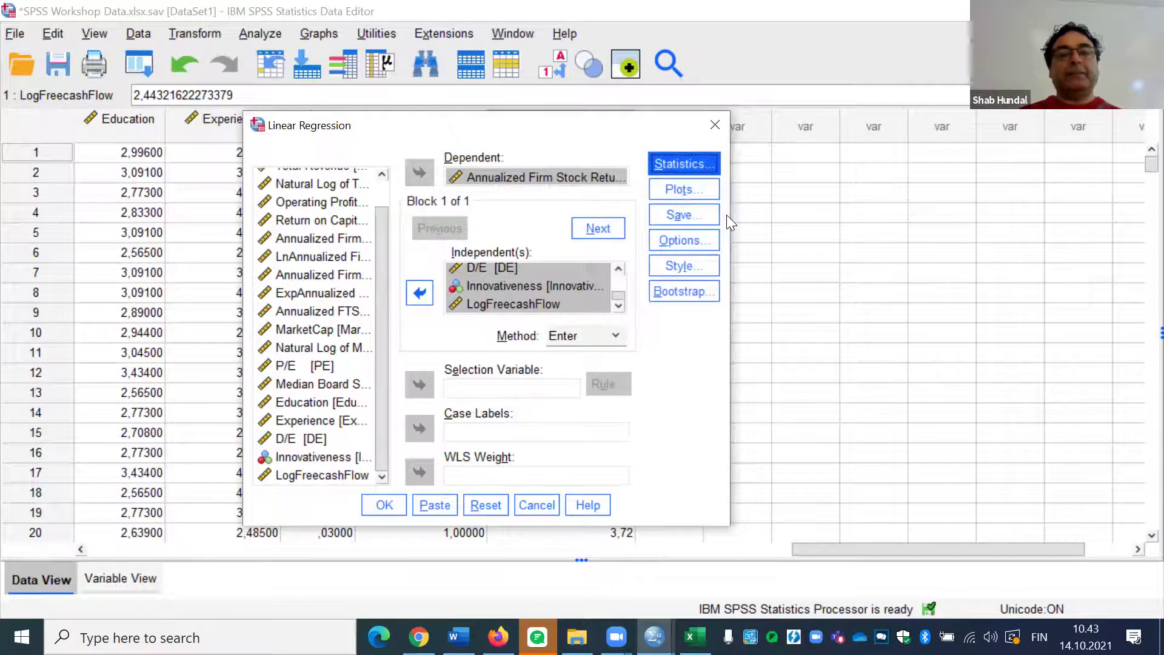
# - View the regression's options for saving predicted values and distances, and close them without selecting any
pyautogui.click(692, 212)
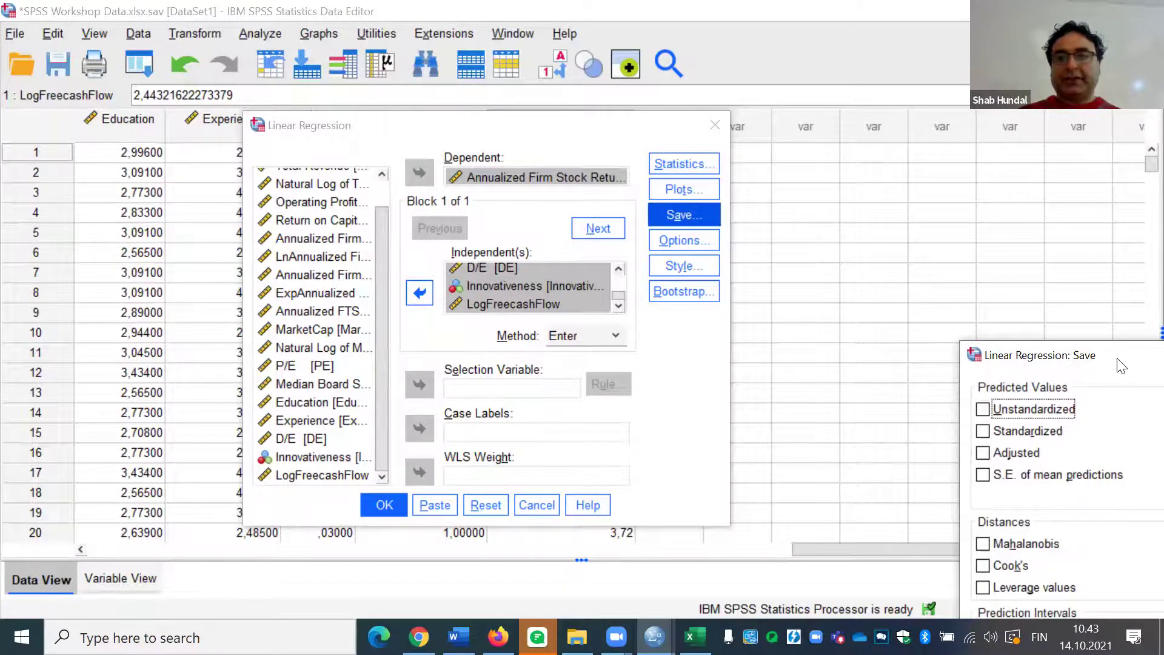
pyautogui.moveTo(1120, 366); pyautogui.dragTo(876, 46)
pyautogui.click(857, 586)
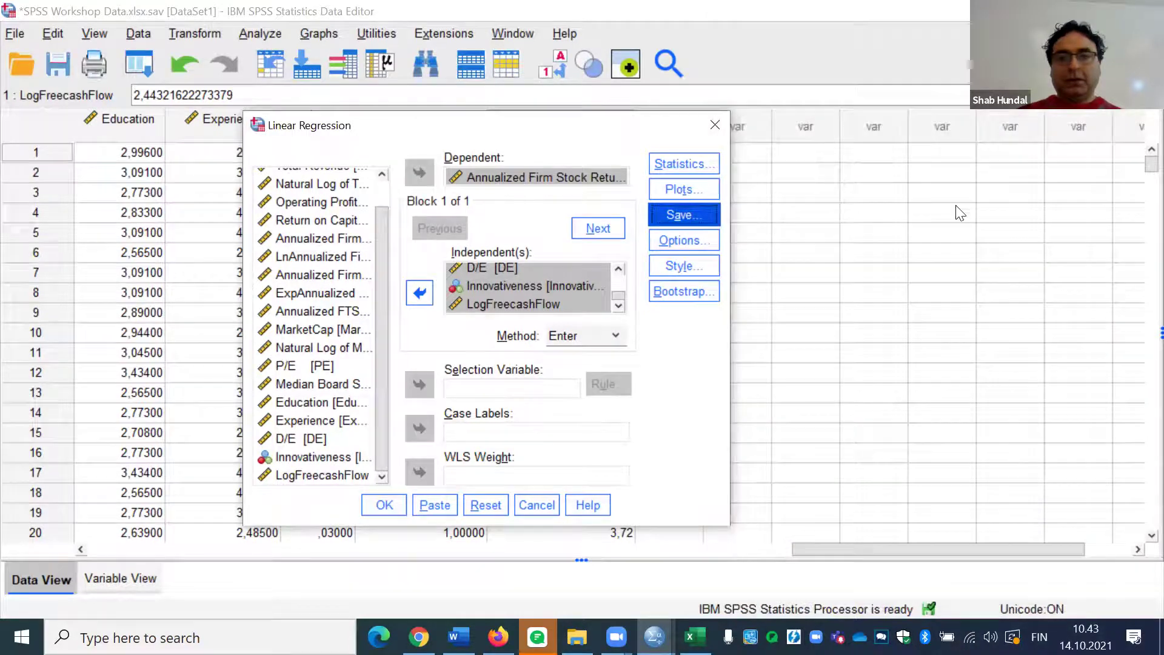
# - Review the regression's stepping and missing-value options, its residual plot choices and its save choices, closing each without changes
pyautogui.click(683, 242)
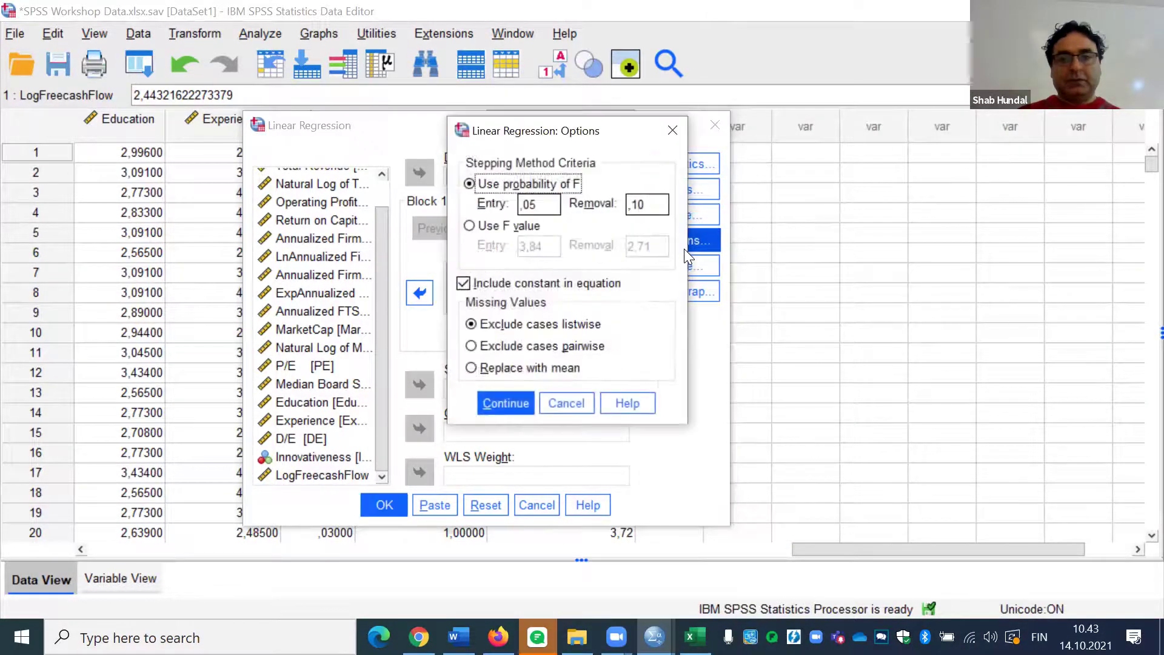
pyautogui.click(680, 131)
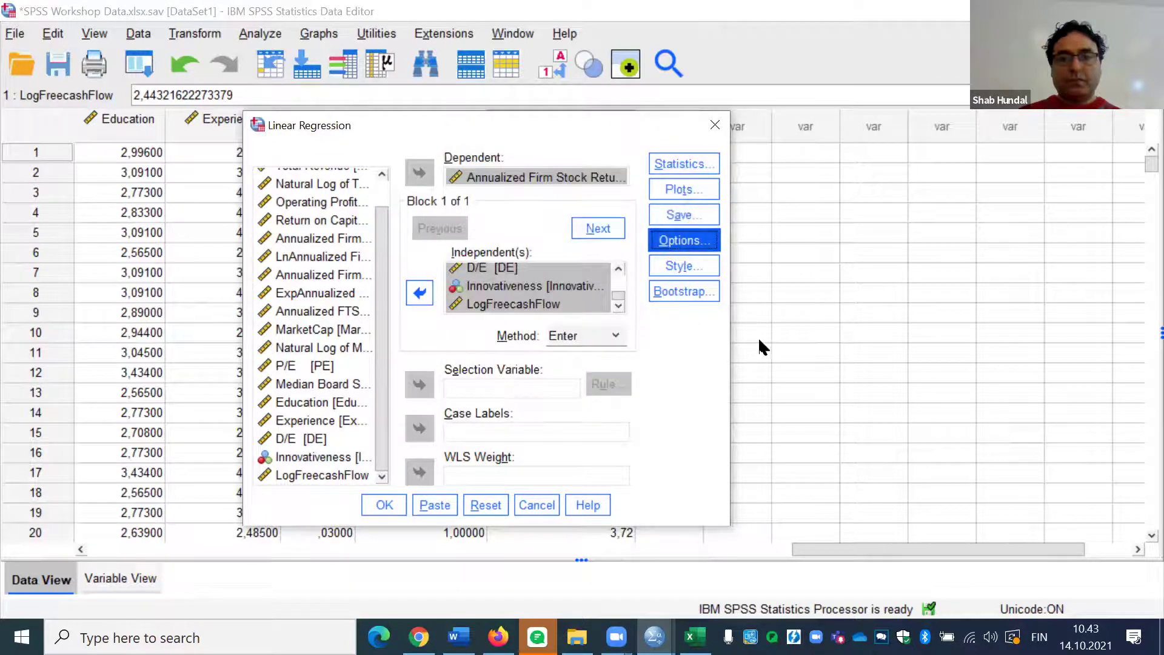
pyautogui.click(685, 188)
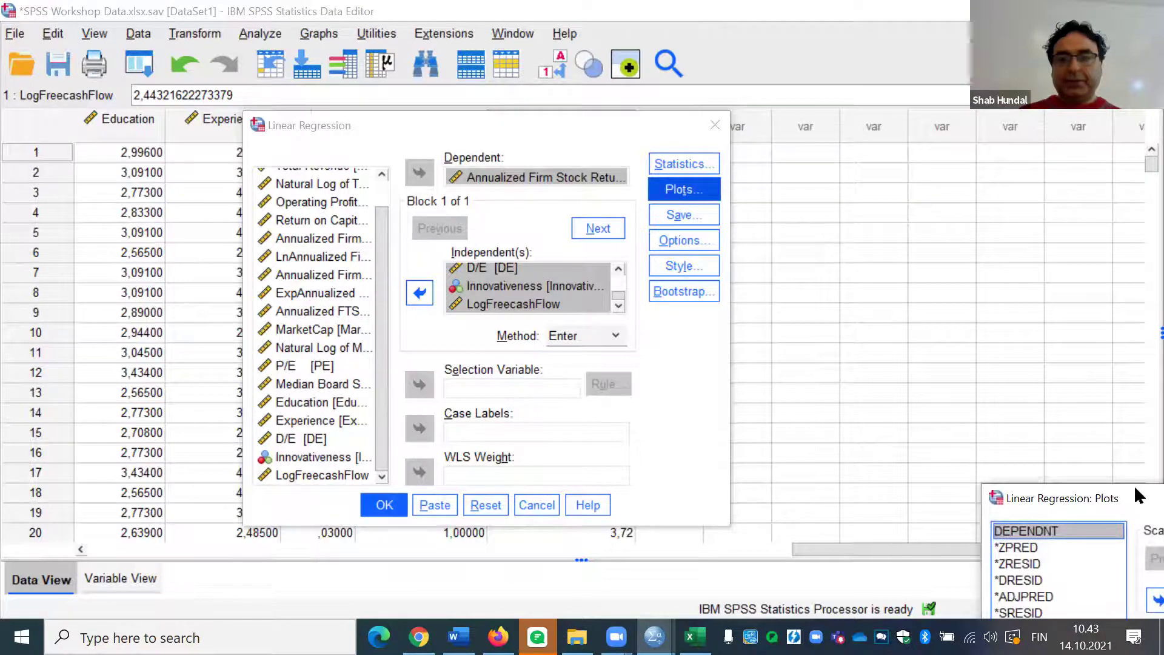
pyautogui.moveTo(1135, 490); pyautogui.dragTo(894, 130)
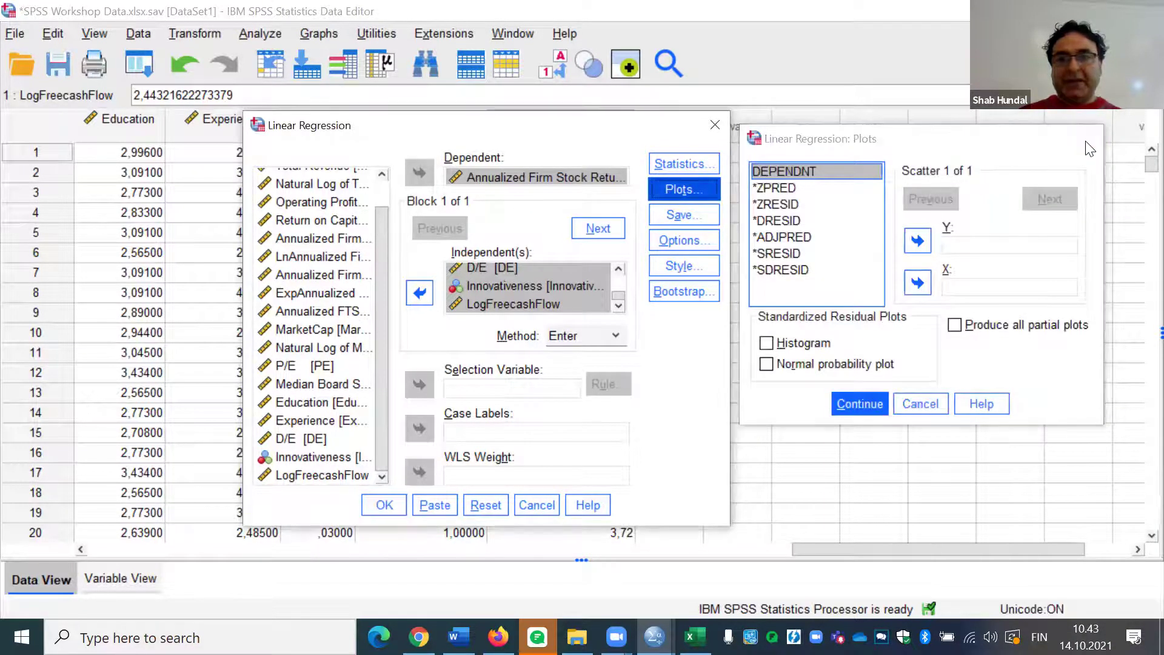
pyautogui.click(1088, 141)
pyautogui.click(685, 212)
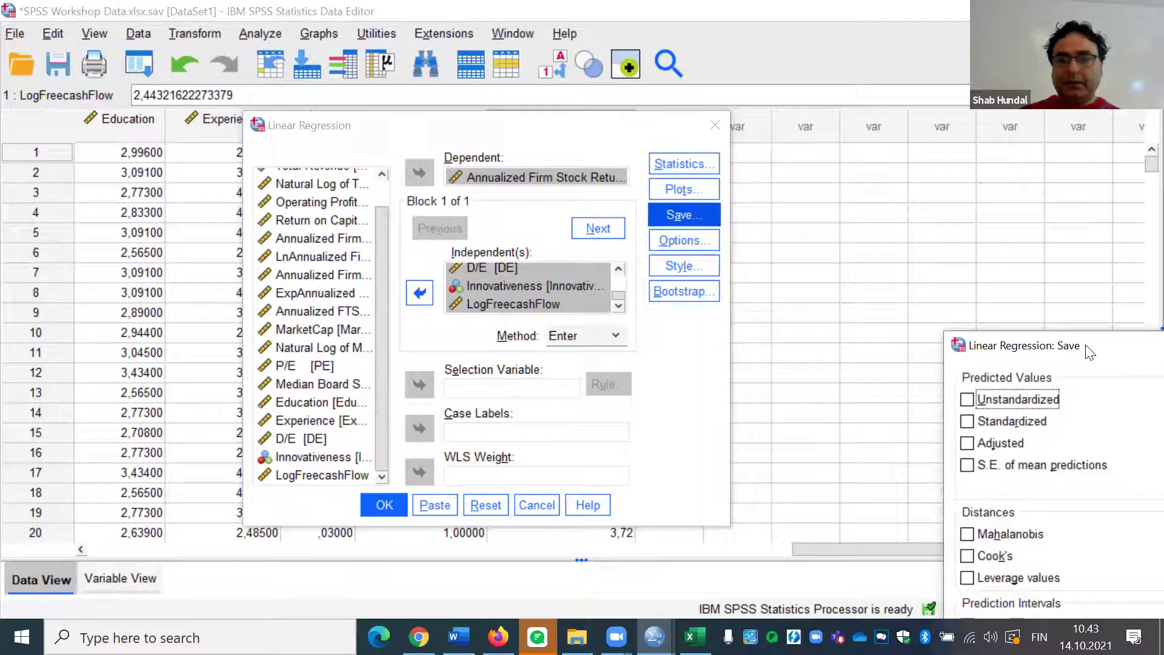
pyautogui.moveTo(1089, 351); pyautogui.dragTo(847, 117)
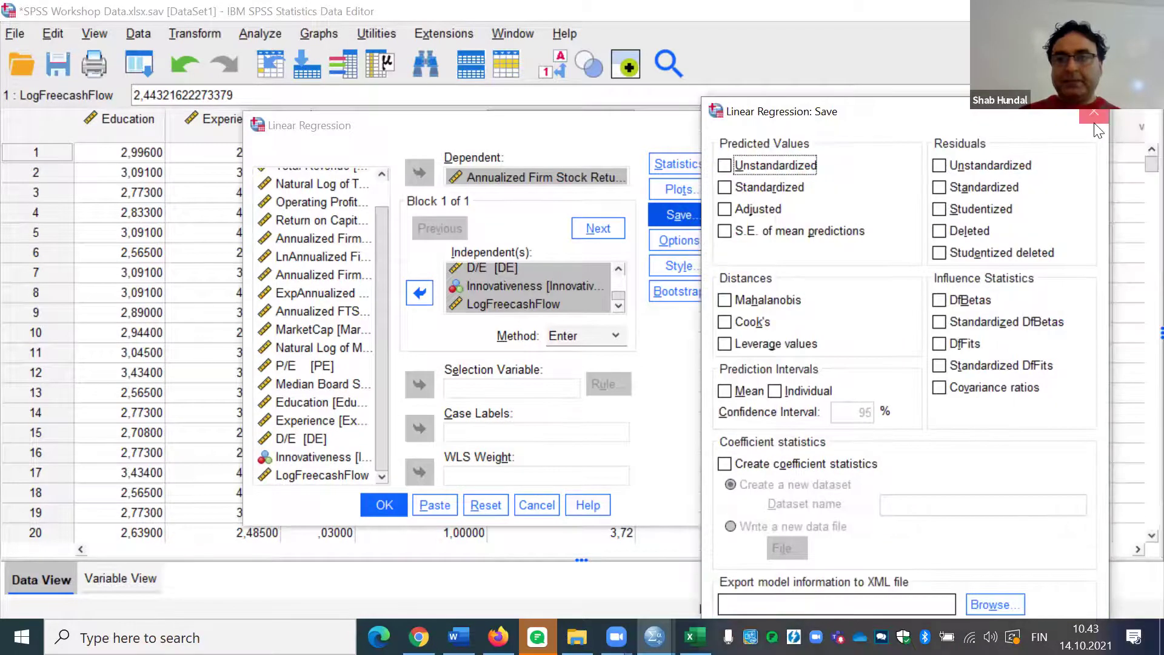
pyautogui.click(1094, 116)
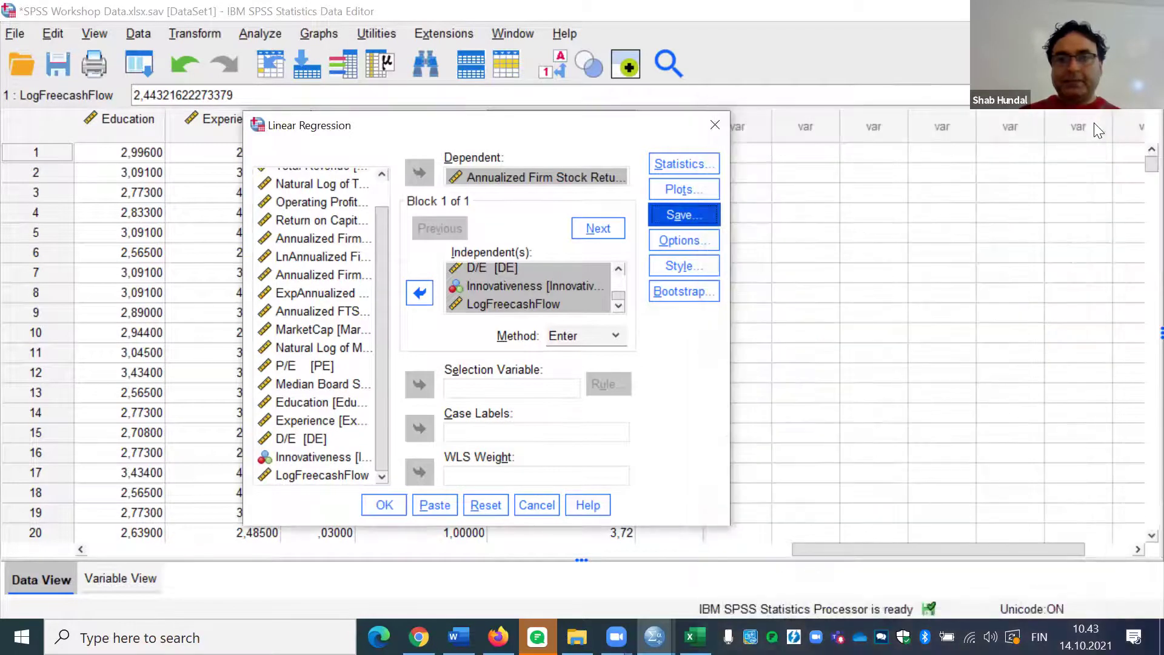
# - Recheck the regression statistics settings, keep them as they are, and run the linear regression
pyautogui.click(691, 167)
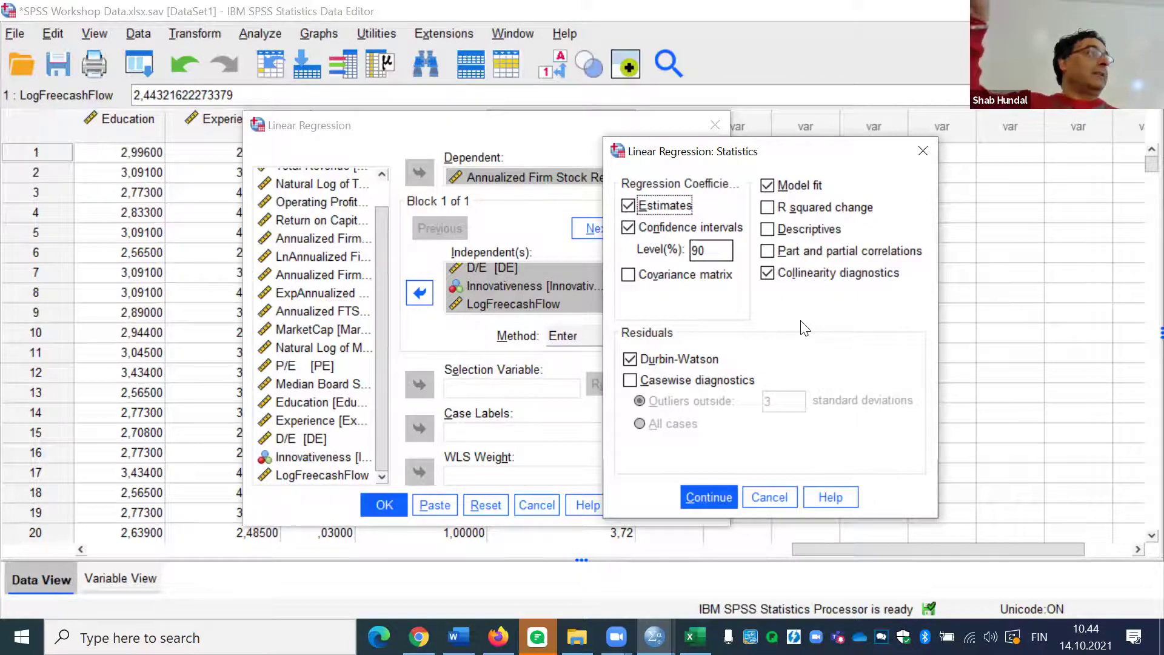
pyautogui.click(712, 496)
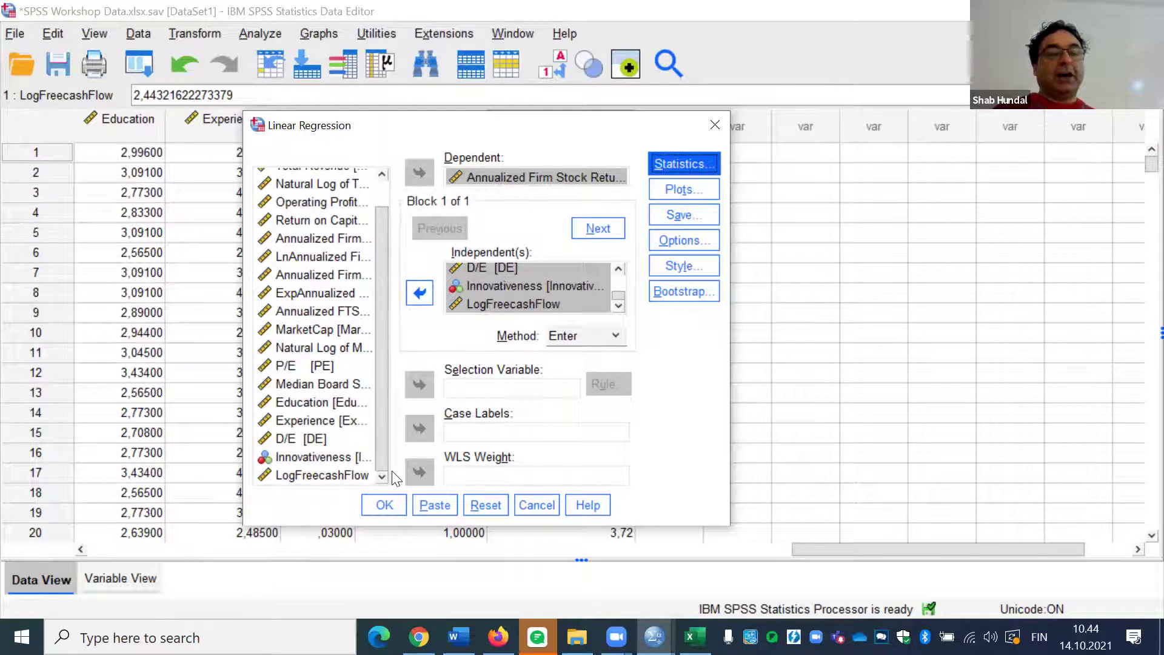
pyautogui.click(385, 505)
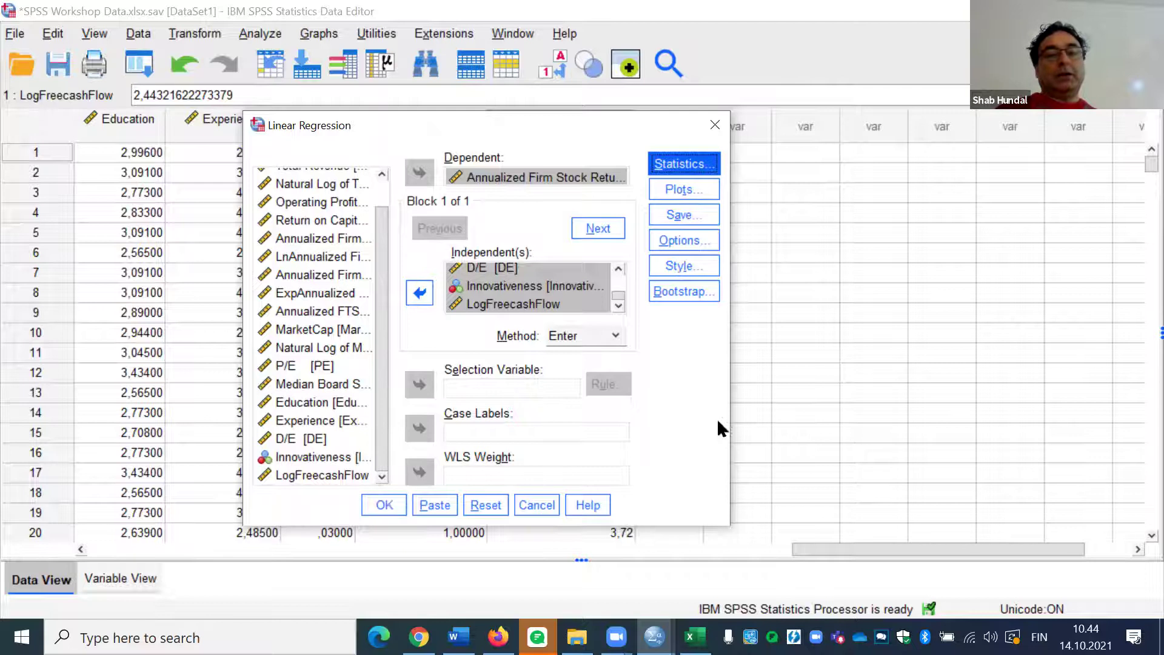
pyautogui.click(690, 161)
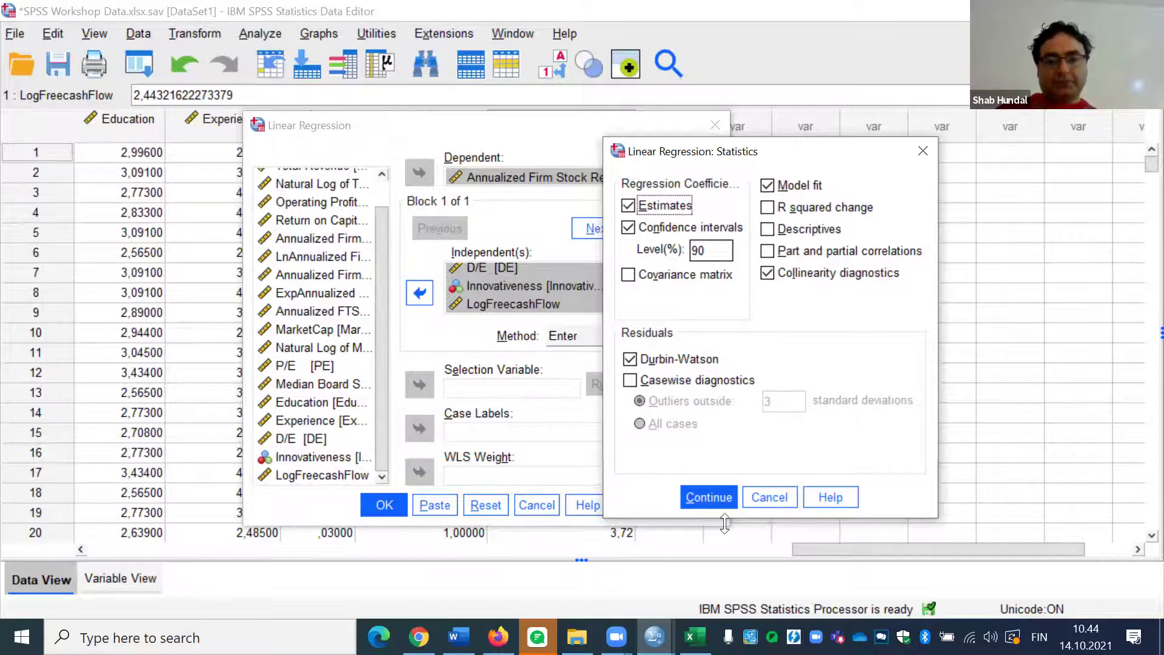
pyautogui.click(708, 497)
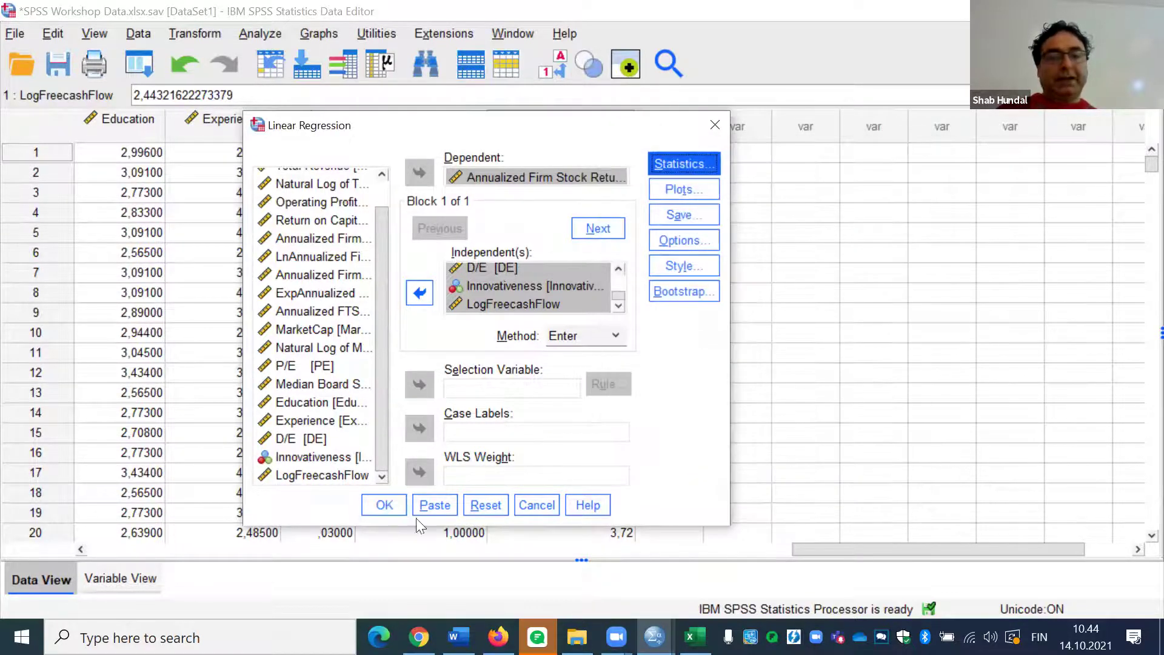
pyautogui.click(386, 507)
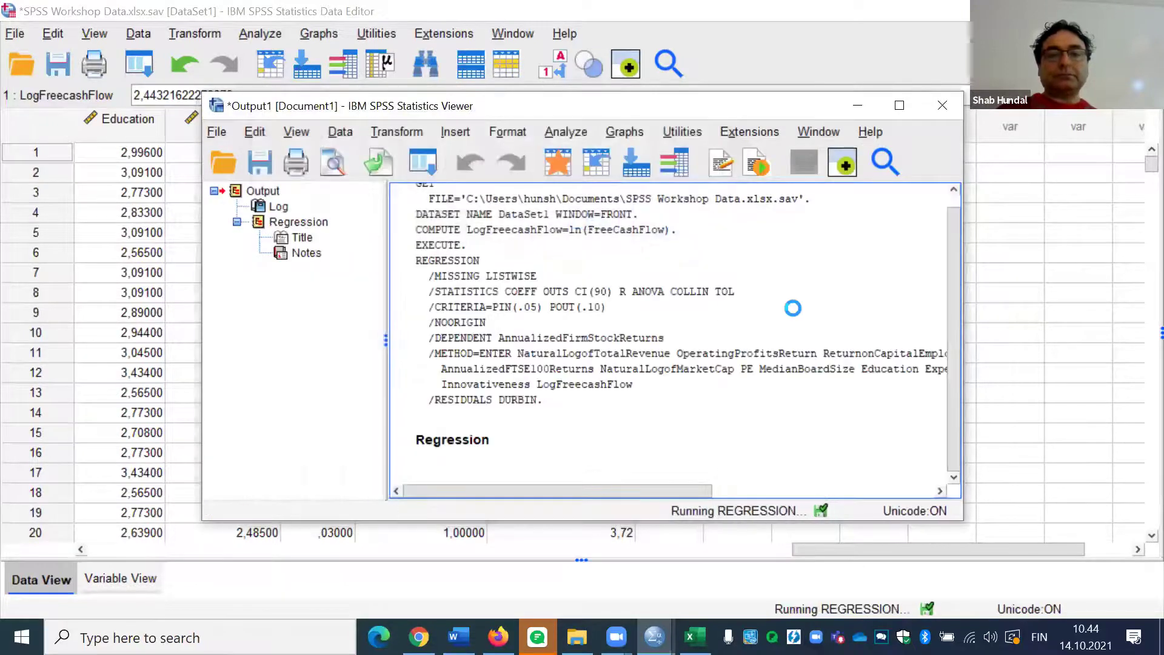
# - Enlarge the output window and examine the regression's Model Summary and ANOVA tables
pyautogui.click(899, 106)
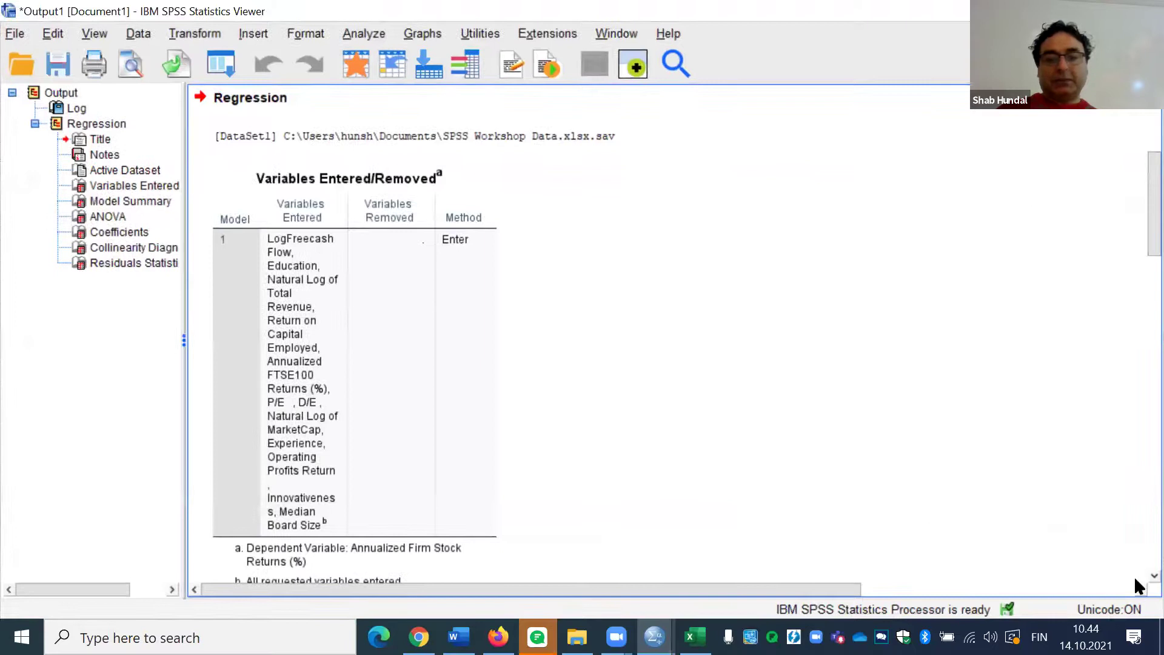
pyautogui.scroll(-5, 1135, 580)
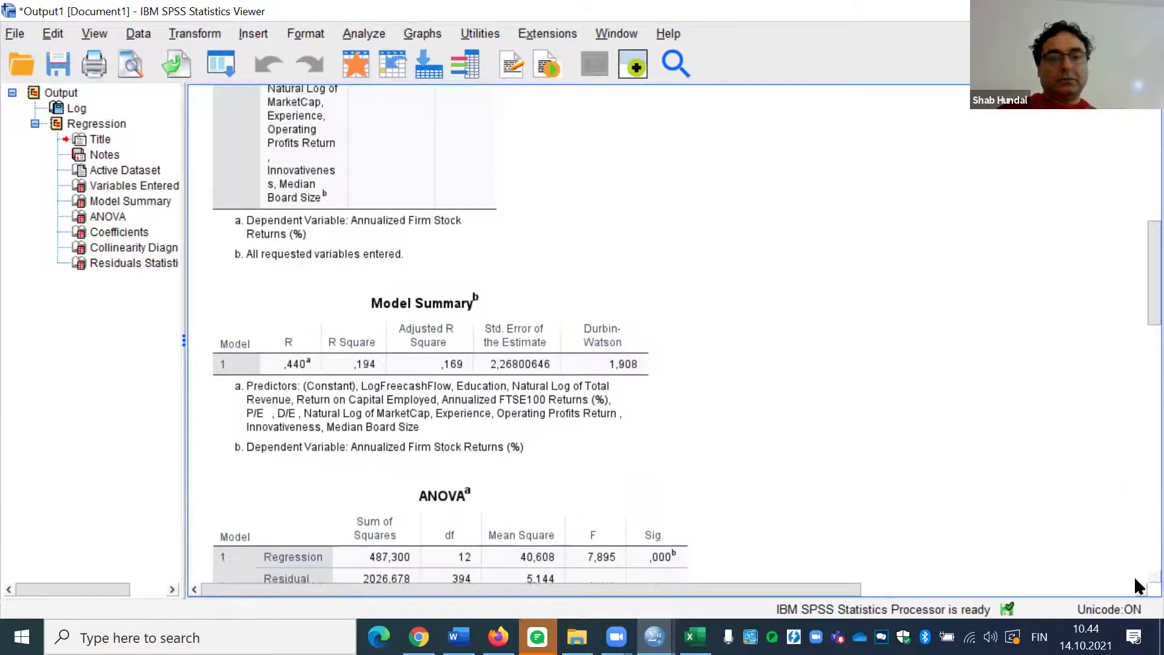
pyautogui.scroll(-2, 1138, 586)
pyautogui.click(639, 343)
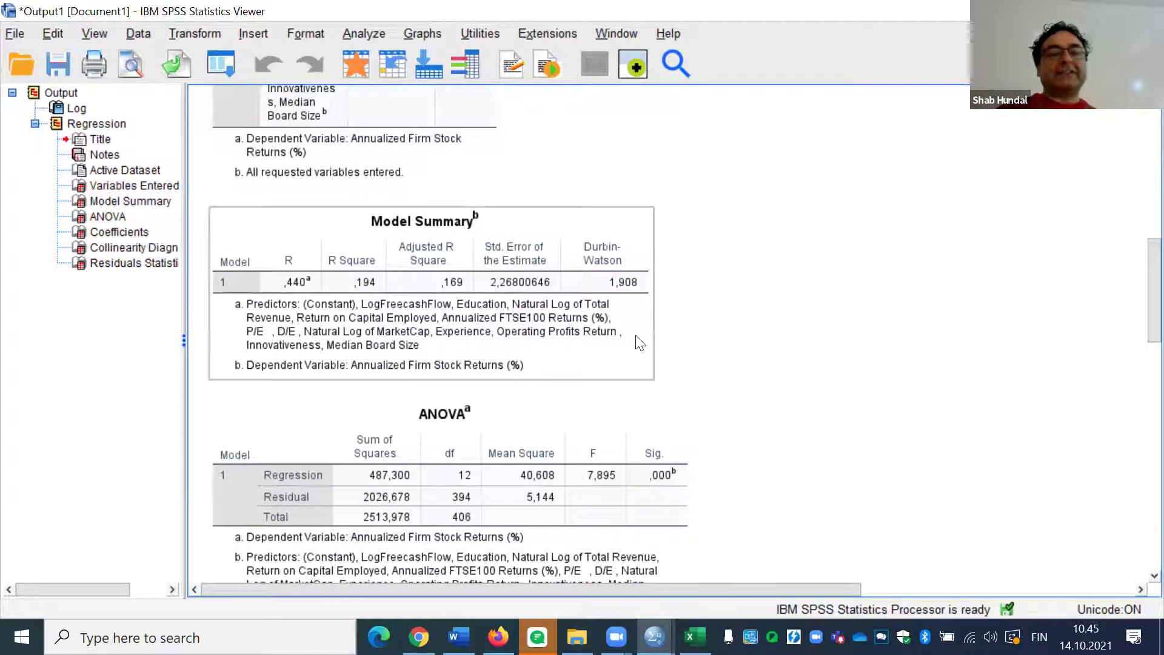
pyautogui.click(772, 393)
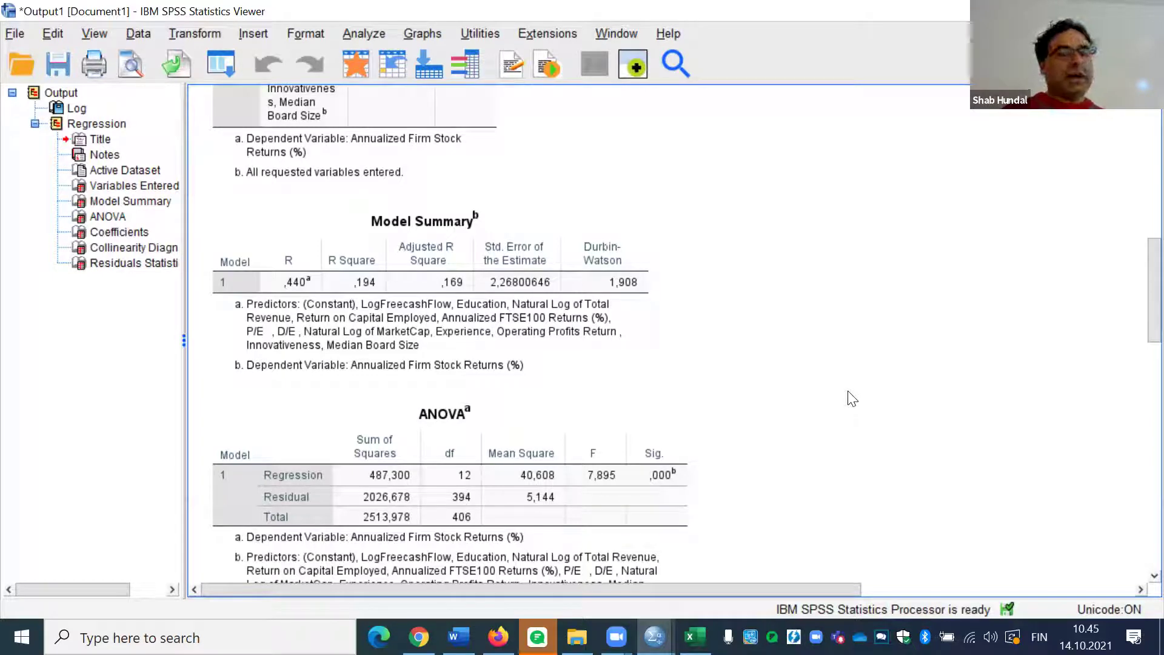
pyautogui.click(512, 267)
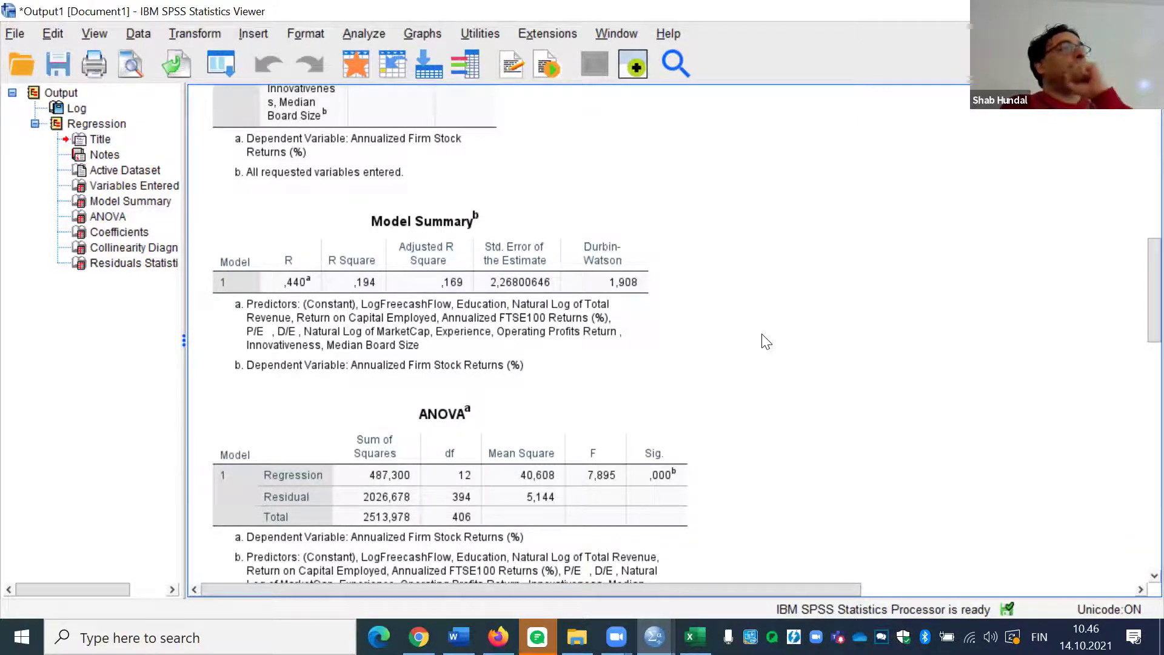
pyautogui.click(366, 306)
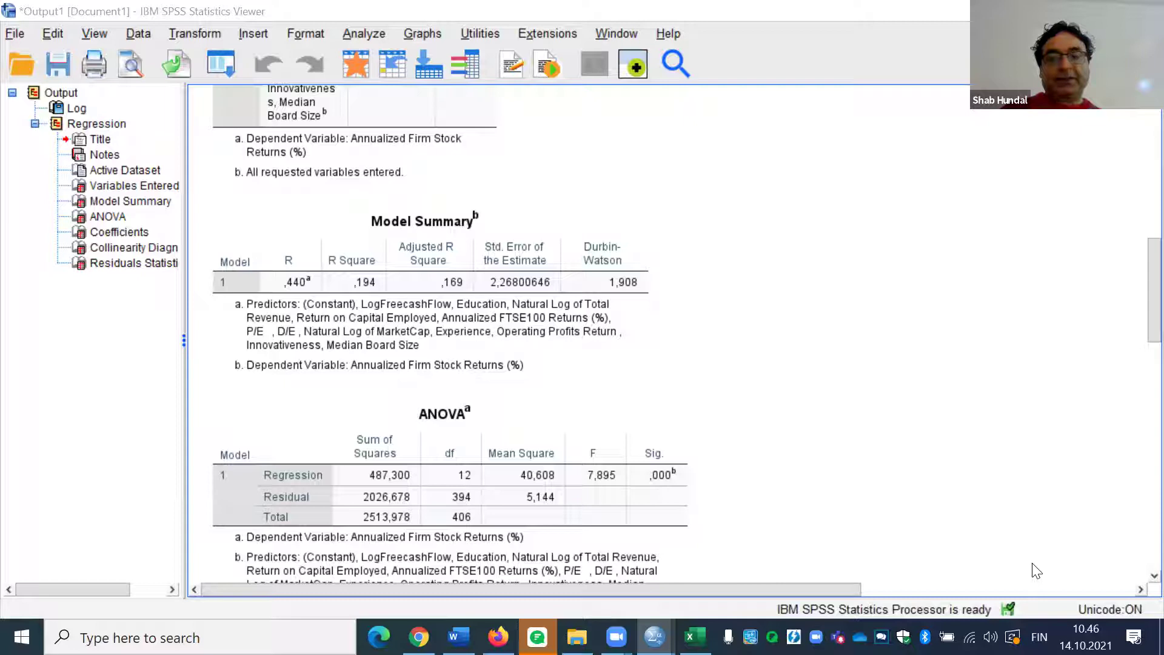
# - Switch to the whiteboard, add a blank page, and handwrite the function Y = f(X1, X2 ... X10) in red
pyautogui.hotkey('alt', 'Tab')
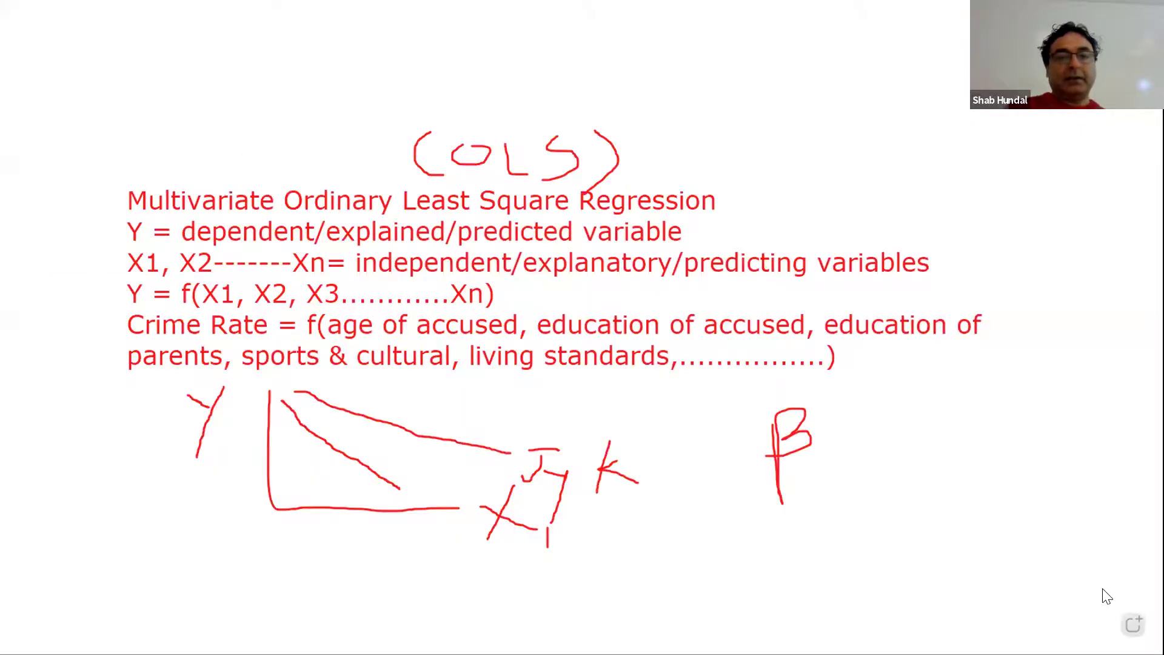
pyautogui.click(1132, 624)
pyautogui.moveTo(276, 165)
pyautogui.mouseDown()
pyautogui.moveTo(327, 192)
pyautogui.moveTo(302, 248)
pyautogui.mouseUp()
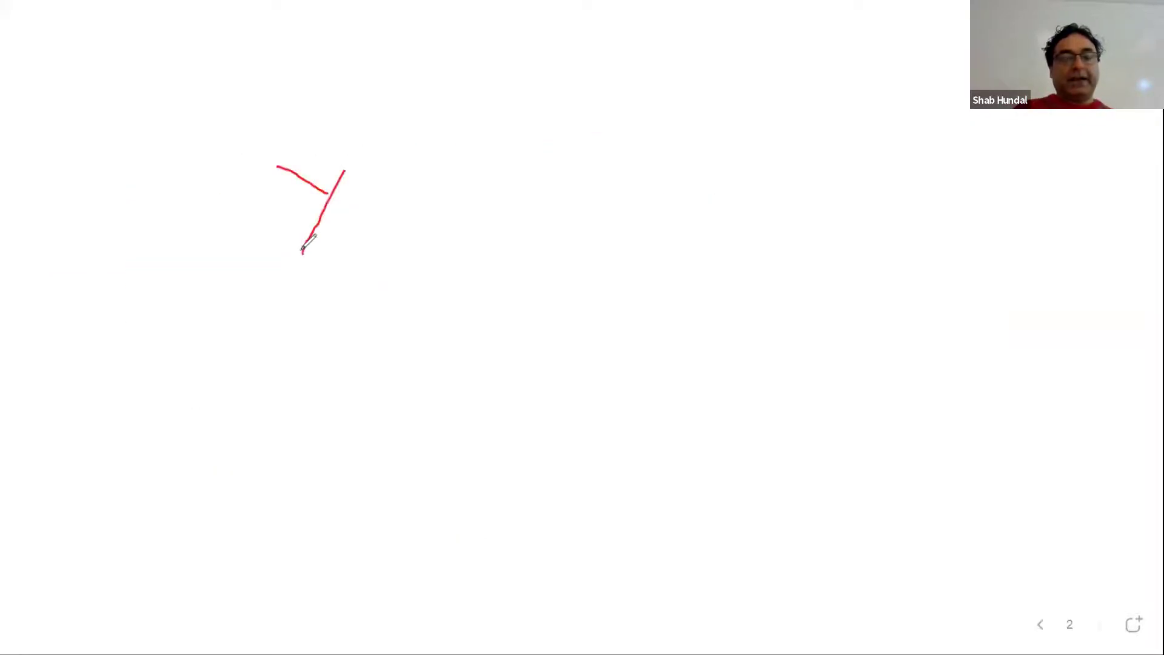
pyautogui.moveTo(359, 212)
pyautogui.mouseDown()
pyautogui.moveTo(390, 208)
pyautogui.moveTo(401, 225)
pyautogui.mouseUp()
pyautogui.moveTo(448, 182)
pyautogui.mouseDown()
pyautogui.moveTo(434, 173)
pyautogui.moveTo(466, 249)
pyautogui.moveTo(464, 198)
pyautogui.mouseUp()
pyautogui.moveTo(515, 165); pyautogui.dragTo(531, 281)
pyautogui.moveTo(560, 190)
pyautogui.mouseDown()
pyautogui.moveTo(539, 237)
pyautogui.moveTo(555, 222)
pyautogui.moveTo(583, 266)
pyautogui.mouseUp()
pyautogui.moveTo(650, 201)
pyautogui.mouseDown()
pyautogui.moveTo(637, 224)
pyautogui.moveTo(653, 223)
pyautogui.moveTo(699, 264)
pyautogui.mouseUp()
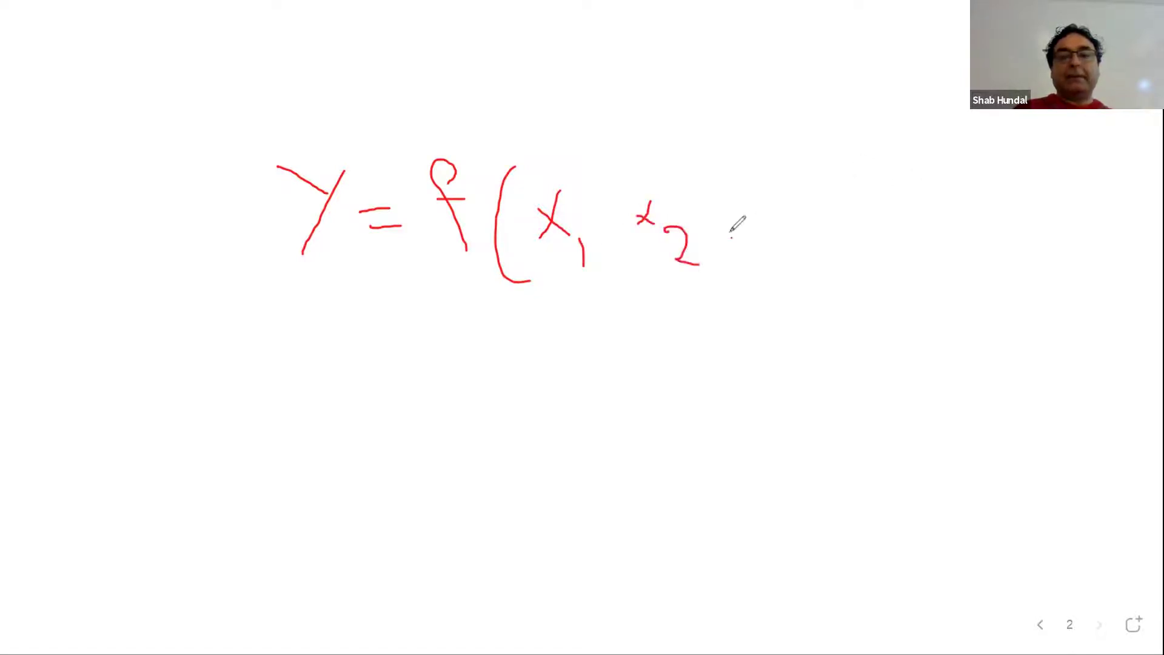
pyautogui.moveTo(779, 237); pyautogui.dragTo(801, 234)
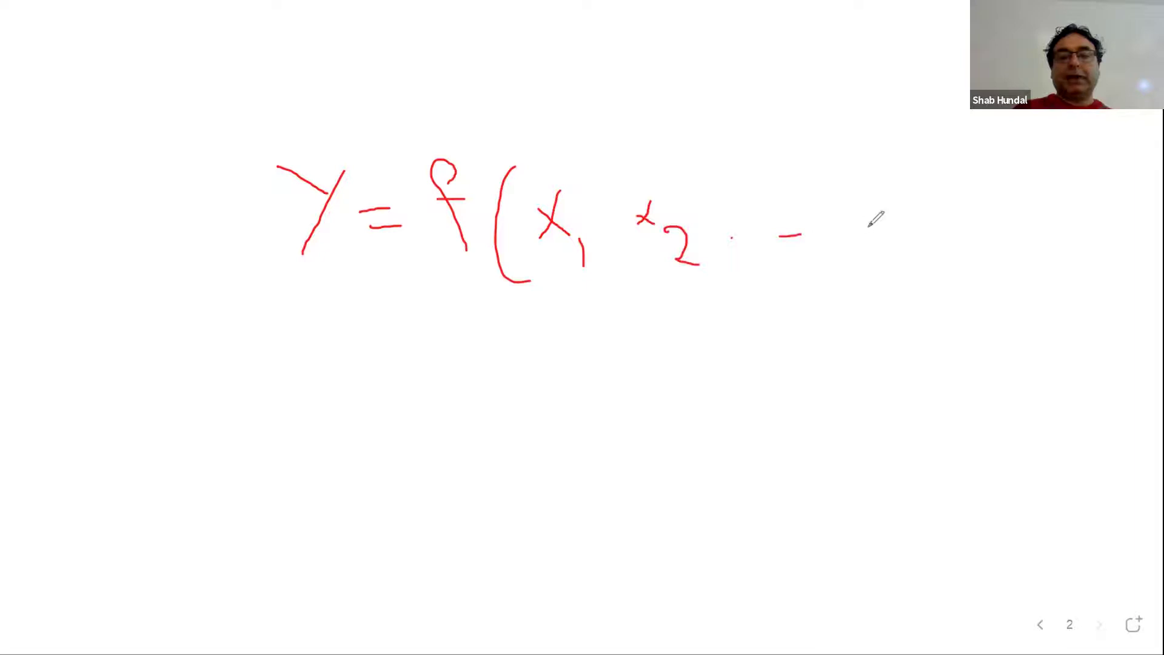
pyautogui.moveTo(947, 238)
pyautogui.mouseDown()
pyautogui.moveTo(1014, 182)
pyautogui.moveTo(1003, 248)
pyautogui.moveTo(1023, 293)
pyautogui.moveTo(1035, 268)
pyautogui.moveTo(1048, 268)
pyautogui.mouseUp()
pyautogui.moveTo(1053, 159); pyautogui.dragTo(1064, 319)
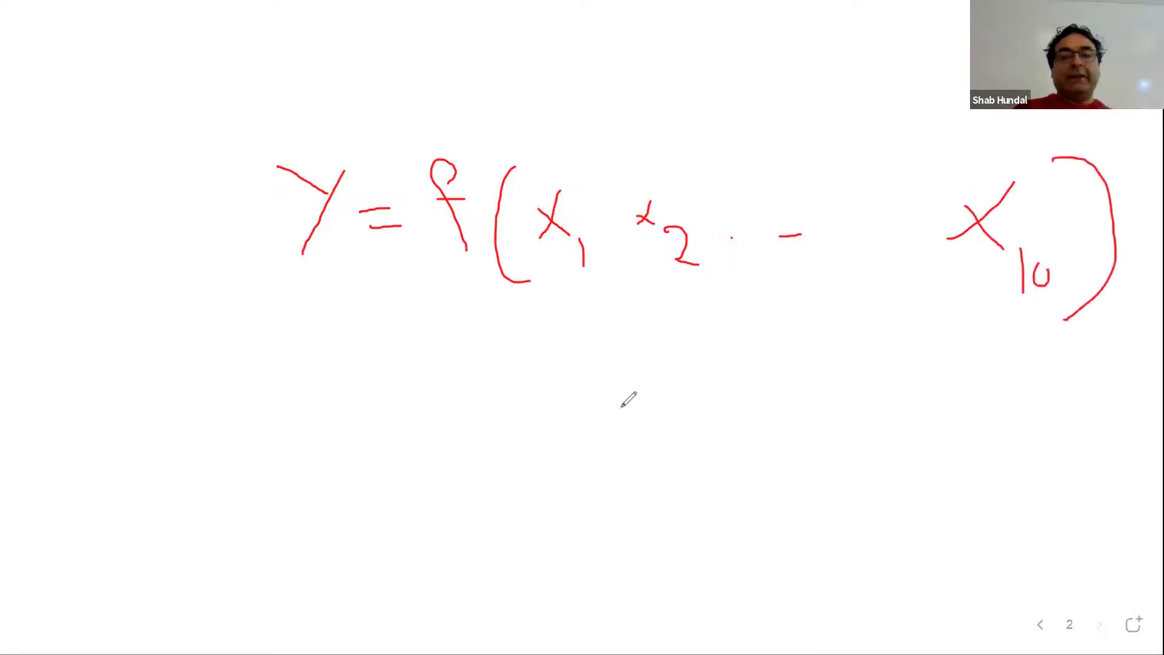
# - Handwrite R² = 0.194 beneath the function on the whiteboard page
pyautogui.moveTo(391, 365)
pyautogui.mouseDown()
pyautogui.moveTo(390, 351)
pyautogui.moveTo(442, 432)
pyautogui.mouseUp()
pyautogui.moveTo(432, 316)
pyautogui.mouseDown()
pyautogui.moveTo(459, 318)
pyautogui.moveTo(499, 362)
pyautogui.moveTo(596, 390)
pyautogui.mouseUp()
pyautogui.moveTo(562, 426); pyautogui.dragTo(609, 419)
pyautogui.moveTo(677, 354)
pyautogui.mouseDown()
pyautogui.moveTo(666, 410)
pyautogui.moveTo(681, 353)
pyautogui.mouseUp()
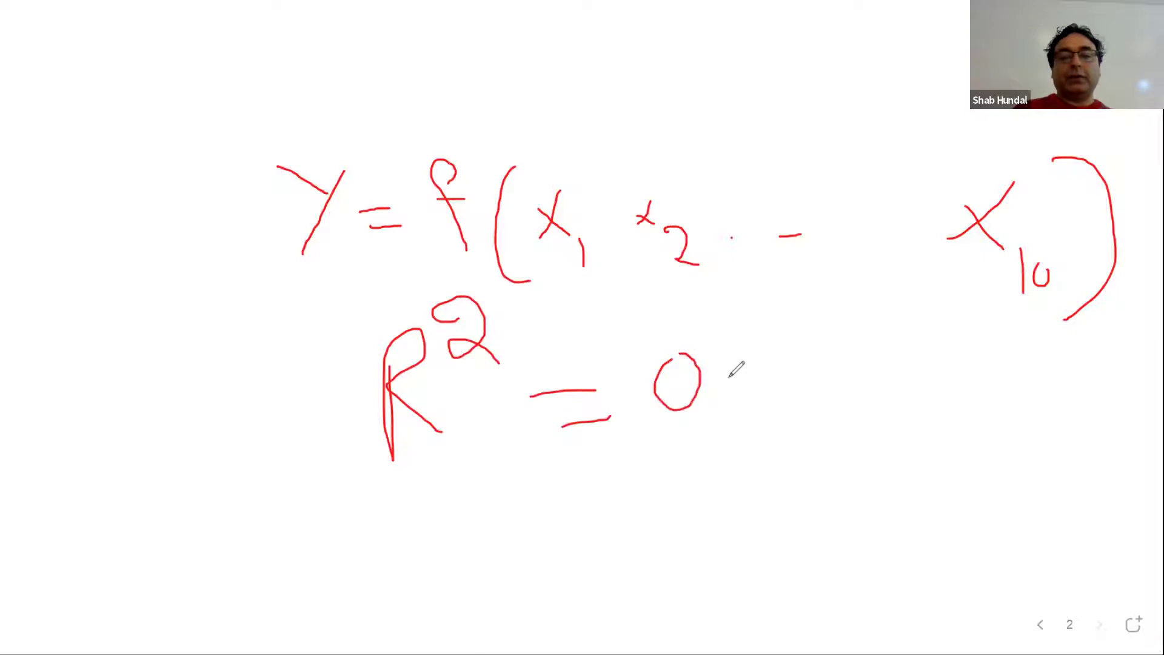
pyautogui.moveTo(754, 401); pyautogui.dragTo(764, 485)
pyautogui.moveTo(765, 438); pyautogui.dragTo(789, 437)
pyautogui.moveTo(791, 421); pyautogui.dragTo(801, 482)
pyautogui.moveTo(828, 402)
pyautogui.mouseDown()
pyautogui.moveTo(885, 445)
pyautogui.moveTo(884, 457)
pyautogui.mouseUp()
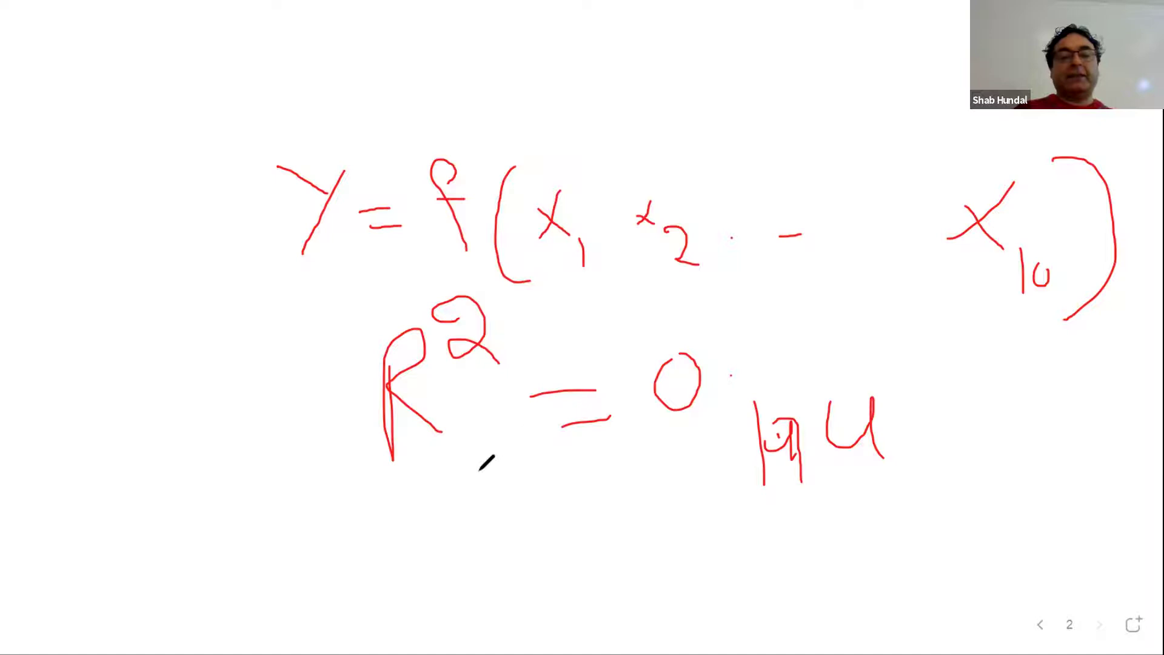
# - Handwrite the percentage 19.4% beneath the R² equation
pyautogui.moveTo(464, 458); pyautogui.dragTo(463, 529)
pyautogui.moveTo(518, 450)
pyautogui.mouseDown()
pyautogui.moveTo(512, 485)
pyautogui.moveTo(528, 473)
pyautogui.moveTo(530, 527)
pyautogui.mouseUp()
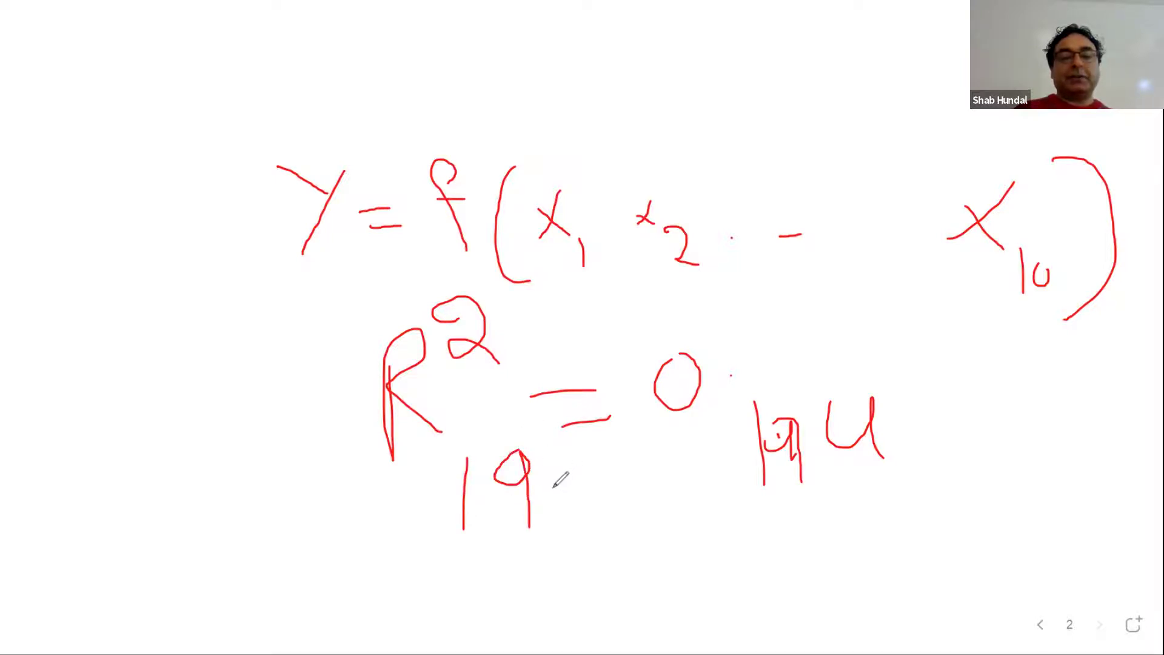
pyautogui.click(558, 499)
pyautogui.moveTo(577, 464)
pyautogui.mouseDown()
pyautogui.moveTo(624, 497)
pyautogui.moveTo(621, 554)
pyautogui.moveTo(700, 462)
pyautogui.moveTo(683, 467)
pyautogui.mouseUp()
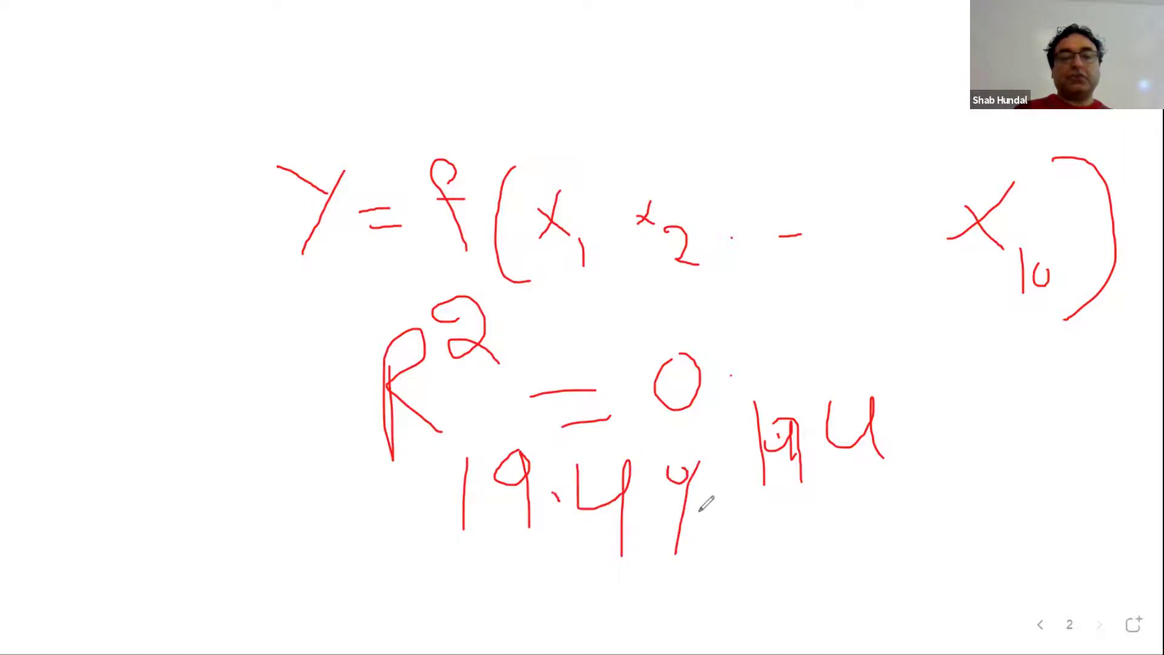
pyautogui.moveTo(703, 520); pyautogui.dragTo(700, 523)
# - Draw a curved arrow from 19.4% up to Y, and a stroke beneath the terms from X1 to X10
pyautogui.moveTo(380, 518); pyautogui.dragTo(283, 489)
pyautogui.moveTo(193, 318)
pyautogui.mouseDown()
pyautogui.moveTo(275, 195)
pyautogui.moveTo(267, 243)
pyautogui.mouseUp()
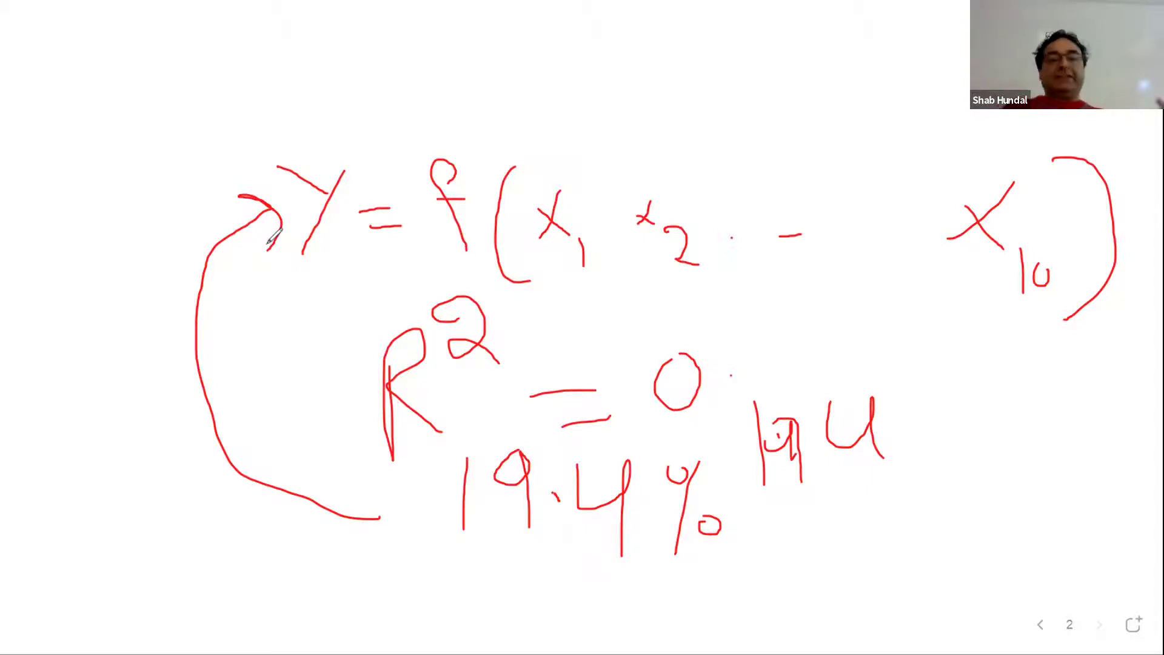
pyautogui.moveTo(549, 270)
pyautogui.mouseDown()
pyautogui.moveTo(629, 289)
pyautogui.moveTo(989, 300)
pyautogui.mouseUp()
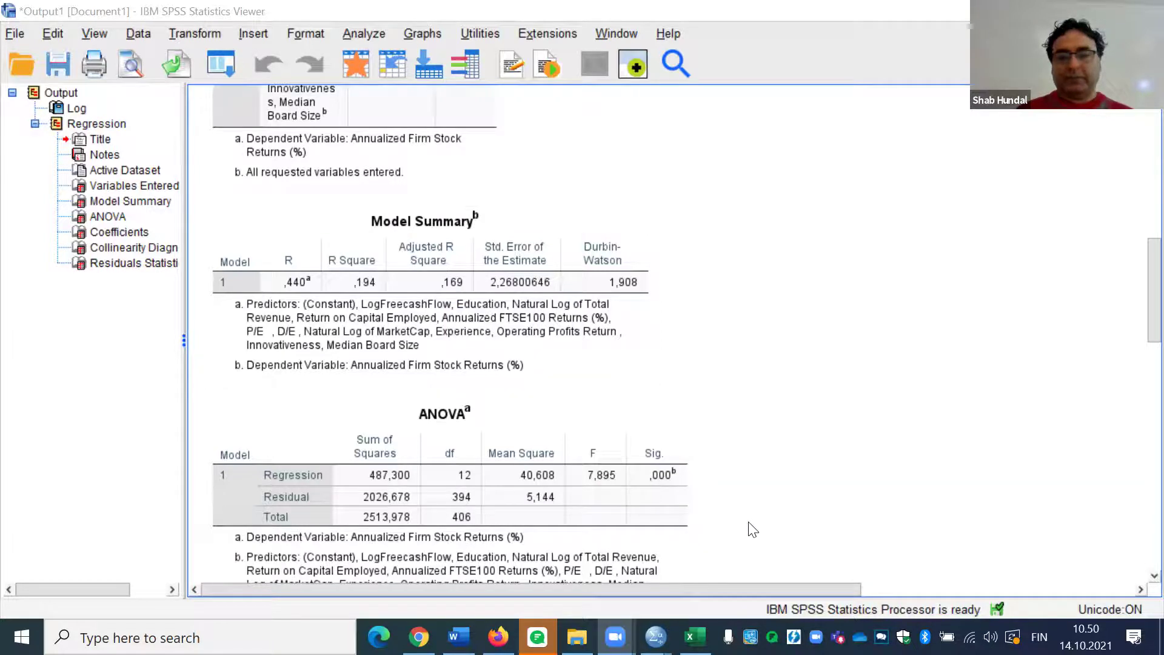
# - Return to the SPSS regression output, then find Snipping Tool on the computer and open it
pyautogui.click(734, 276)
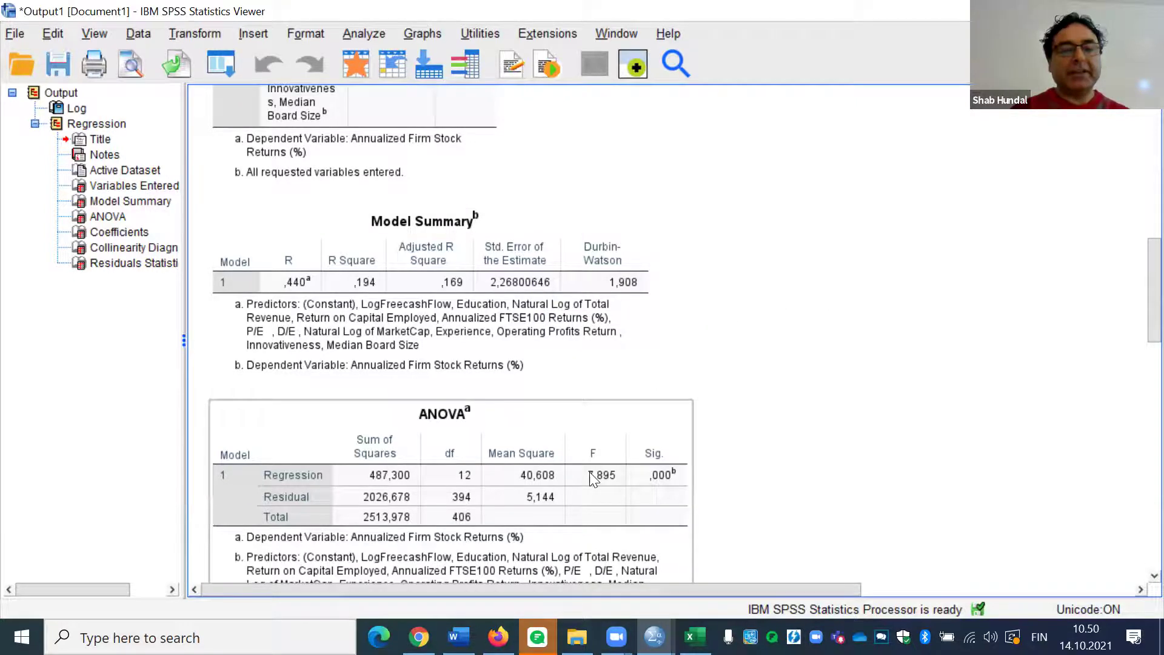
pyautogui.press('super+s')
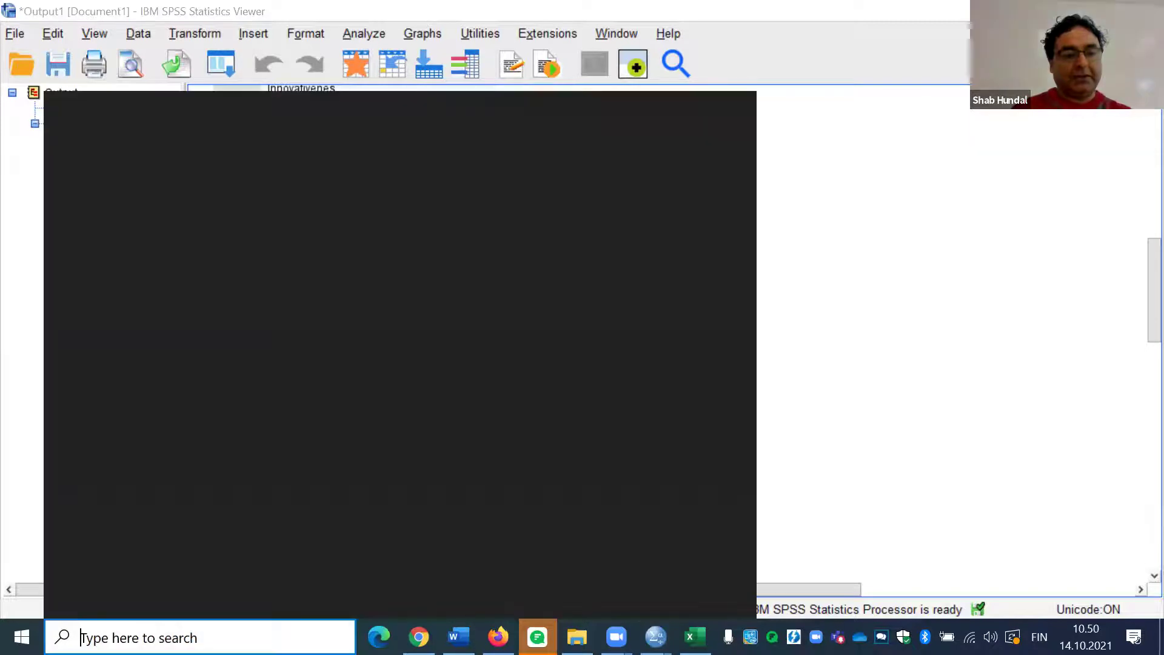
pyautogui.write('sc')
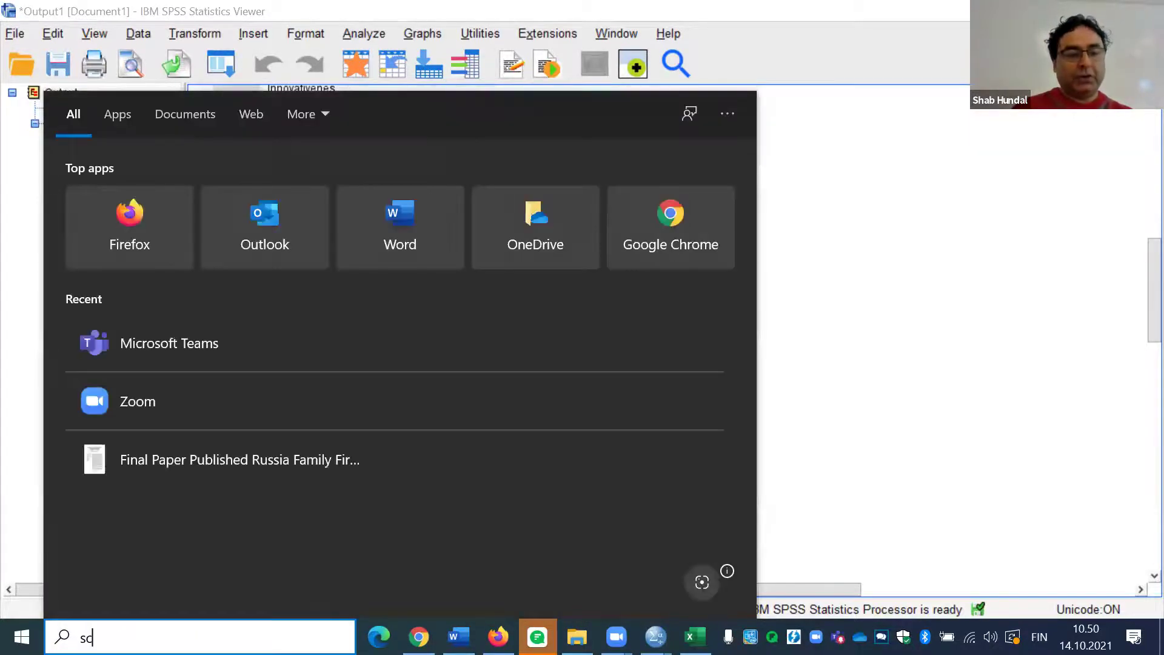
pyautogui.press('BackSpace')
pyautogui.write('n')
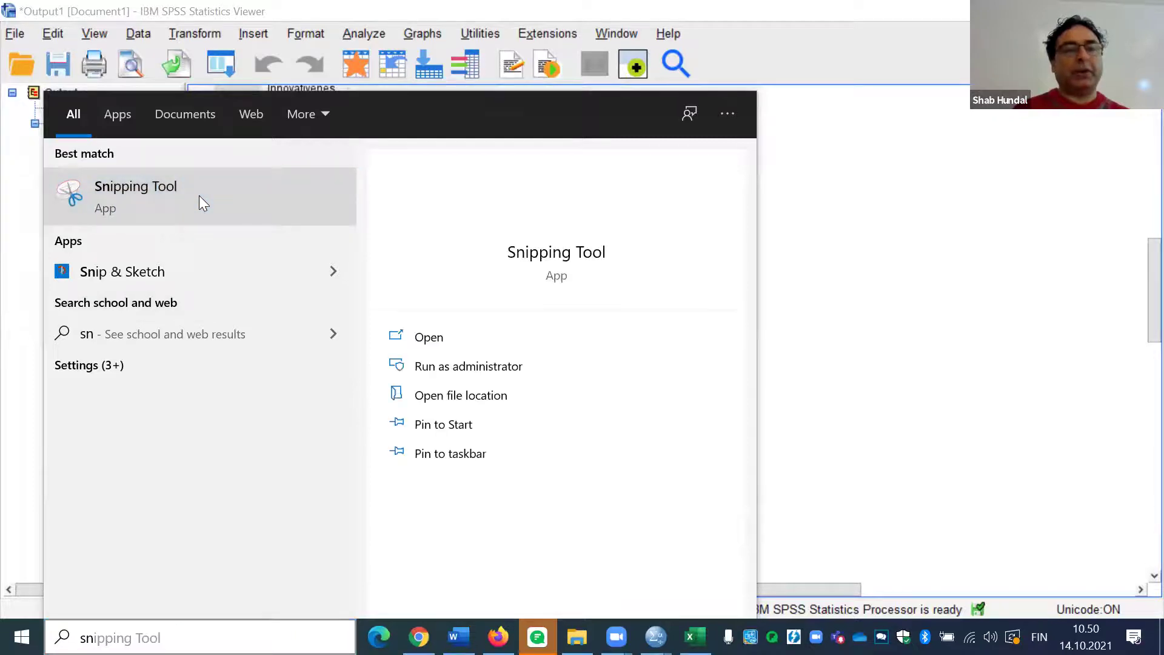
pyautogui.press('Return')
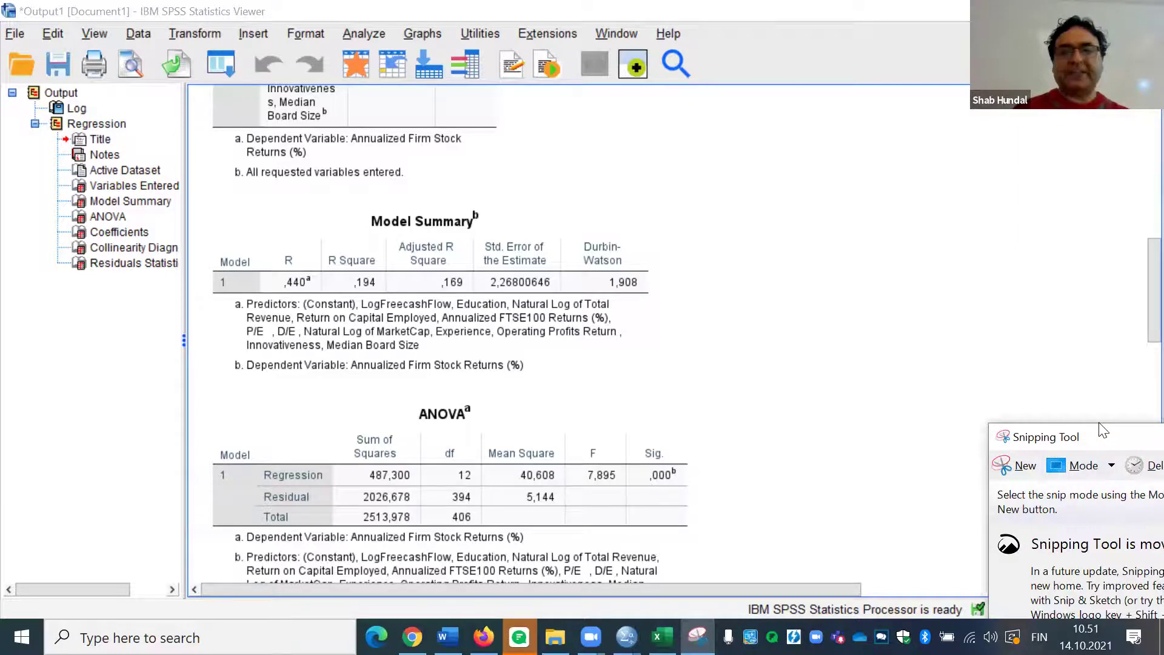
# - Capture a new snip of the Model Summary table together with its predictor and dependent variable footnotes
pyautogui.moveTo(1102, 429); pyautogui.dragTo(851, 119)
pyautogui.click(768, 156)
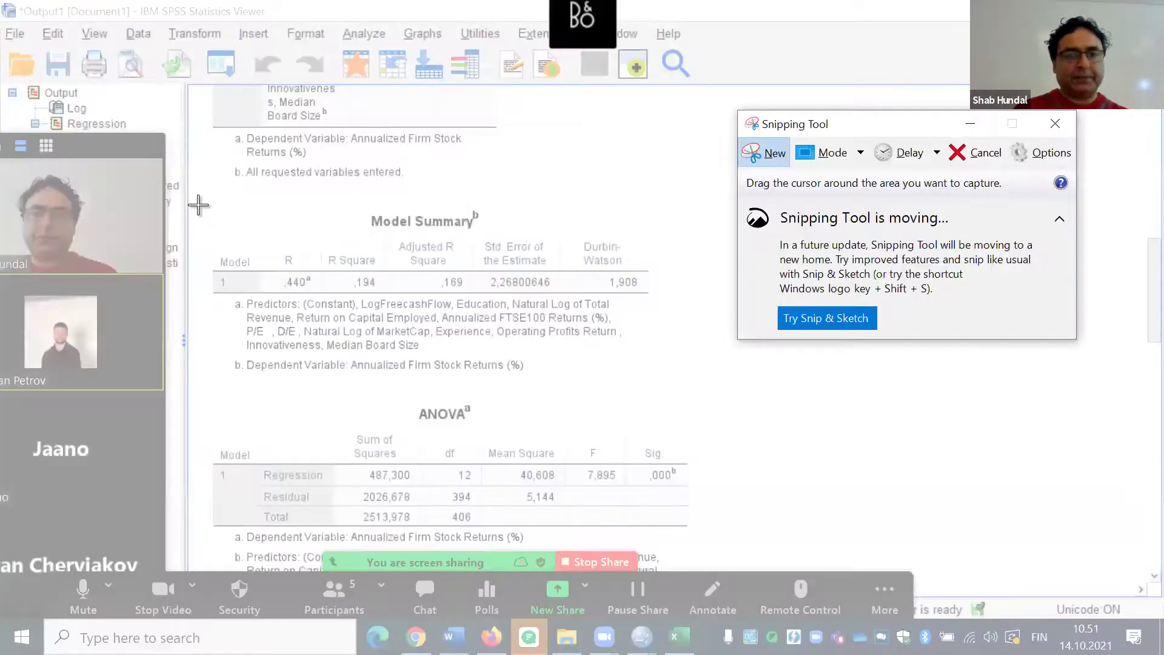
pyautogui.moveTo(192, 198); pyautogui.dragTo(745, 392)
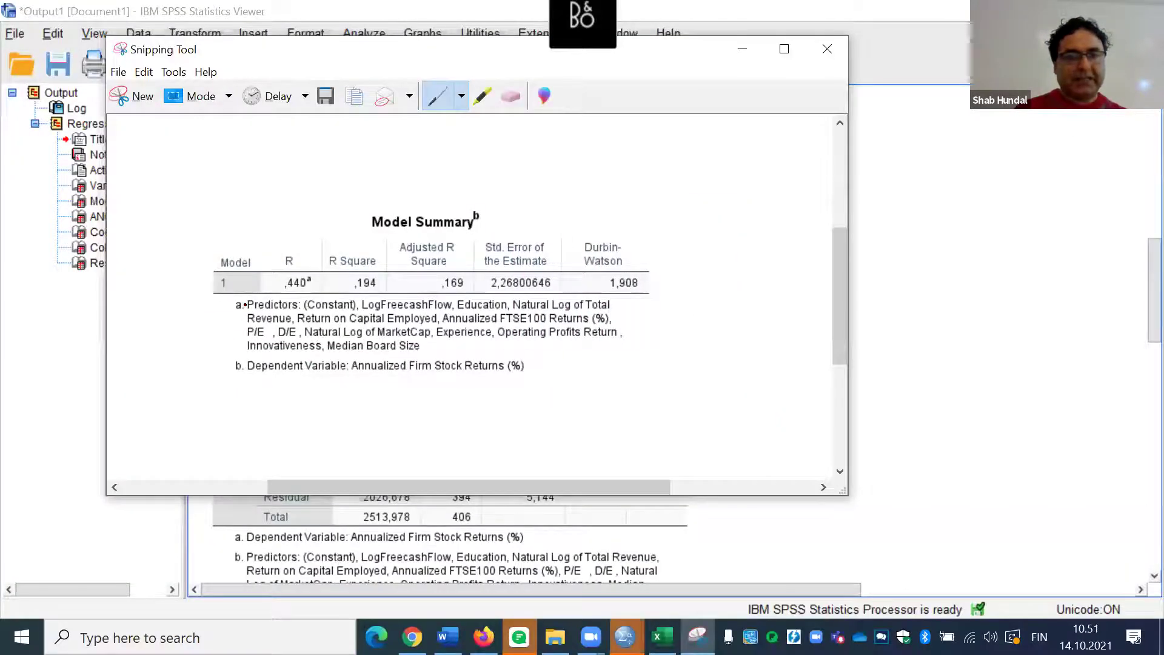
# - Circle the R Square and Durbin-Watson values on the Model Summary snip with the red pen
pyautogui.click(462, 97)
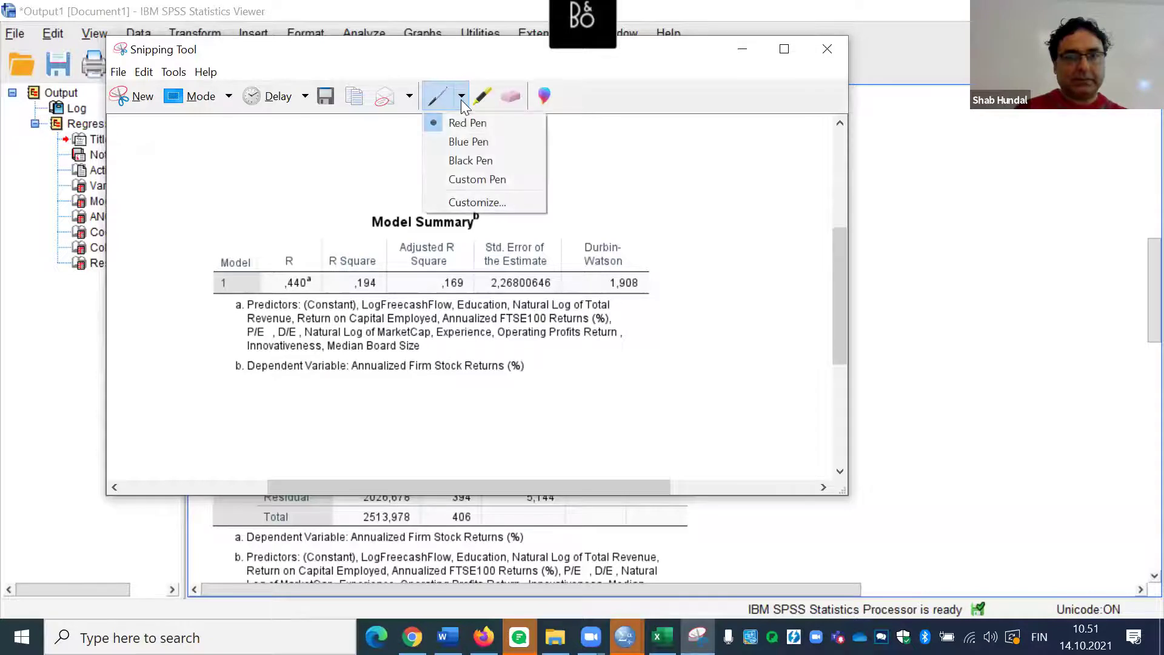
pyautogui.moveTo(477, 356)
pyautogui.mouseDown()
pyautogui.moveTo(317, 267)
pyautogui.moveTo(364, 297)
pyautogui.moveTo(383, 262)
pyautogui.mouseUp()
pyautogui.moveTo(245, 114); pyautogui.dragTo(375, 256)
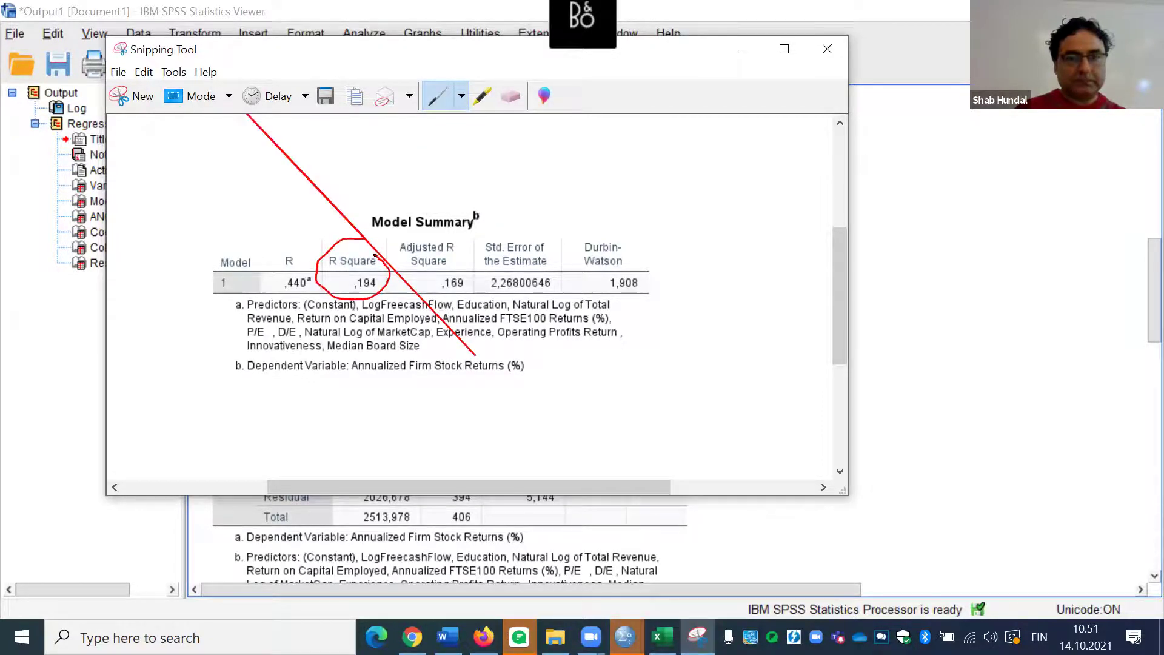
pyautogui.moveTo(628, 264)
pyautogui.mouseDown()
pyautogui.moveTo(604, 303)
pyautogui.moveTo(669, 280)
pyautogui.moveTo(623, 263)
pyautogui.mouseUp()
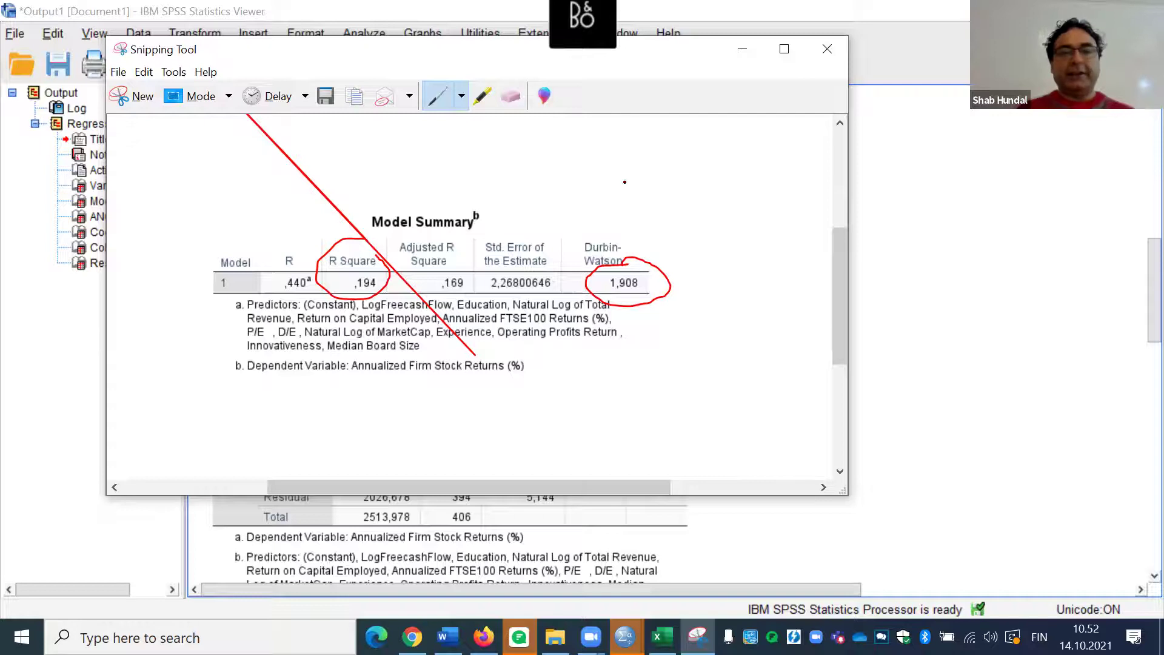
# - Handwrite 1.75 above and 2.25 below the Durbin-Watson value, joining the two numbers with a curved line
pyautogui.moveTo(567, 150); pyautogui.dragTo(569, 190)
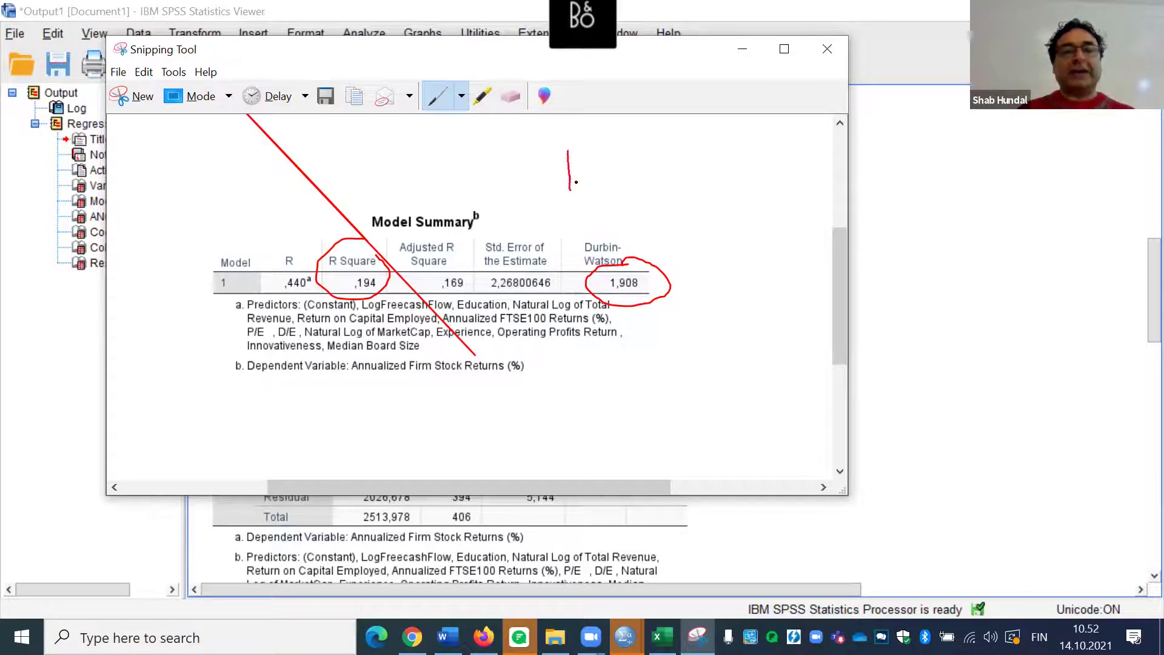
pyautogui.click(578, 170)
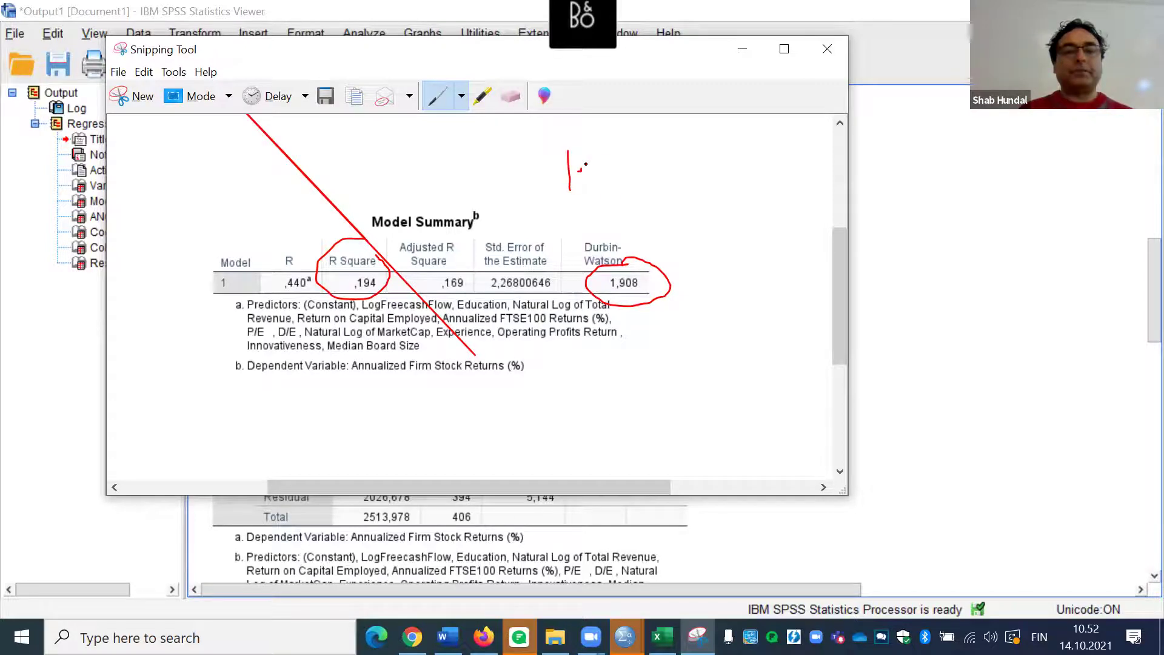
pyautogui.moveTo(594, 153); pyautogui.dragTo(613, 208)
pyautogui.moveTo(673, 141)
pyautogui.mouseDown()
pyautogui.moveTo(645, 153)
pyautogui.moveTo(679, 174)
pyautogui.moveTo(637, 205)
pyautogui.moveTo(706, 301)
pyautogui.moveTo(682, 364)
pyautogui.mouseUp()
pyautogui.moveTo(604, 375)
pyautogui.mouseDown()
pyautogui.moveTo(606, 414)
pyautogui.moveTo(662, 417)
pyautogui.moveTo(702, 365)
pyautogui.moveTo(706, 405)
pyautogui.moveTo(731, 417)
pyautogui.mouseUp()
pyautogui.moveTo(760, 358)
pyautogui.mouseDown()
pyautogui.moveTo(751, 369)
pyautogui.moveTo(782, 418)
pyautogui.moveTo(759, 424)
pyautogui.mouseUp()
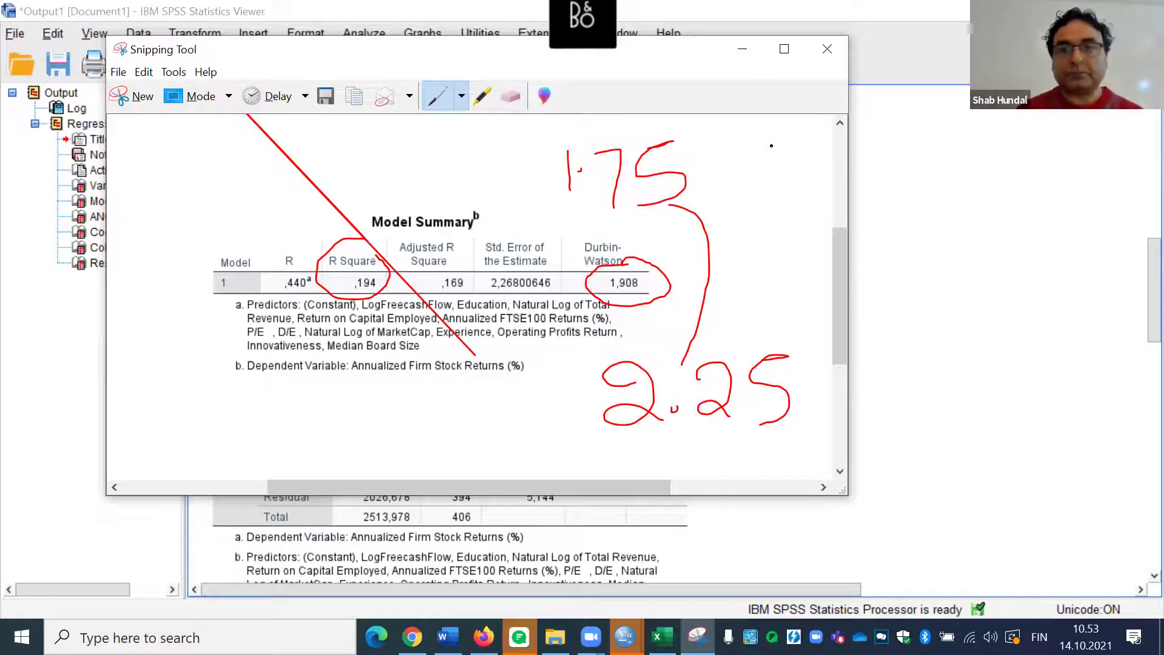
# - Return to the SPSS output and examine the ANOVA table, including its F and Sig. values
pyautogui.click(743, 46)
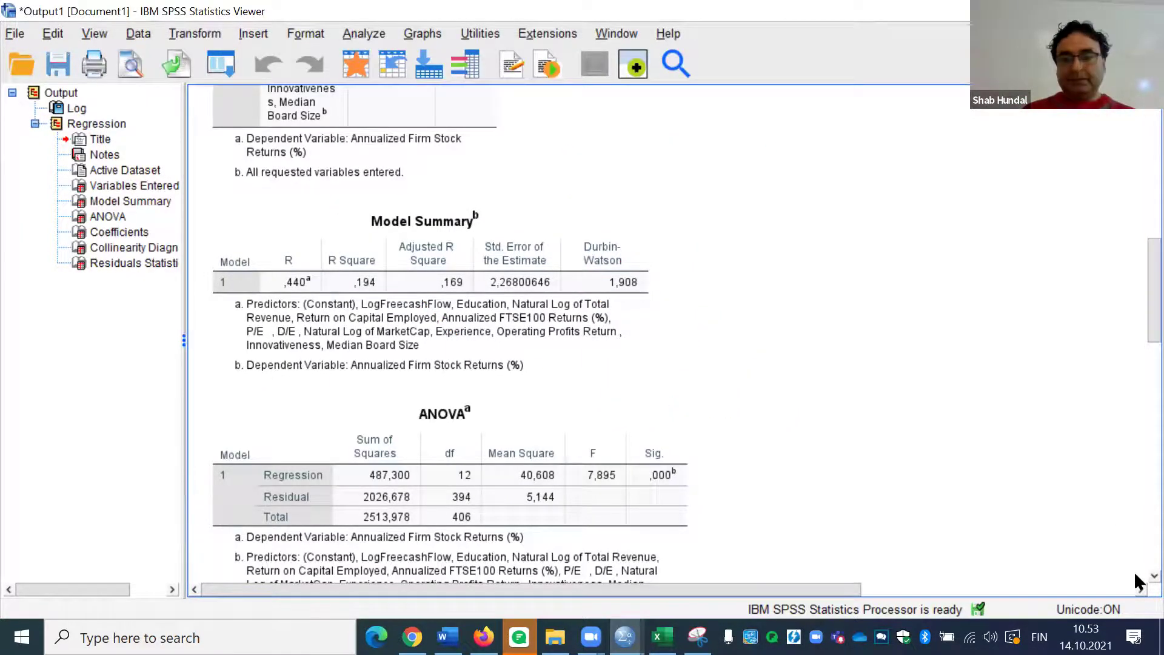
pyautogui.scroll(-3, 1135, 573)
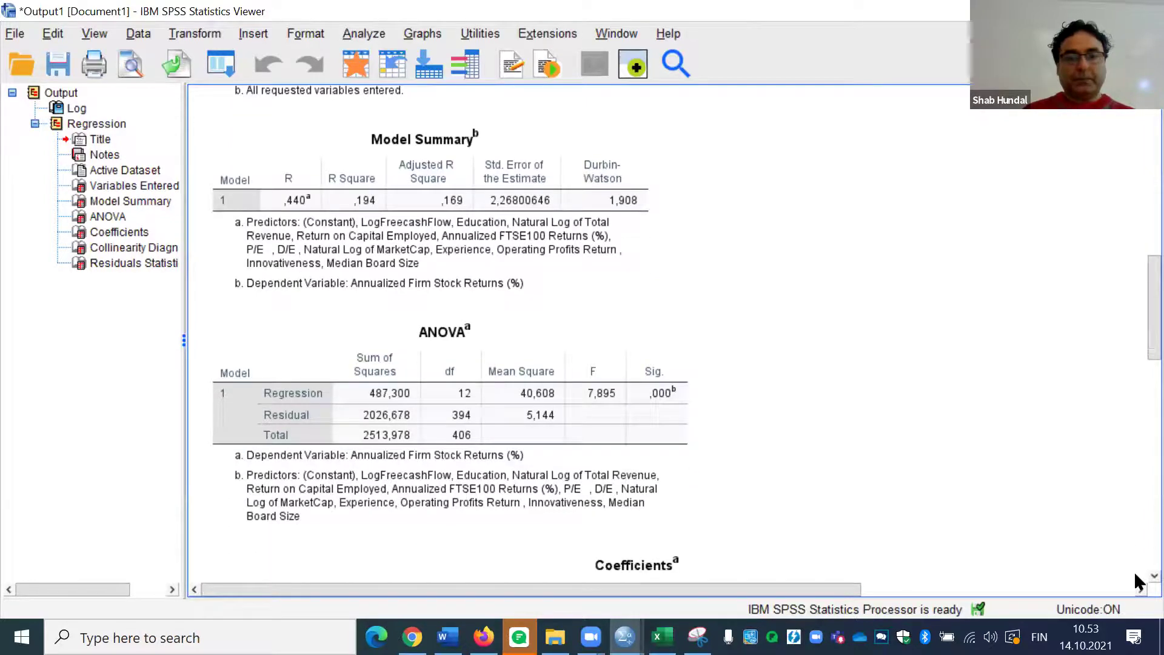
pyautogui.scroll(-1, 1134, 574)
pyautogui.click(603, 380)
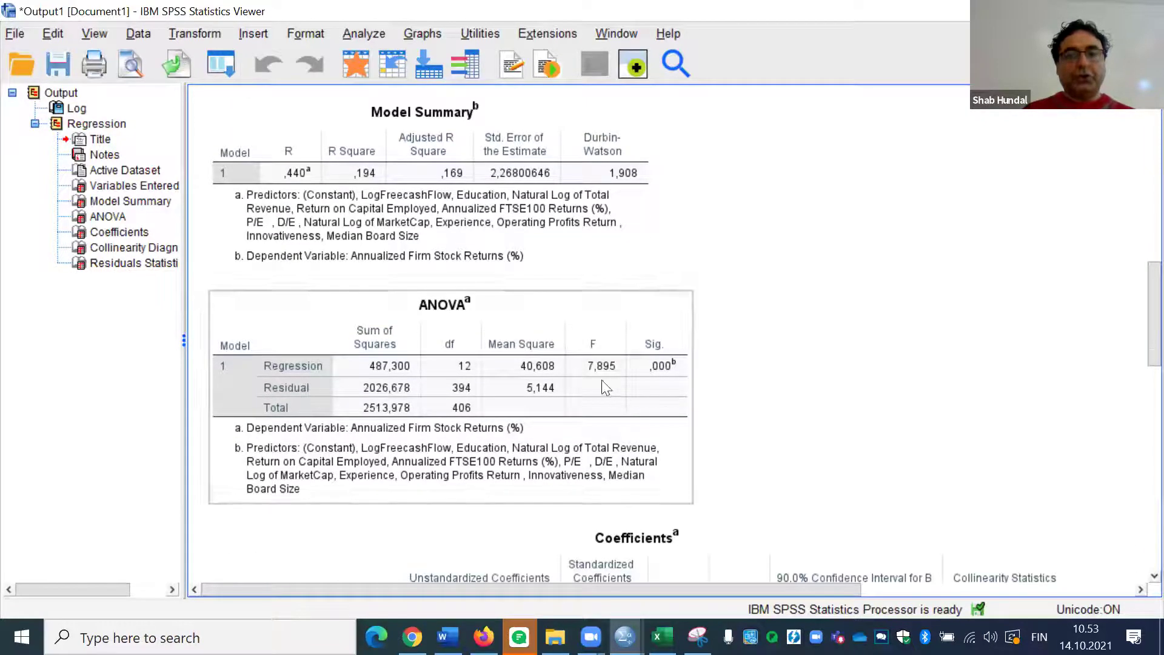
pyautogui.click(712, 423)
pyautogui.click(606, 421)
pyautogui.click(841, 463)
pyautogui.scroll(-2, 1135, 577)
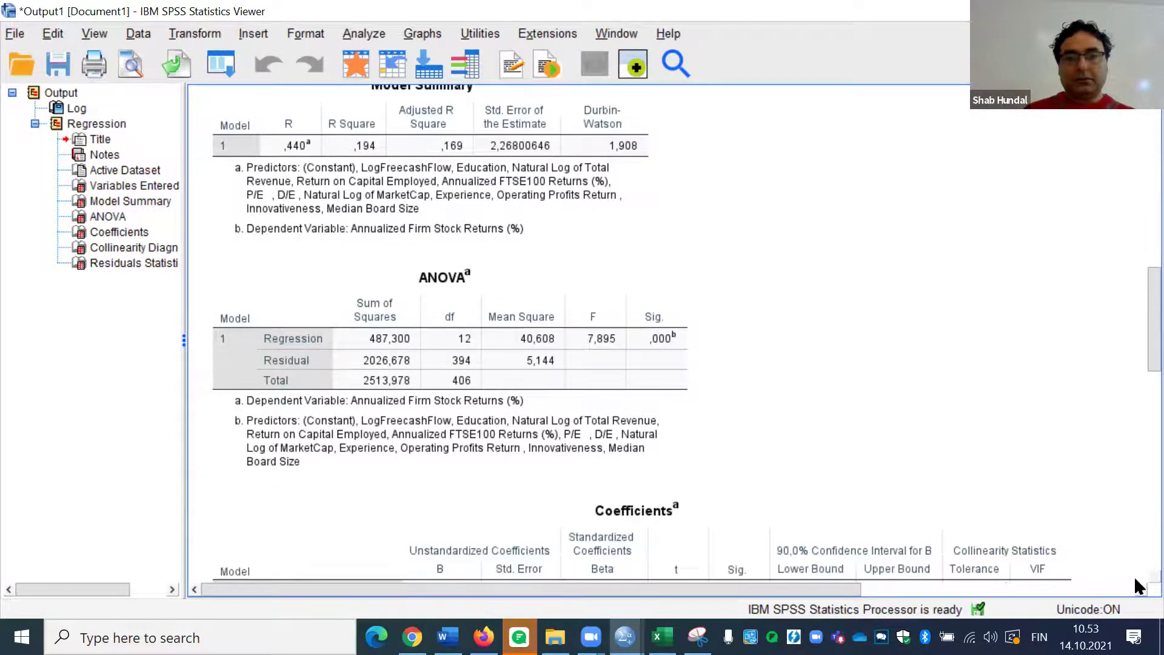
pyautogui.click(450, 245)
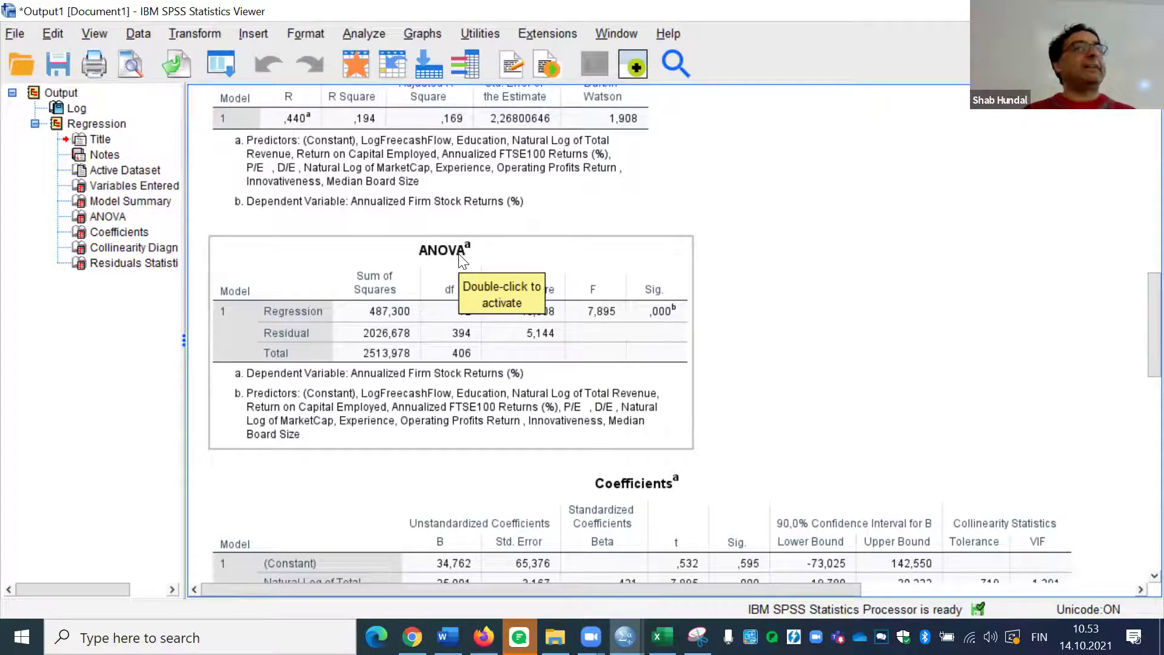
pyautogui.click(600, 503)
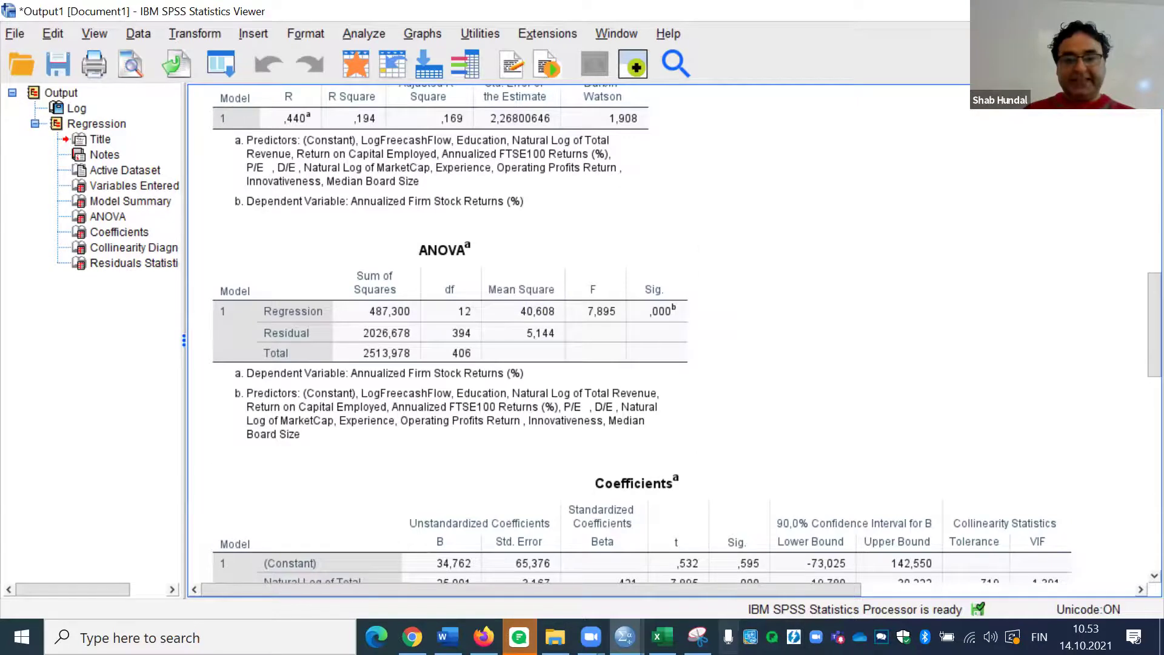
# - Capture a new snip of the ANOVA table and circle its F and Sig. values in red
pyautogui.click(697, 636)
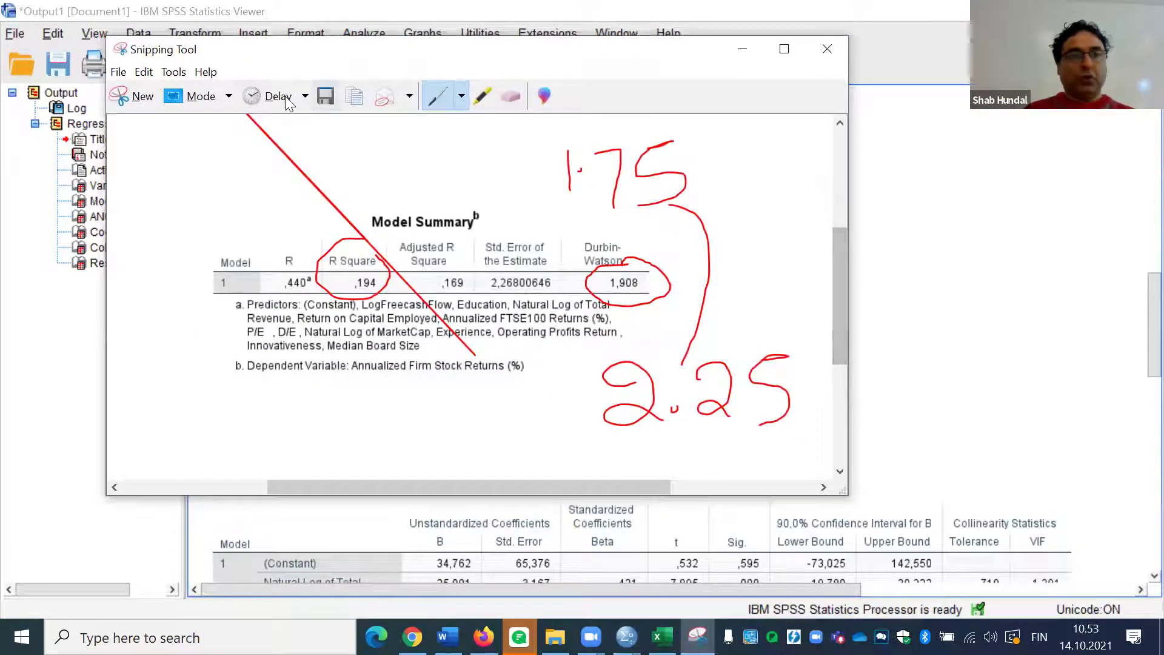
pyautogui.click(145, 95)
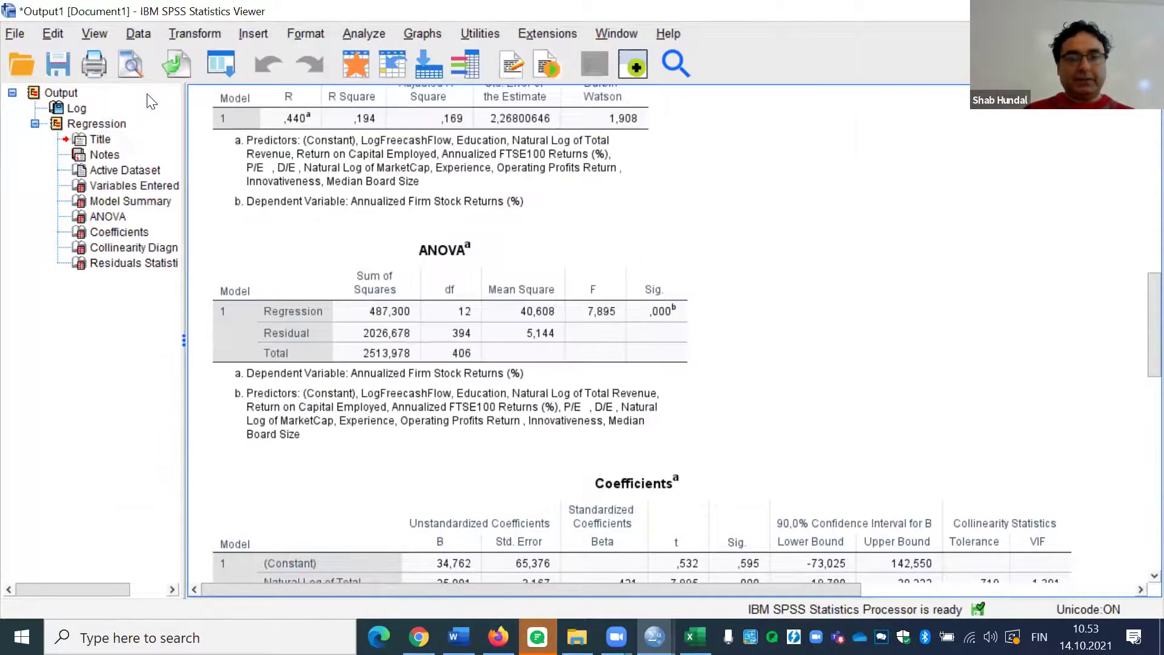
pyautogui.moveTo(204, 227); pyautogui.dragTo(773, 468)
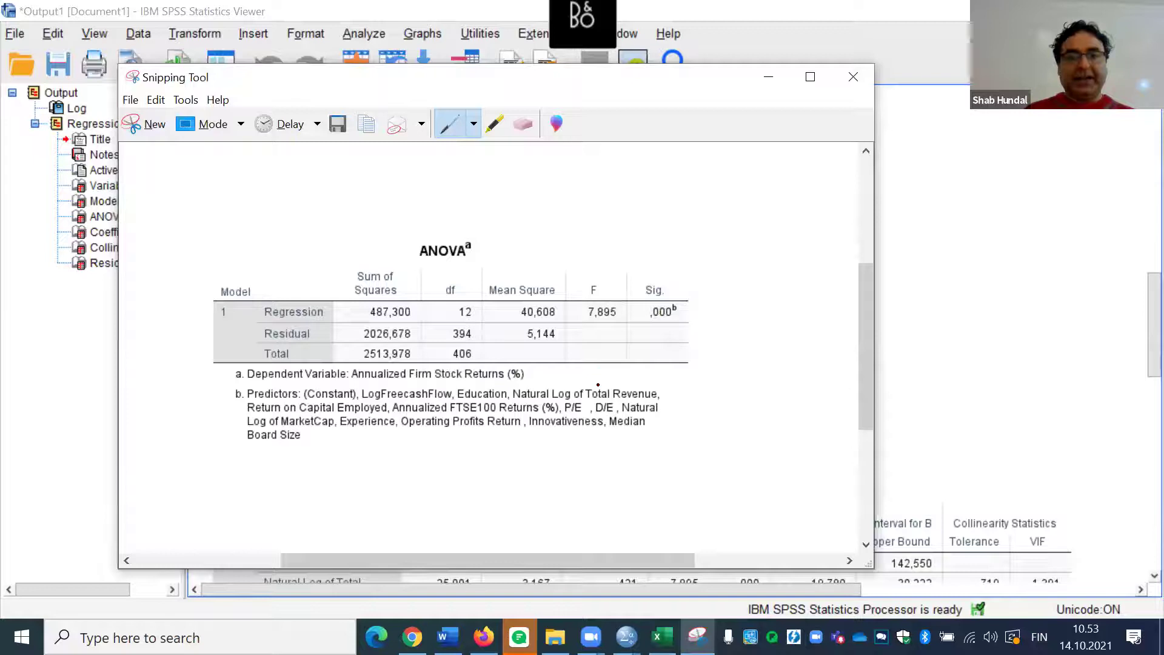
pyautogui.moveTo(610, 270)
pyautogui.mouseDown()
pyautogui.moveTo(580, 304)
pyautogui.moveTo(632, 308)
pyautogui.moveTo(611, 263)
pyautogui.moveTo(688, 348)
pyautogui.moveTo(692, 261)
pyautogui.moveTo(668, 262)
pyautogui.mouseUp()
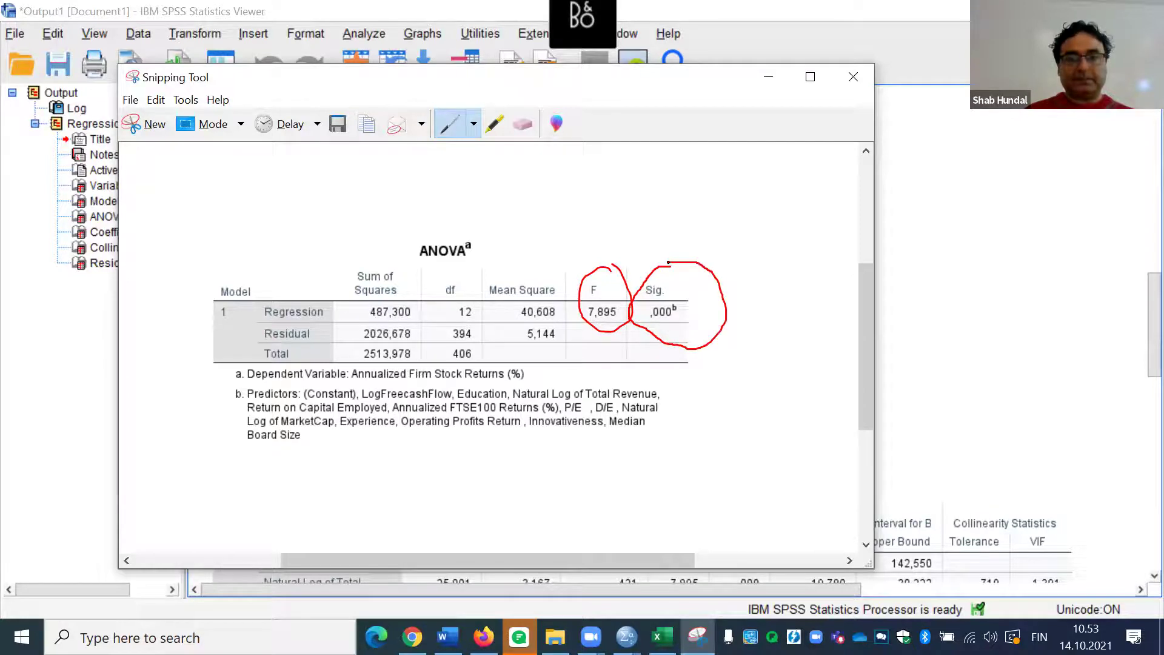
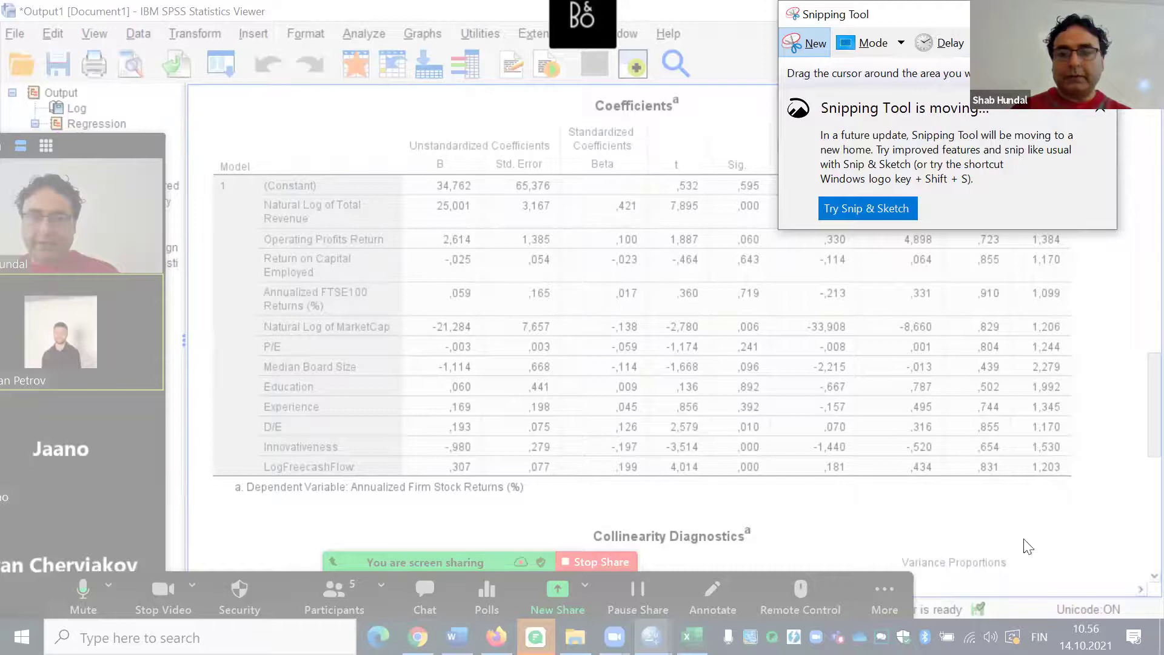
# - Capture the Coefficients table as a new snip and outline its B, t and Sig., and VIF columns in red
pyautogui.moveTo(191, 88); pyautogui.dragTo(1094, 503)
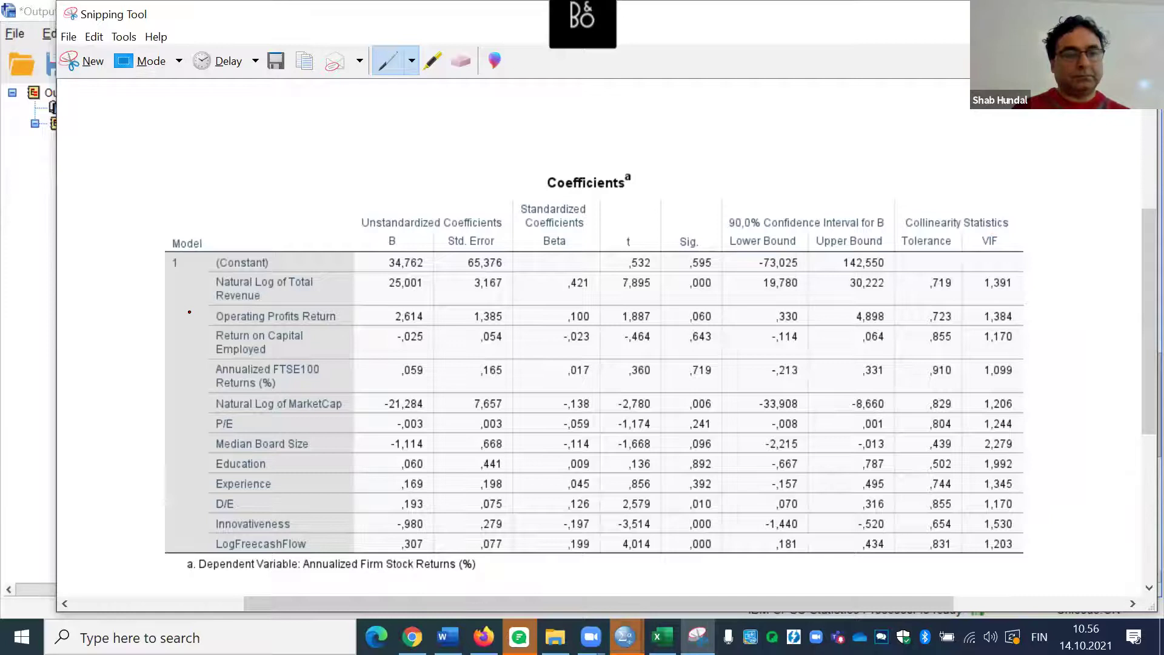
pyautogui.moveTo(825, 126); pyautogui.dragTo(824, 142)
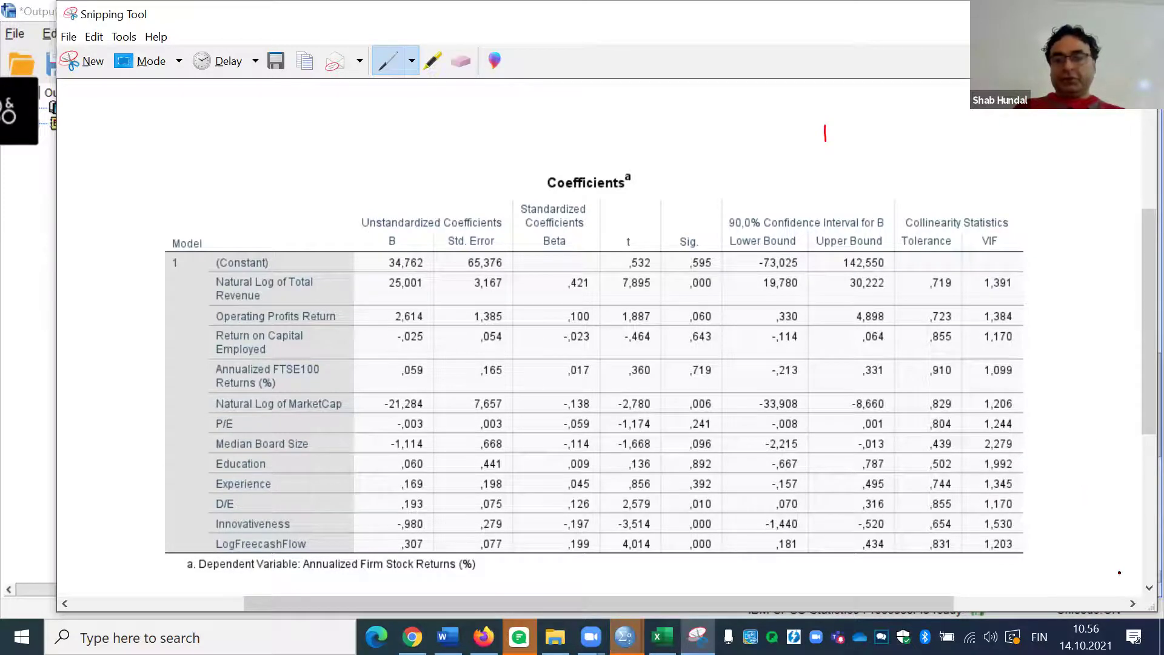
pyautogui.scroll(-2, 1136, 587)
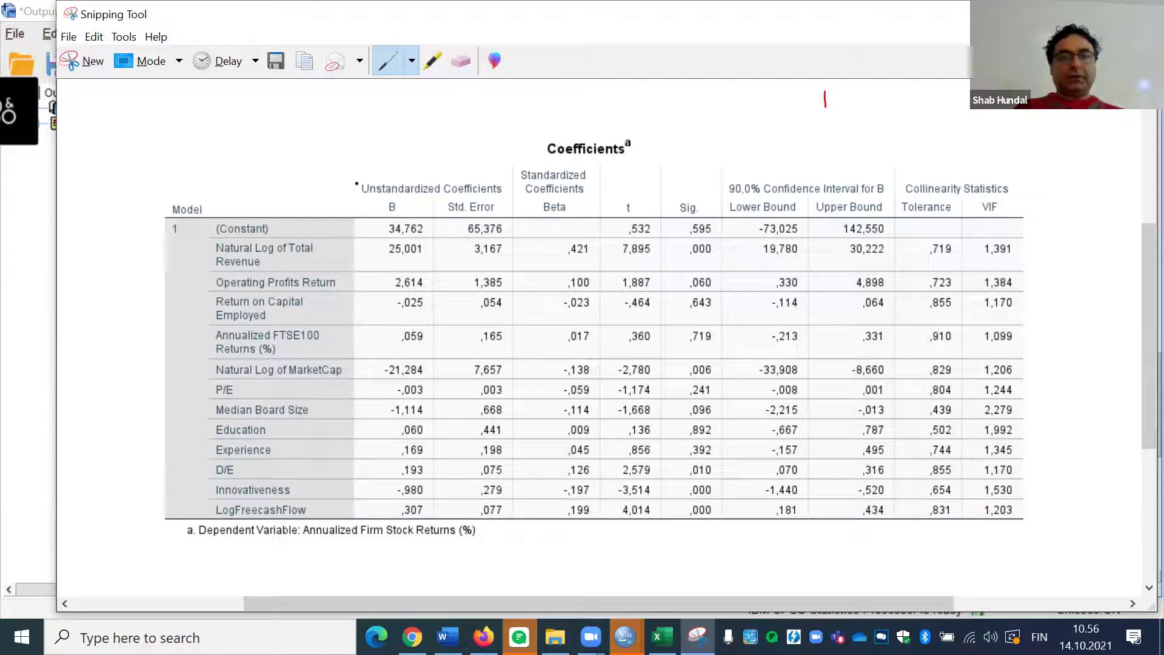
pyautogui.moveTo(354, 198)
pyautogui.mouseDown()
pyautogui.moveTo(425, 209)
pyautogui.moveTo(443, 297)
pyautogui.moveTo(432, 433)
pyautogui.moveTo(441, 515)
pyautogui.moveTo(417, 535)
pyautogui.moveTo(377, 517)
pyautogui.moveTo(356, 450)
pyautogui.moveTo(355, 190)
pyautogui.mouseUp()
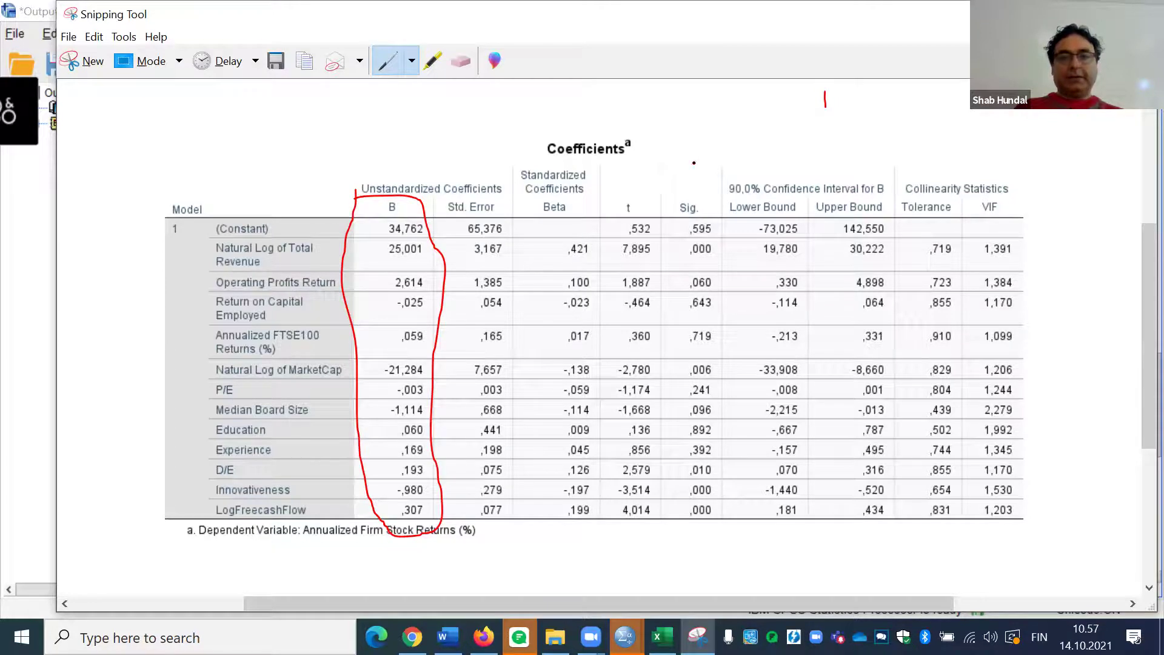
pyautogui.moveTo(602, 176)
pyautogui.mouseDown()
pyautogui.moveTo(667, 176)
pyautogui.moveTo(721, 196)
pyautogui.moveTo(721, 540)
pyautogui.moveTo(692, 550)
pyautogui.moveTo(616, 539)
pyautogui.moveTo(602, 520)
pyautogui.moveTo(603, 176)
pyautogui.mouseUp()
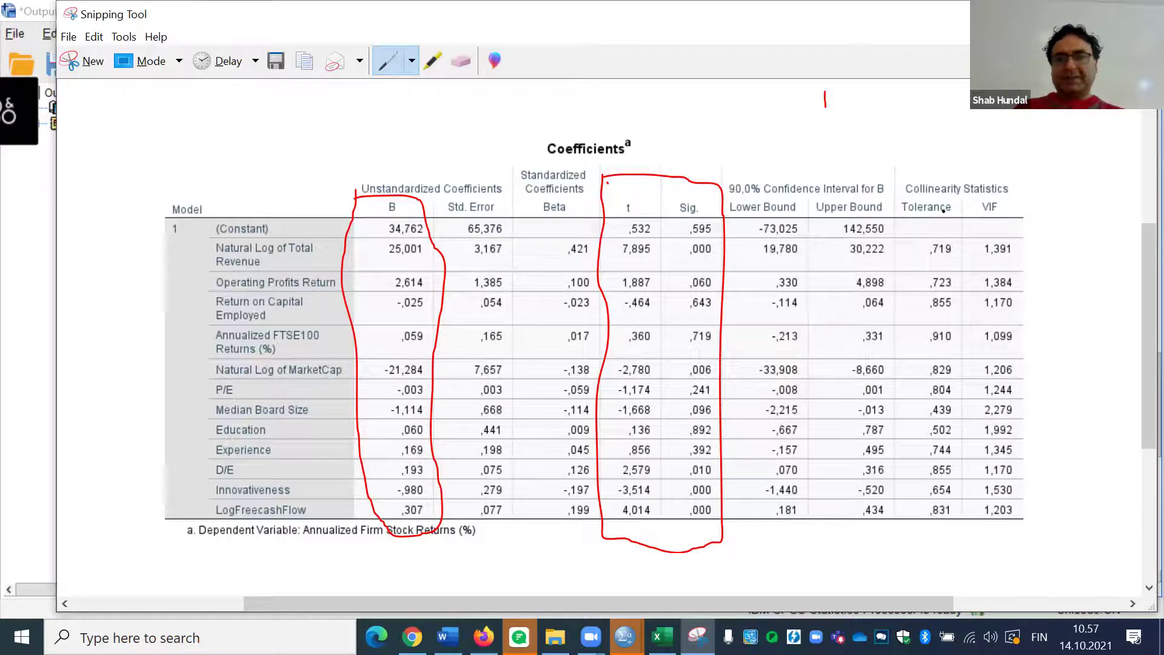
pyautogui.moveTo(972, 204)
pyautogui.mouseDown()
pyautogui.moveTo(1031, 205)
pyautogui.moveTo(1054, 354)
pyautogui.moveTo(1060, 477)
pyautogui.moveTo(1045, 548)
pyautogui.moveTo(1007, 568)
pyautogui.moveTo(961, 505)
pyautogui.moveTo(966, 200)
pyautogui.mouseUp()
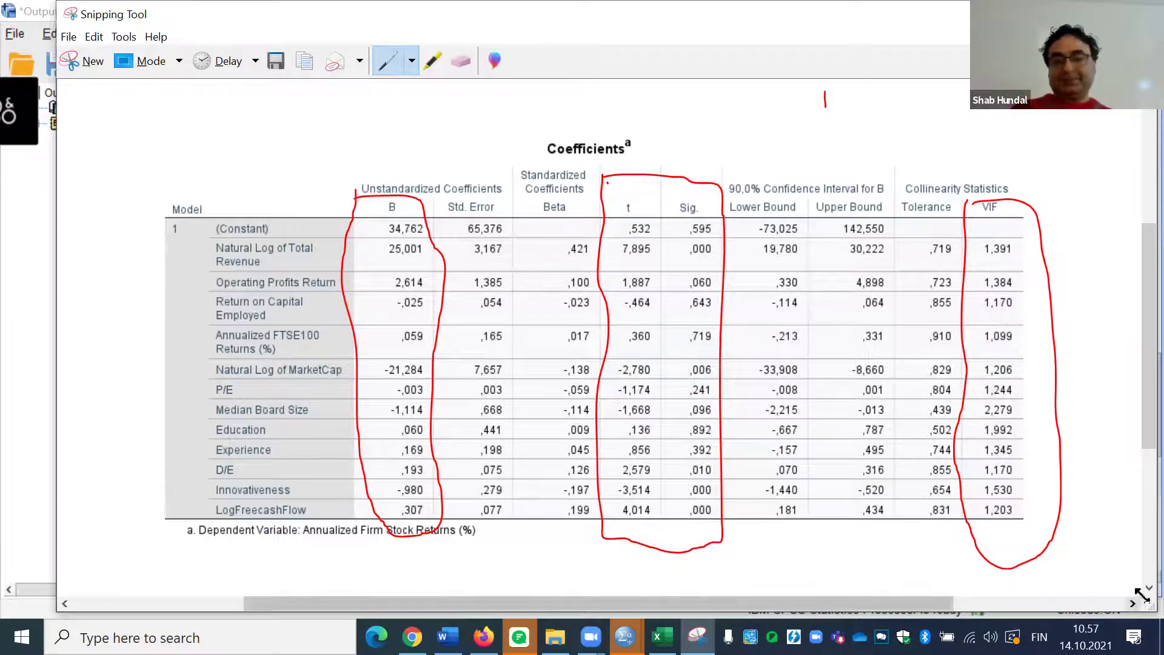
# - Circle the dependent variable's name and the Sig. and B values of Natural Log of Total Revenue, and tick that row
pyautogui.scroll(-2, 1133, 586)
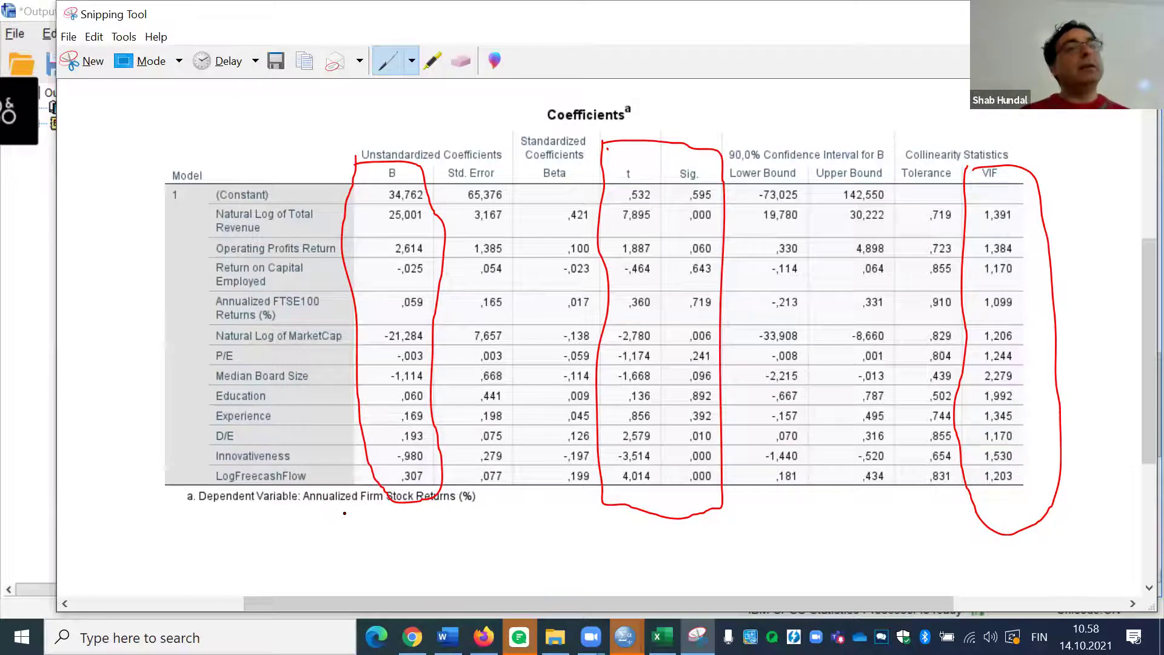
pyautogui.moveTo(300, 512)
pyautogui.mouseDown()
pyautogui.moveTo(401, 524)
pyautogui.moveTo(501, 494)
pyautogui.moveTo(437, 481)
pyautogui.moveTo(328, 486)
pyautogui.moveTo(295, 493)
pyautogui.moveTo(311, 522)
pyautogui.mouseUp()
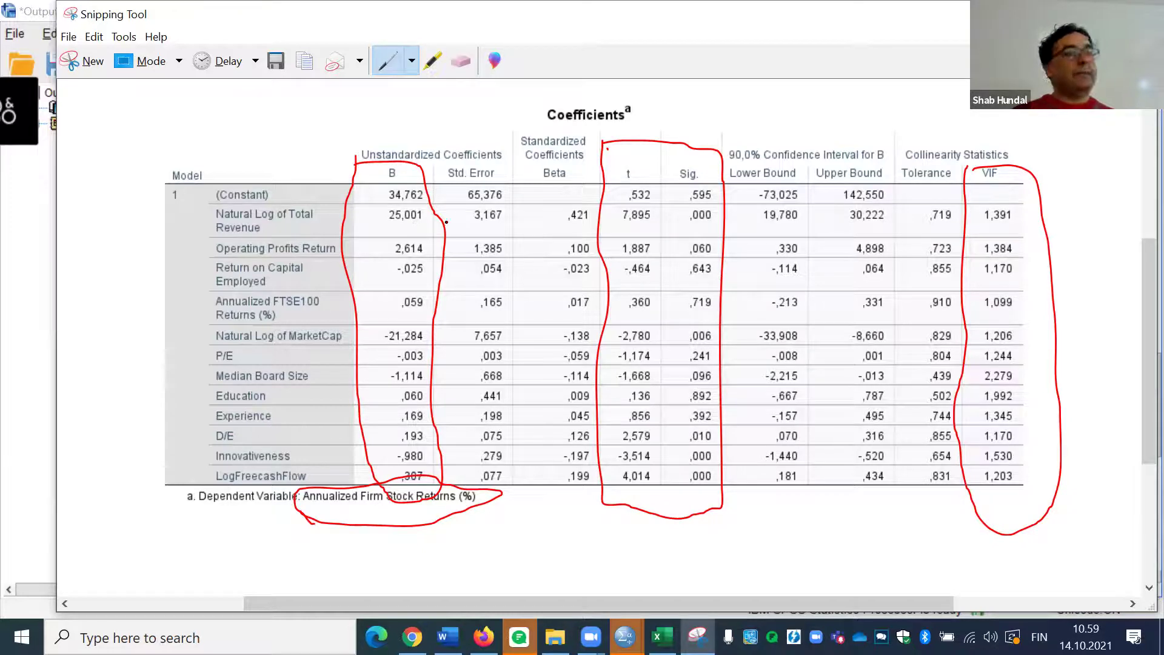
pyautogui.moveTo(717, 204)
pyautogui.mouseDown()
pyautogui.moveTo(677, 223)
pyautogui.moveTo(718, 226)
pyautogui.moveTo(716, 207)
pyautogui.mouseUp()
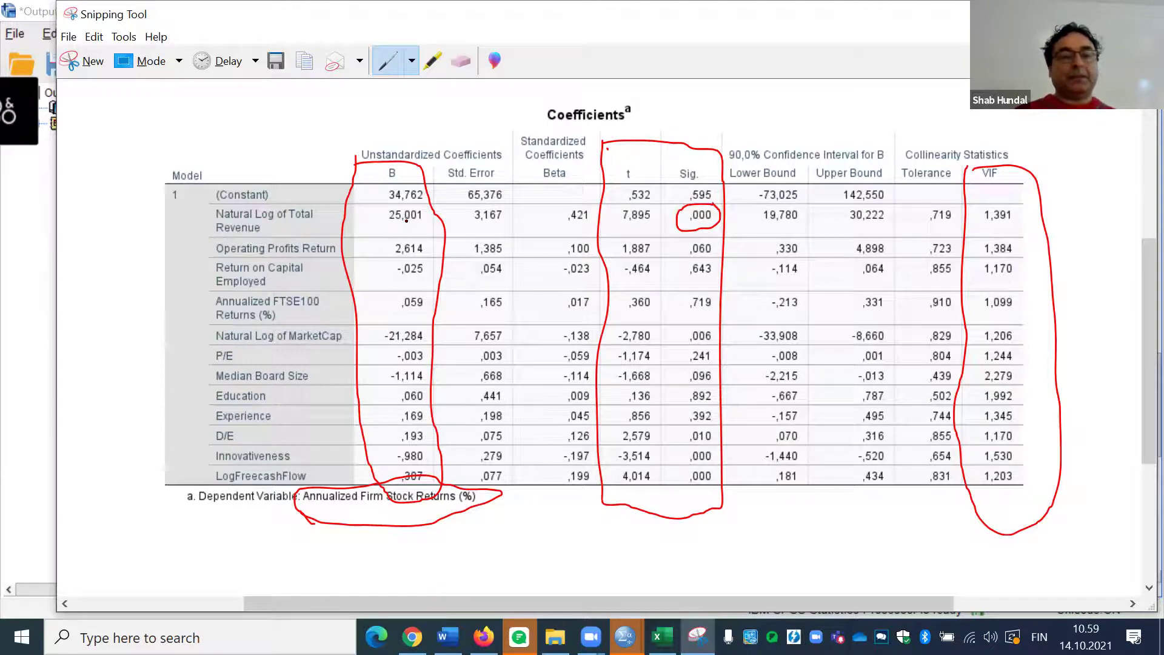
pyautogui.moveTo(382, 206)
pyautogui.mouseDown()
pyautogui.moveTo(367, 225)
pyautogui.moveTo(419, 239)
pyautogui.moveTo(431, 212)
pyautogui.mouseUp()
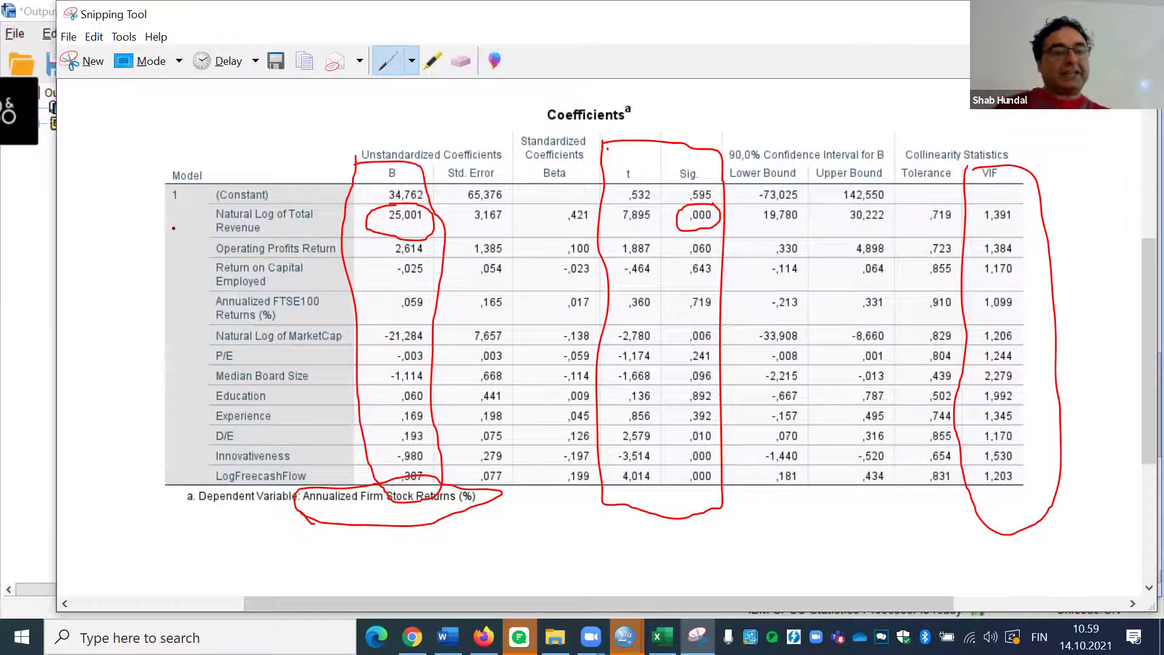
pyautogui.moveTo(176, 228); pyautogui.dragTo(210, 209)
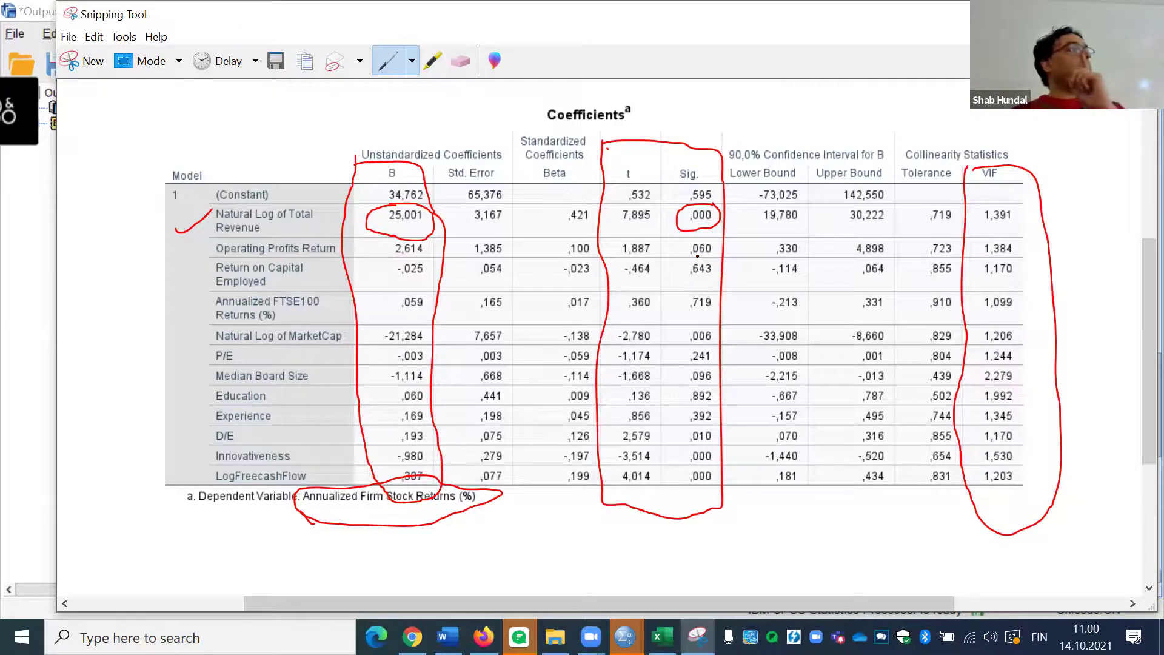
# - Circle Operating Profits Return's Sig. and B and the next two predictors' Sig. values; tick Operating Profits Return and cross Return on Capital Employed
pyautogui.moveTo(691, 254)
pyautogui.mouseDown()
pyautogui.moveTo(725, 245)
pyautogui.moveTo(706, 234)
pyautogui.moveTo(682, 251)
pyautogui.mouseUp()
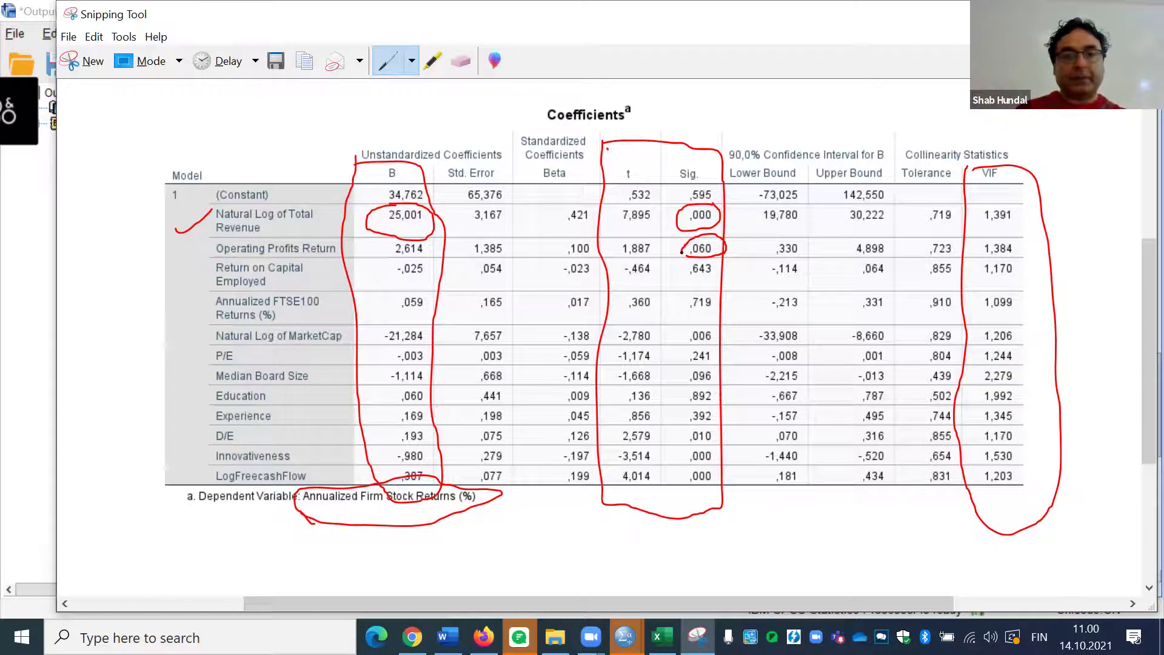
pyautogui.moveTo(409, 239)
pyautogui.mouseDown()
pyautogui.moveTo(367, 254)
pyautogui.moveTo(424, 266)
pyautogui.moveTo(441, 248)
pyautogui.moveTo(424, 239)
pyautogui.mouseUp()
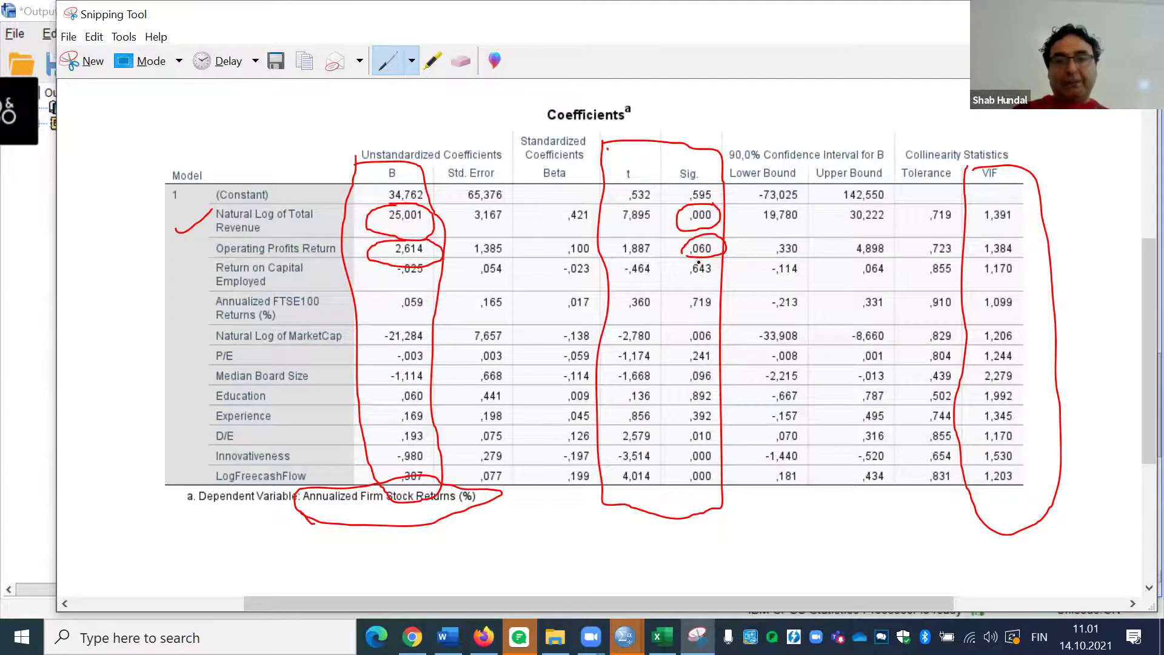
pyautogui.moveTo(679, 257)
pyautogui.mouseDown()
pyautogui.moveTo(676, 284)
pyautogui.moveTo(714, 286)
pyautogui.moveTo(720, 267)
pyautogui.moveTo(707, 257)
pyautogui.mouseUp()
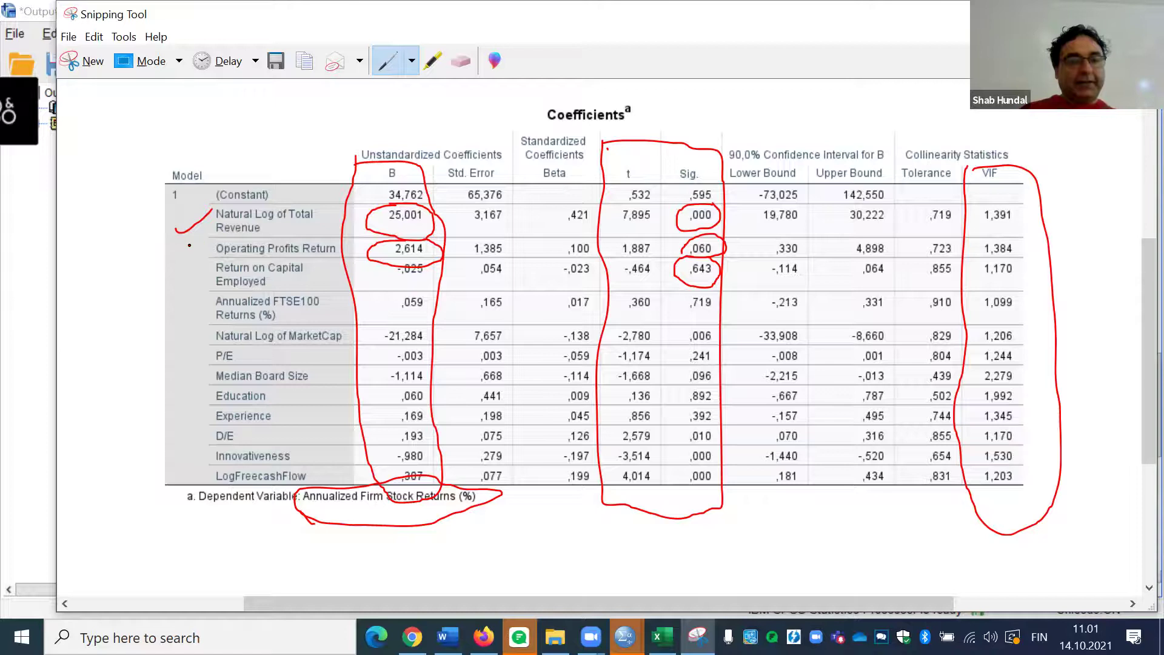
pyautogui.moveTo(177, 243)
pyautogui.mouseDown()
pyautogui.moveTo(208, 240)
pyautogui.moveTo(201, 277)
pyautogui.moveTo(182, 284)
pyautogui.moveTo(210, 283)
pyautogui.mouseUp()
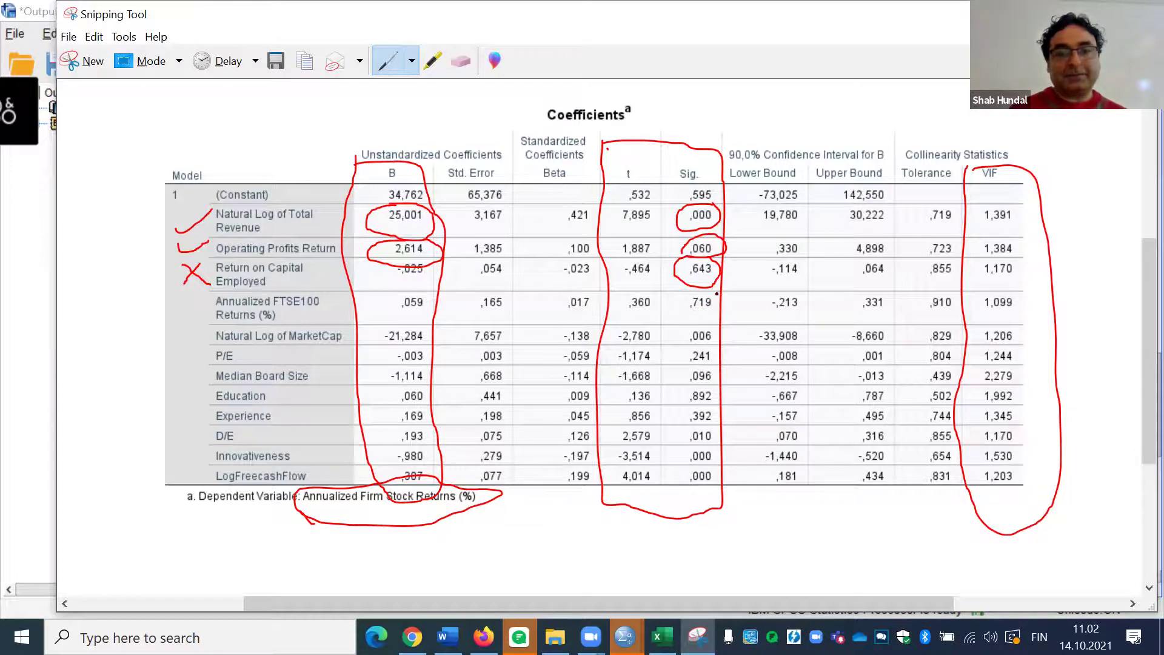
pyautogui.moveTo(696, 291)
pyautogui.mouseDown()
pyautogui.moveTo(694, 322)
pyautogui.moveTo(716, 294)
pyautogui.mouseUp()
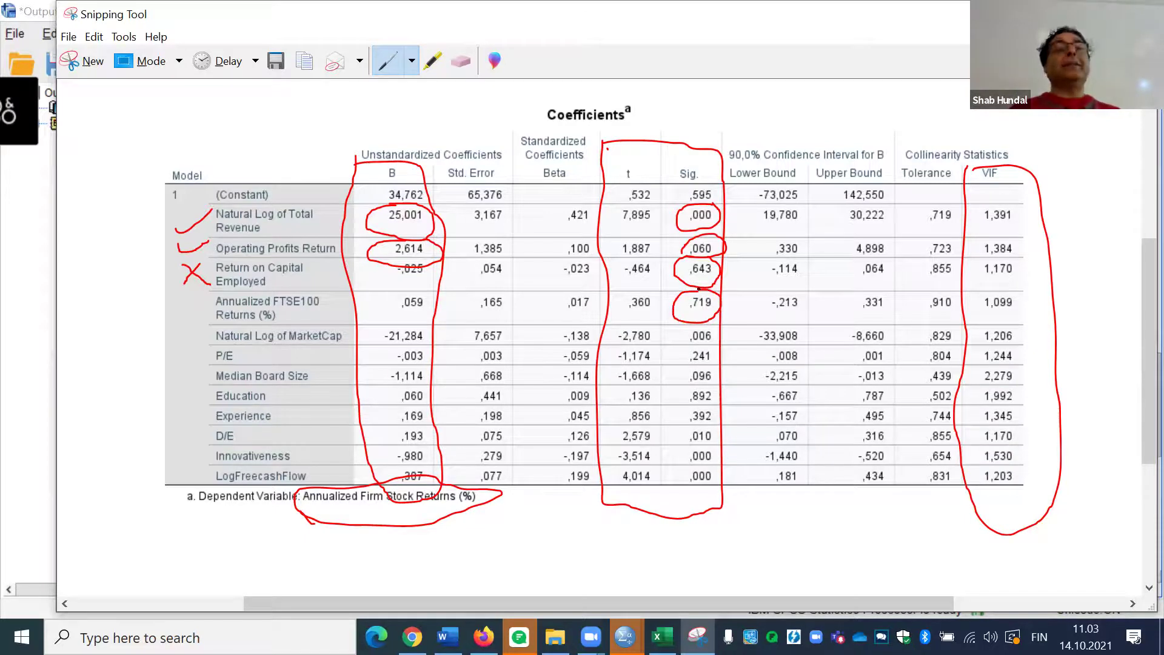
# - Cross Annualized FTSE100 Returns and P/E, tick Natural Log of MarketCap, and circle the Sig. values of Natural Log of MarketCap and P/E
pyautogui.moveTo(197, 302)
pyautogui.mouseDown()
pyautogui.moveTo(186, 317)
pyautogui.moveTo(206, 315)
pyautogui.mouseUp()
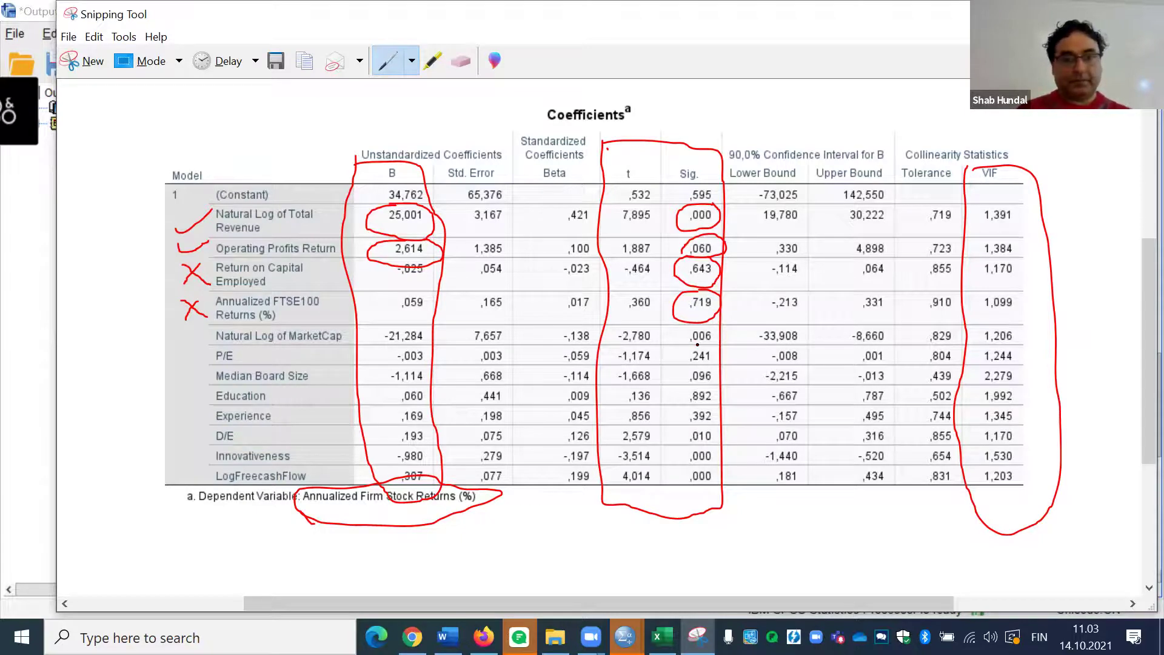
pyautogui.moveTo(702, 326)
pyautogui.mouseDown()
pyautogui.moveTo(682, 327)
pyautogui.moveTo(703, 343)
pyautogui.moveTo(725, 332)
pyautogui.moveTo(699, 323)
pyautogui.mouseUp()
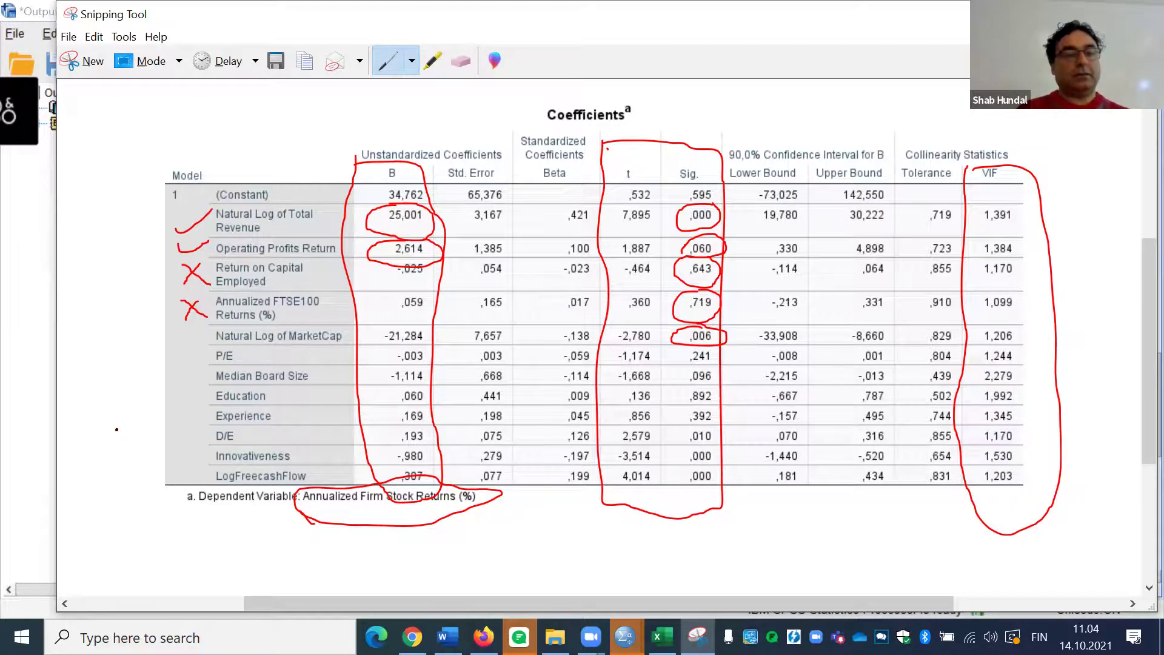
pyautogui.moveTo(176, 330); pyautogui.dragTo(206, 330)
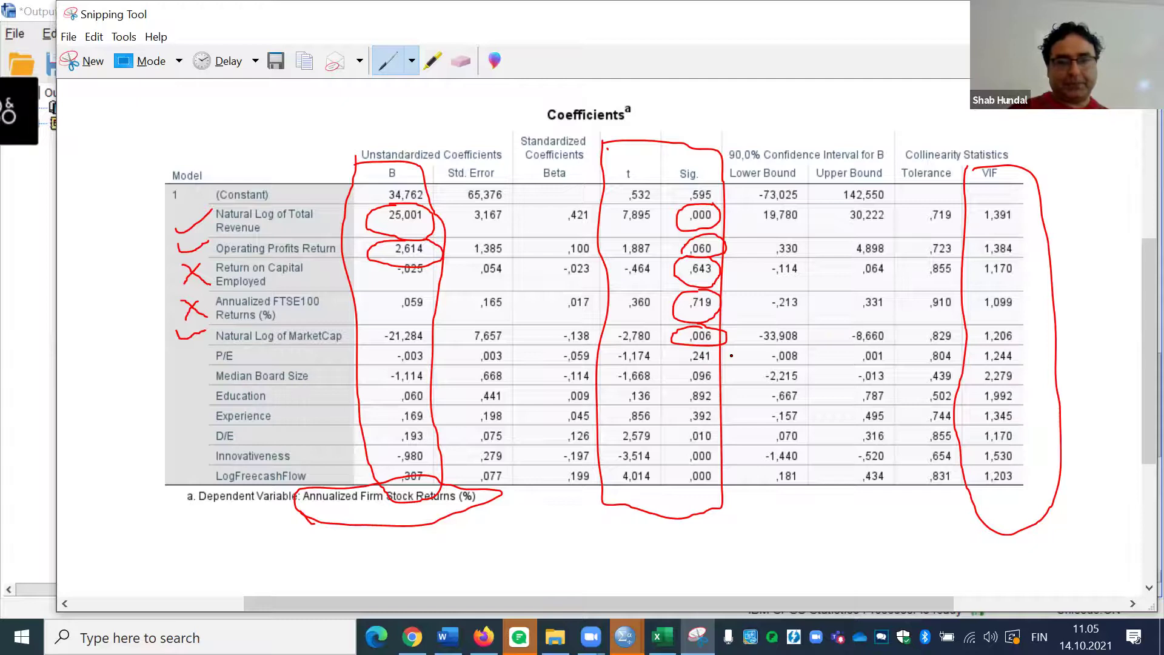
pyautogui.moveTo(693, 345)
pyautogui.mouseDown()
pyautogui.moveTo(681, 344)
pyautogui.moveTo(680, 364)
pyautogui.moveTo(719, 366)
pyautogui.moveTo(716, 343)
pyautogui.moveTo(689, 343)
pyautogui.mouseUp()
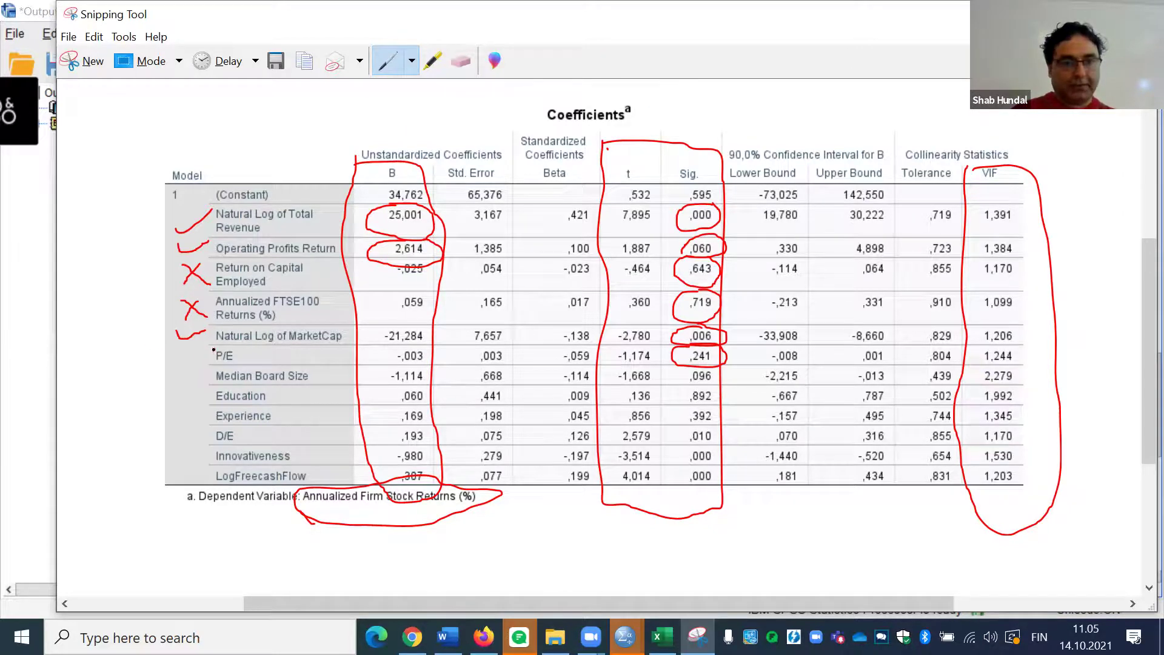
pyautogui.moveTo(206, 346)
pyautogui.mouseDown()
pyautogui.moveTo(181, 359)
pyautogui.moveTo(209, 359)
pyautogui.mouseUp()
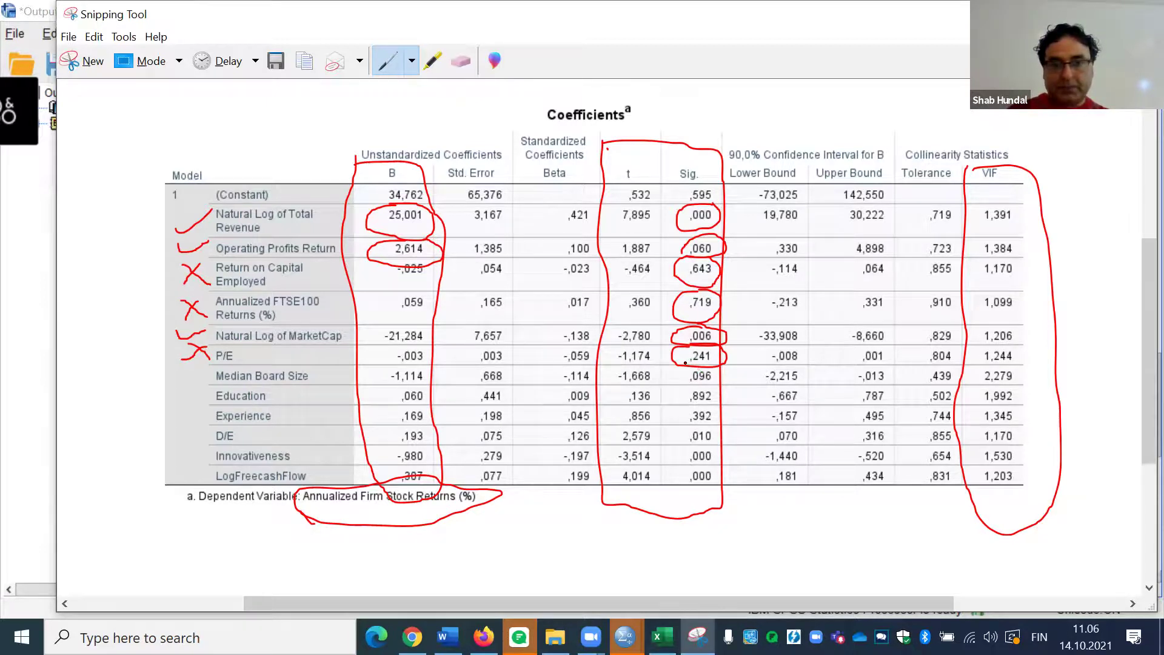
# - Circle the Sig. values of Median Board Size, Education and Experience; tick Median Board Size and cross the other two predictors
pyautogui.moveTo(669, 375)
pyautogui.mouseDown()
pyautogui.moveTo(697, 391)
pyautogui.moveTo(725, 380)
pyautogui.moveTo(703, 366)
pyautogui.mouseUp()
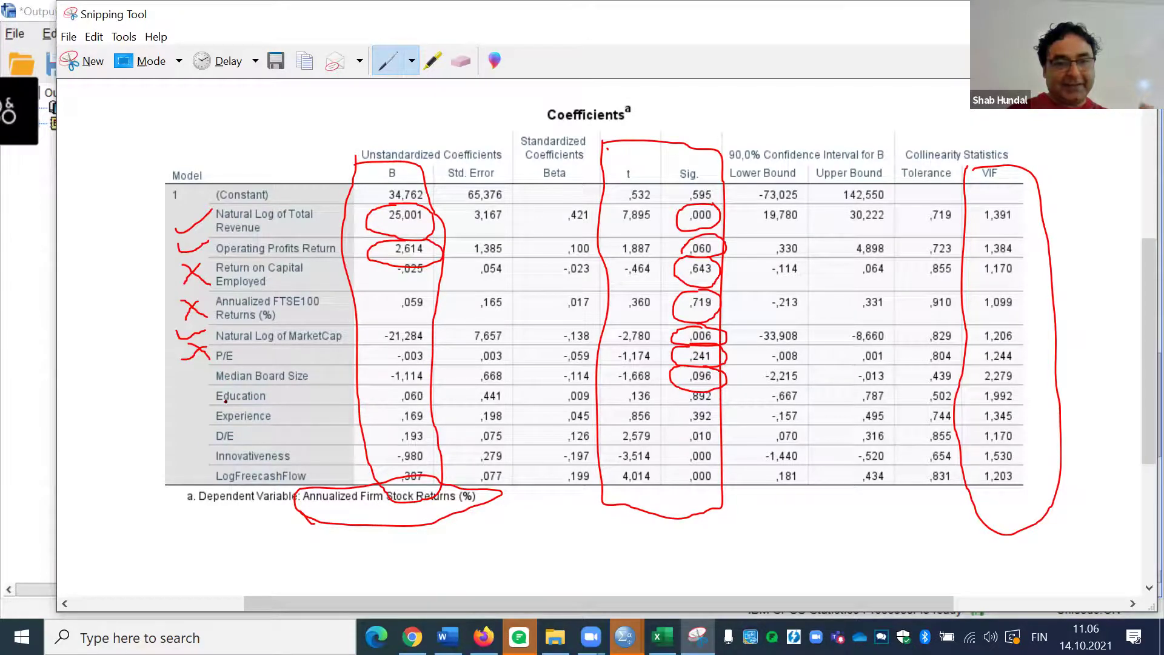
pyautogui.moveTo(173, 375); pyautogui.dragTo(209, 371)
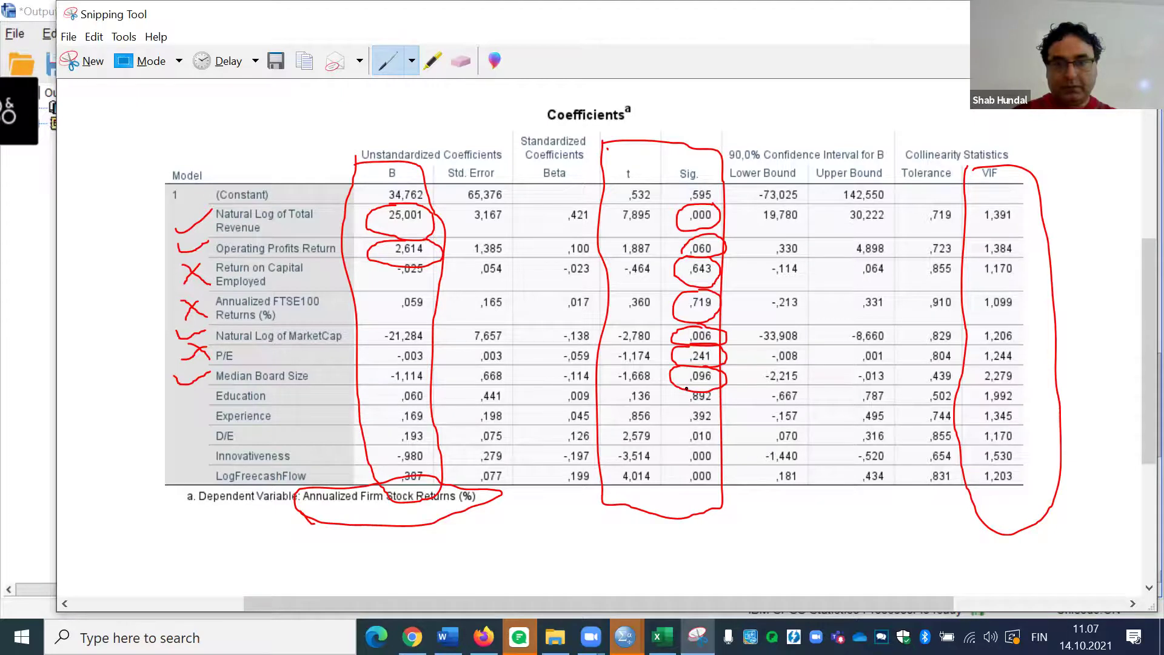
pyautogui.moveTo(676, 392)
pyautogui.mouseDown()
pyautogui.moveTo(694, 408)
pyautogui.moveTo(718, 403)
pyautogui.moveTo(698, 384)
pyautogui.mouseUp()
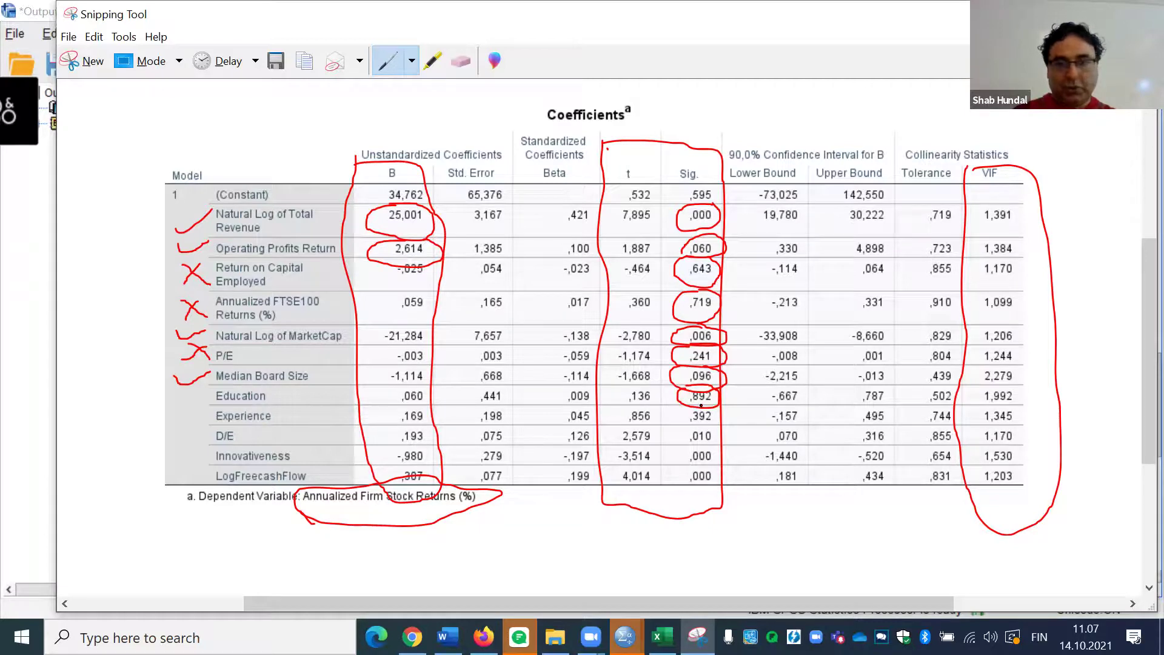
pyautogui.moveTo(678, 405)
pyautogui.mouseDown()
pyautogui.moveTo(669, 424)
pyautogui.moveTo(719, 427)
pyautogui.moveTo(707, 408)
pyautogui.mouseUp()
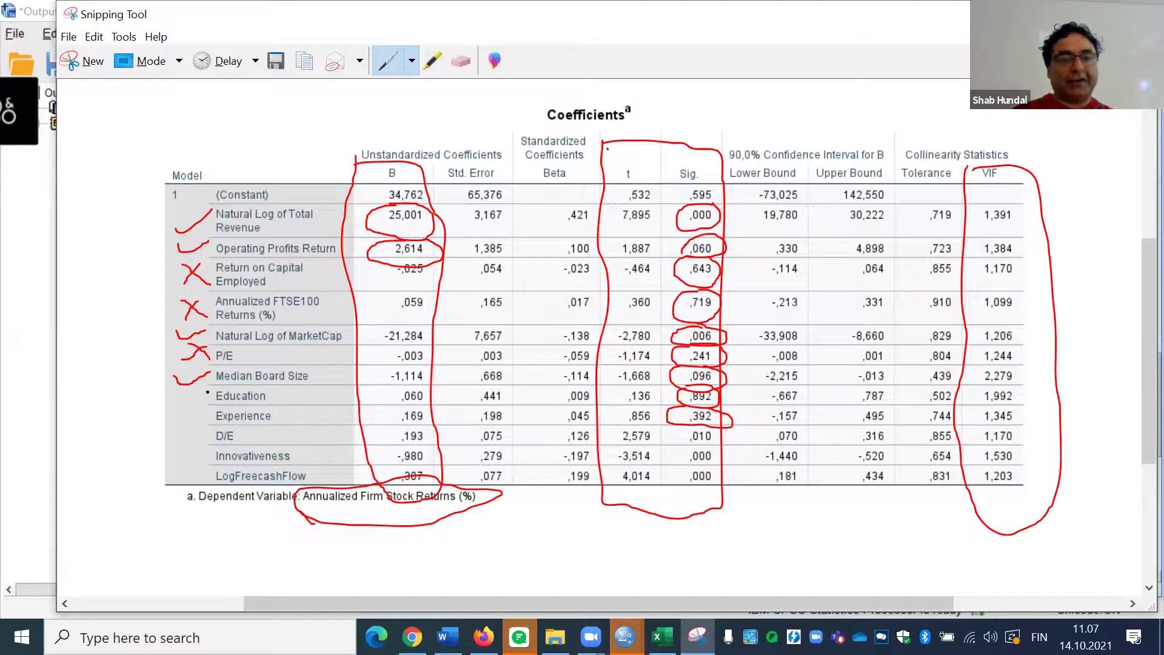
pyautogui.moveTo(208, 388)
pyautogui.mouseDown()
pyautogui.moveTo(187, 402)
pyautogui.moveTo(203, 399)
pyautogui.moveTo(196, 422)
pyautogui.moveTo(212, 419)
pyautogui.mouseUp()
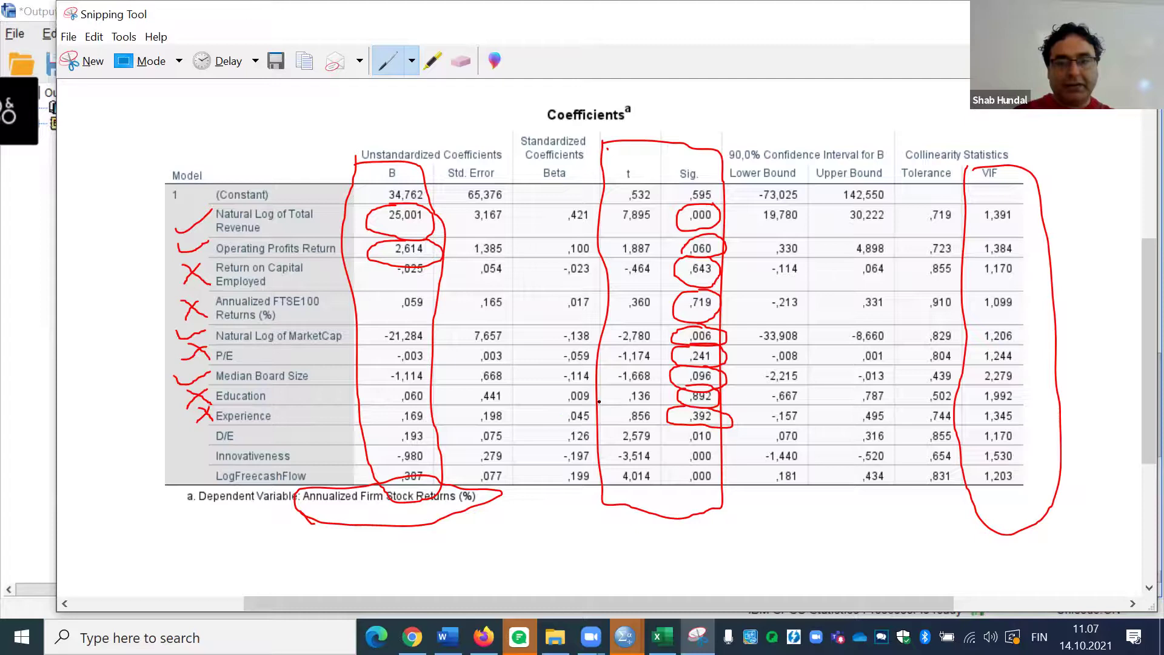
# - Circle the D/E predictor's Sig. value and its name, and tick that row
pyautogui.moveTo(677, 426)
pyautogui.mouseDown()
pyautogui.moveTo(661, 433)
pyautogui.moveTo(731, 445)
pyautogui.moveTo(660, 424)
pyautogui.mouseUp()
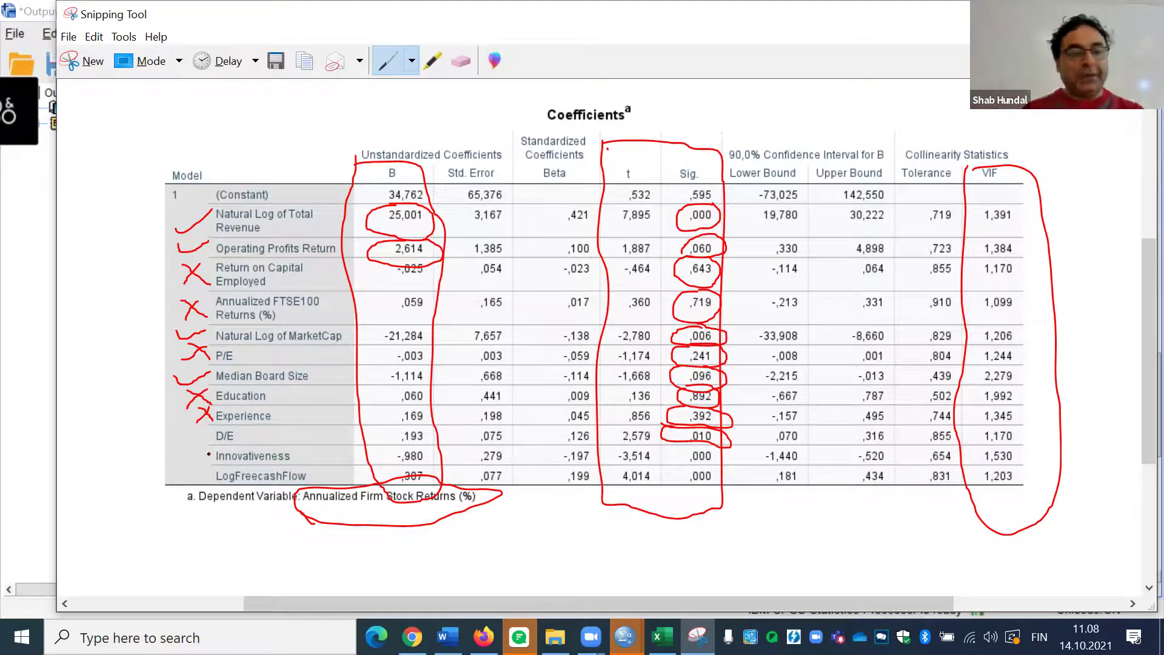
pyautogui.moveTo(241, 423)
pyautogui.mouseDown()
pyautogui.moveTo(213, 424)
pyautogui.moveTo(246, 445)
pyautogui.moveTo(253, 422)
pyautogui.moveTo(233, 420)
pyautogui.mouseUp()
pyautogui.moveTo(147, 431); pyautogui.dragTo(182, 427)
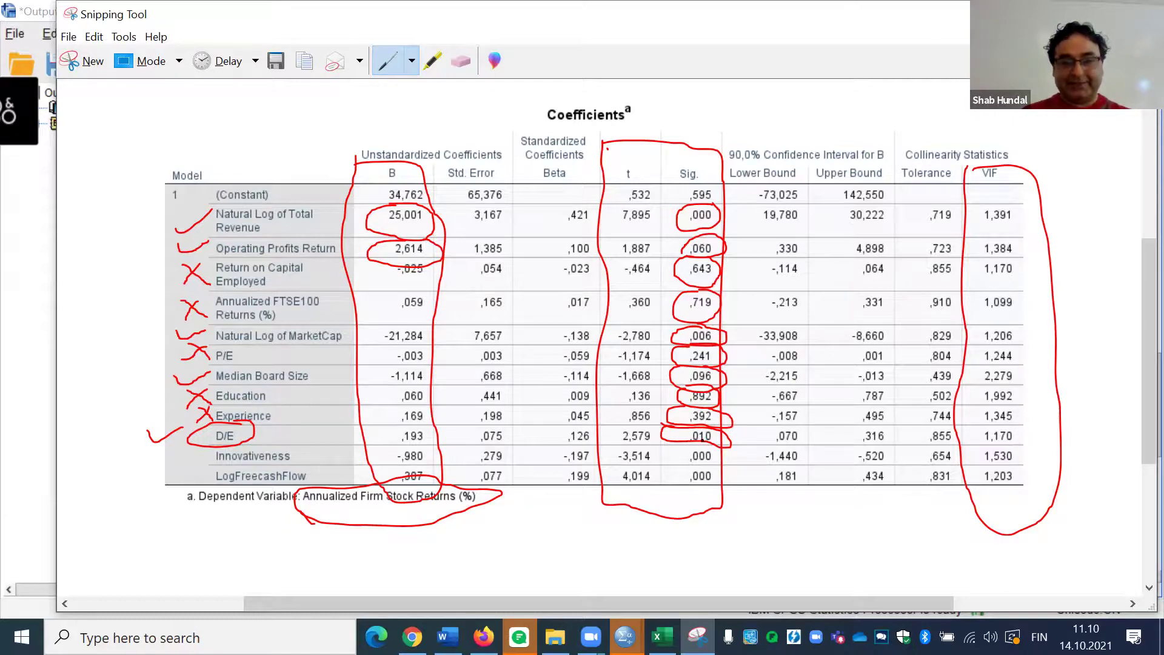
# - Circle Innovativeness's Sig. and B values and LogFreecashFlow's Sig. value, and tick both rows
pyautogui.moveTo(696, 447)
pyautogui.mouseDown()
pyautogui.moveTo(673, 453)
pyautogui.moveTo(692, 466)
pyautogui.moveTo(732, 445)
pyautogui.mouseUp()
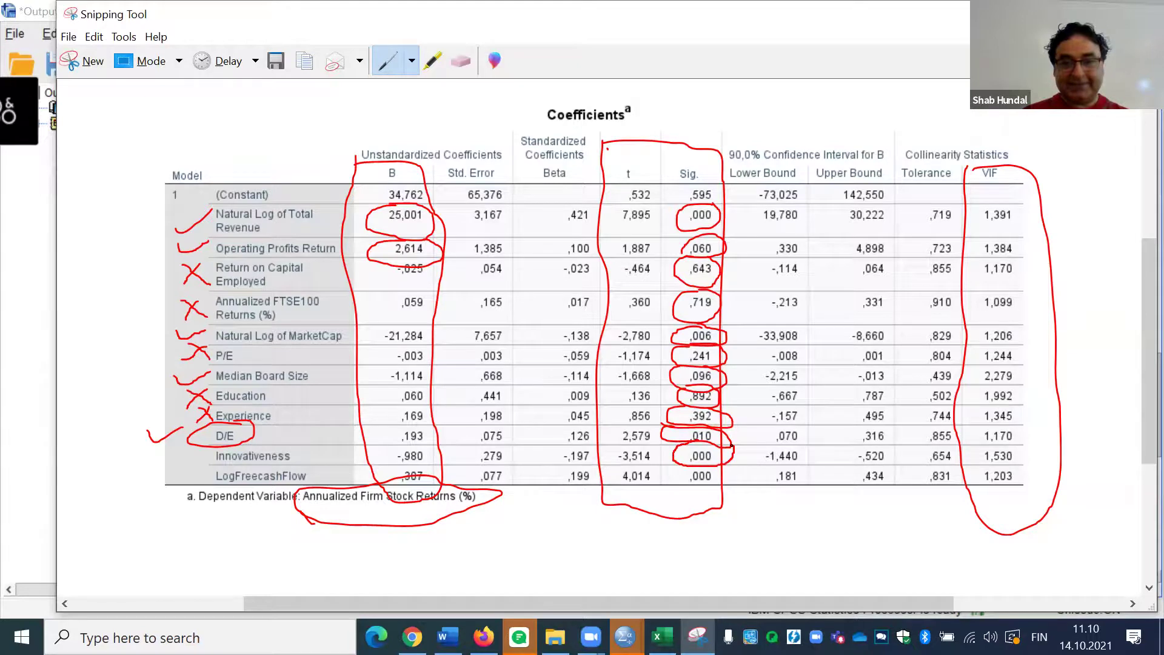
pyautogui.moveTo(429, 453)
pyautogui.mouseDown()
pyautogui.moveTo(403, 445)
pyautogui.moveTo(377, 470)
pyautogui.moveTo(434, 464)
pyautogui.moveTo(412, 445)
pyautogui.mouseUp()
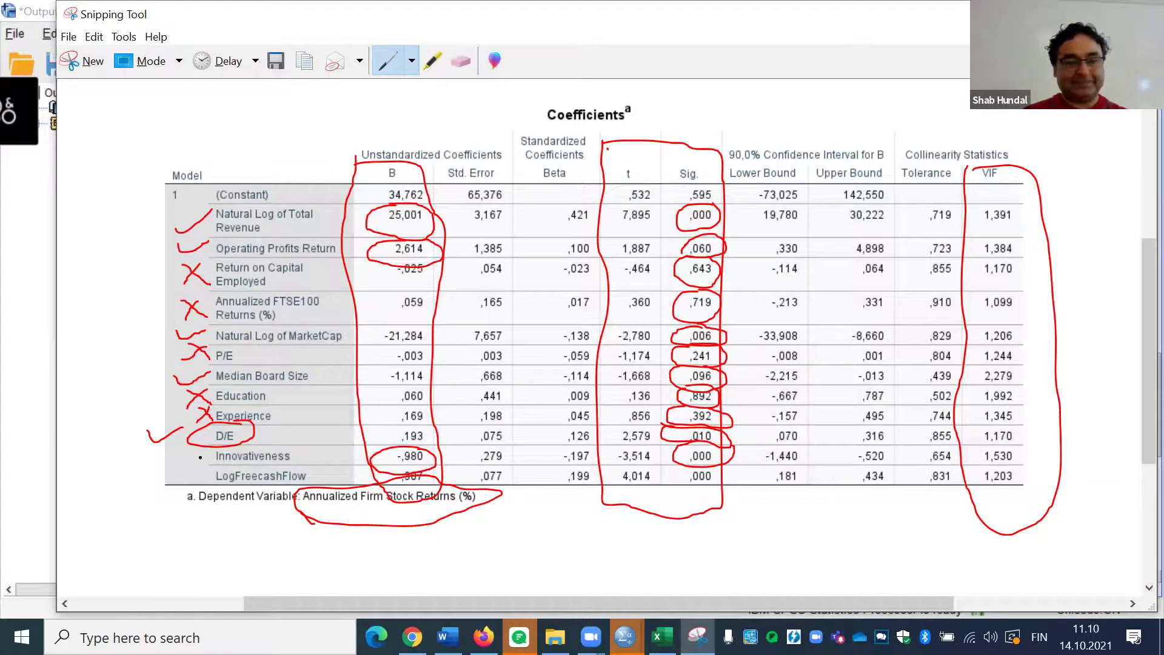
pyautogui.moveTo(175, 456); pyautogui.dragTo(209, 454)
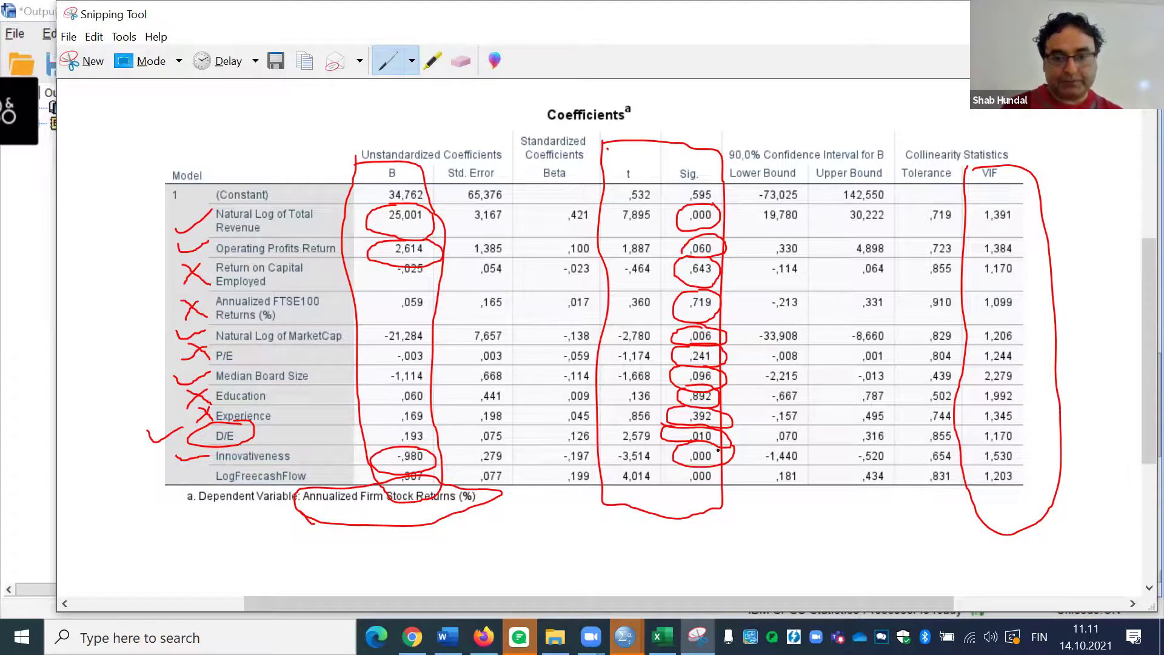
pyautogui.moveTo(700, 466)
pyautogui.mouseDown()
pyautogui.moveTo(670, 470)
pyautogui.moveTo(691, 500)
pyautogui.moveTo(734, 477)
pyautogui.moveTo(712, 464)
pyautogui.mouseUp()
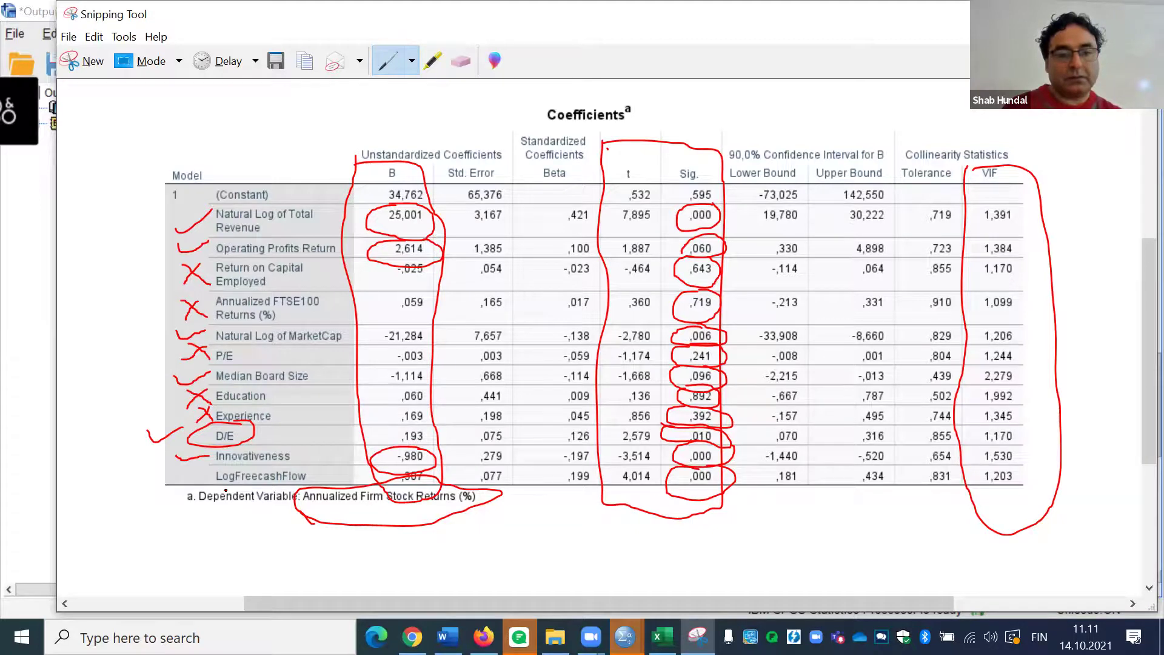
pyautogui.moveTo(169, 473)
pyautogui.mouseDown()
pyautogui.moveTo(177, 482)
pyautogui.moveTo(200, 473)
pyautogui.mouseUp()
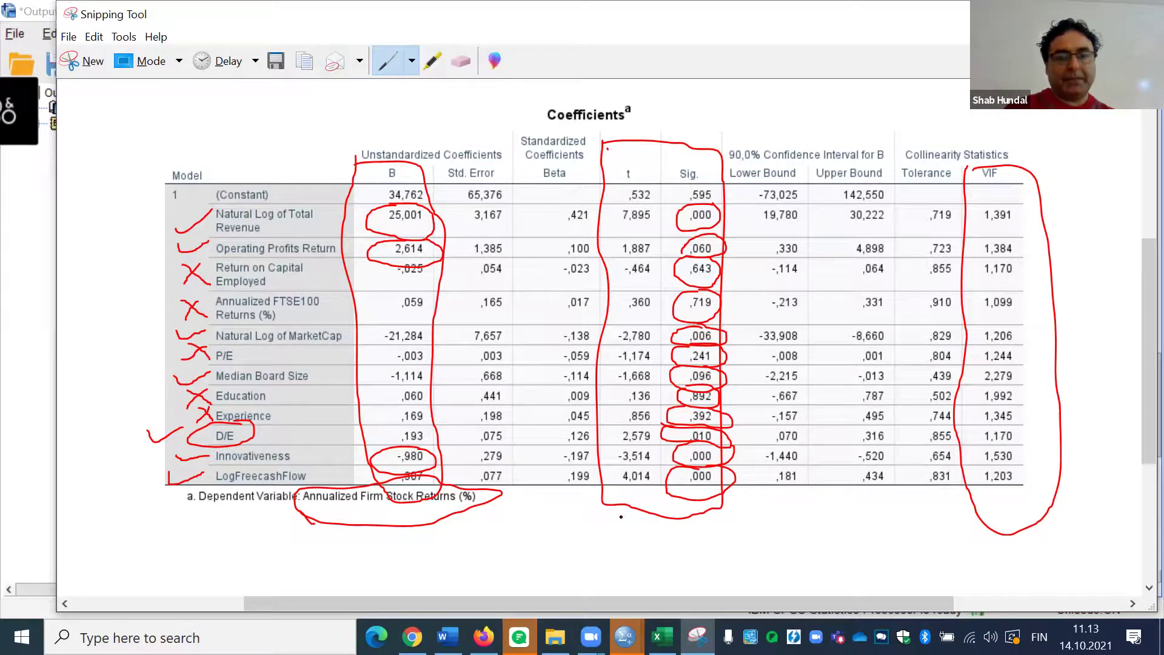
# - Switch to the whiteboard, add a blank page, and sketch two axes with a rising line starting from a positive intercept
pyautogui.click(591, 636)
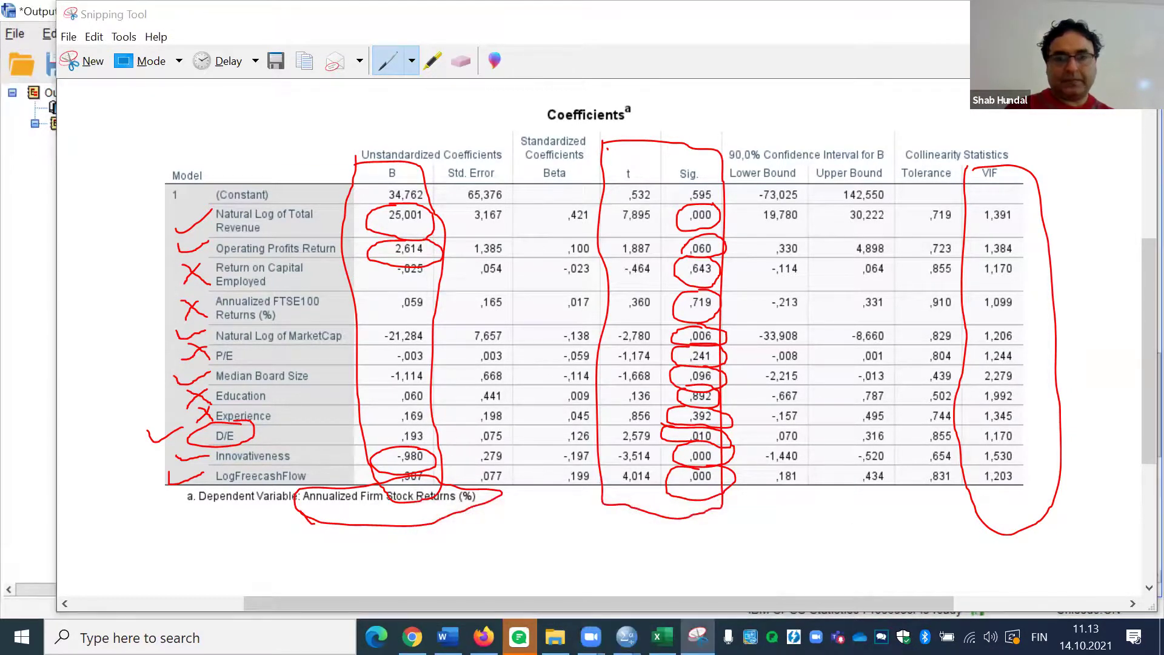
pyautogui.click(625, 636)
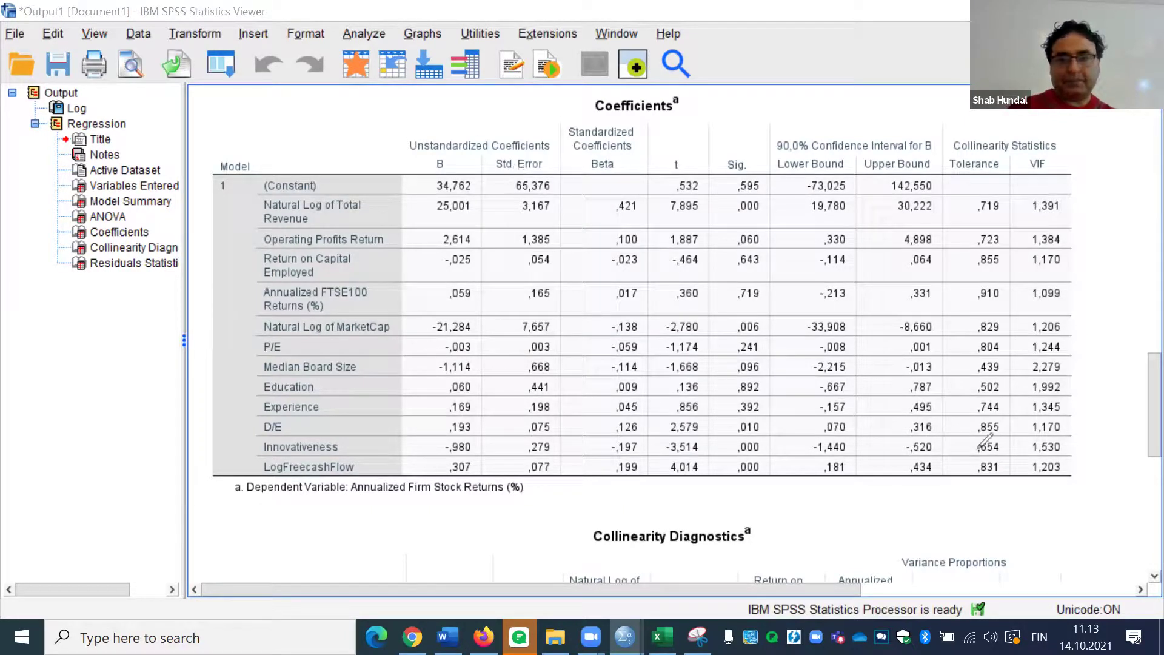
pyautogui.hotkey('alt', 'Tab')
pyautogui.click(1132, 625)
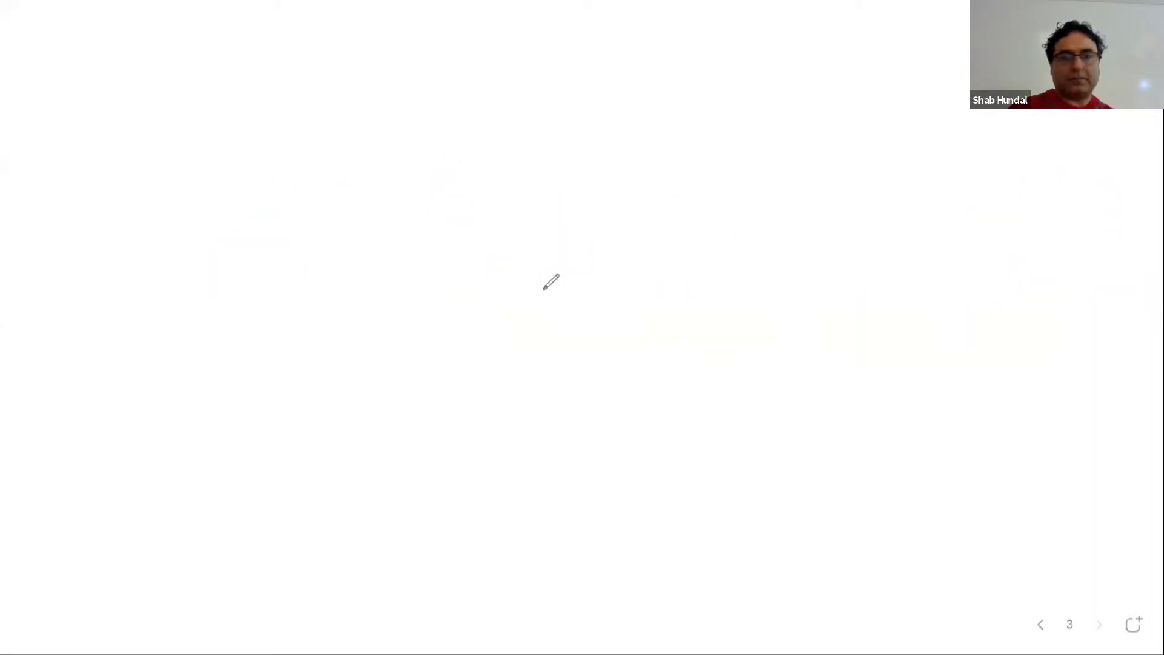
pyautogui.moveTo(503, 188)
pyautogui.mouseDown()
pyautogui.moveTo(492, 397)
pyautogui.moveTo(526, 437)
pyautogui.mouseUp()
pyautogui.moveTo(710, 430); pyautogui.dragTo(833, 414)
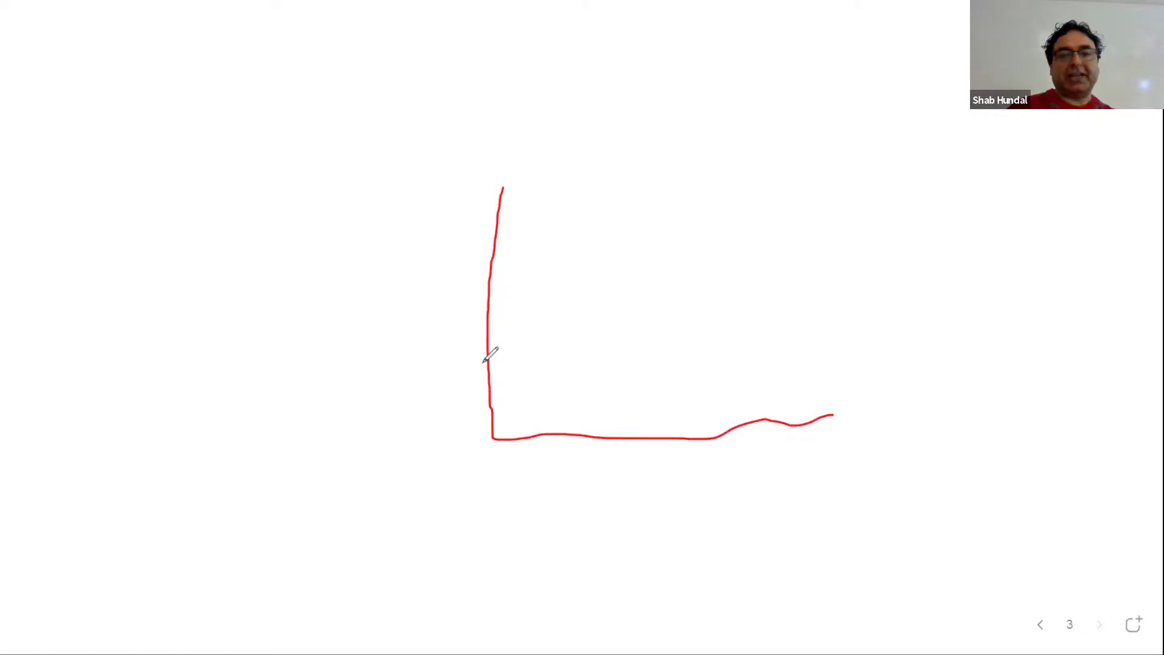
pyautogui.moveTo(478, 364)
pyautogui.mouseDown()
pyautogui.moveTo(619, 259)
pyautogui.moveTo(707, 214)
pyautogui.mouseUp()
pyautogui.moveTo(782, 159); pyautogui.dragTo(796, 150)
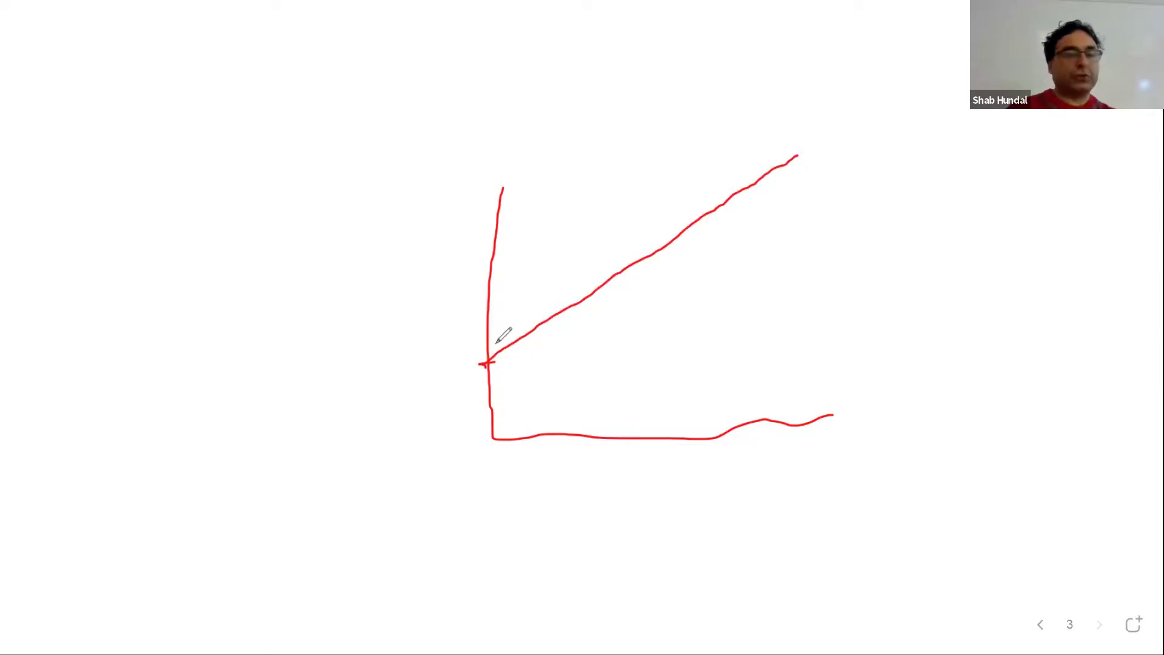
# - Bracket the intercept's distance from the origin, mark the origin, extend the vertical axis downward, and draw a second rising line from a negative intercept
pyautogui.moveTo(473, 369)
pyautogui.mouseDown()
pyautogui.moveTo(462, 418)
pyautogui.moveTo(482, 426)
pyautogui.moveTo(482, 451)
pyautogui.moveTo(492, 442)
pyautogui.moveTo(496, 527)
pyautogui.mouseUp()
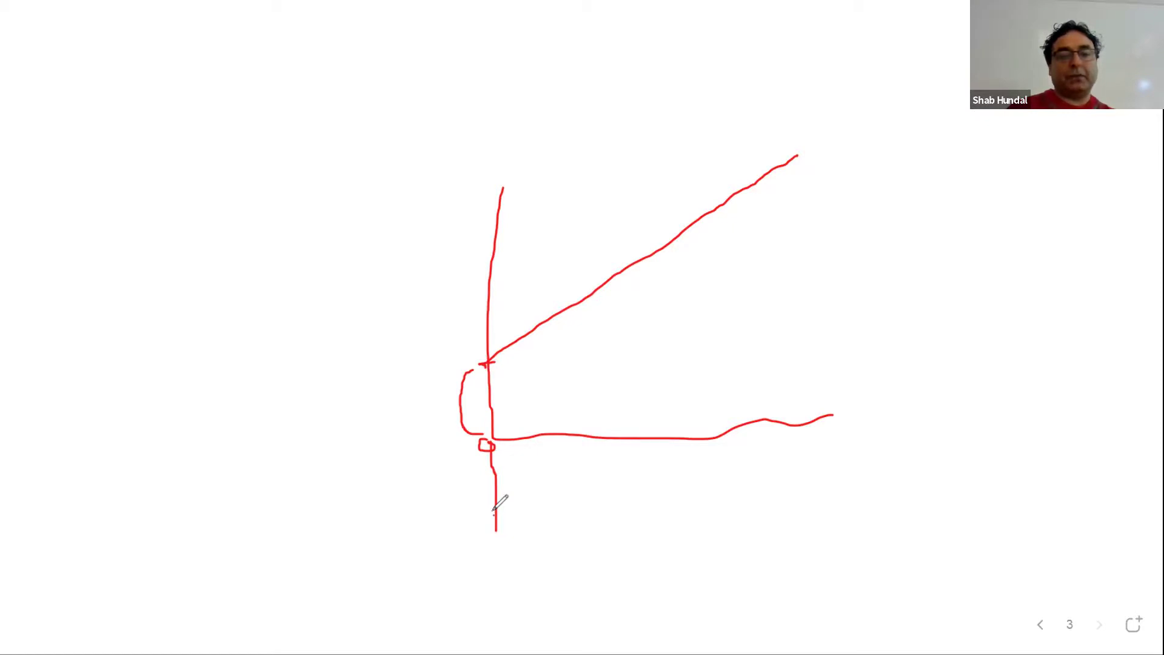
pyautogui.moveTo(494, 514)
pyautogui.mouseDown()
pyautogui.moveTo(712, 321)
pyautogui.moveTo(859, 218)
pyautogui.mouseUp()
pyautogui.moveTo(930, 160); pyautogui.dragTo(948, 154)
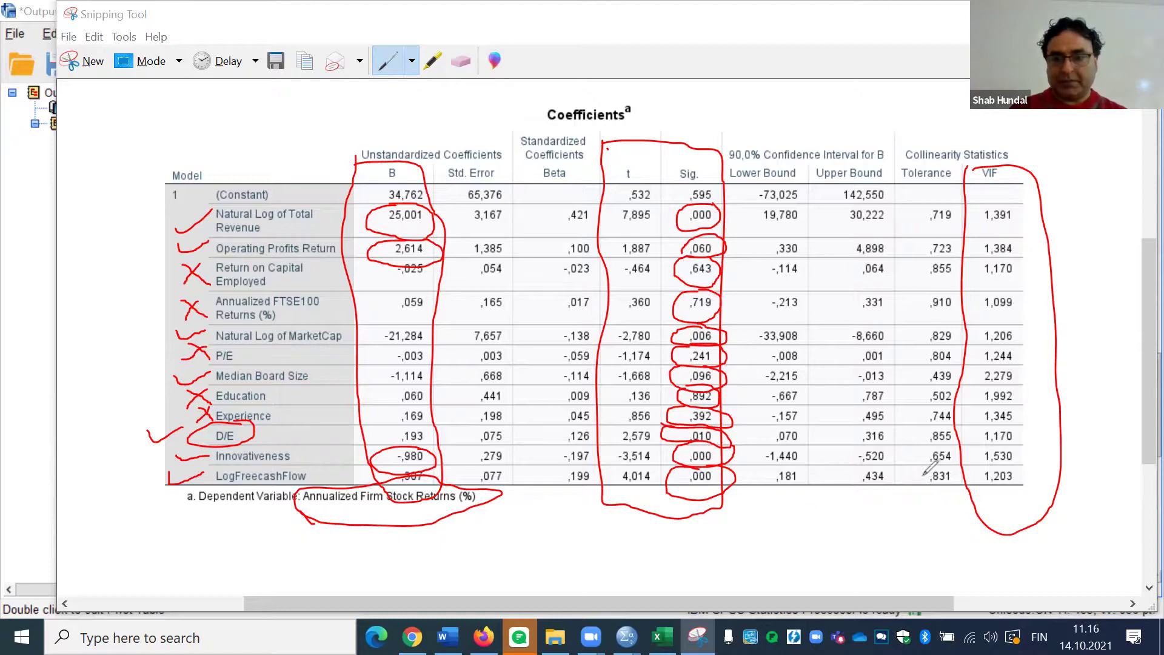
# - On whiteboard page 2, circle X1 in the function, write an X1Y equation above it, and add further handwritten marks beside the R² value
pyautogui.hotkey('alt', 'Tab')
pyautogui.press('pageup')
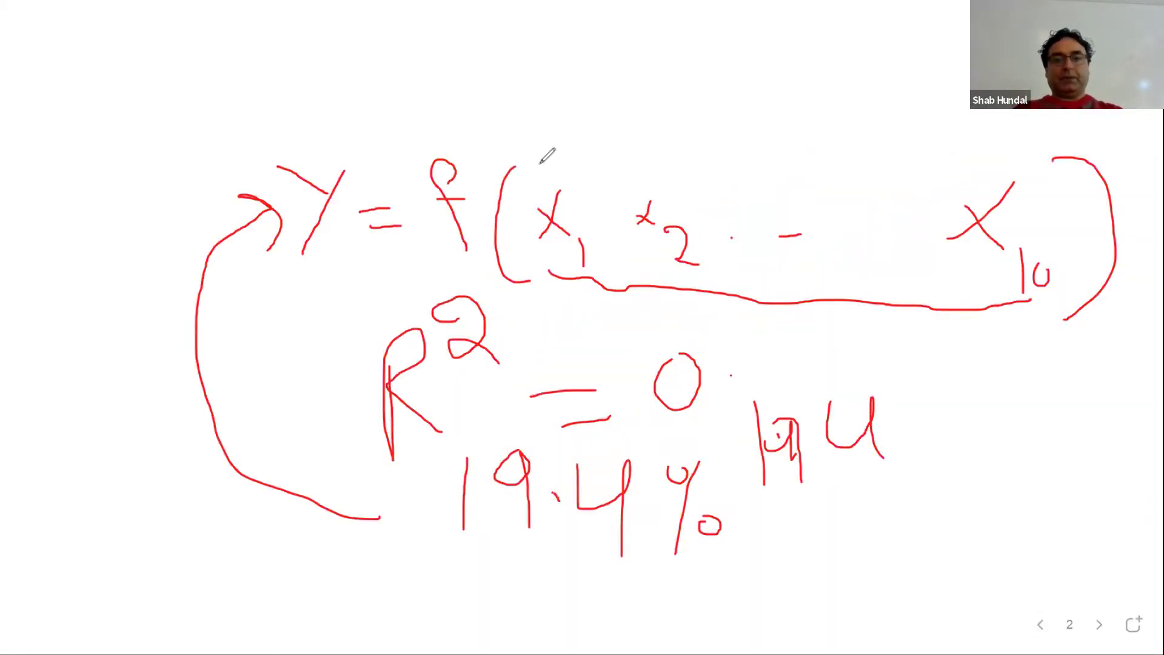
pyautogui.moveTo(826, 98)
pyautogui.mouseDown()
pyautogui.moveTo(792, 137)
pyautogui.moveTo(818, 135)
pyautogui.mouseUp()
pyautogui.moveTo(554, 171)
pyautogui.mouseDown()
pyautogui.moveTo(533, 270)
pyautogui.moveTo(597, 248)
pyautogui.moveTo(564, 164)
pyautogui.mouseUp()
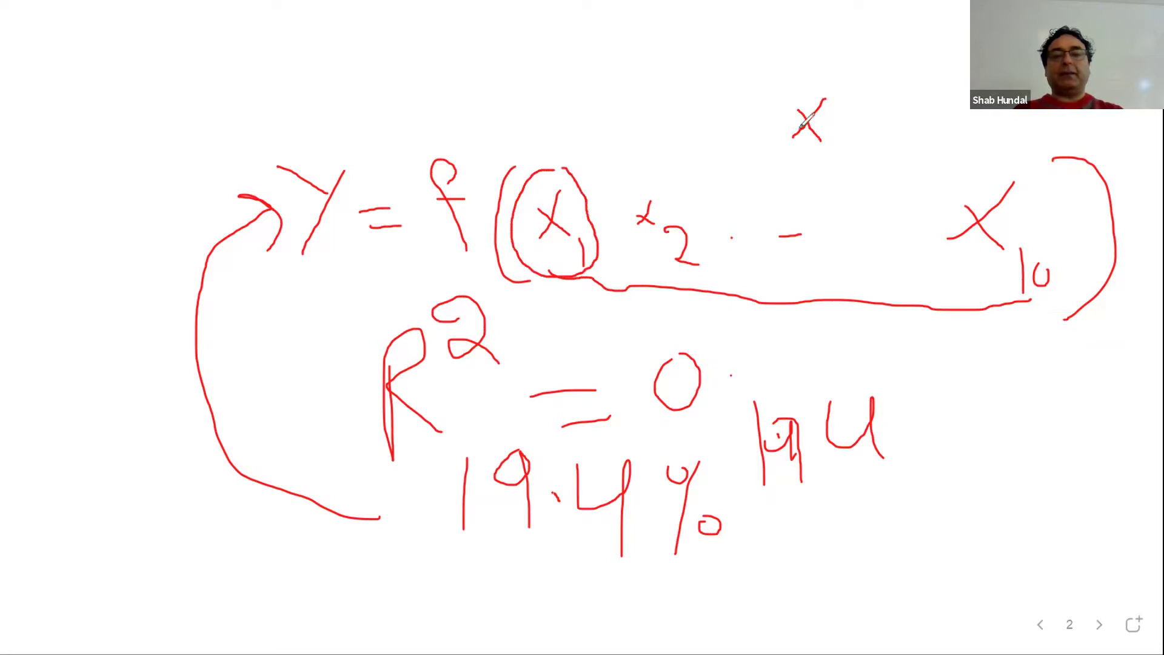
pyautogui.moveTo(824, 129); pyautogui.dragTo(827, 154)
pyautogui.moveTo(844, 106)
pyautogui.mouseDown()
pyautogui.moveTo(866, 123)
pyautogui.moveTo(854, 162)
pyautogui.mouseUp()
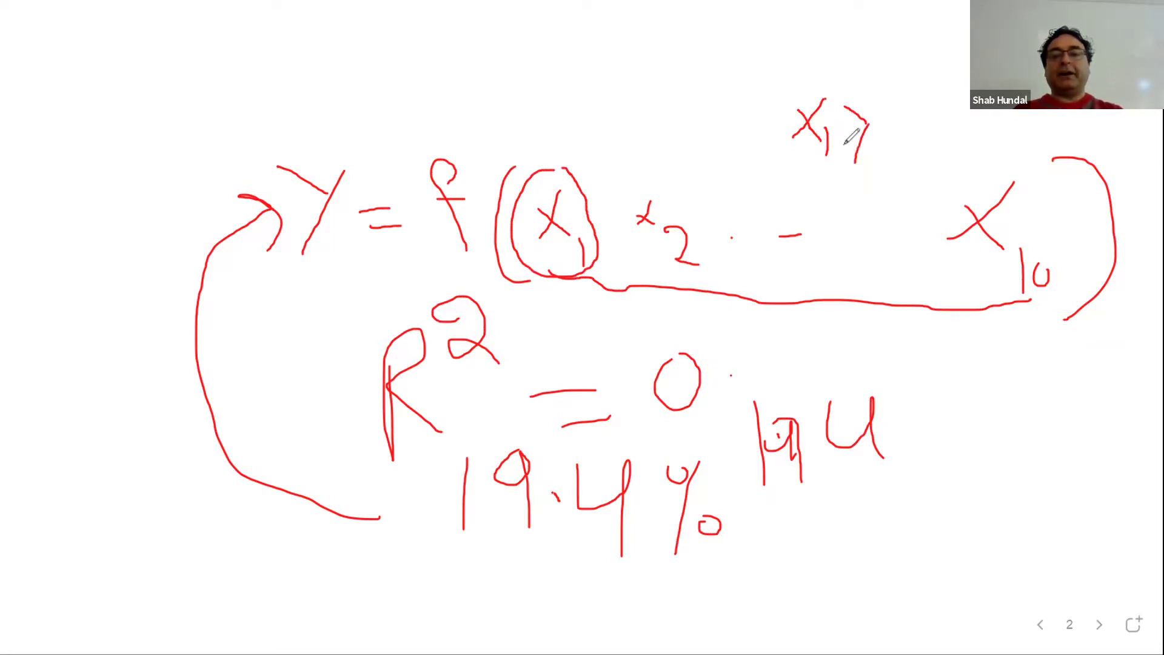
pyautogui.moveTo(894, 120); pyautogui.dragTo(970, 137)
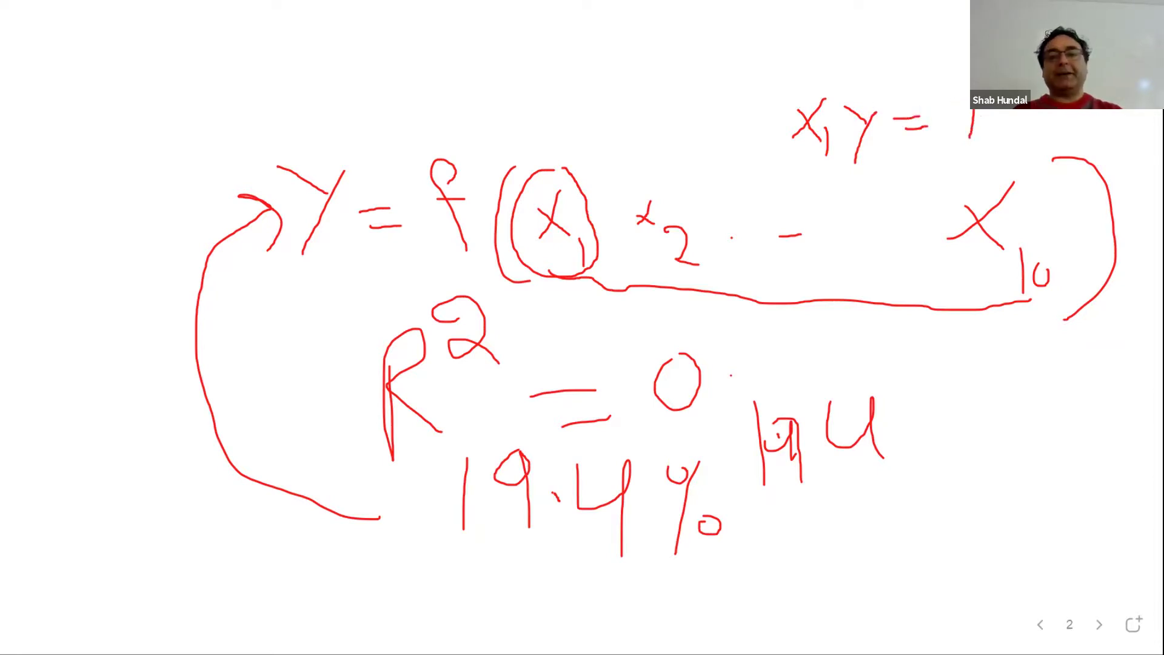
pyautogui.moveTo(968, 95); pyautogui.dragTo(960, 102)
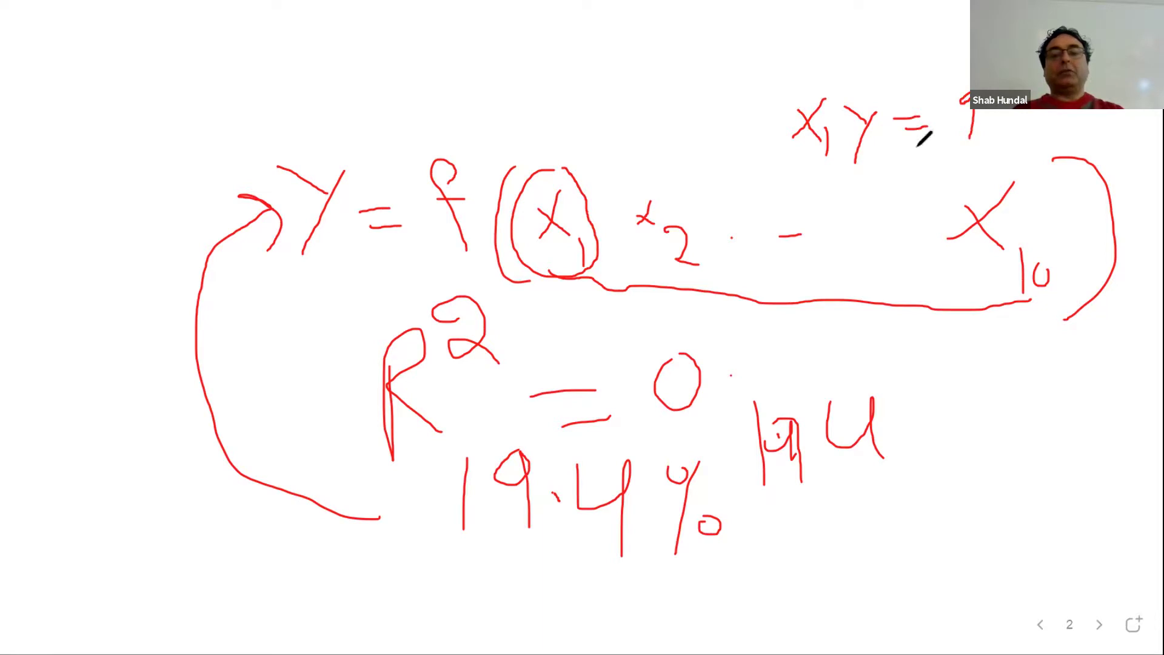
pyautogui.moveTo(966, 338)
pyautogui.mouseDown()
pyautogui.moveTo(932, 375)
pyautogui.moveTo(960, 374)
pyautogui.moveTo(975, 398)
pyautogui.mouseUp()
pyautogui.moveTo(1031, 355)
pyautogui.mouseDown()
pyautogui.moveTo(1010, 384)
pyautogui.moveTo(1023, 367)
pyautogui.moveTo(1048, 408)
pyautogui.moveTo(1066, 408)
pyautogui.mouseUp()
pyautogui.moveTo(1024, 311)
pyautogui.mouseDown()
pyautogui.moveTo(951, 440)
pyautogui.moveTo(1078, 319)
pyautogui.moveTo(1052, 316)
pyautogui.mouseUp()
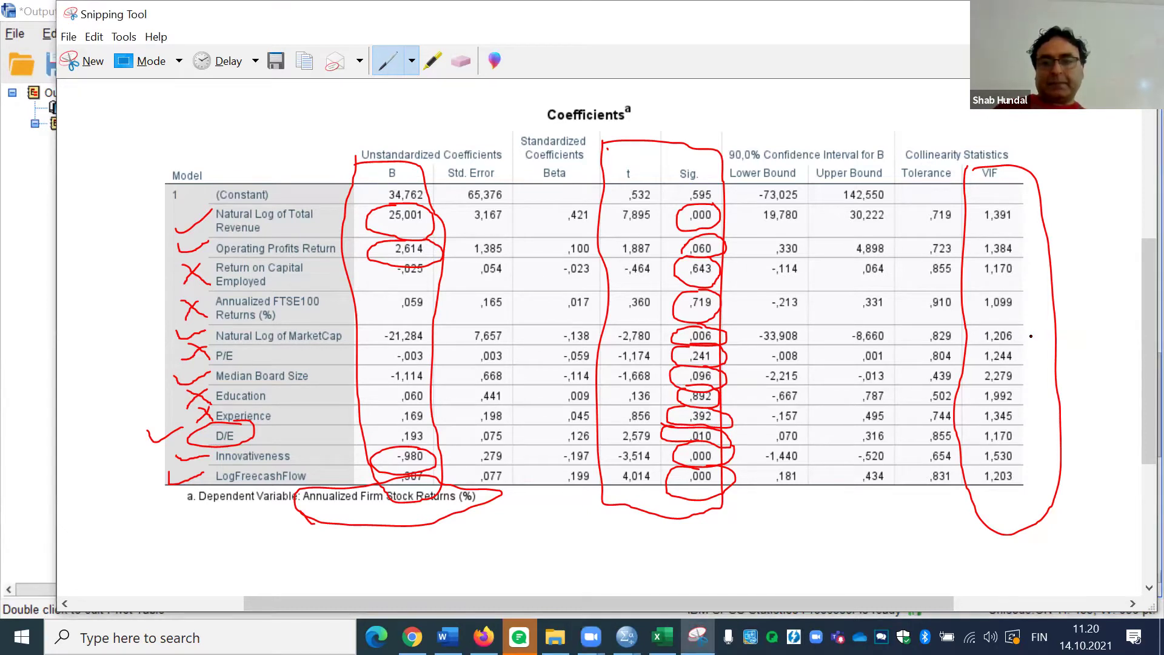
# - On the Coefficients snip, link the VIF values of Natural Log of MarketCap, Education and Innovativeness to a handwritten 3 each, and circle the uppermost 3
pyautogui.moveTo(1025, 336)
pyautogui.mouseDown()
pyautogui.moveTo(1051, 331)
pyautogui.moveTo(1091, 270)
pyautogui.moveTo(1102, 276)
pyautogui.moveTo(1084, 288)
pyautogui.mouseUp()
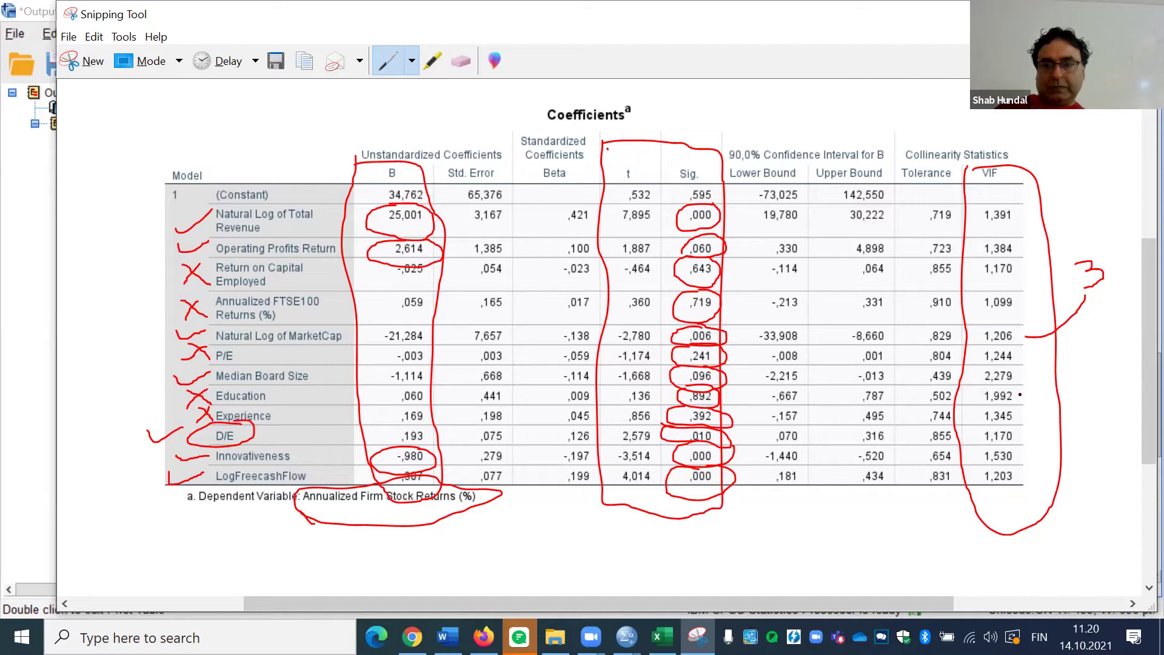
pyautogui.moveTo(1009, 397)
pyautogui.mouseDown()
pyautogui.moveTo(1086, 409)
pyautogui.moveTo(1108, 399)
pyautogui.moveTo(1094, 411)
pyautogui.moveTo(1104, 426)
pyautogui.moveTo(1088, 428)
pyautogui.mouseUp()
pyautogui.moveTo(1013, 462)
pyautogui.mouseDown()
pyautogui.moveTo(1079, 476)
pyautogui.moveTo(1102, 459)
pyautogui.moveTo(1107, 486)
pyautogui.moveTo(1085, 499)
pyautogui.mouseUp()
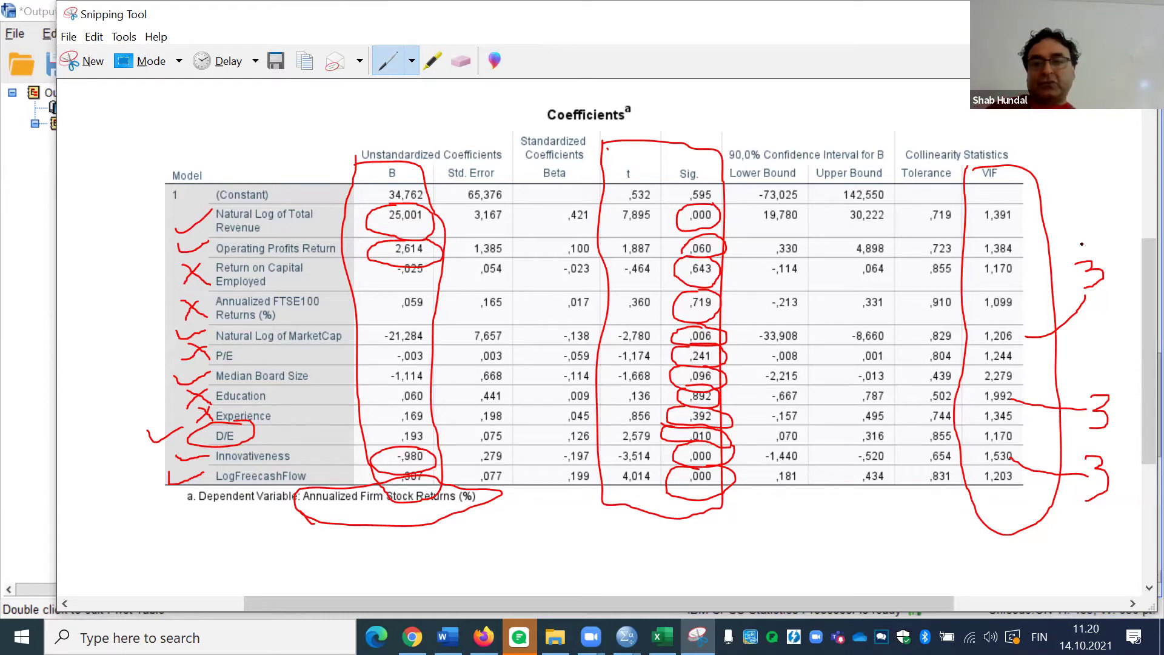
pyautogui.moveTo(1103, 235)
pyautogui.mouseDown()
pyautogui.moveTo(1084, 303)
pyautogui.moveTo(1118, 240)
pyautogui.moveTo(1091, 237)
pyautogui.mouseUp()
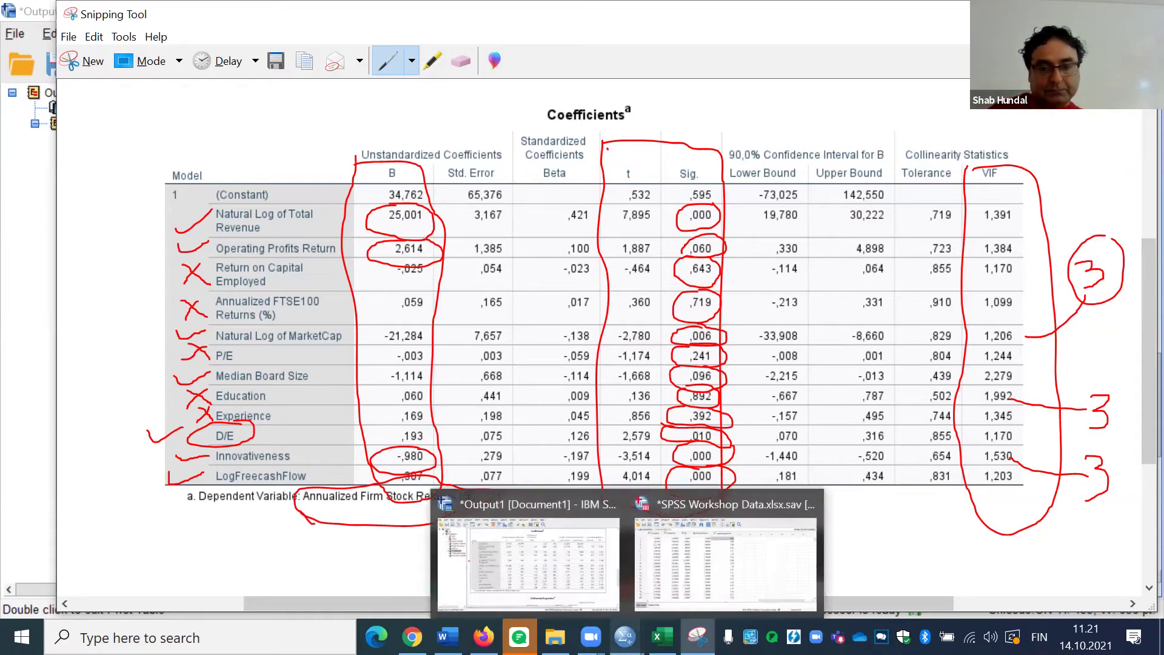
# - Bring up the SPSS output viewer and switch to the SPSS Workshop Data.xlsx.sav data window
pyautogui.click(625, 636)
pyautogui.click(573, 570)
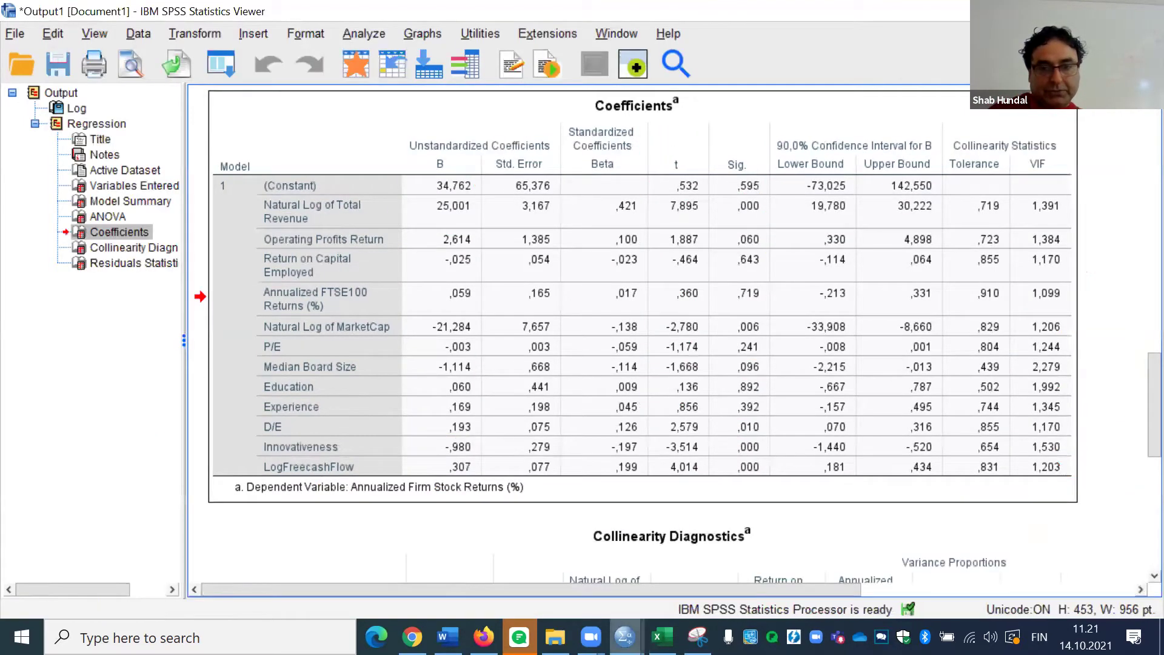
pyautogui.click(626, 636)
pyautogui.click(699, 558)
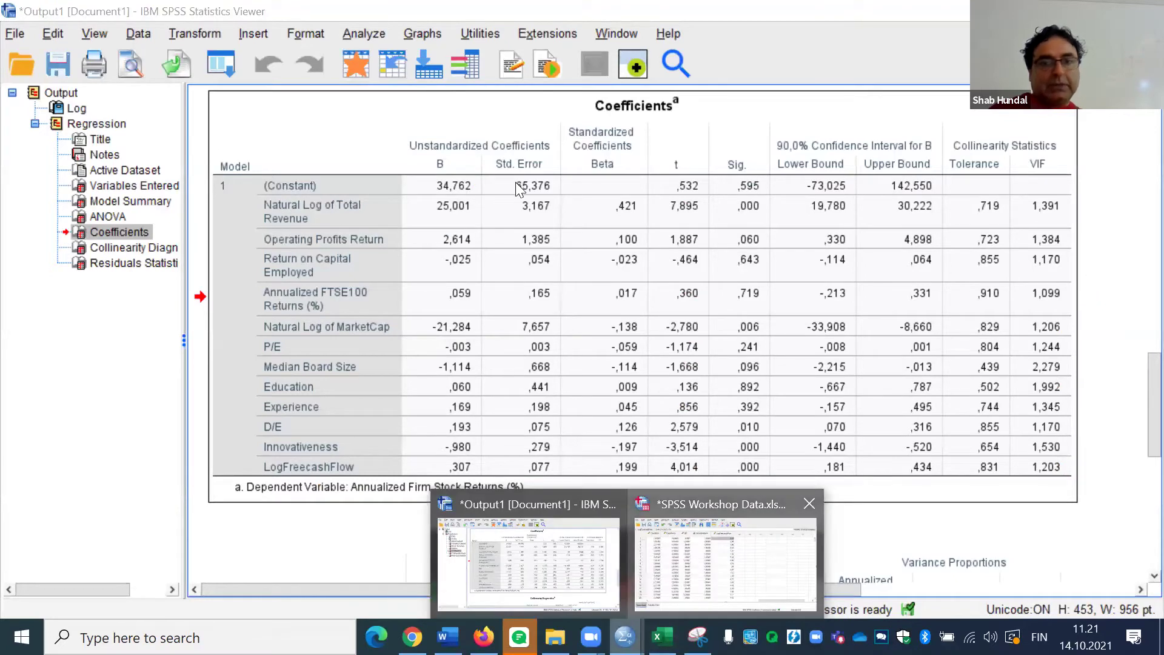
# - Open the Linear Regression setup, remove Operating Profits Return from the independent variables, and close the setup without running it
pyautogui.click(265, 36)
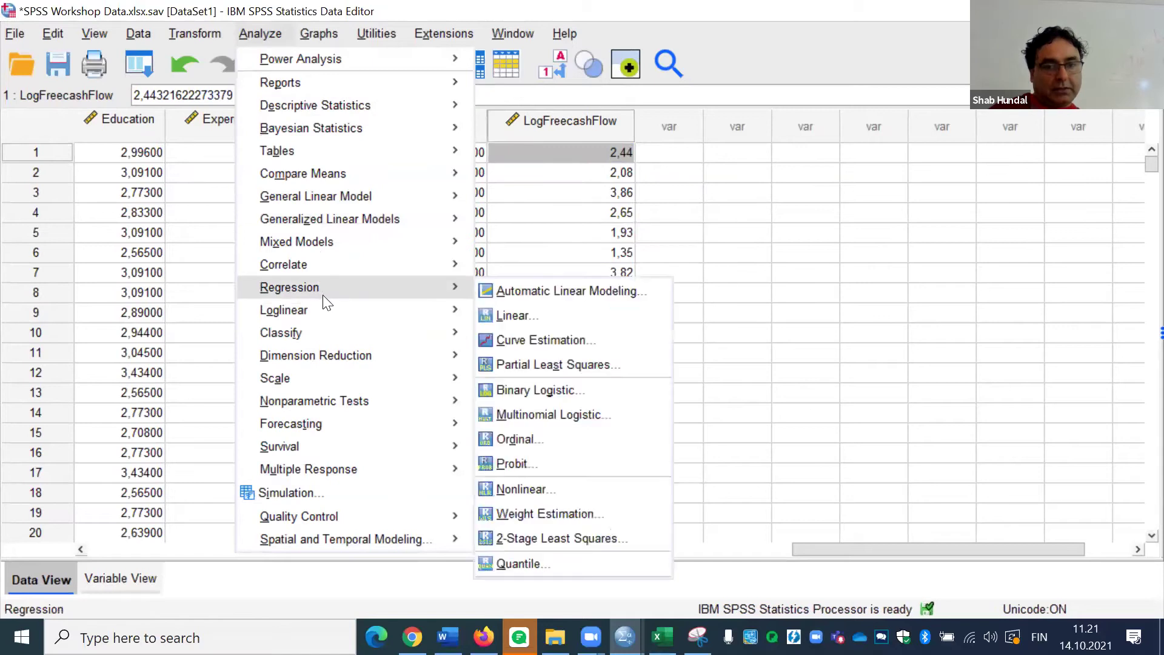
pyautogui.moveTo(452, 290)
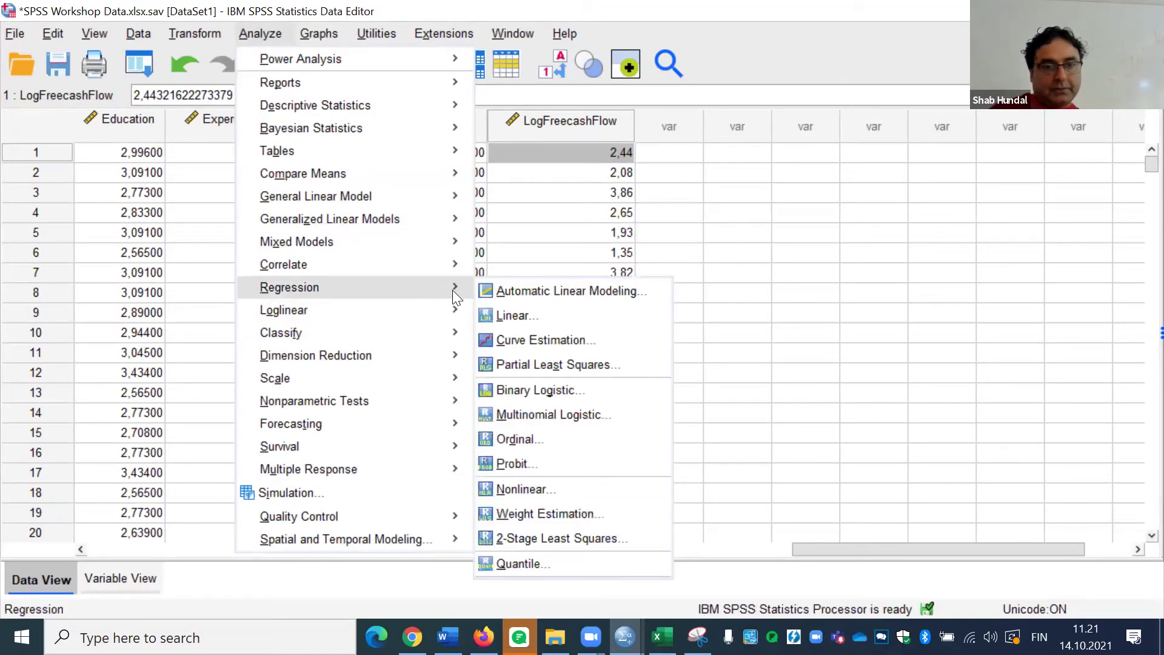
pyautogui.click(538, 315)
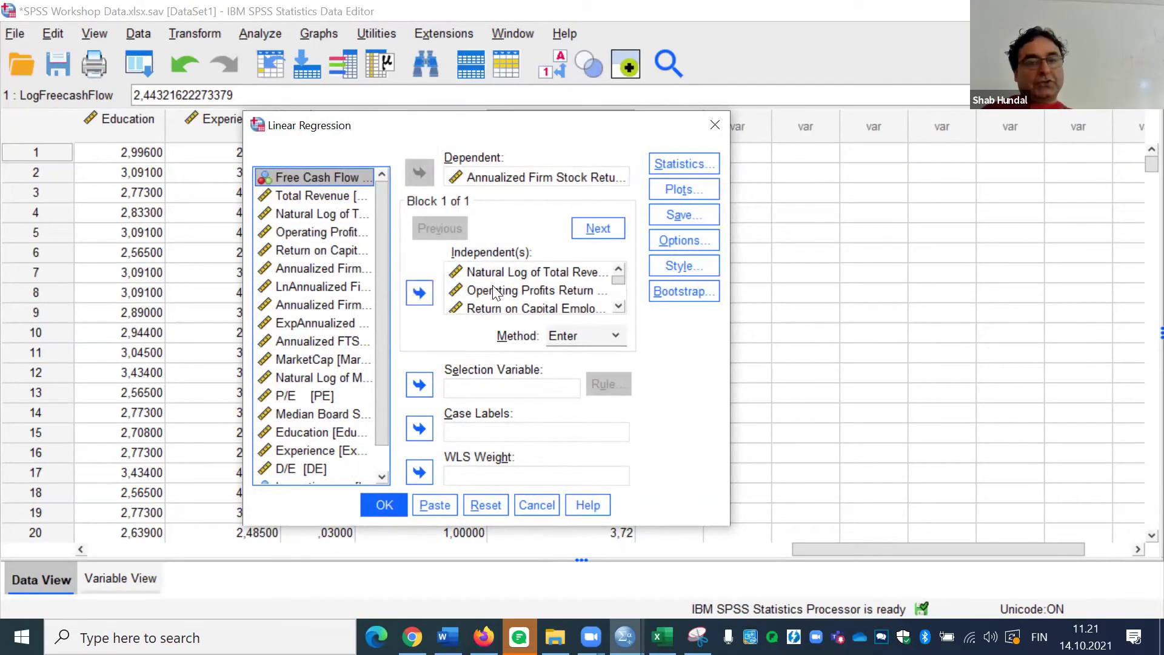
pyautogui.click(474, 294)
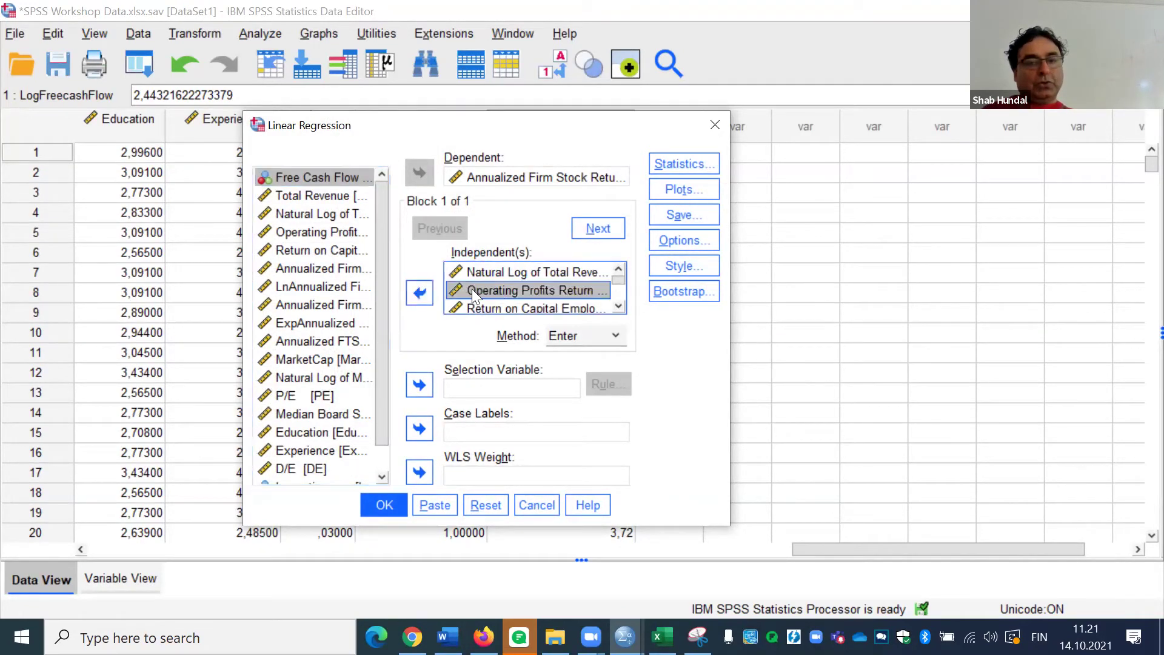
pyautogui.click(420, 294)
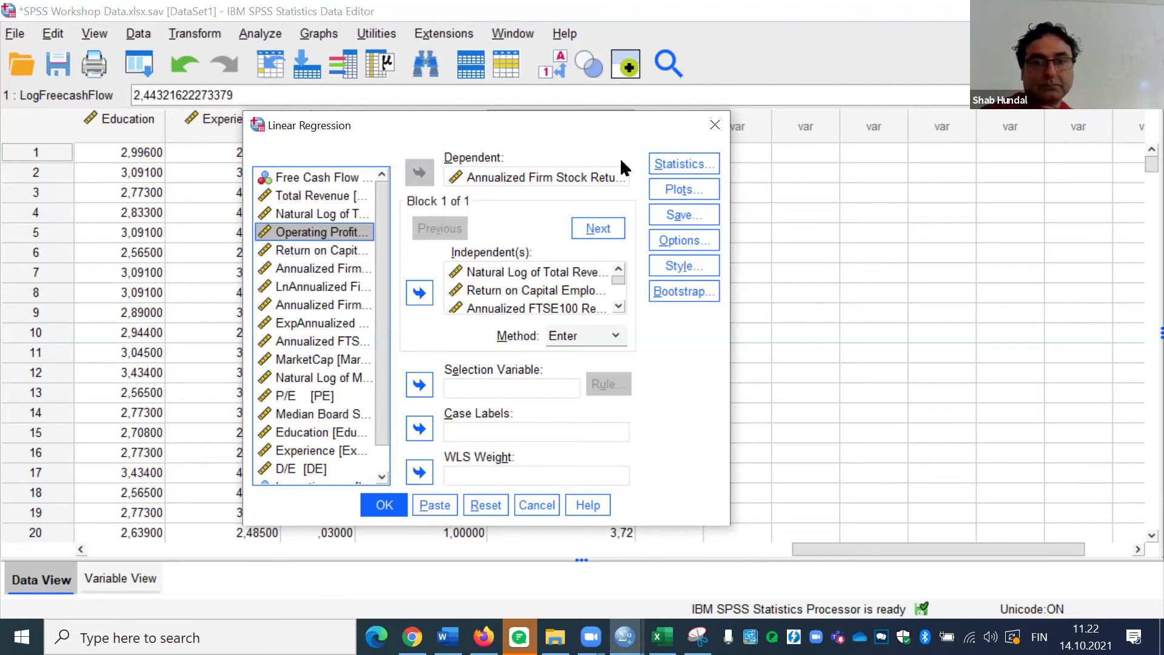
pyautogui.click(718, 127)
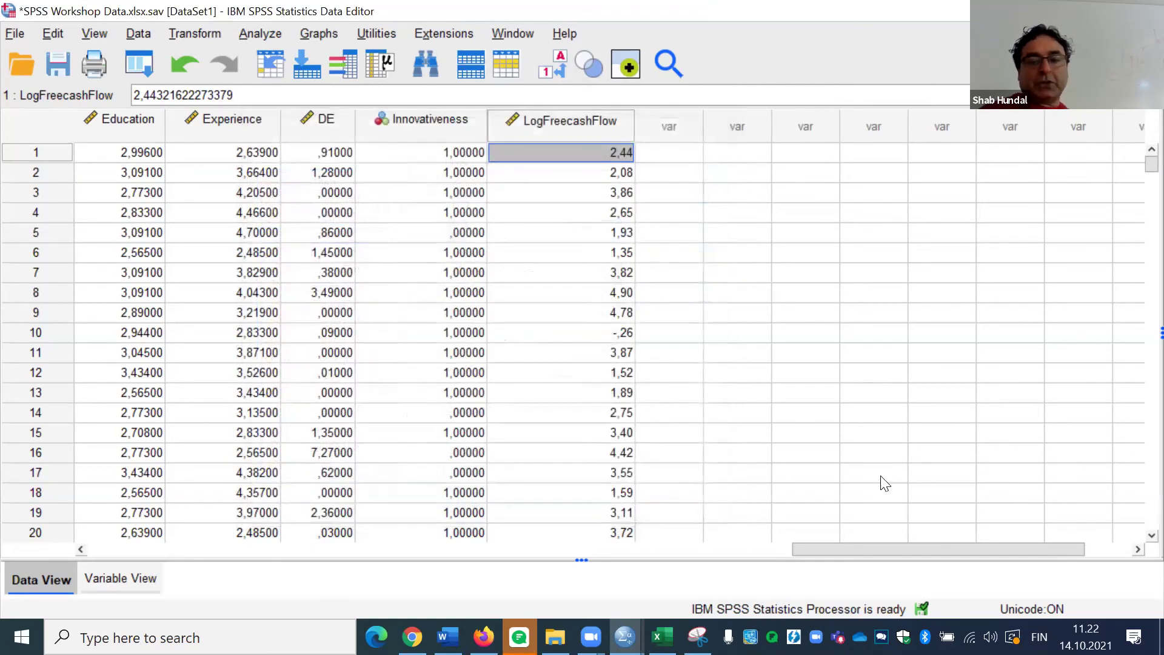
# - Switch back to the annotated Coefficients snip in Snipping Tool
pyautogui.click(838, 307)
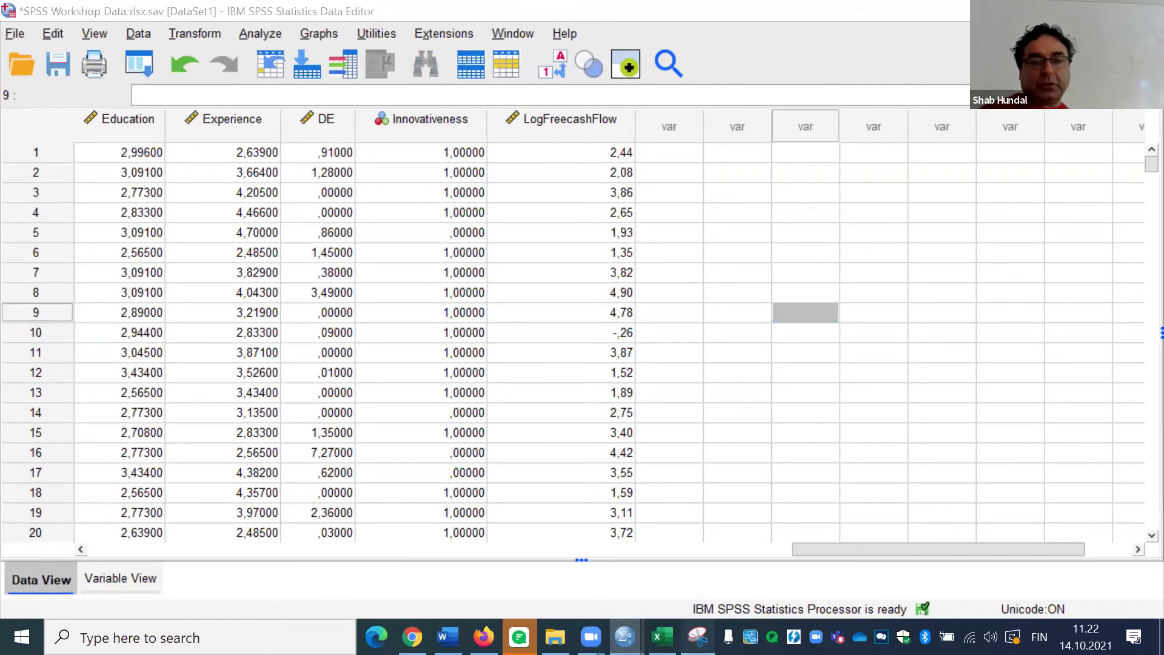
pyautogui.hotkey('alt', 'Tab')
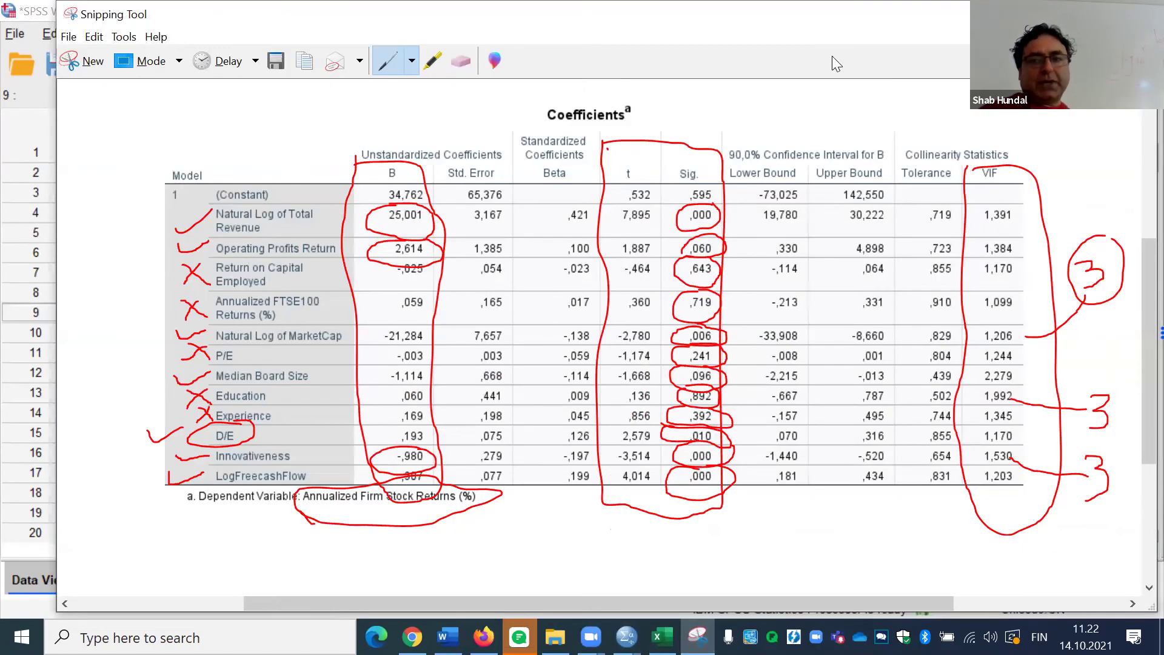